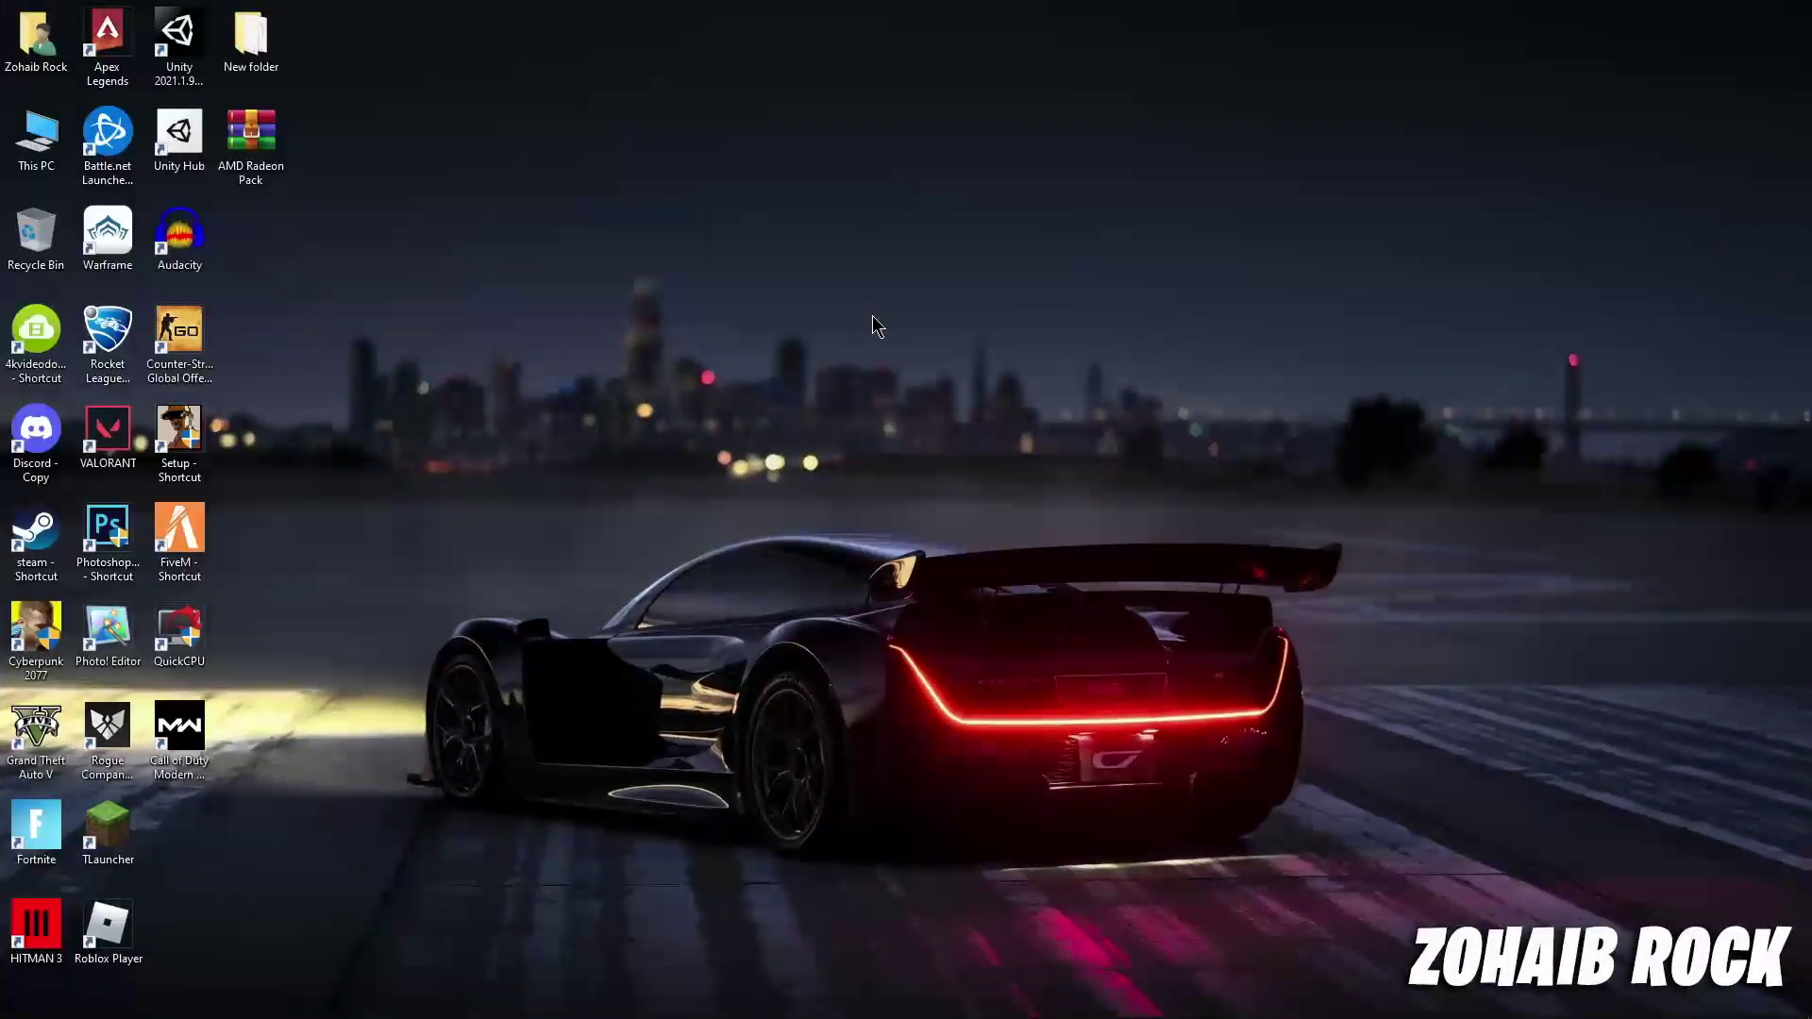
Step: Open Radeon Software and go to its System settings page
{"action": "right_click", "coordinate": [872, 318]}
{"action": "left_click", "coordinate": [951, 331]}
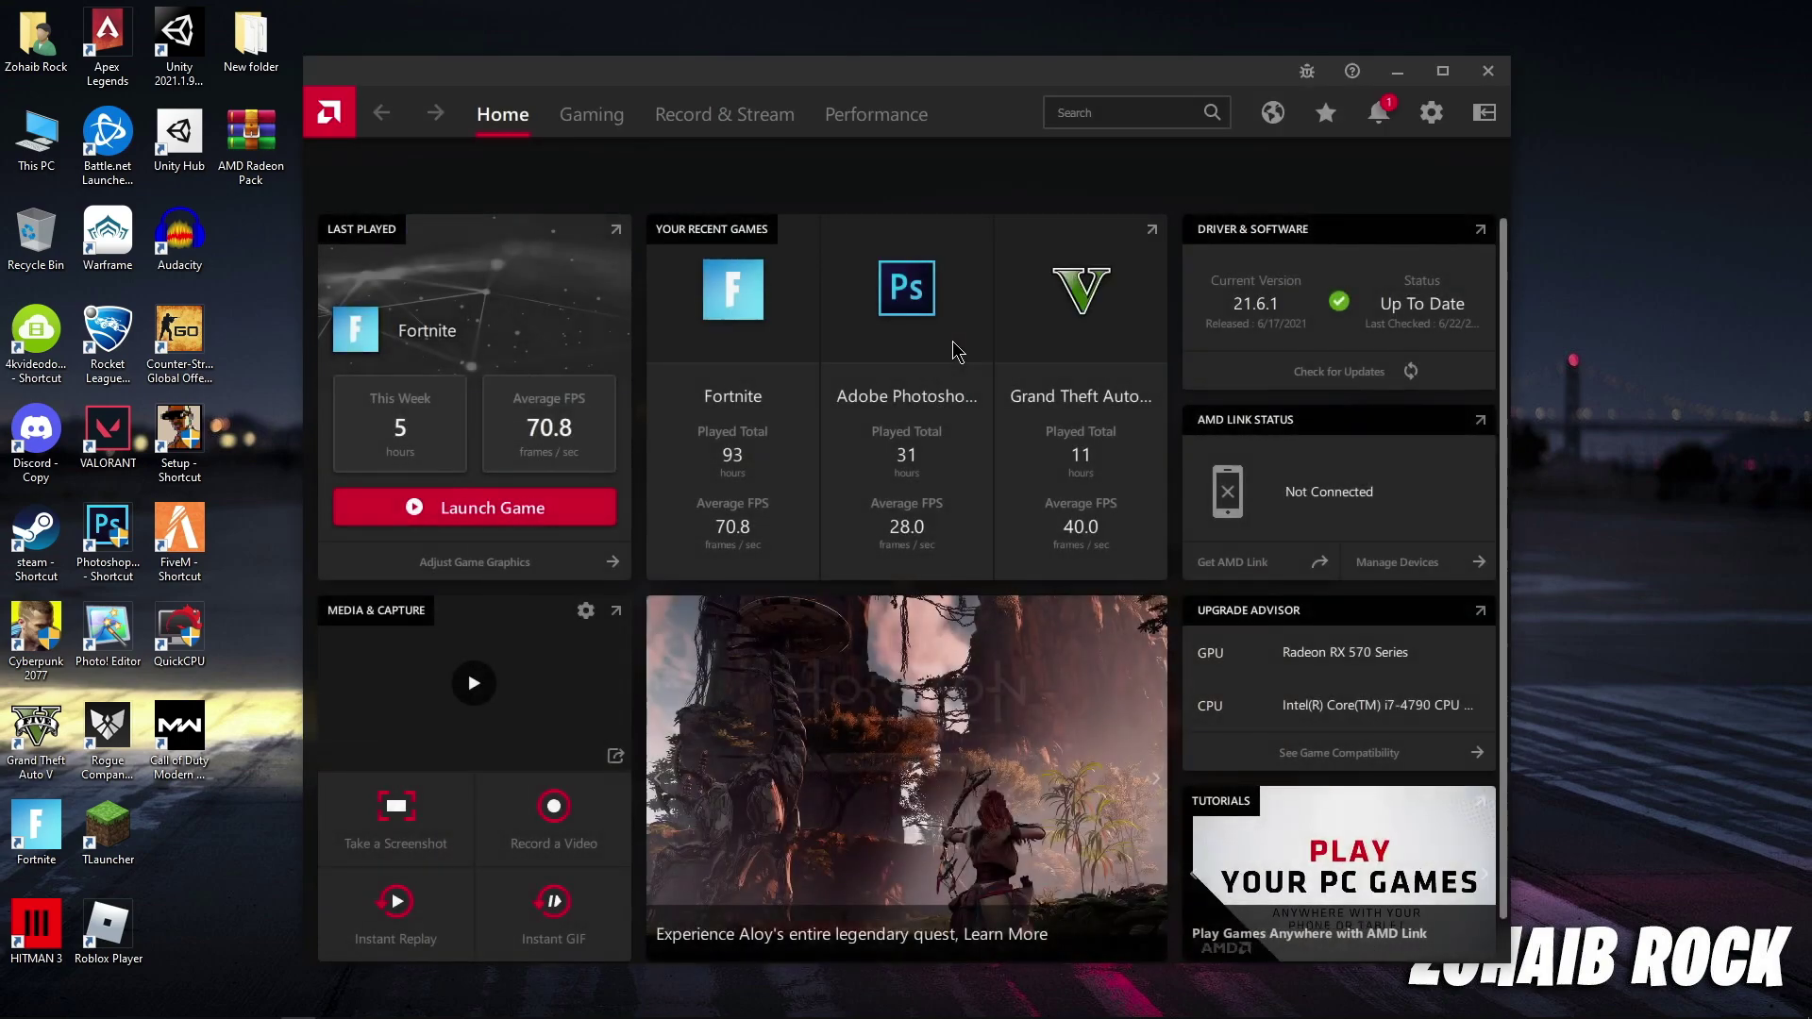
{"action": "left_click", "coordinate": [1358, 372]}
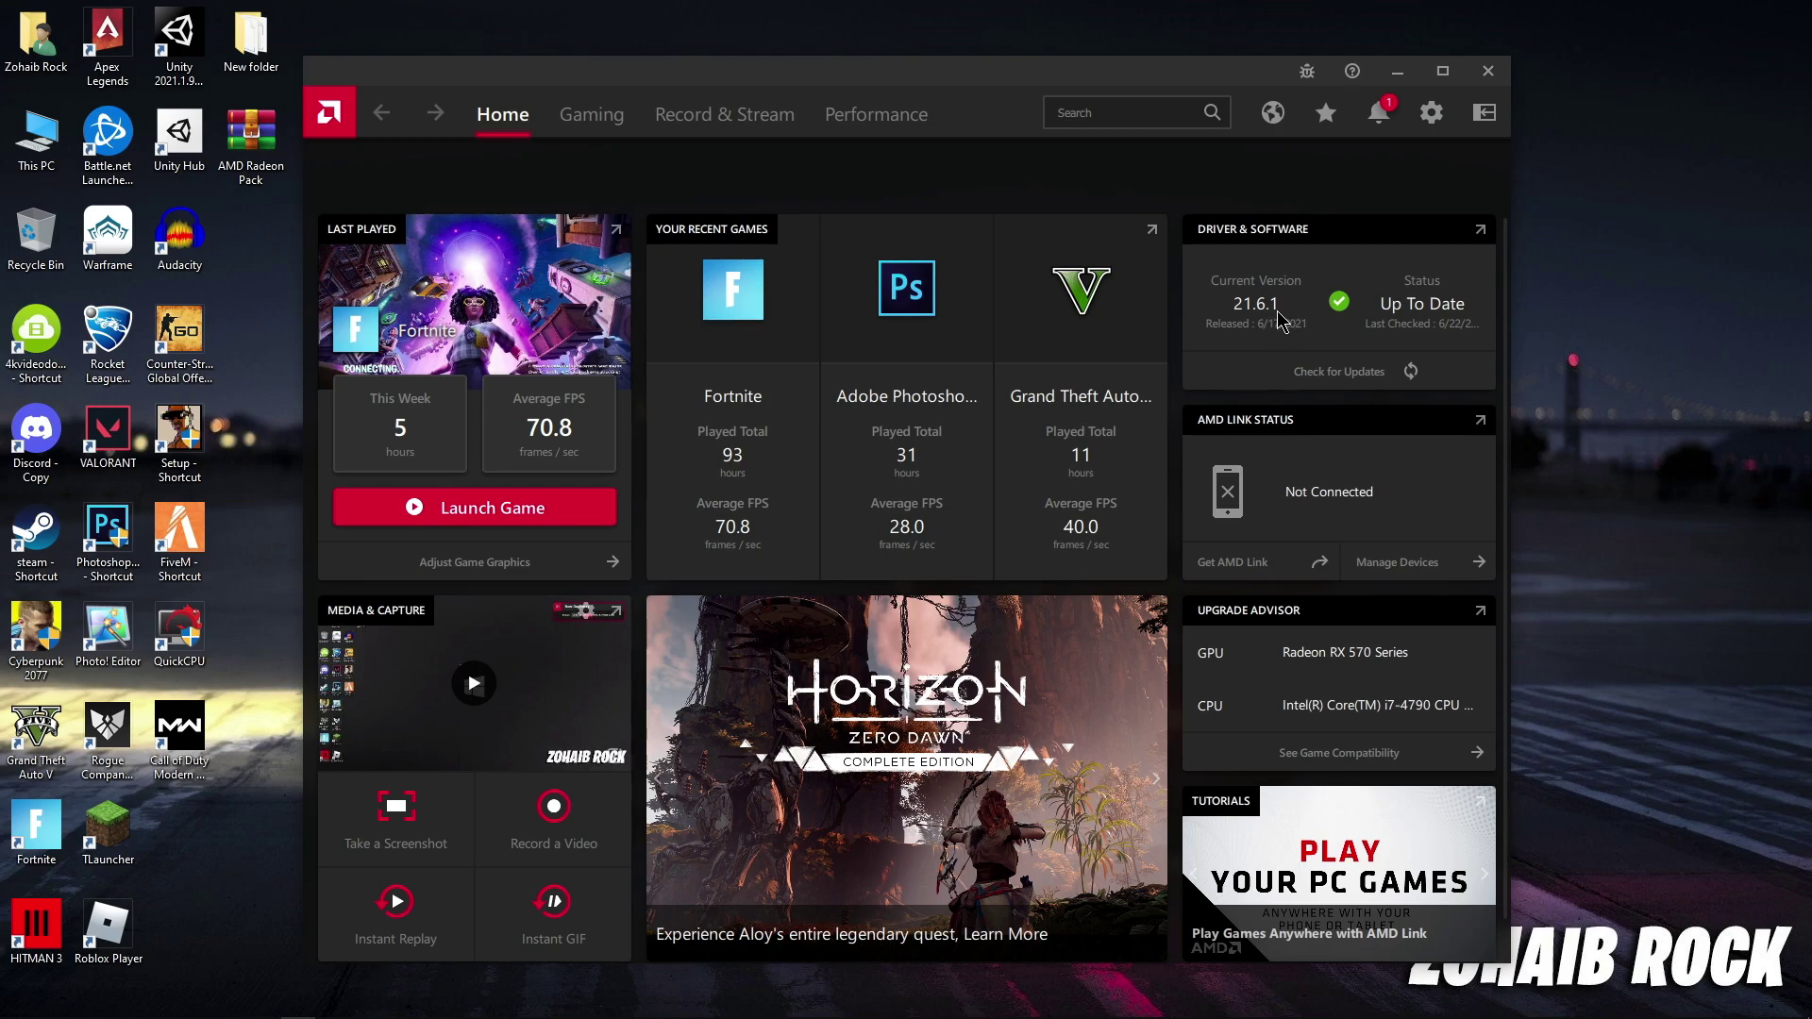
{"action": "left_click", "coordinate": [1432, 112]}
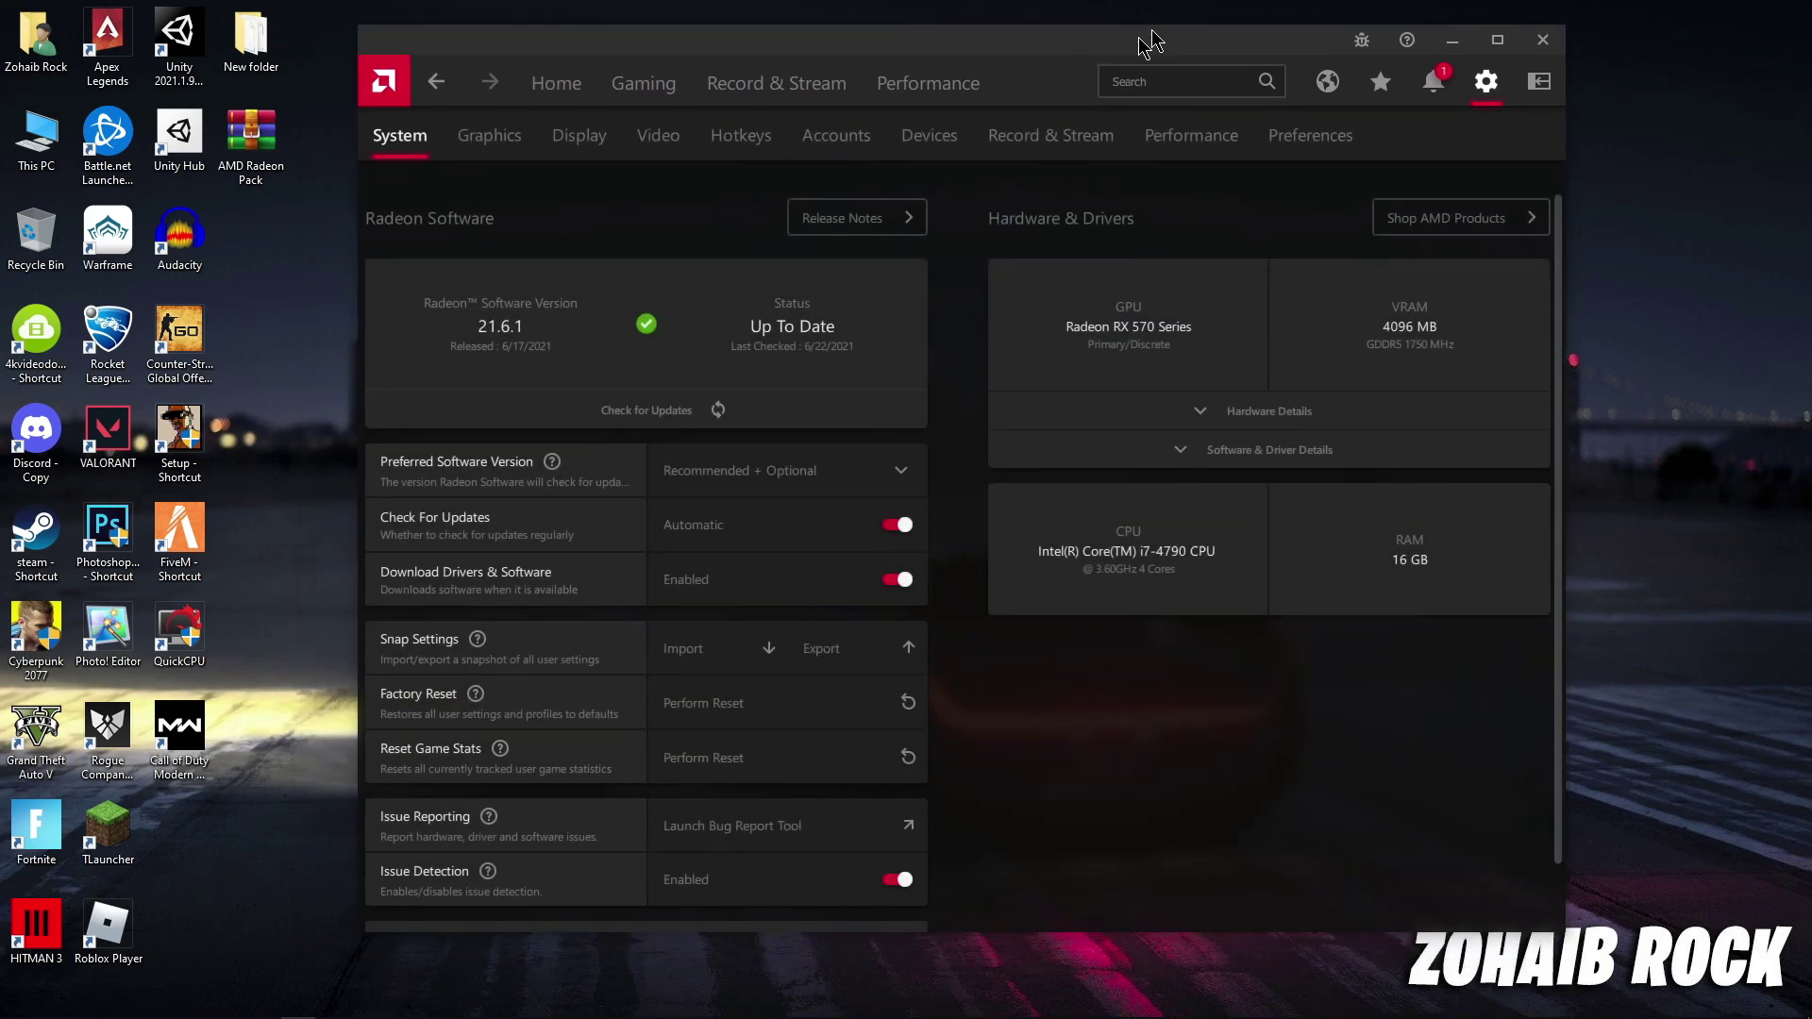
Step: Perform a factory reset of Radeon Software and skip the quick setup on the welcome screen
{"action": "left_click_drag", "start_coordinate": [1070, 81], "coordinate": [1184, 26]}
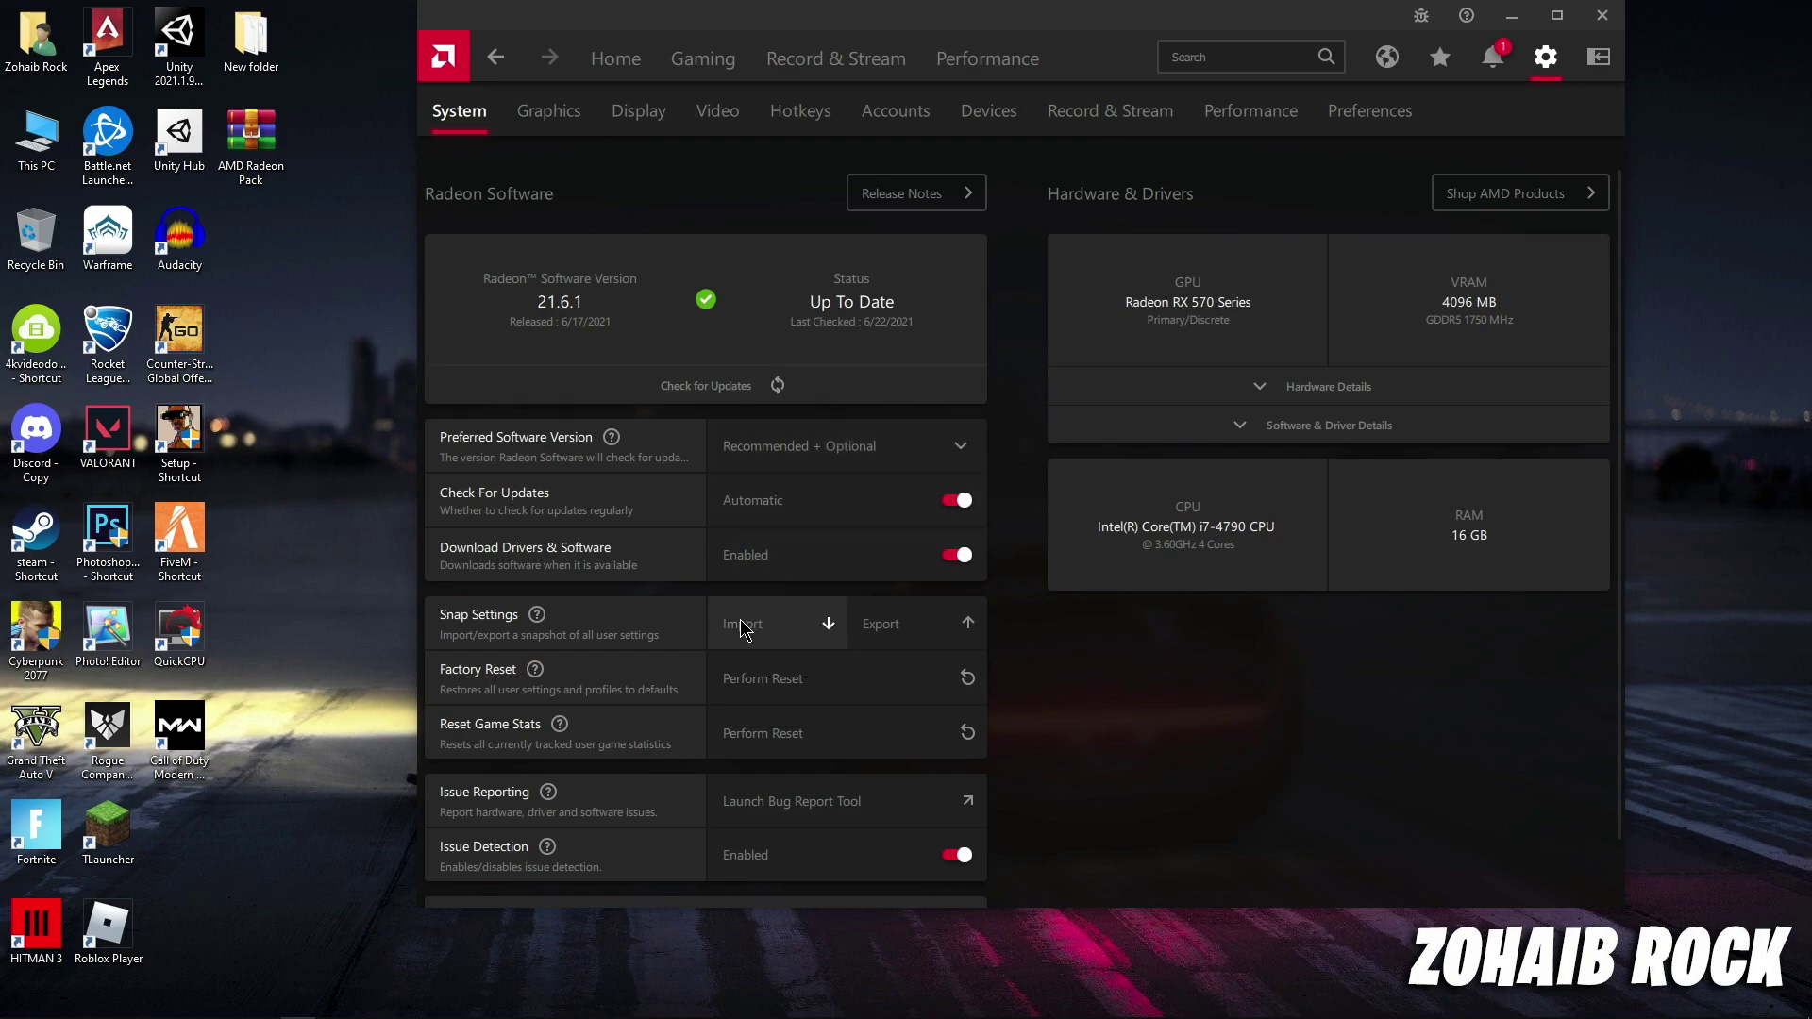
{"action": "scroll", "coordinate": [738, 642], "scroll_direction": "down", "scroll_amount": 1}
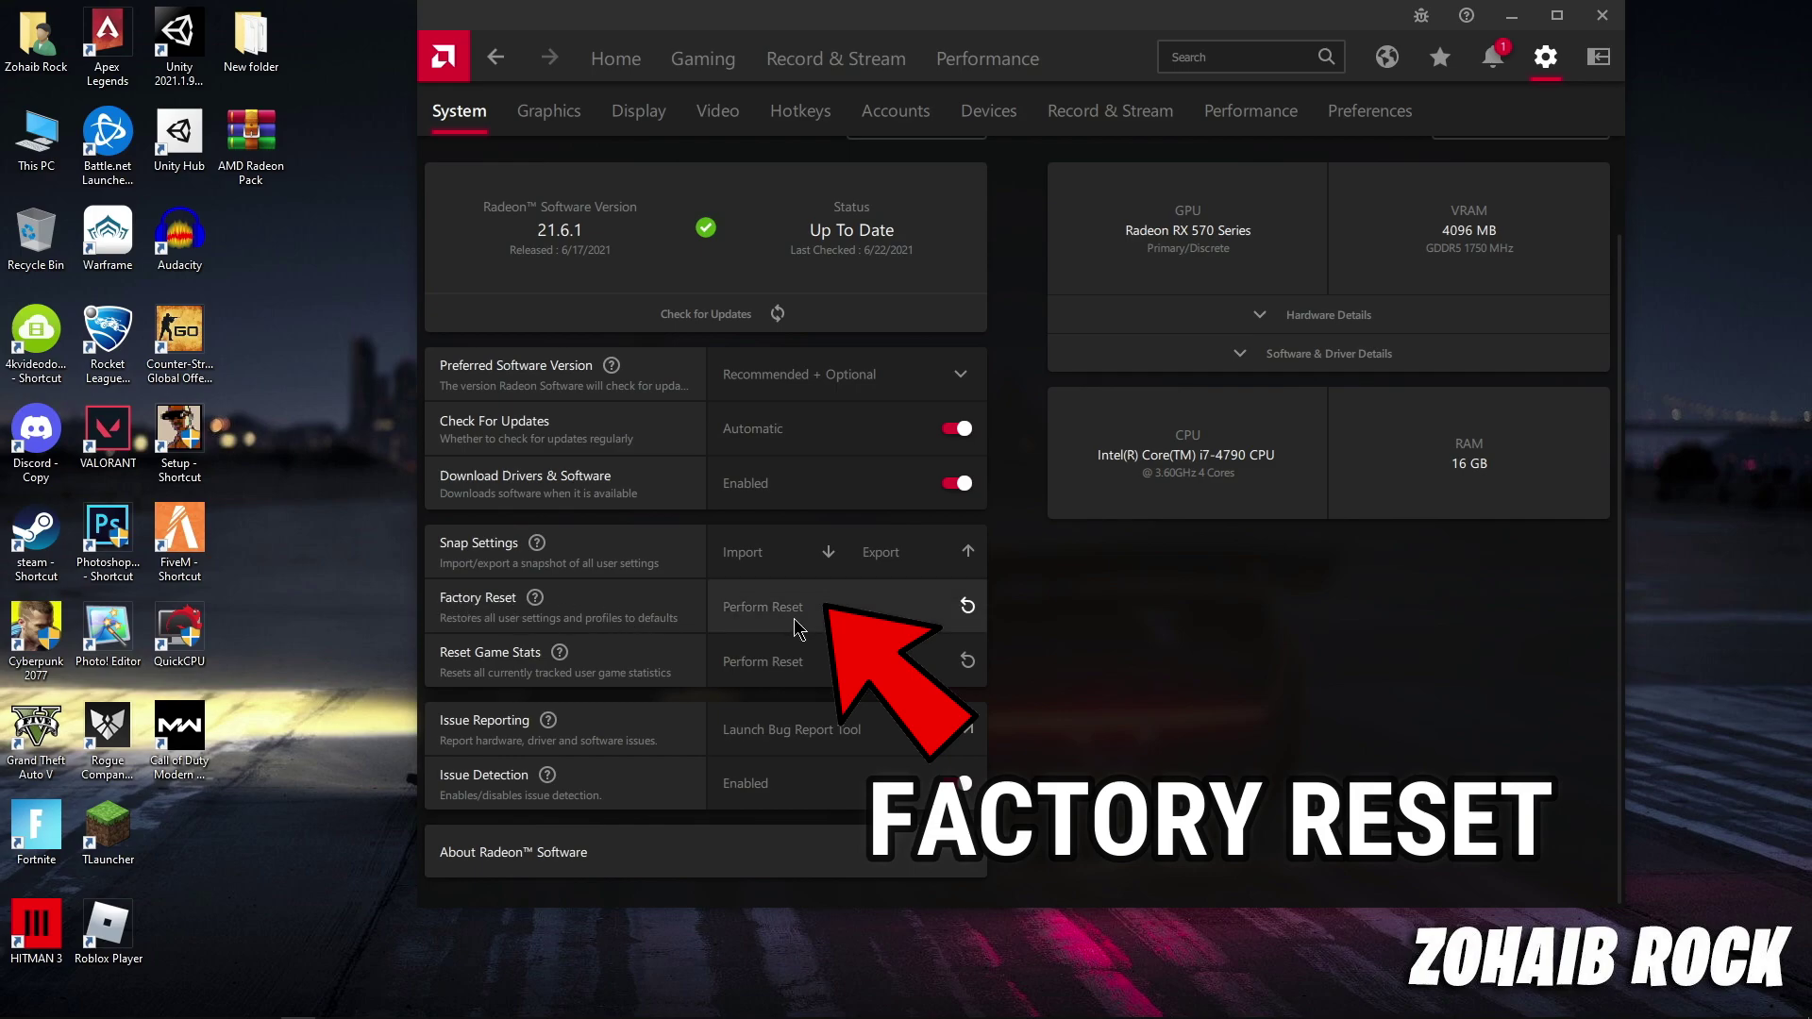
{"action": "left_click", "coordinate": [913, 611]}
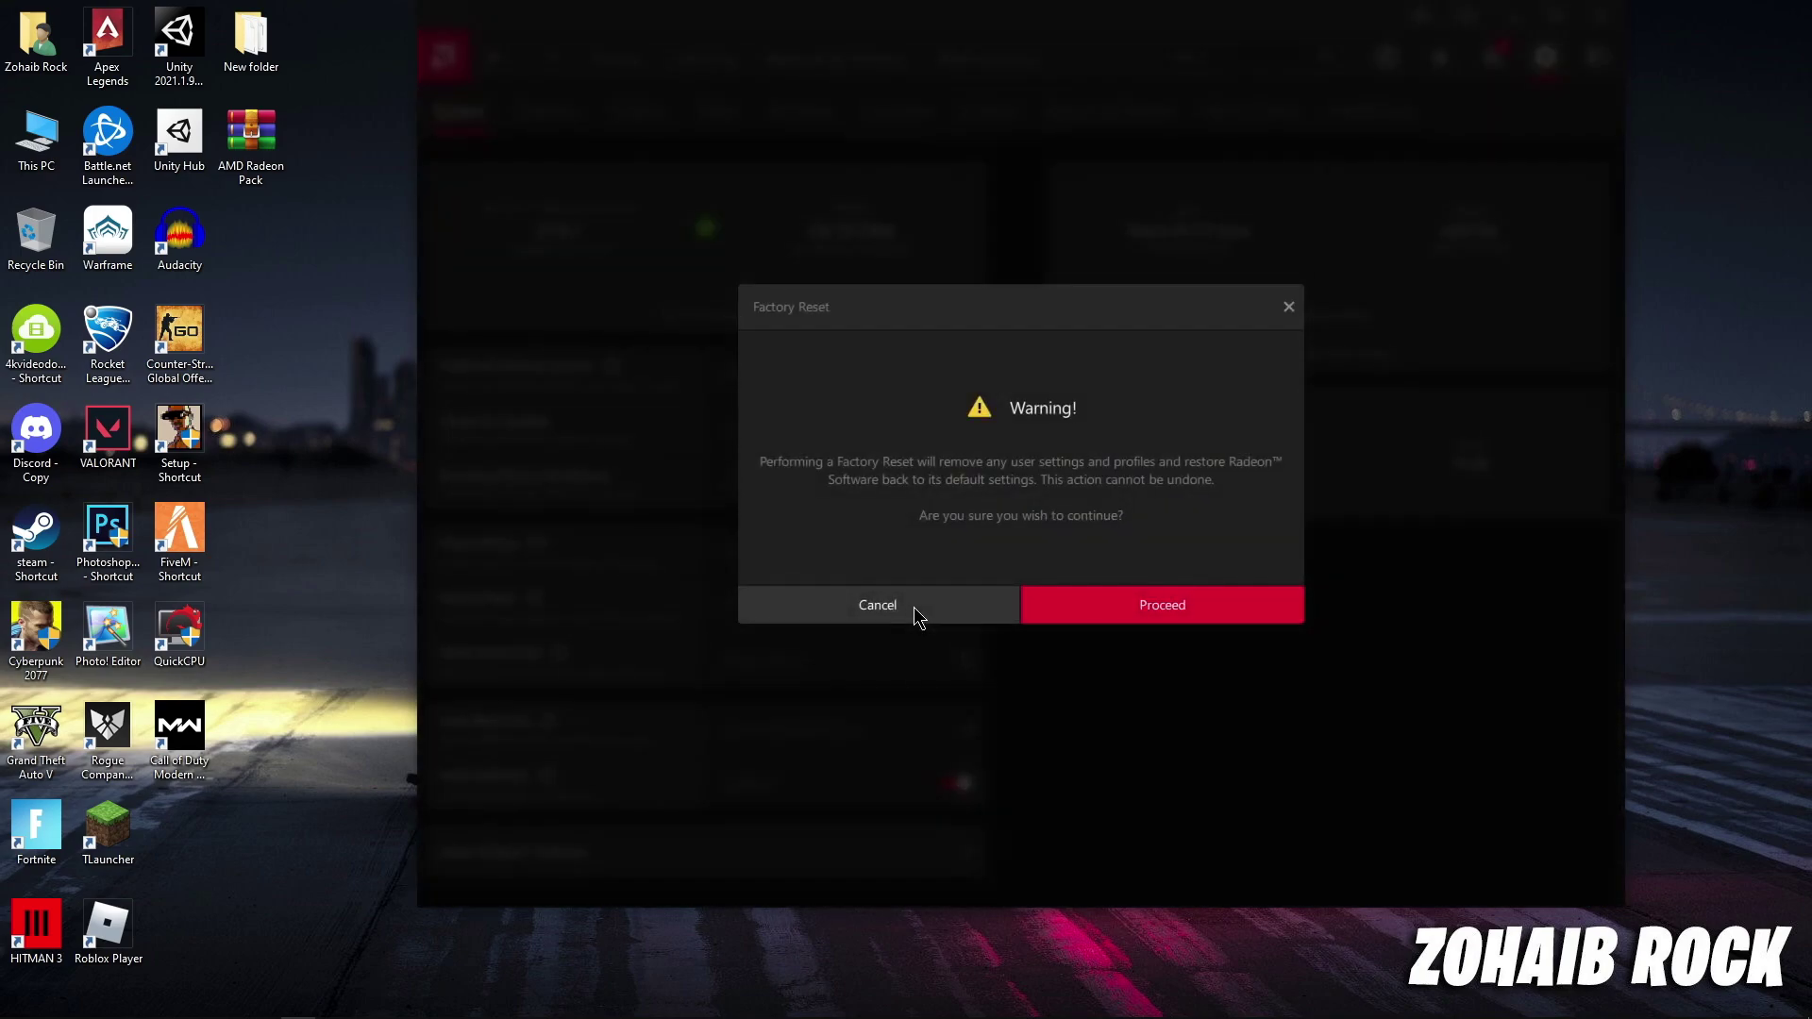
{"action": "left_click", "coordinate": [1146, 610]}
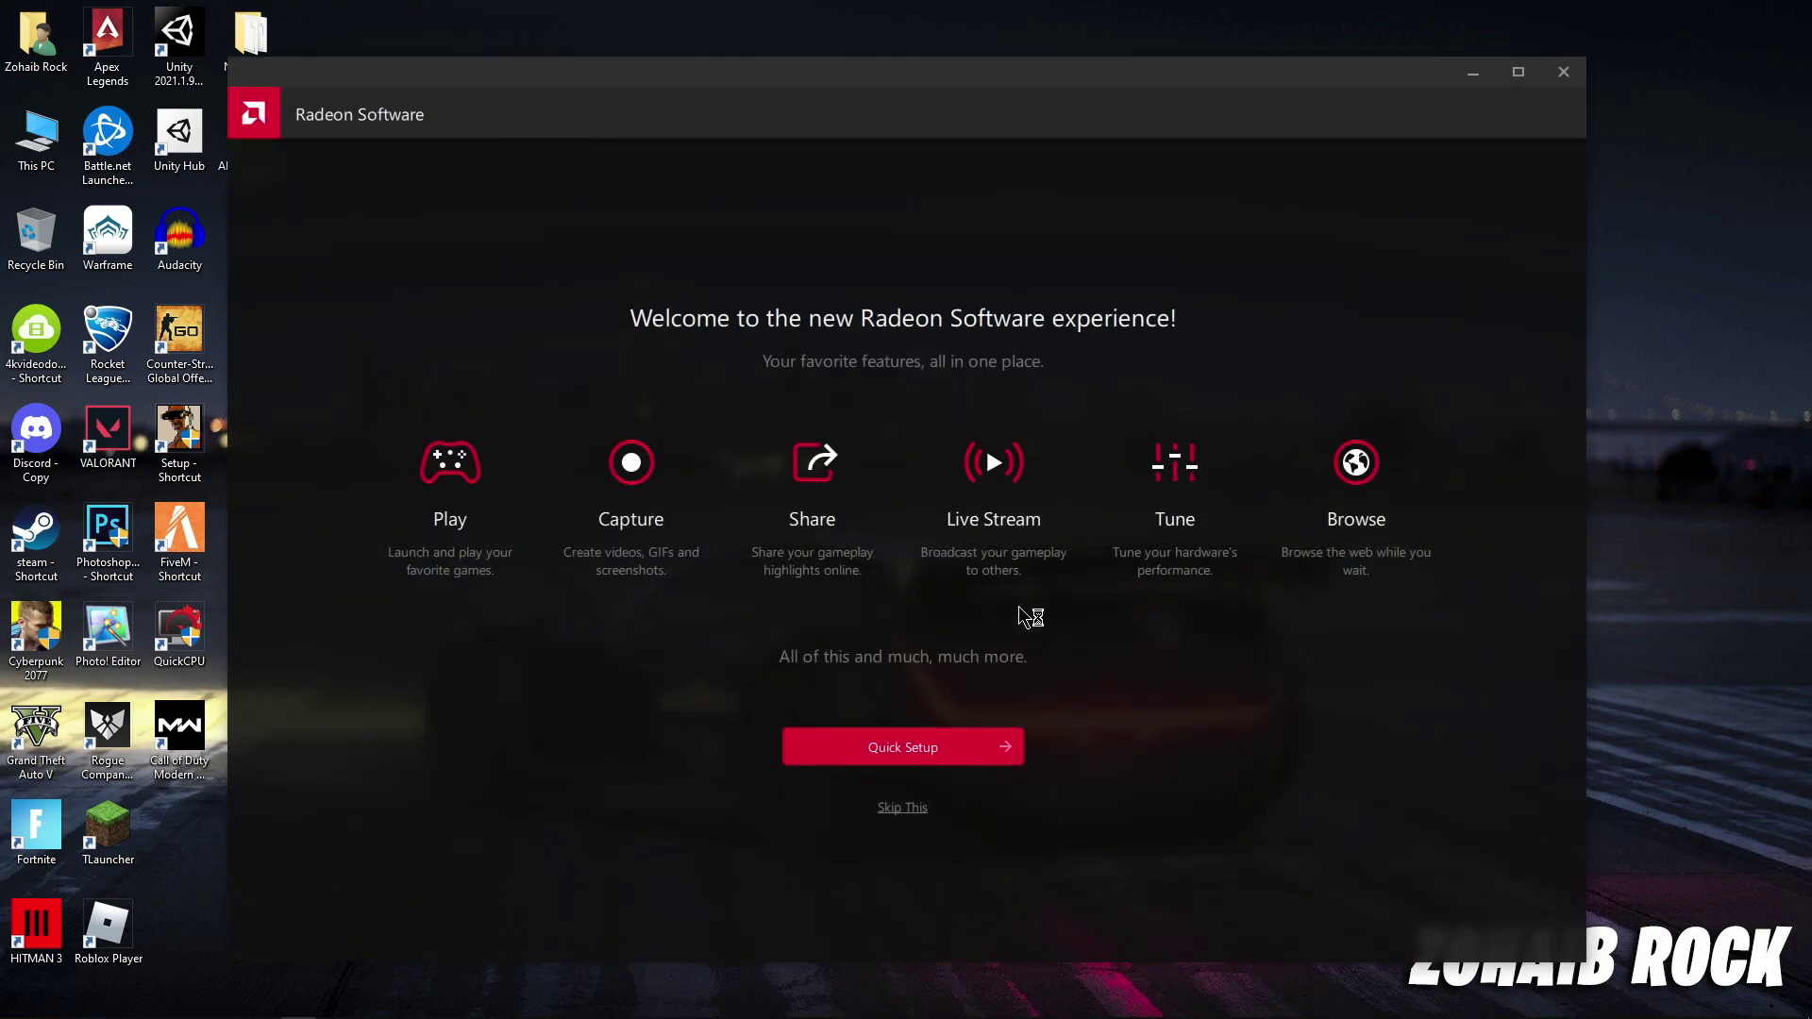
{"action": "left_click", "coordinate": [902, 809]}
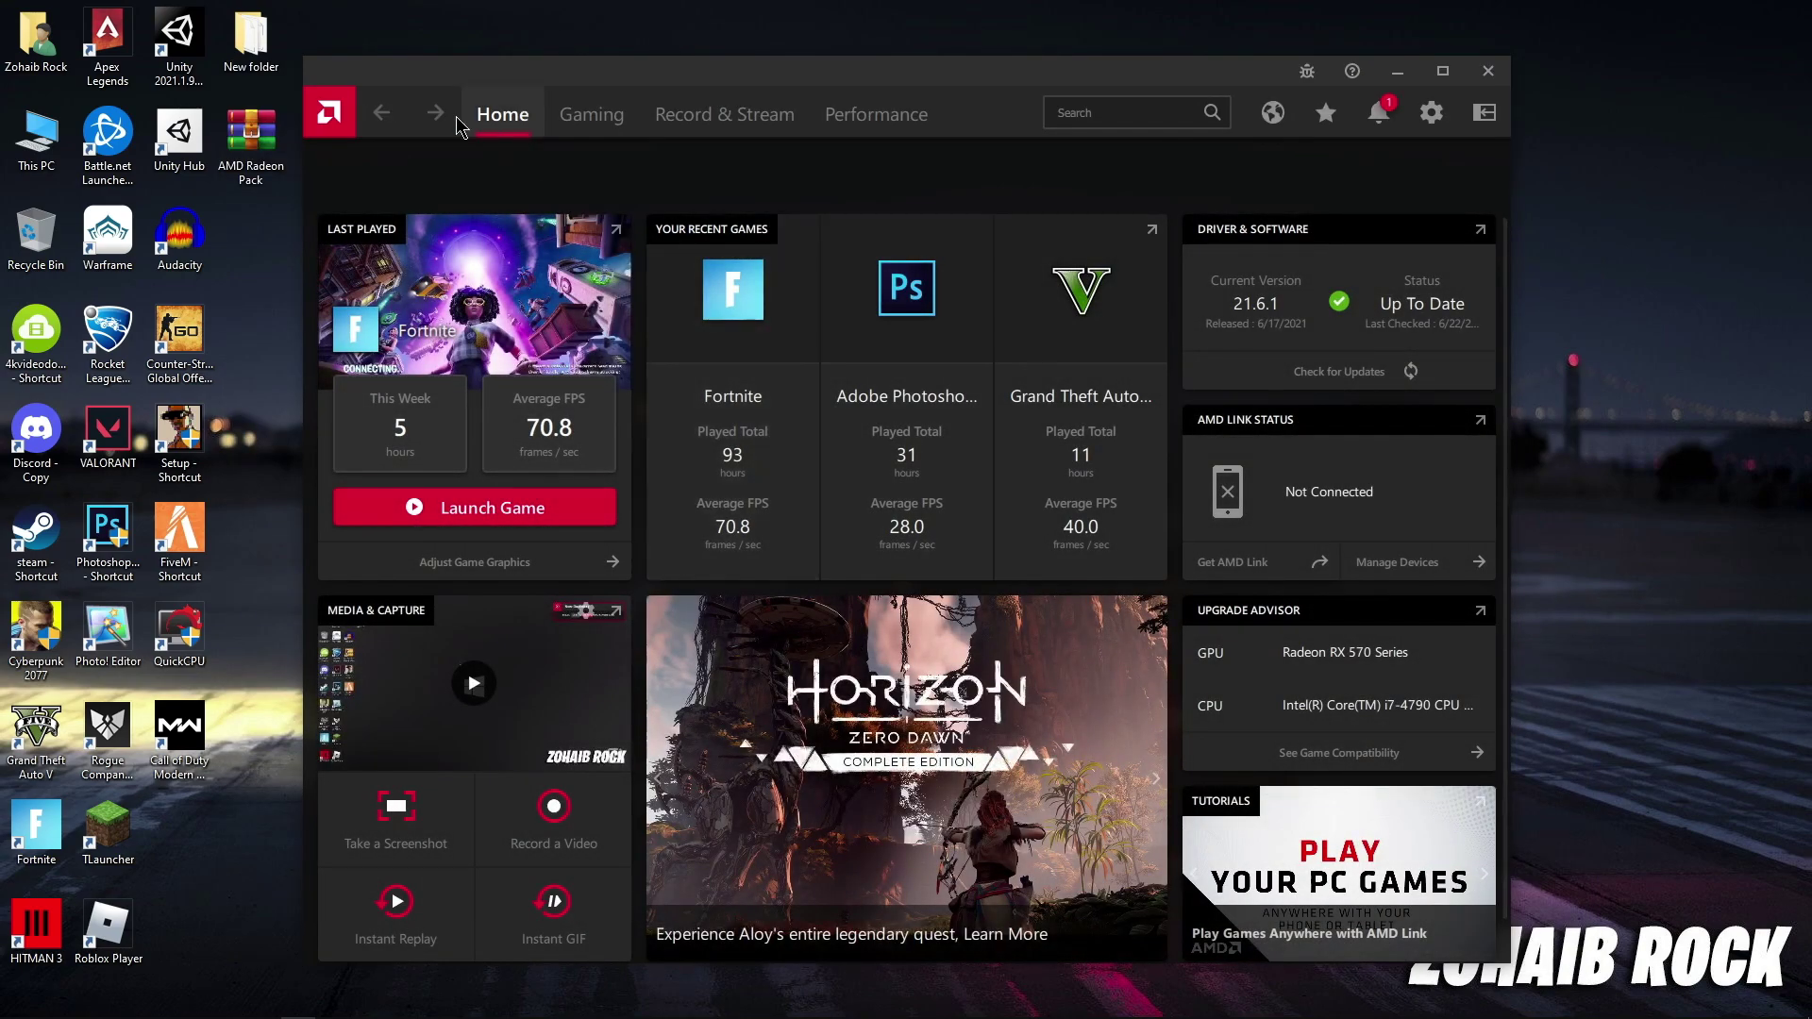
Step: In the System settings, set Preferred Software Version to Recommended + Optional and enable Download Drivers & Software
{"action": "left_click", "coordinate": [1431, 113]}
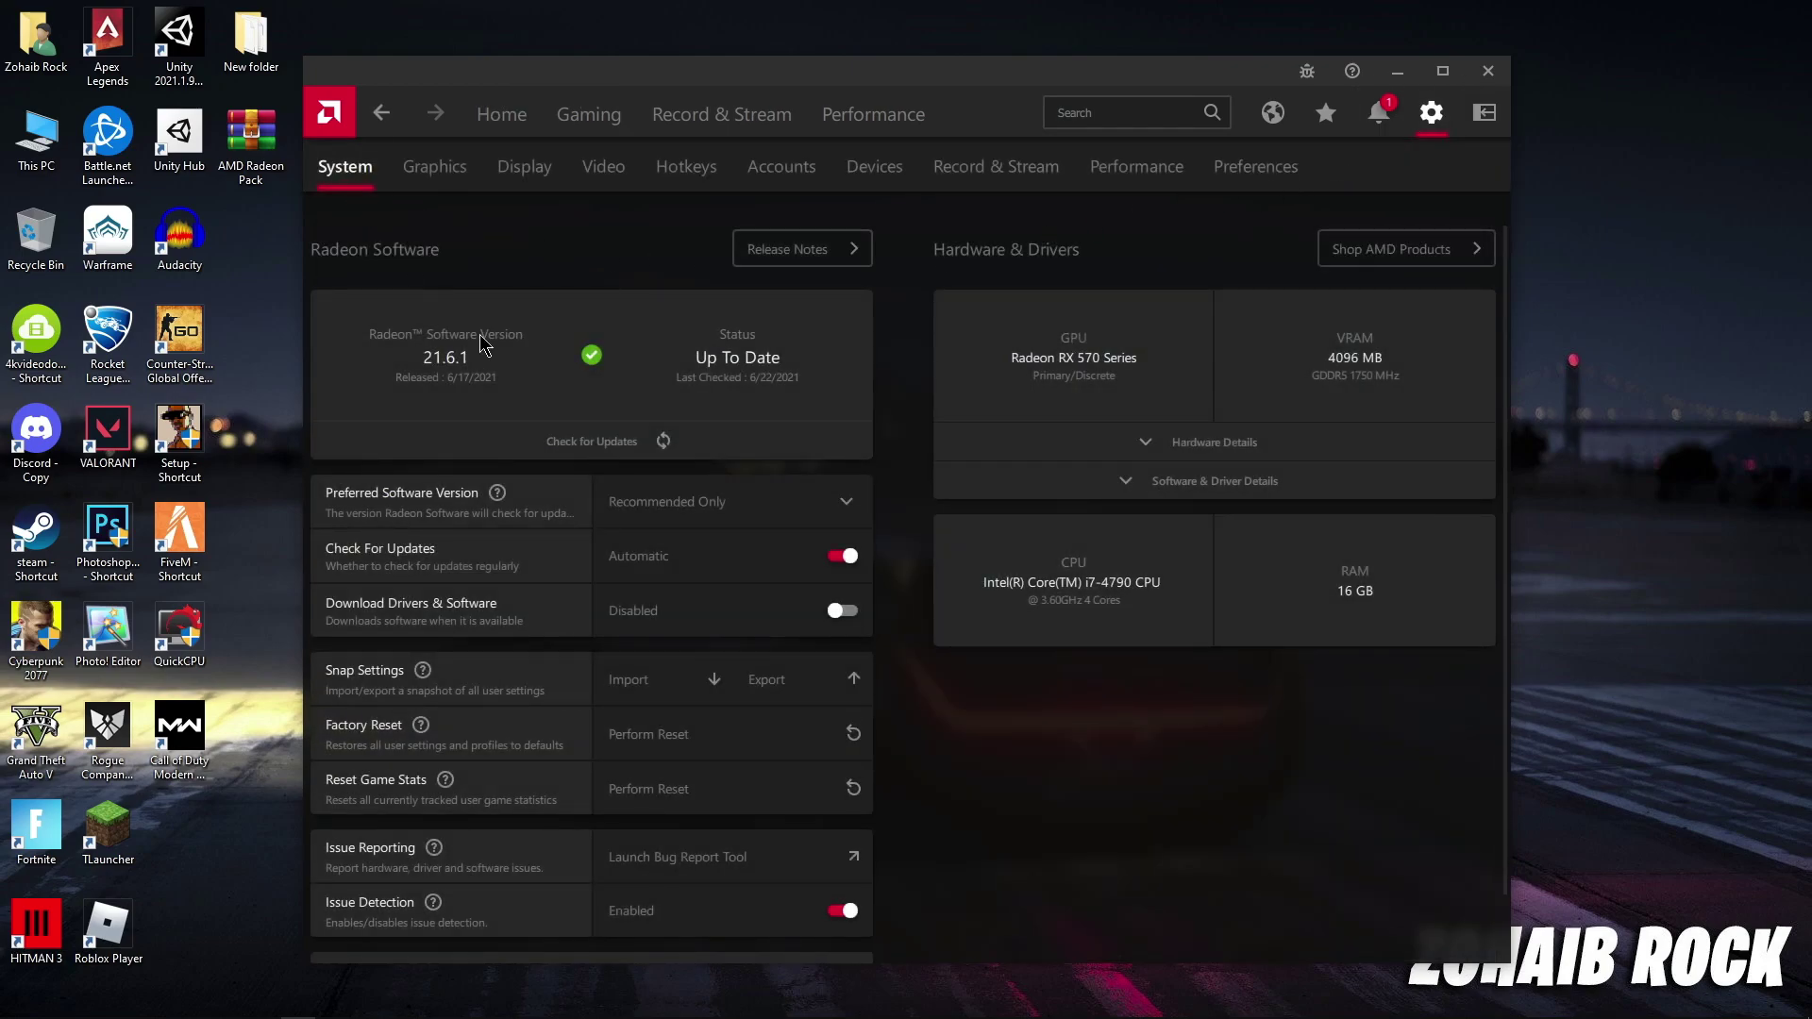
{"action": "left_click", "coordinate": [729, 501]}
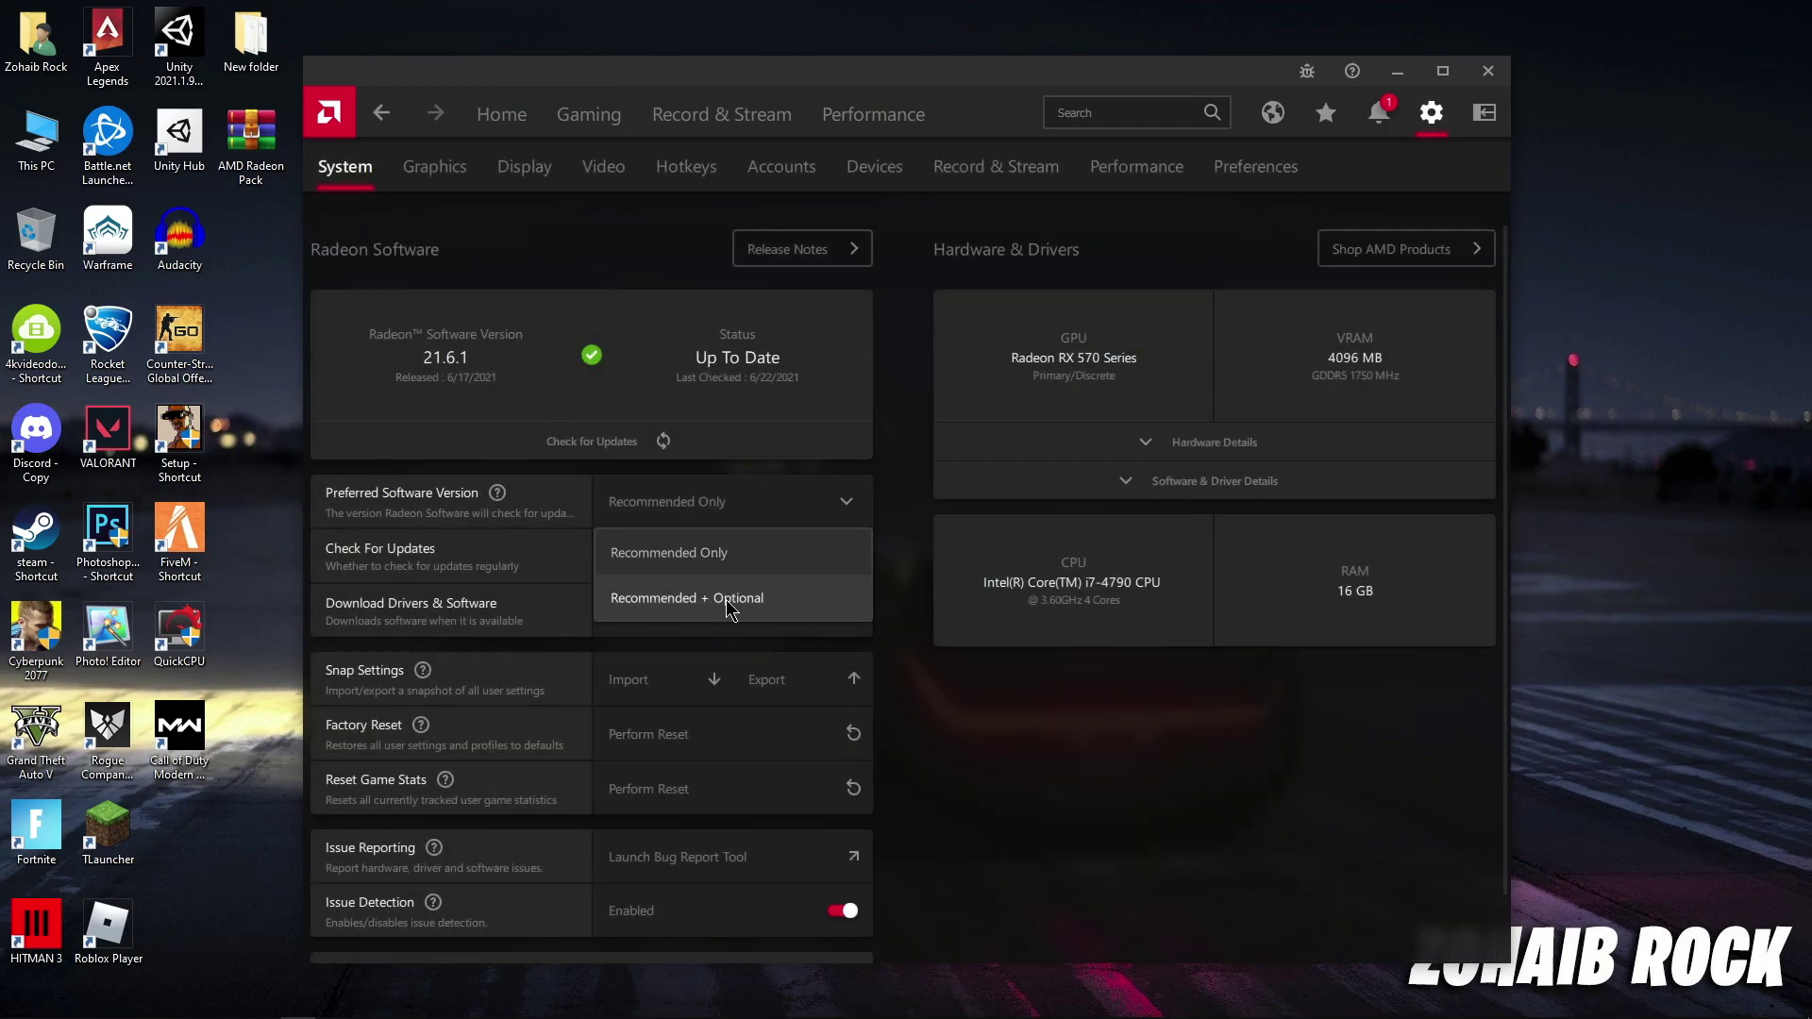
{"action": "left_click", "coordinate": [729, 600]}
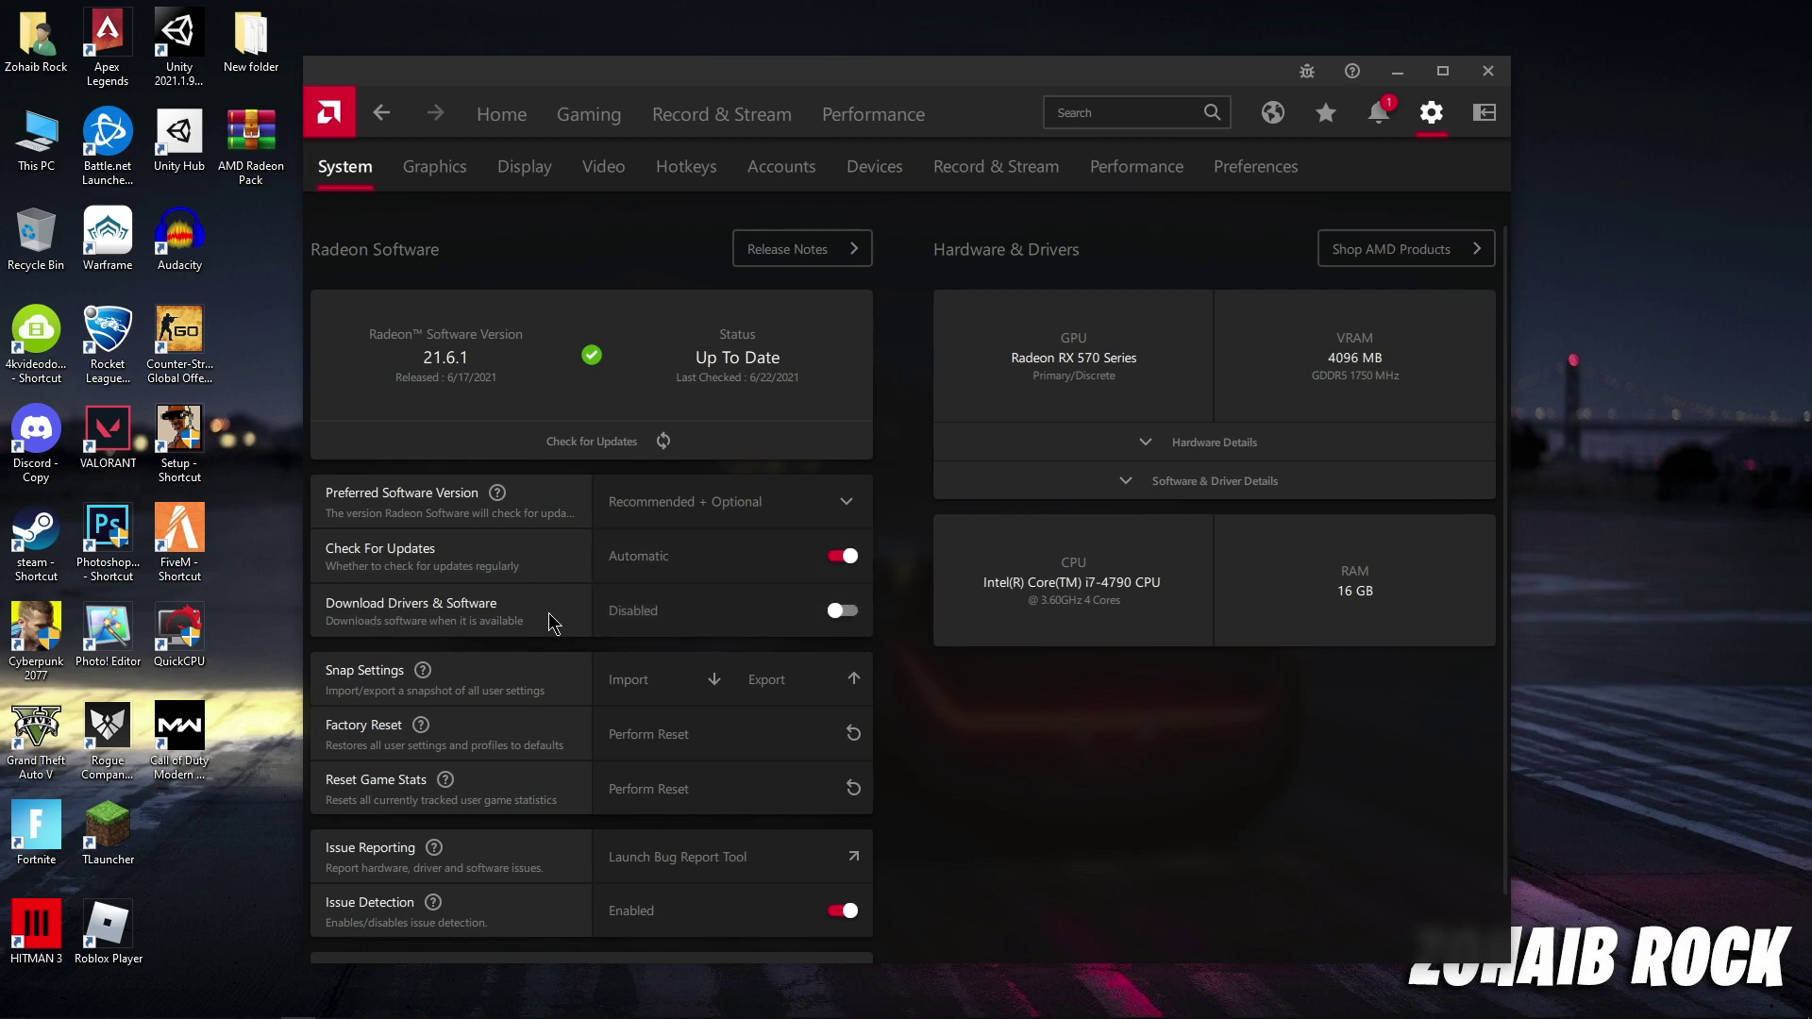
{"action": "left_click", "coordinate": [734, 616]}
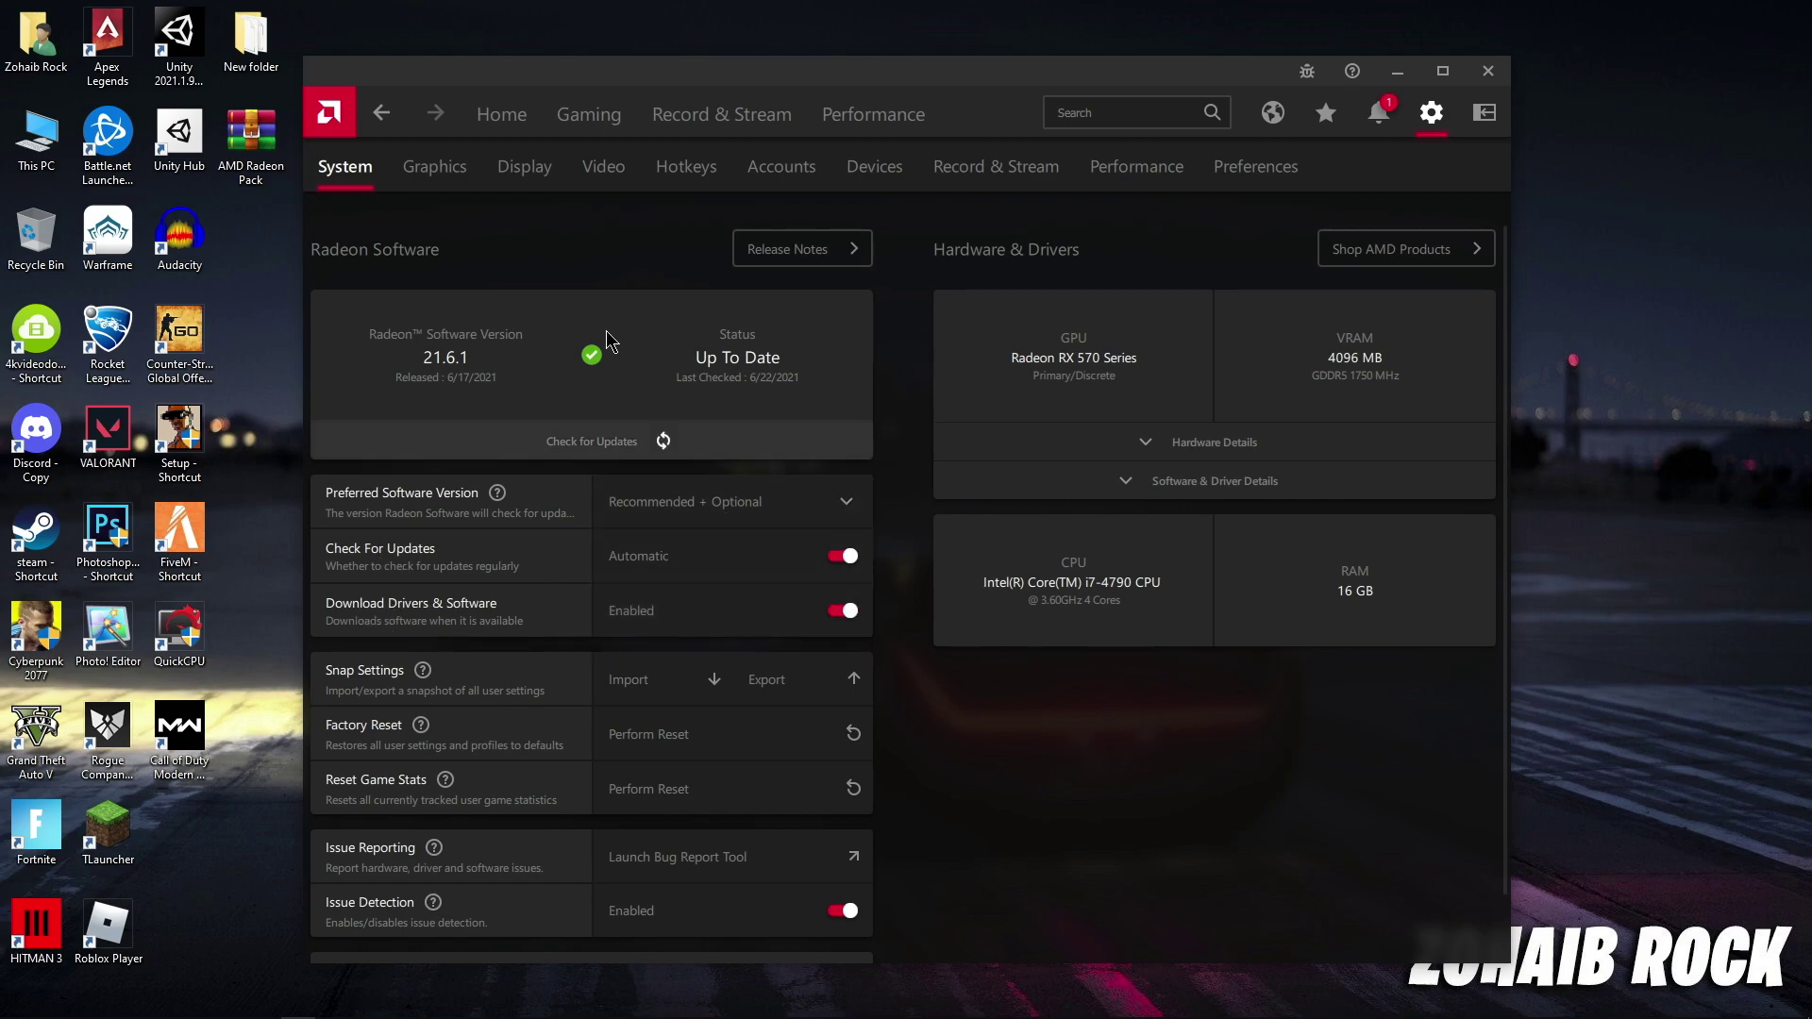
Step: Check for driver updates from the Radeon Software home overview and minimise the window
{"action": "left_click", "coordinate": [513, 132]}
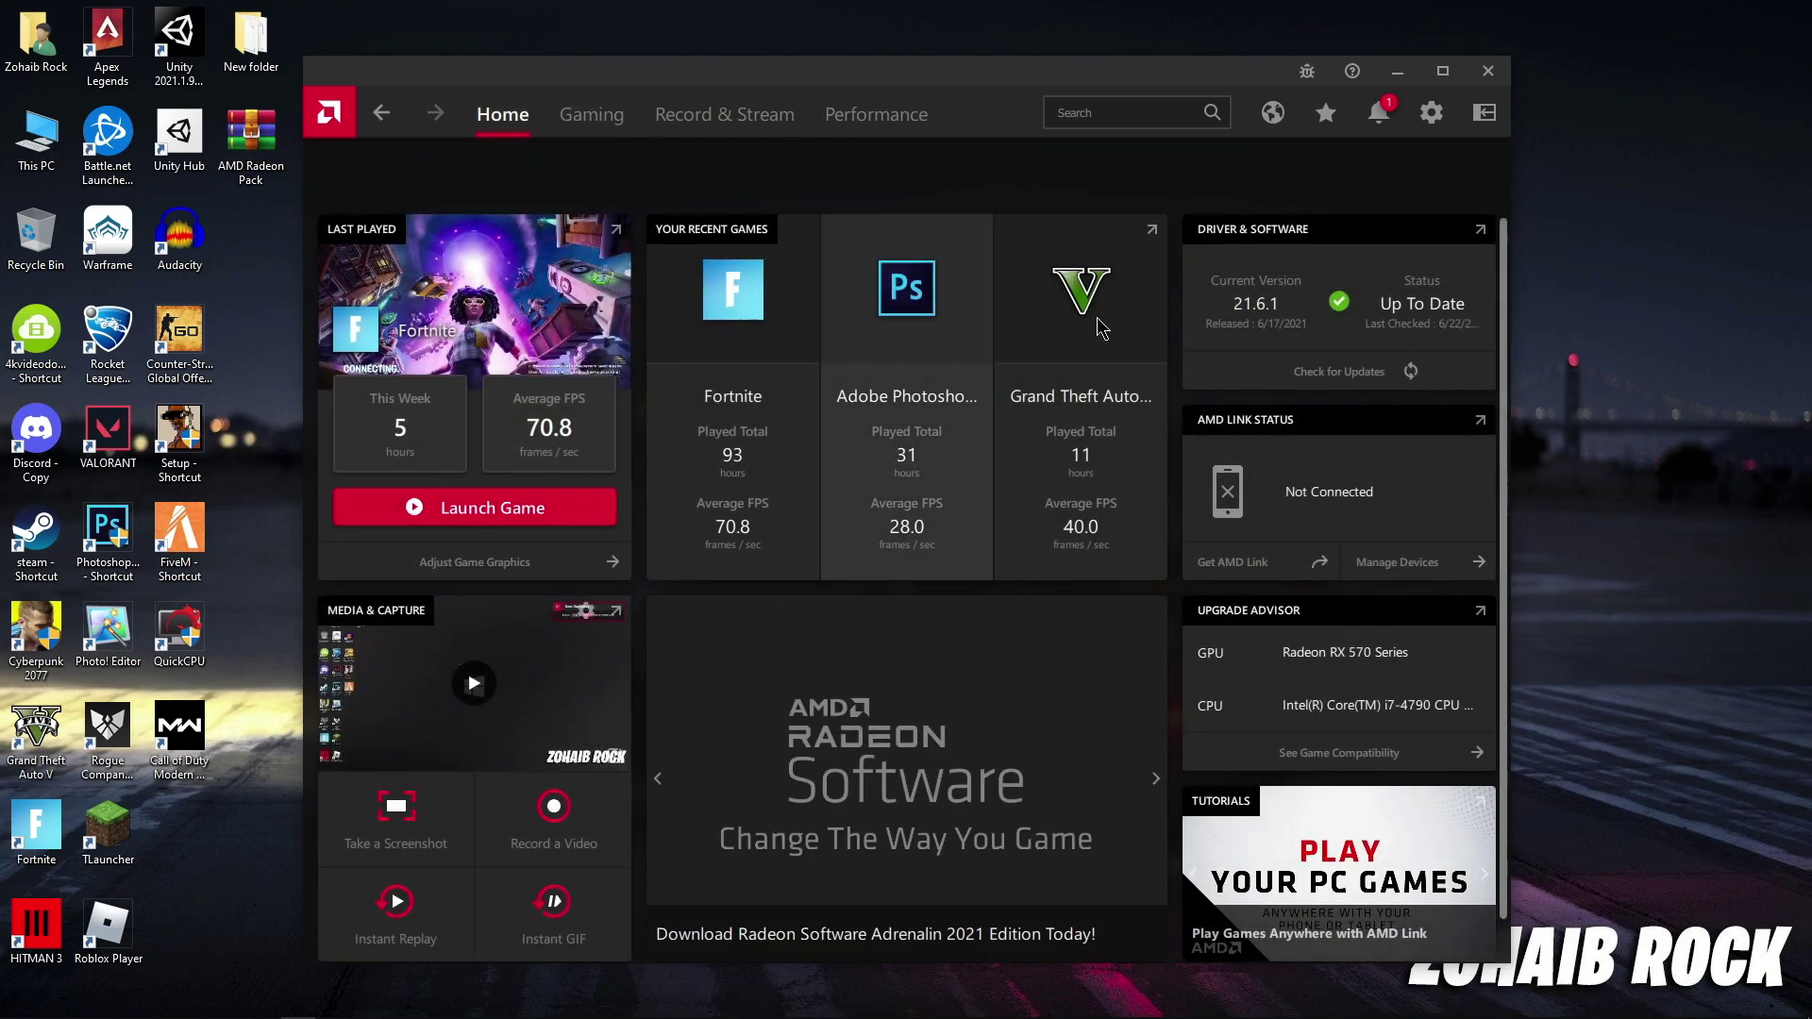
{"action": "left_click_drag", "start_coordinate": [518, 134], "coordinate": [610, 91]}
{"action": "left_click", "coordinate": [1374, 332]}
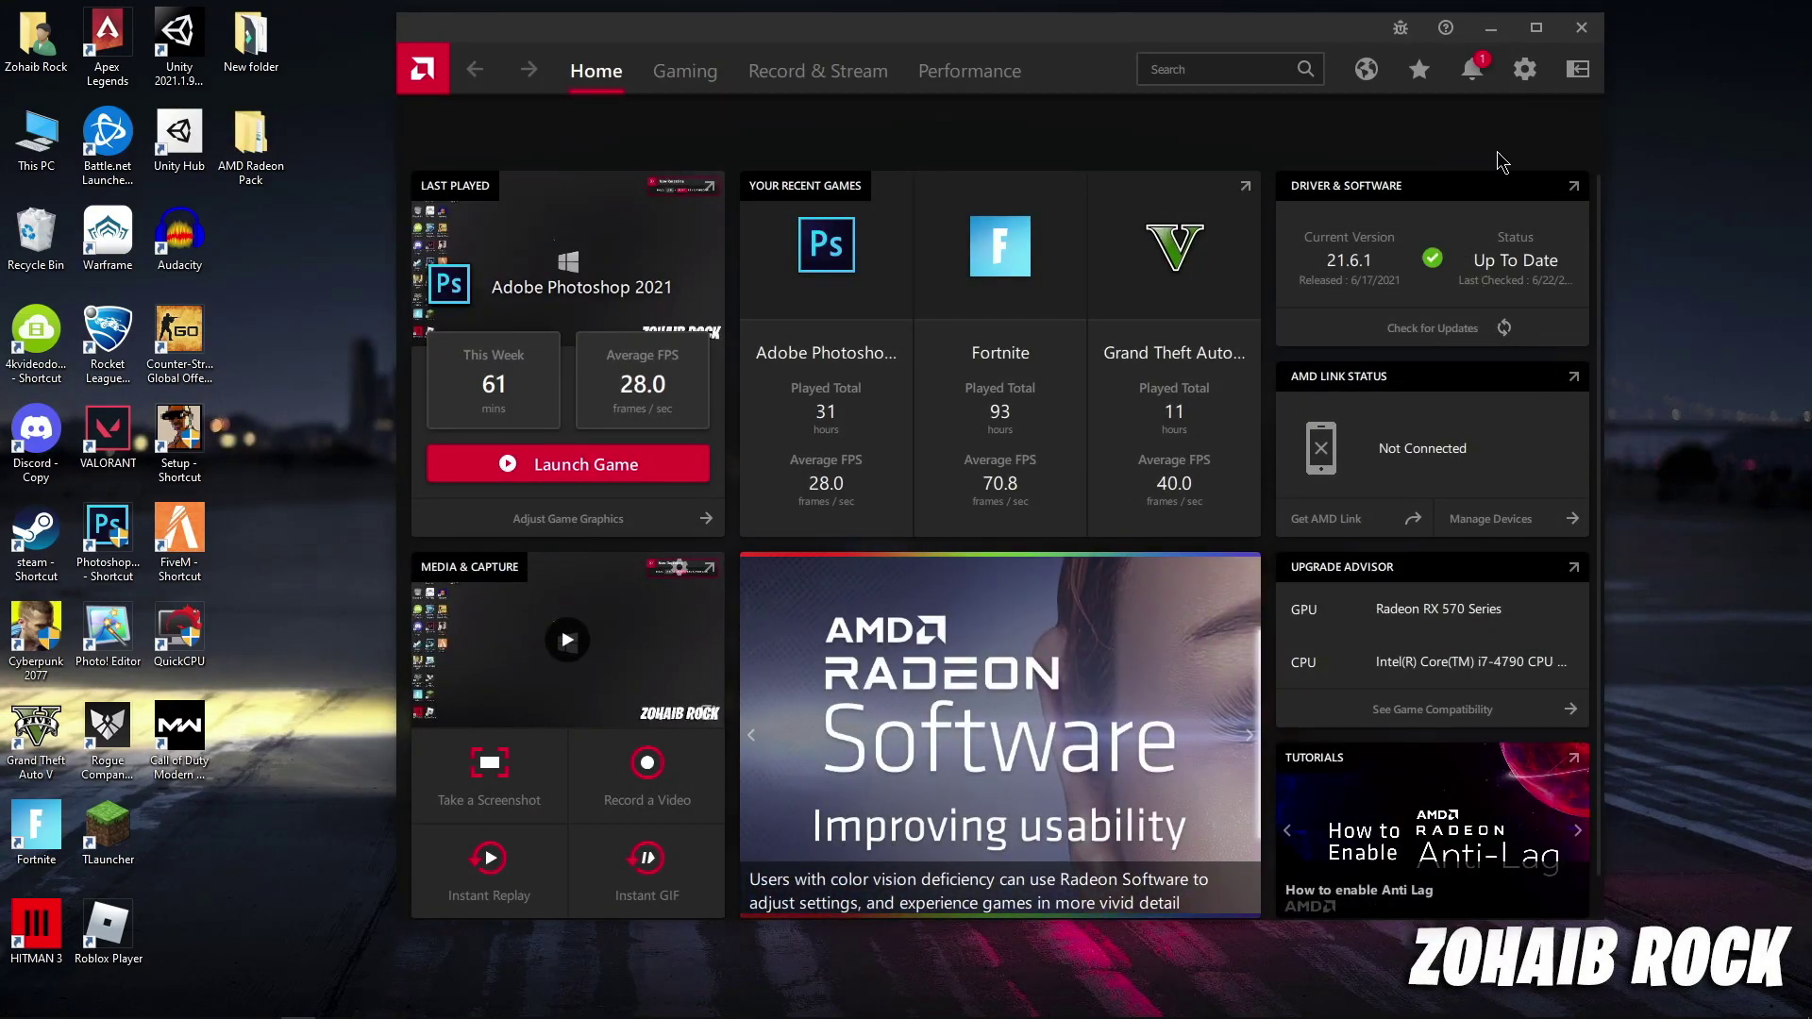
{"action": "left_click", "coordinate": [1492, 32]}
Step: Extract the AMD Radeon Pack archive onto the desktop and move the archive to the Recycle Bin
{"action": "left_click_drag", "start_coordinate": [256, 136], "coordinate": [972, 375]}
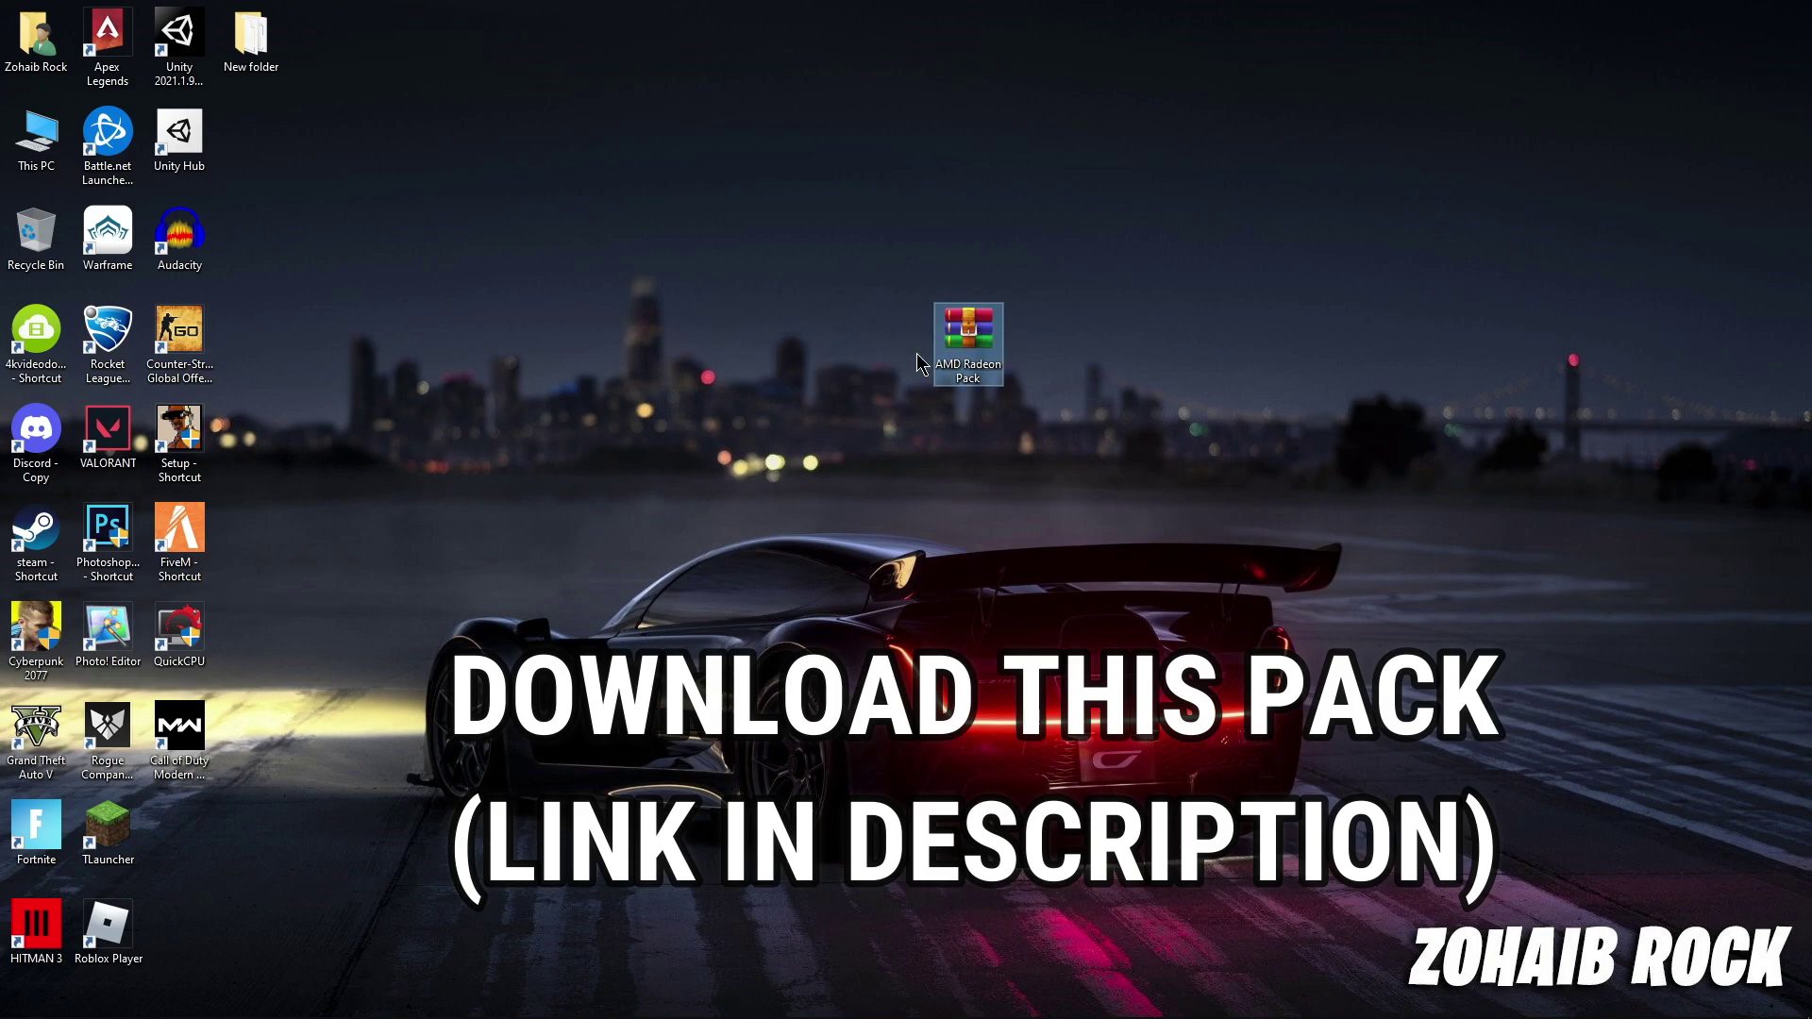
{"action": "right_click", "coordinate": [965, 354]}
{"action": "left_click", "coordinate": [1040, 453]}
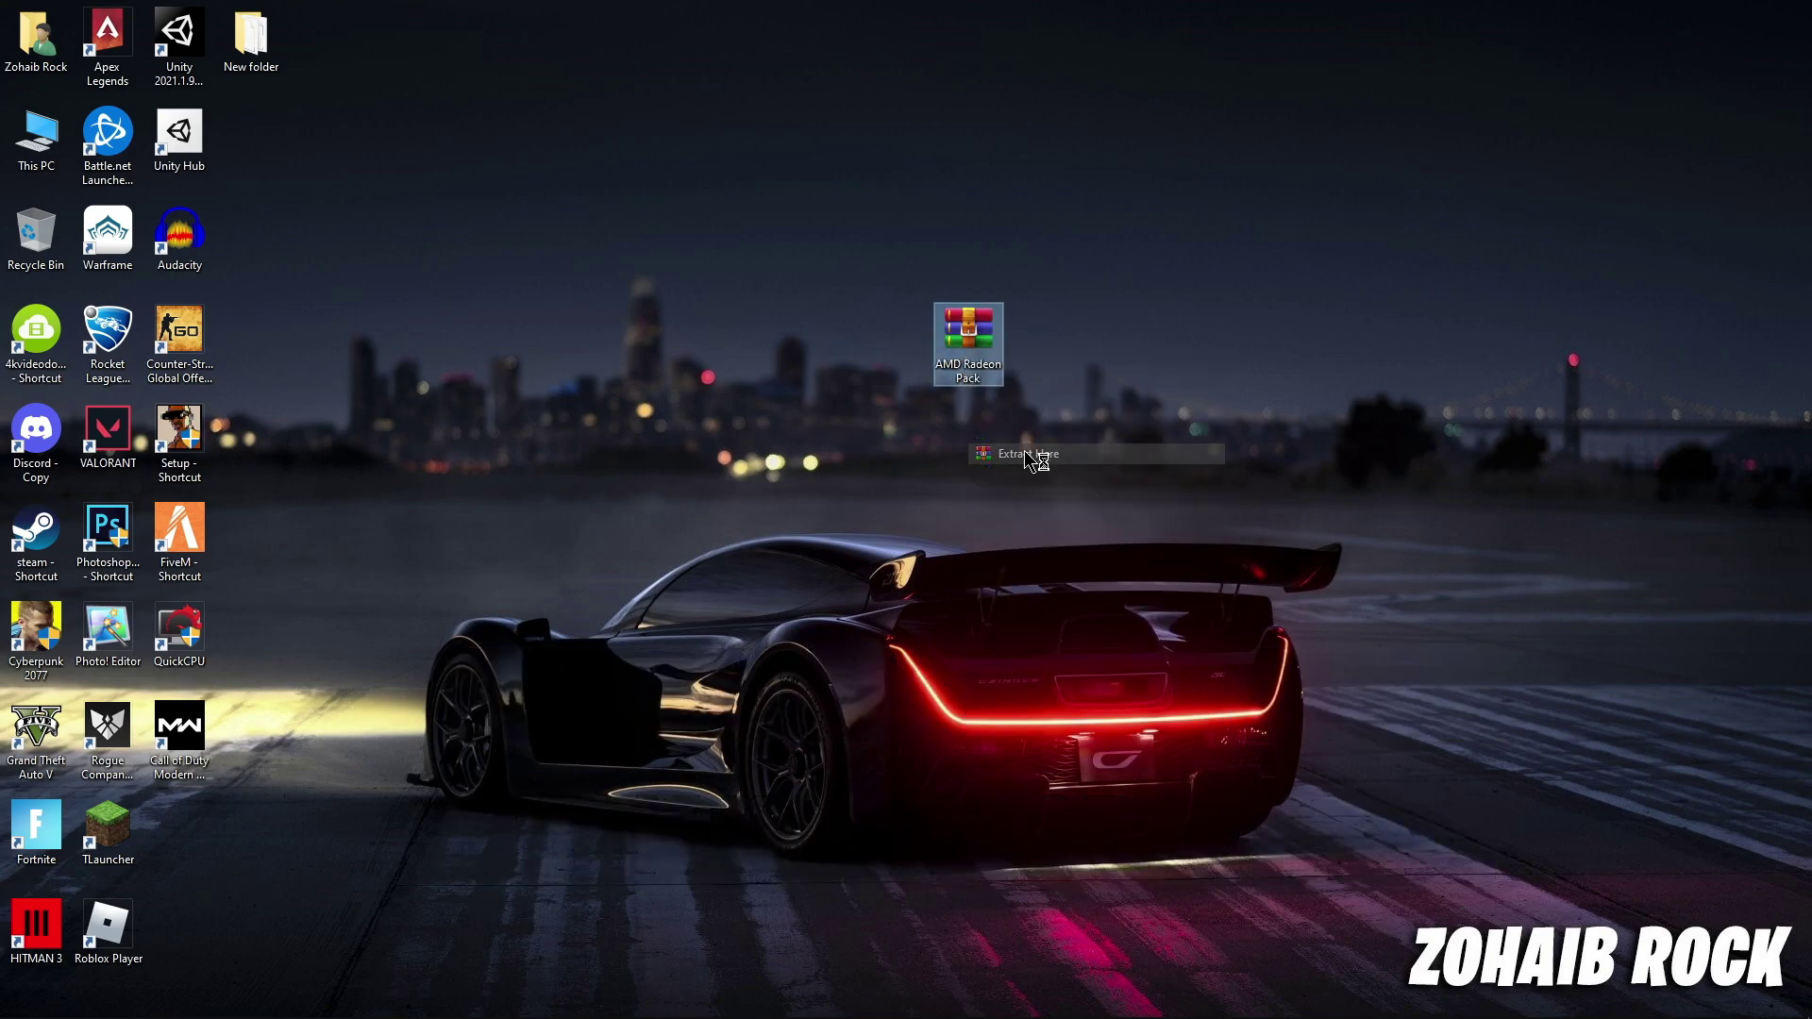
{"action": "left_click_drag", "start_coordinate": [972, 365], "coordinate": [37, 248]}
Step: Open the extracted AMD Radeon Pack folder and install the registry files from 1 Windows Settings (Registry)
{"action": "left_click_drag", "start_coordinate": [179, 828], "coordinate": [900, 332]}
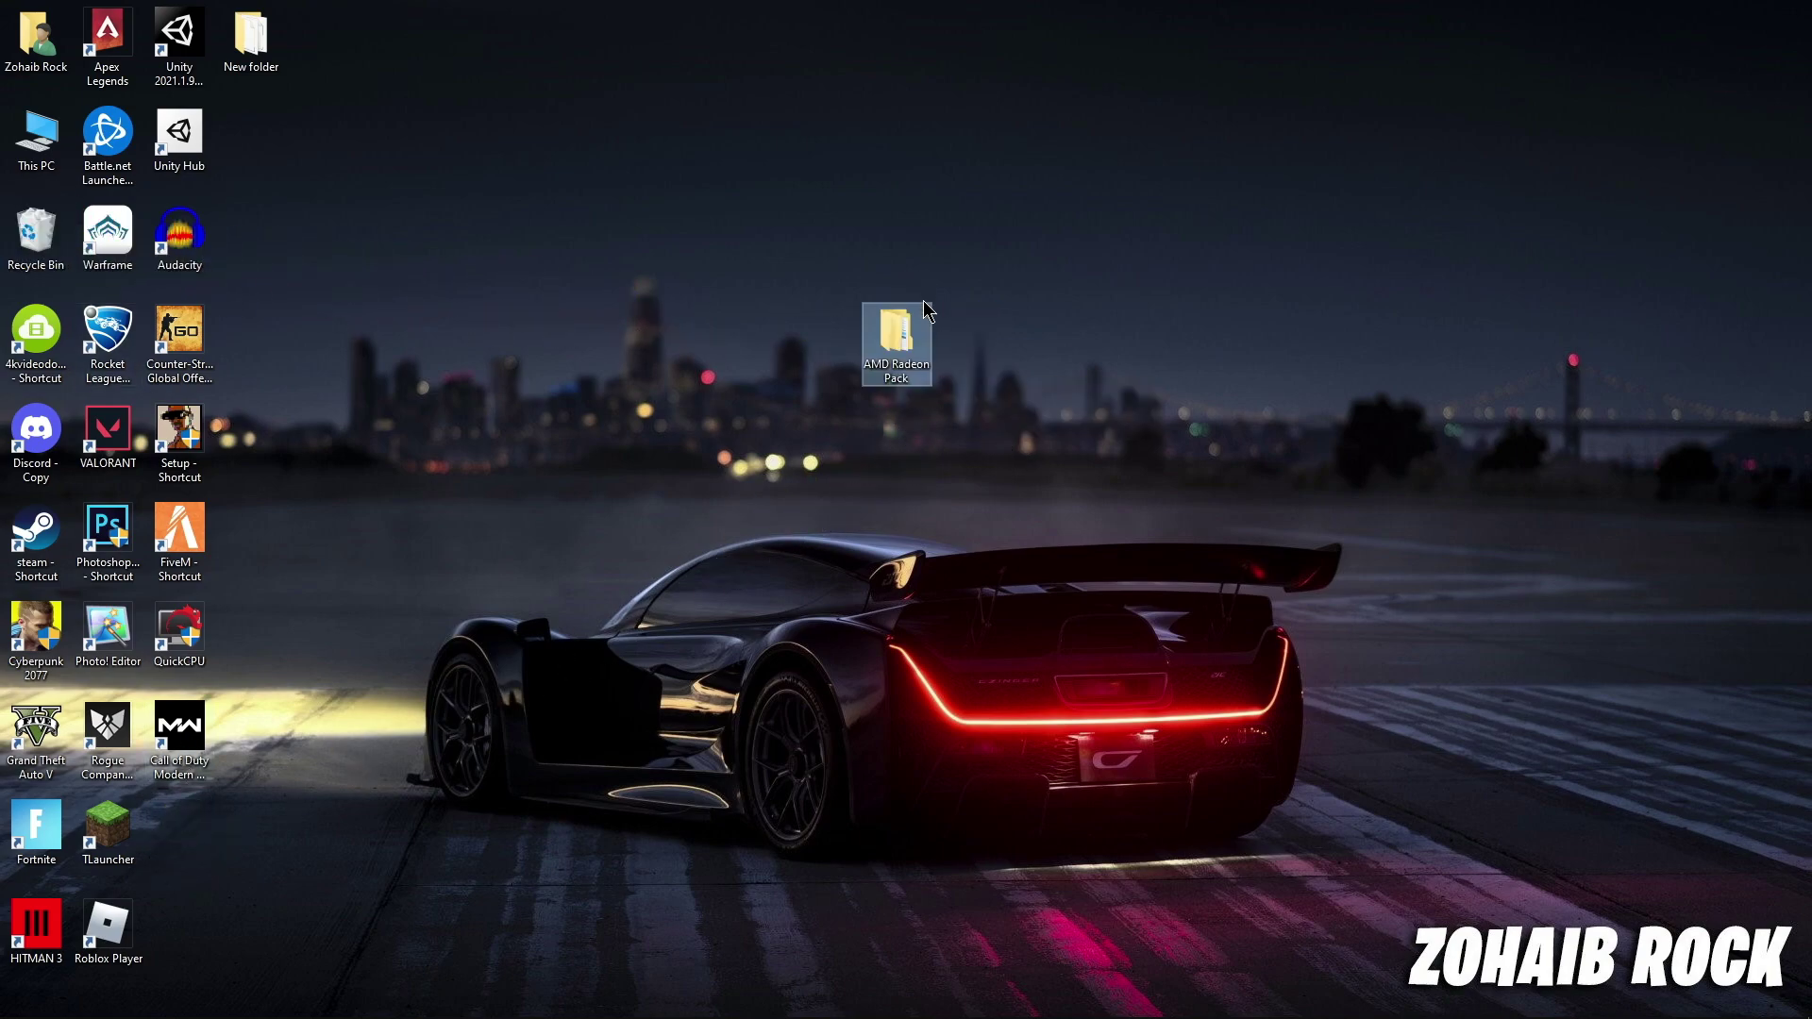
{"action": "double_click", "coordinate": [896, 344]}
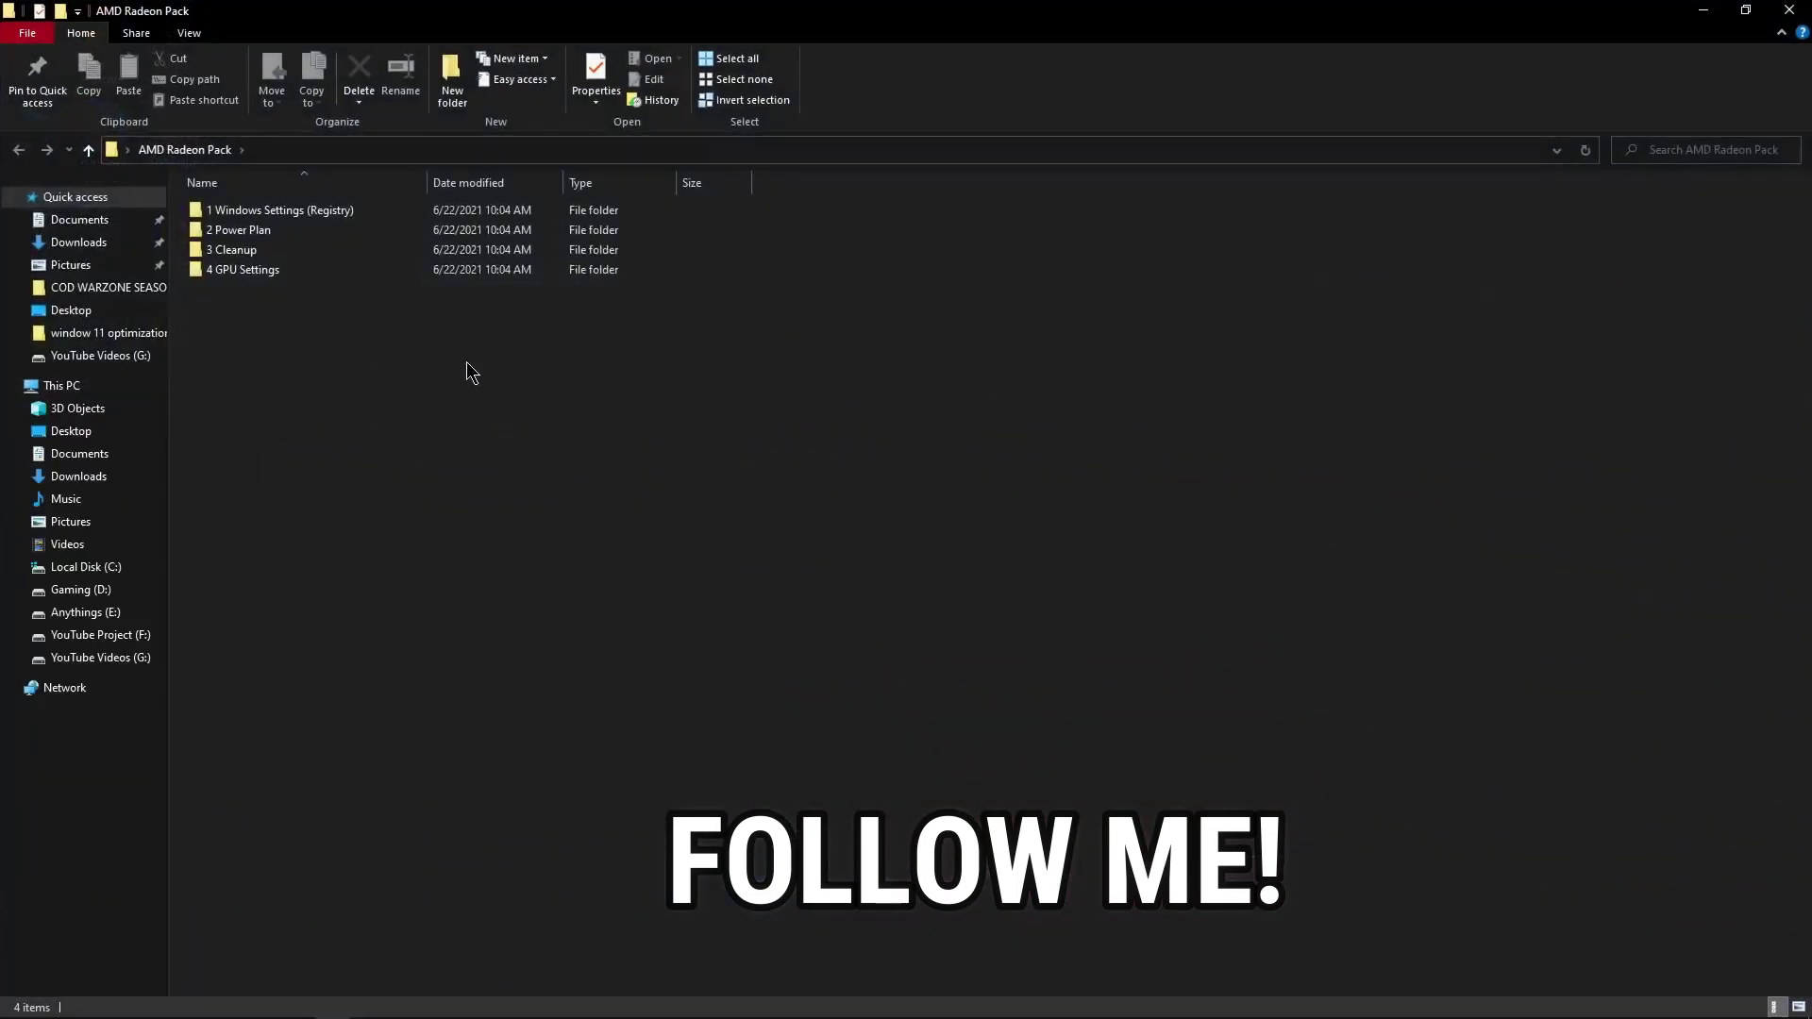
{"action": "double_click", "coordinate": [257, 204]}
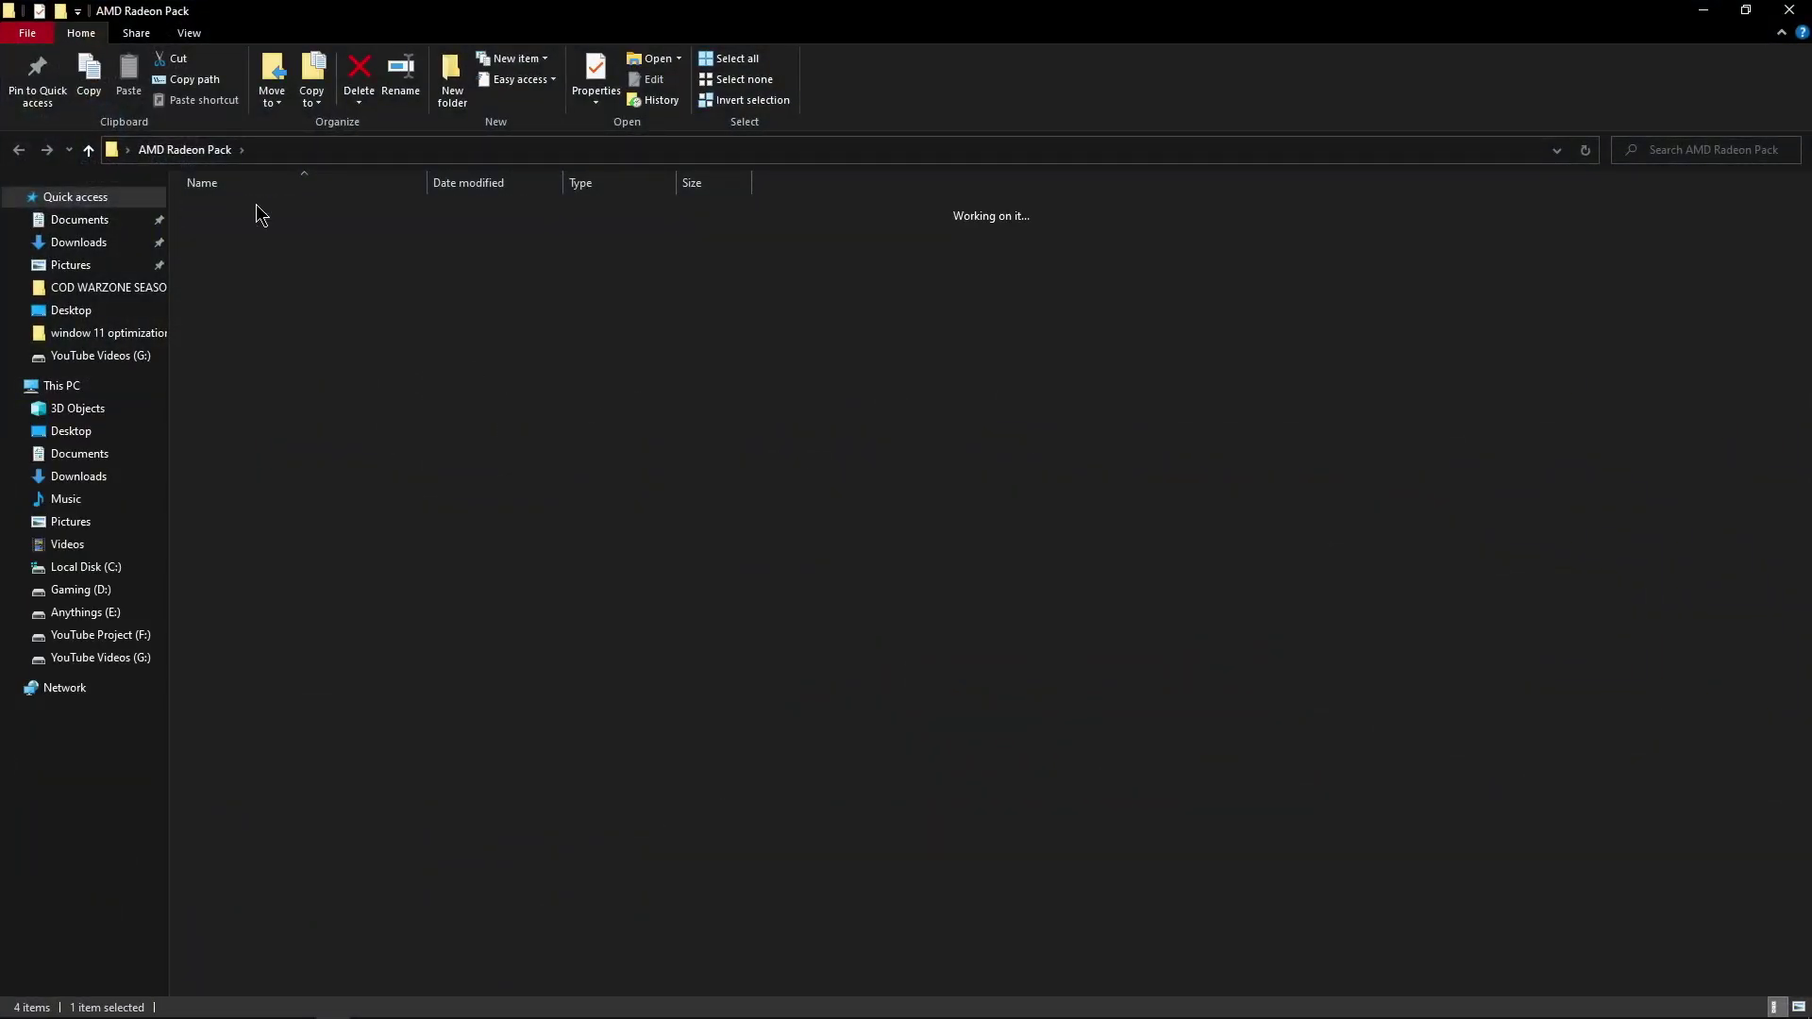
{"action": "left_click", "coordinate": [265, 216]}
{"action": "double_click", "coordinate": [265, 213]}
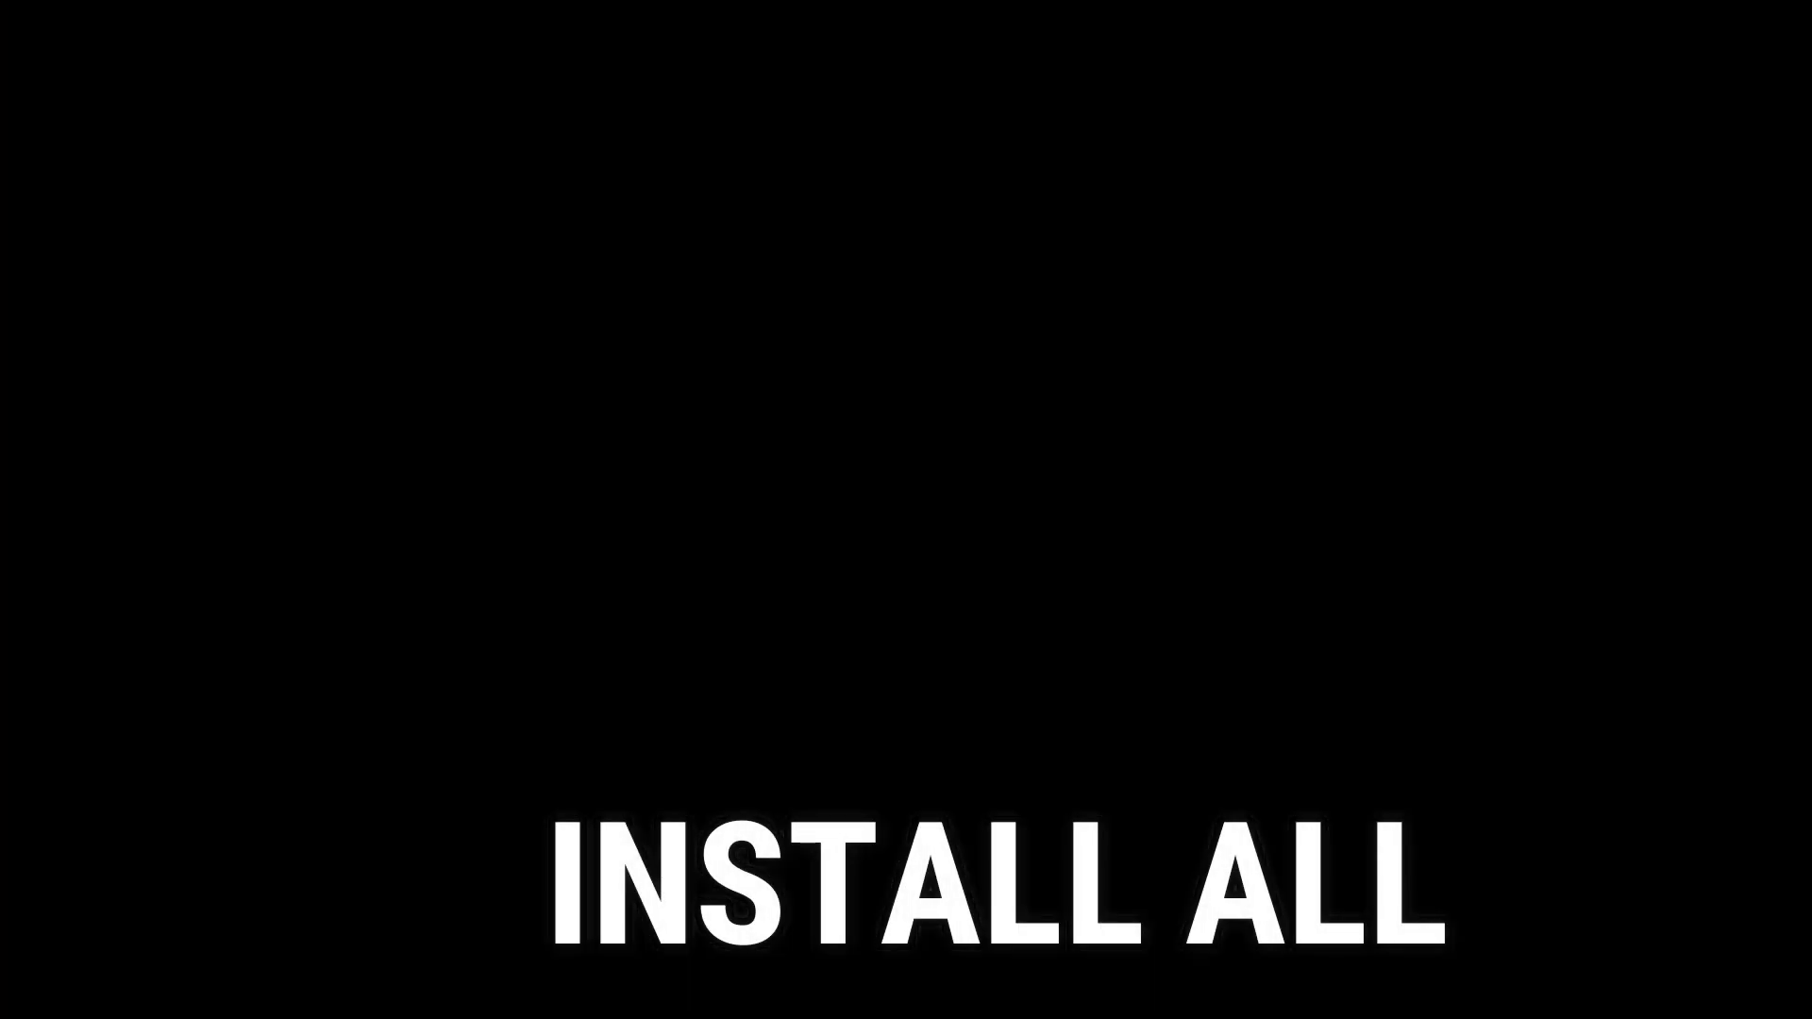
{"action": "double_click", "coordinate": [274, 234]}
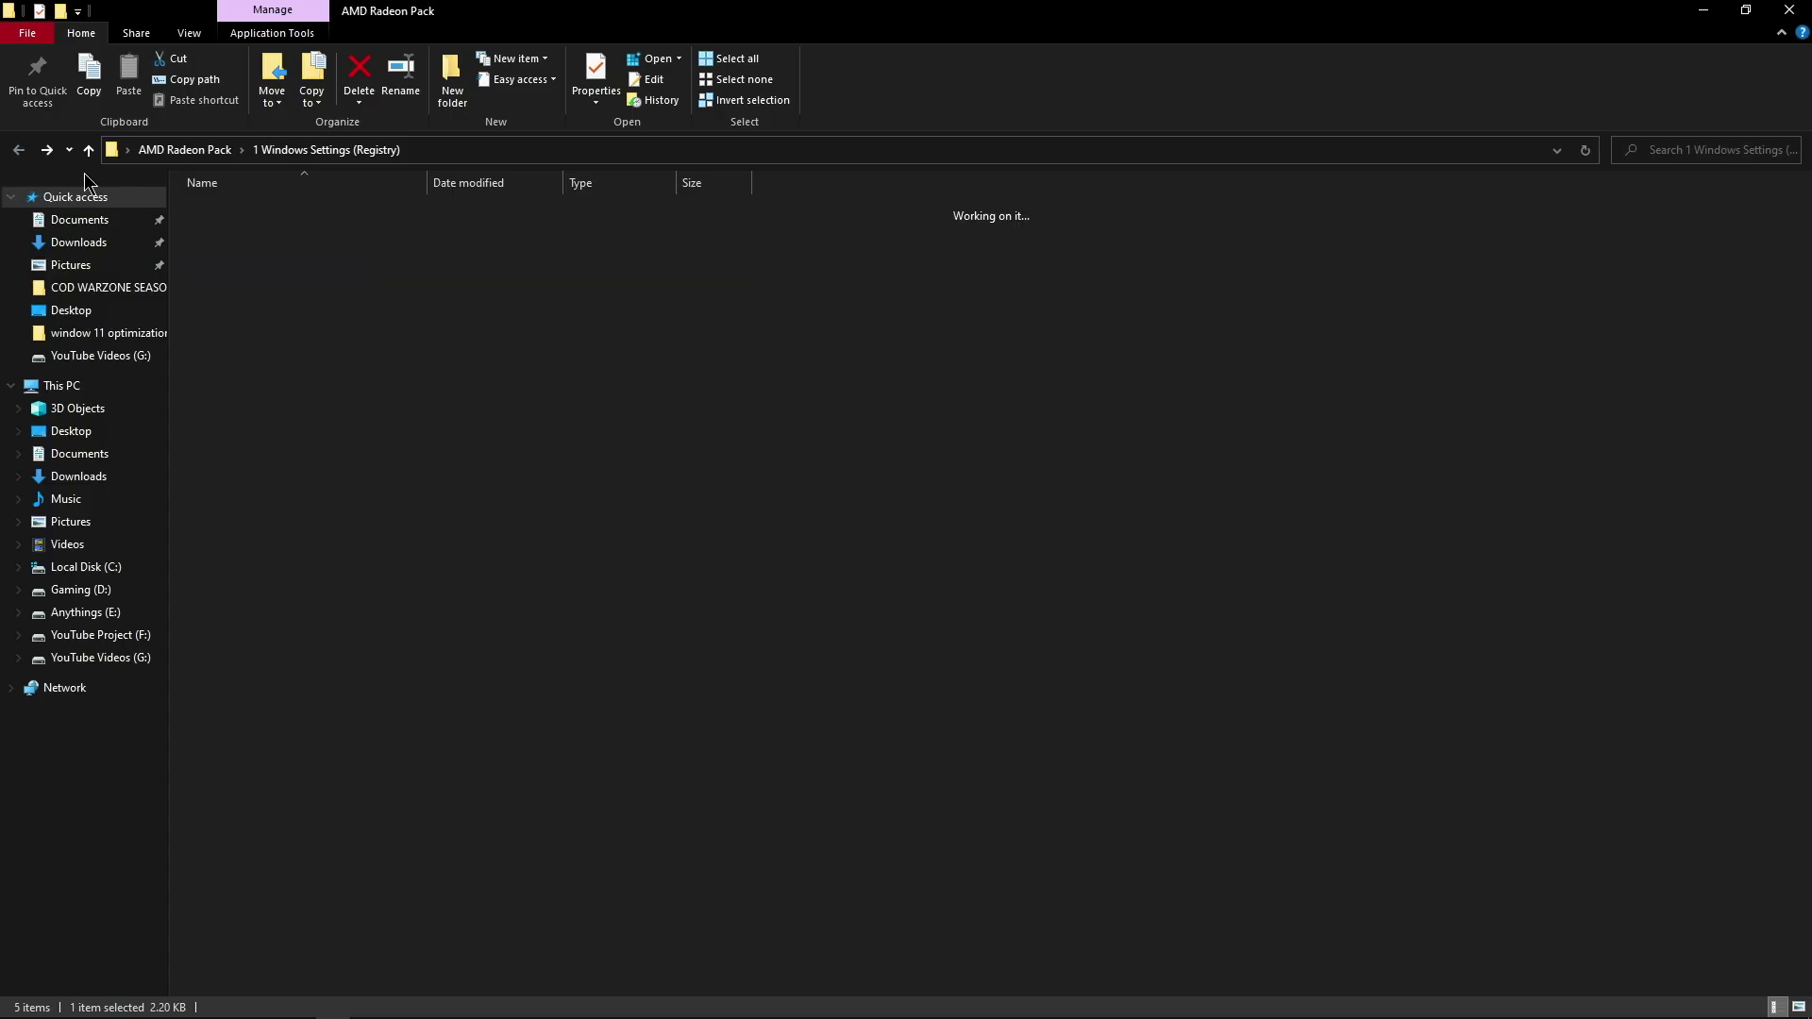
Step: Open the pack's 2 Power Plan folder and restore its window to a smaller size beside the desktop icons
{"action": "left_click", "coordinate": [88, 149]}
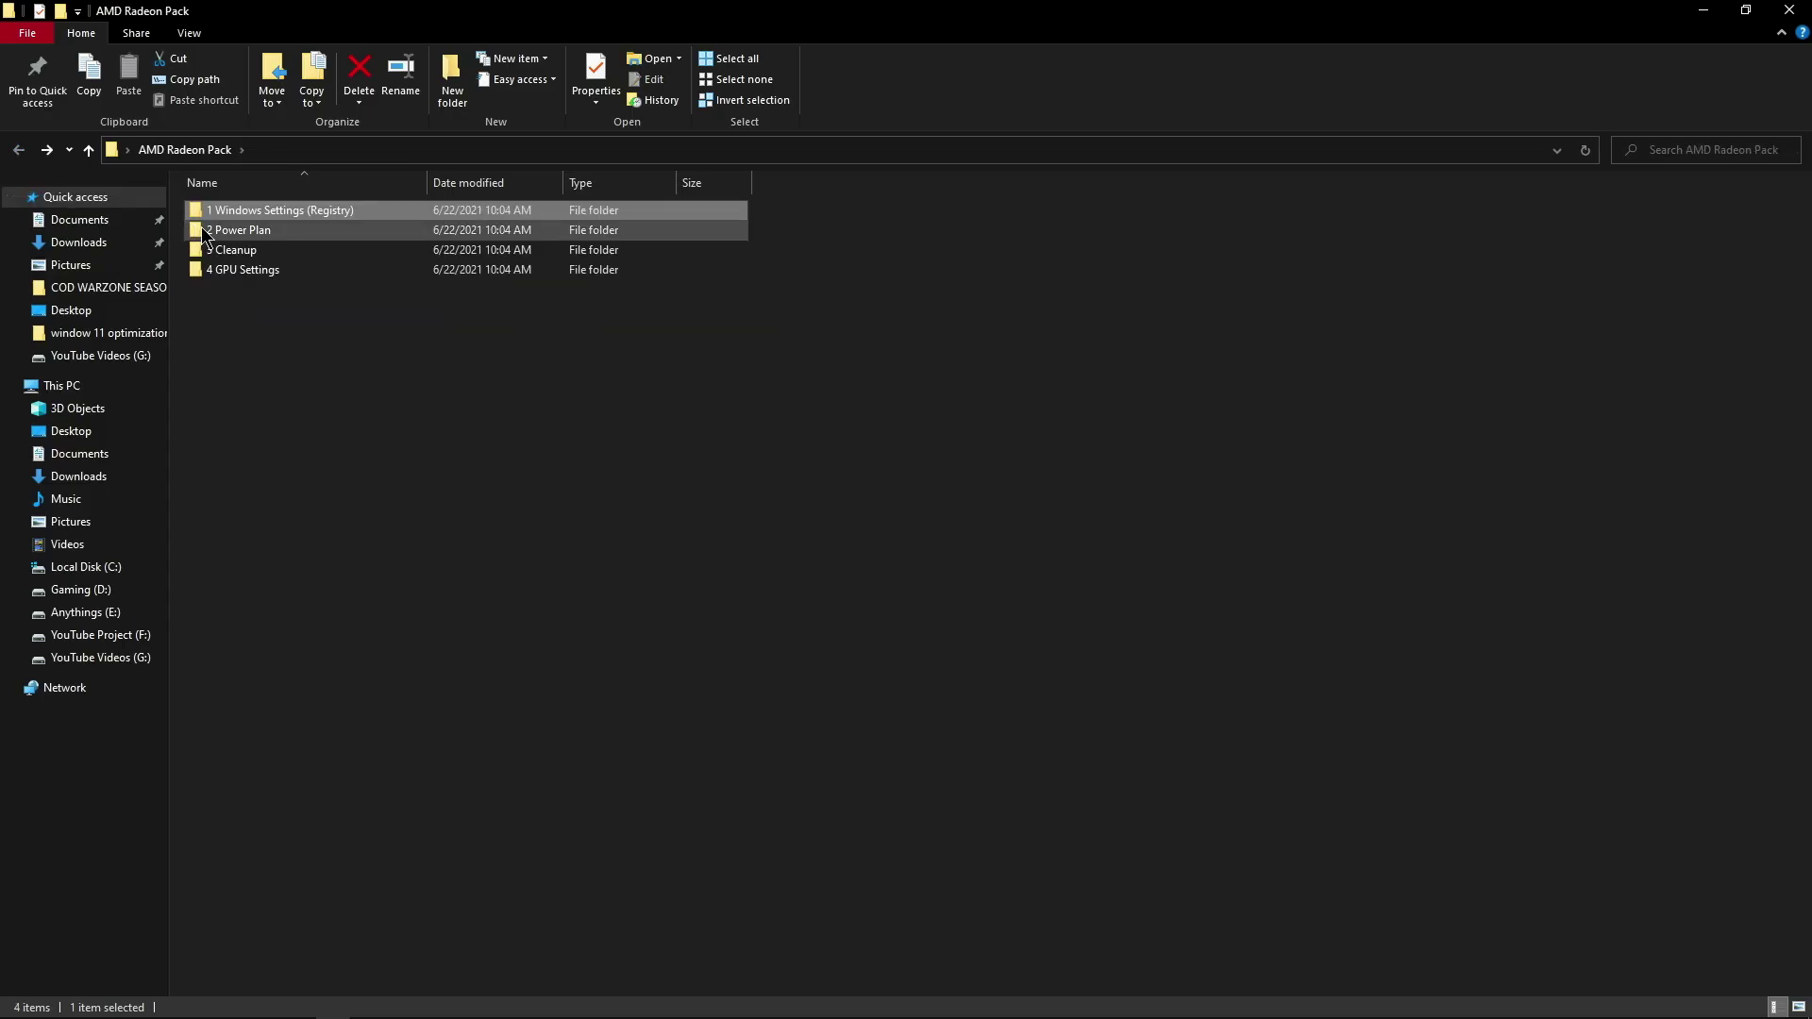
{"action": "double_click", "coordinate": [201, 226]}
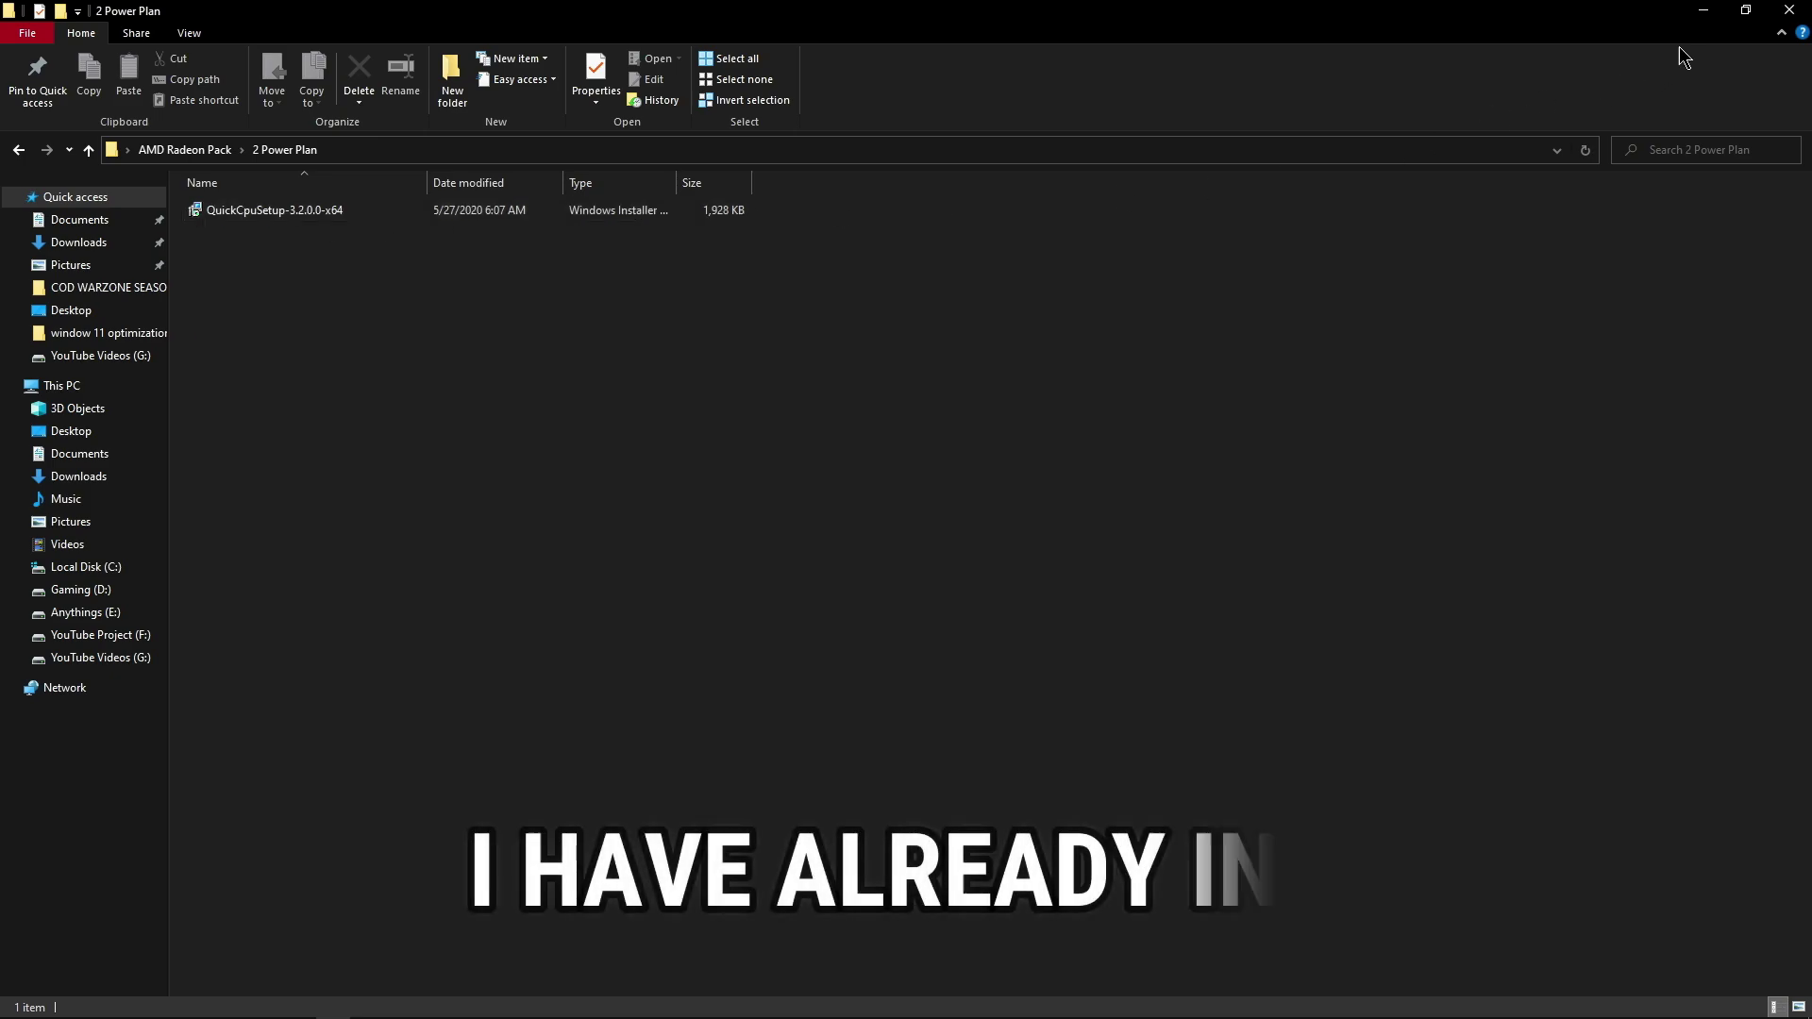
{"action": "left_click", "coordinate": [1746, 11]}
{"action": "left_click_drag", "start_coordinate": [822, 131], "coordinate": [1307, 66]}
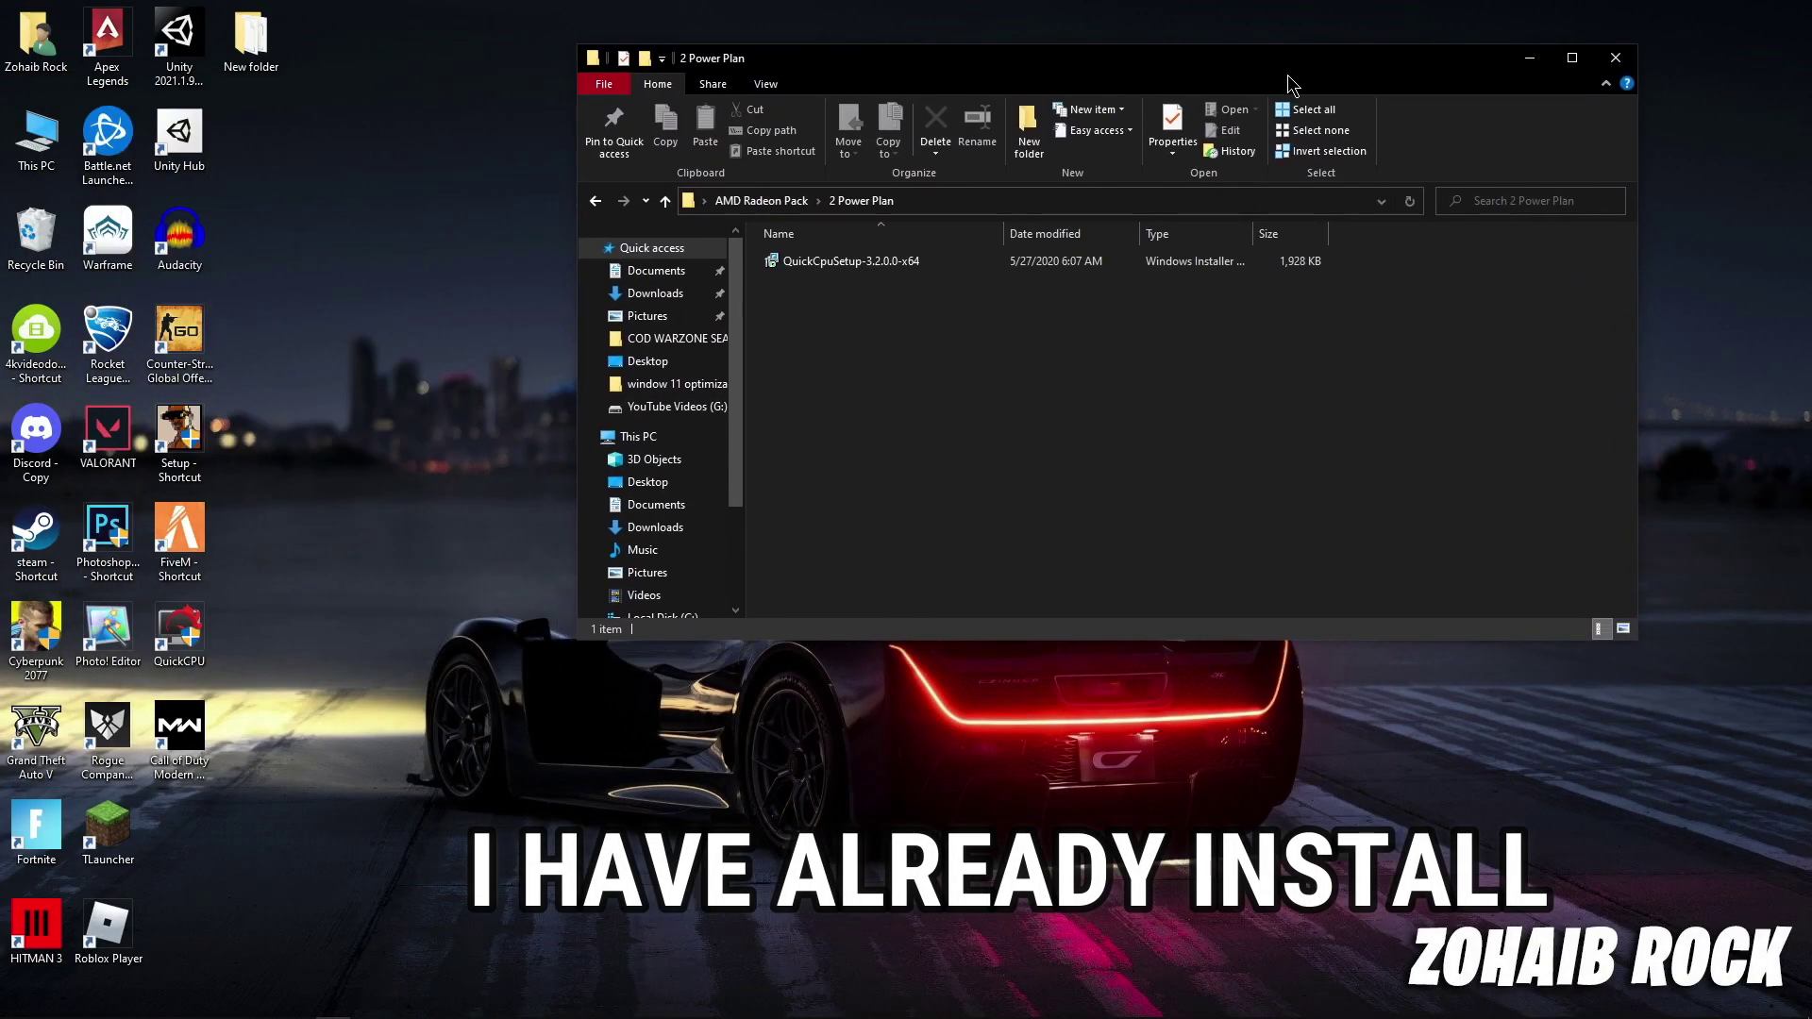
Step: Launch Quick CPU from the desktop and minimise the 2 Power Plan folder window
{"action": "double_click", "coordinate": [179, 634]}
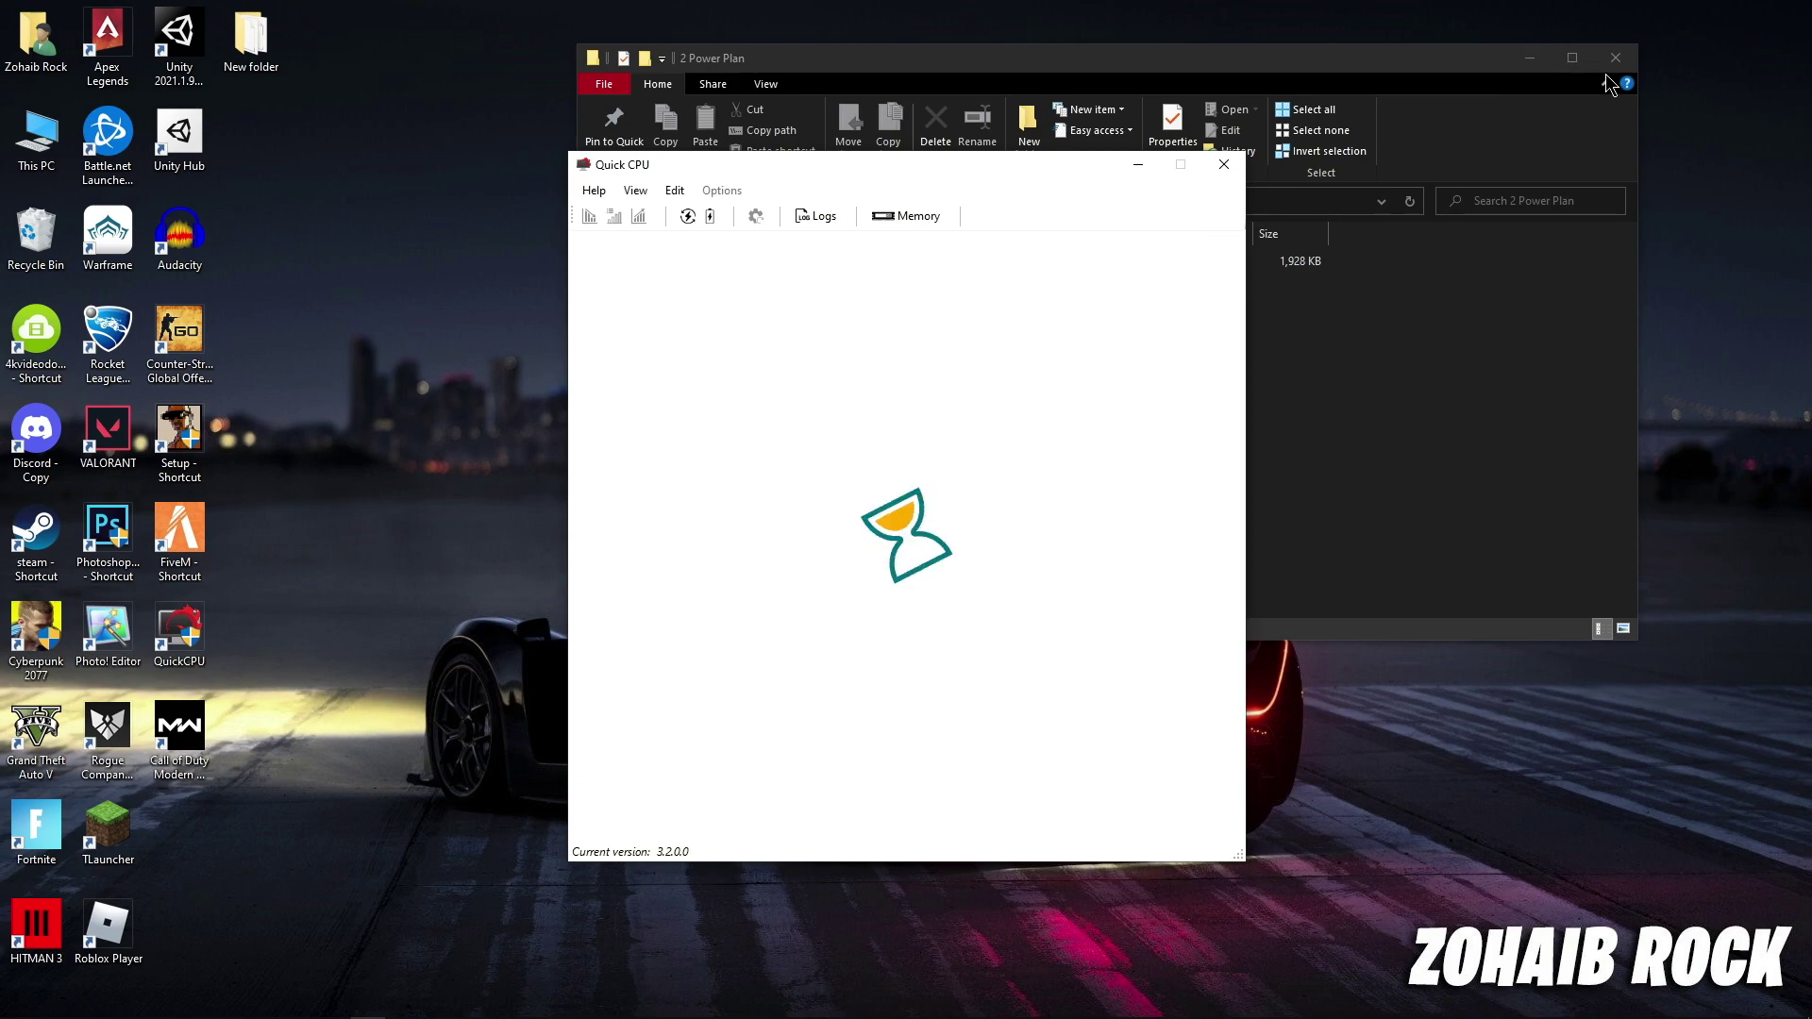
{"action": "left_click", "coordinate": [1529, 58]}
{"action": "left_click_drag", "start_coordinate": [977, 184], "coordinate": [1085, 61]}
Step: Set the system power plan to High performance with the core parking index at 100%, and apply the settings
{"action": "left_click", "coordinate": [857, 281]}
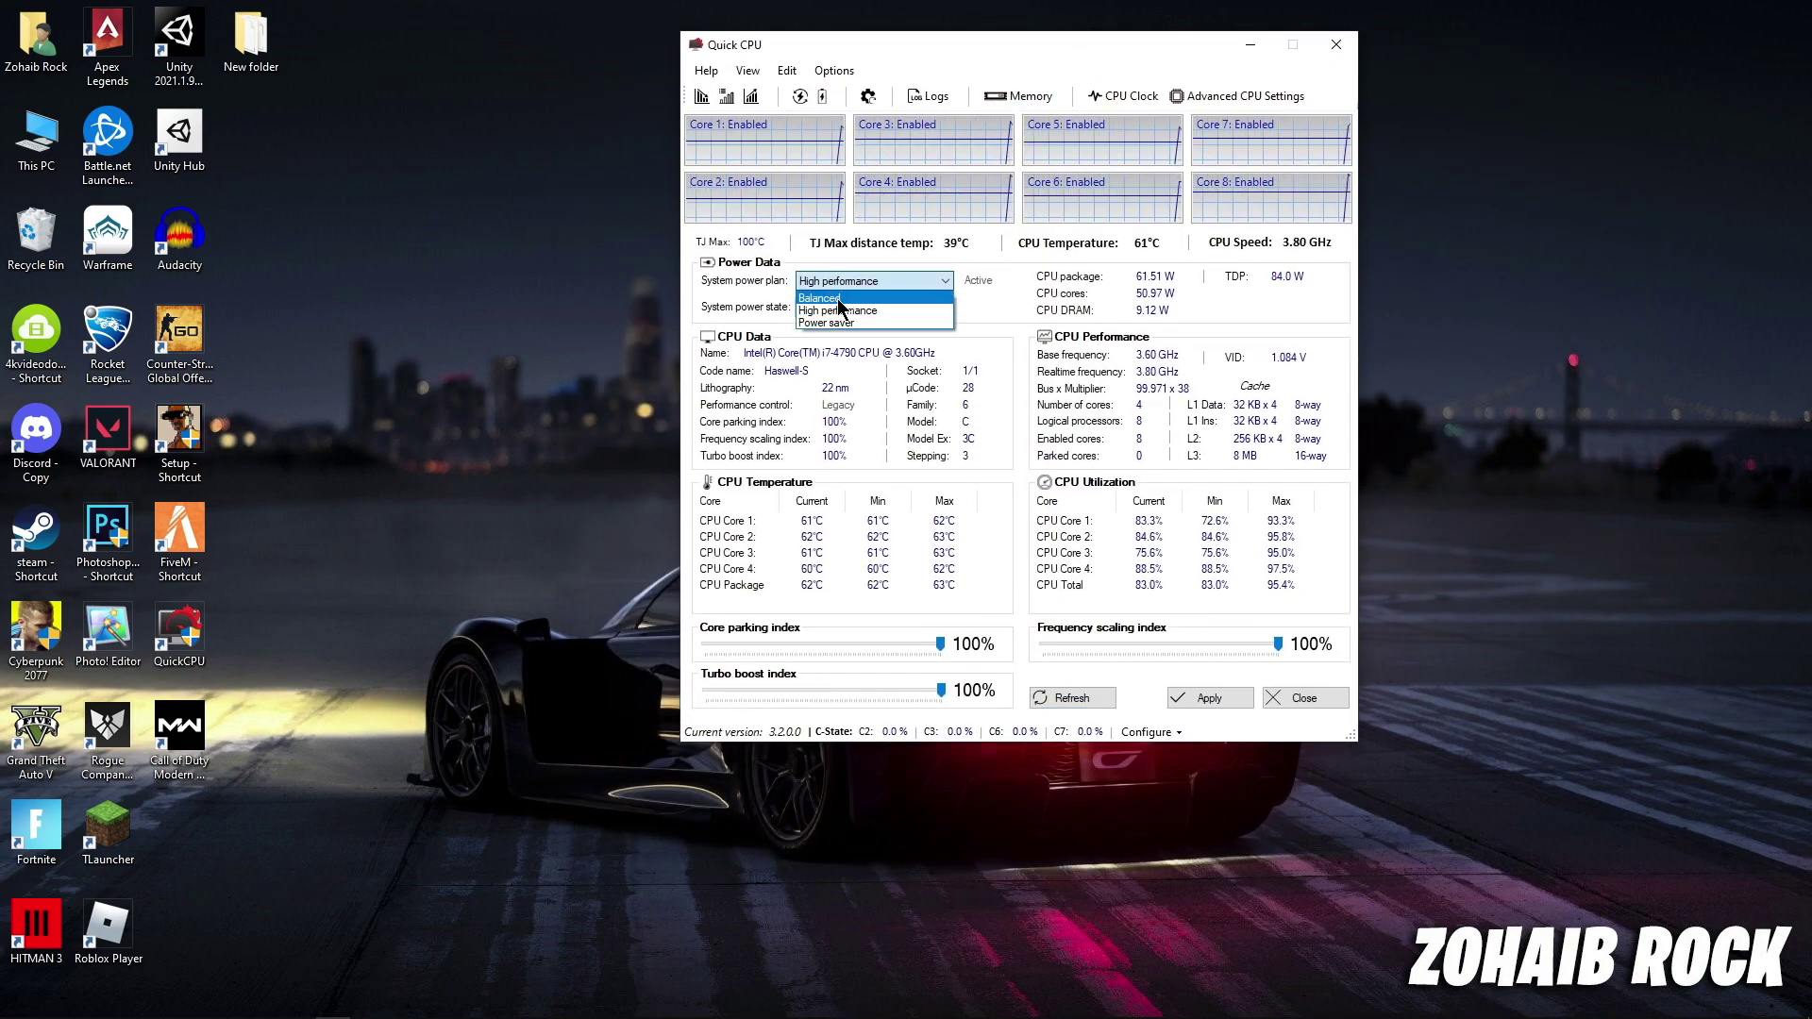
{"action": "left_click", "coordinate": [868, 281]}
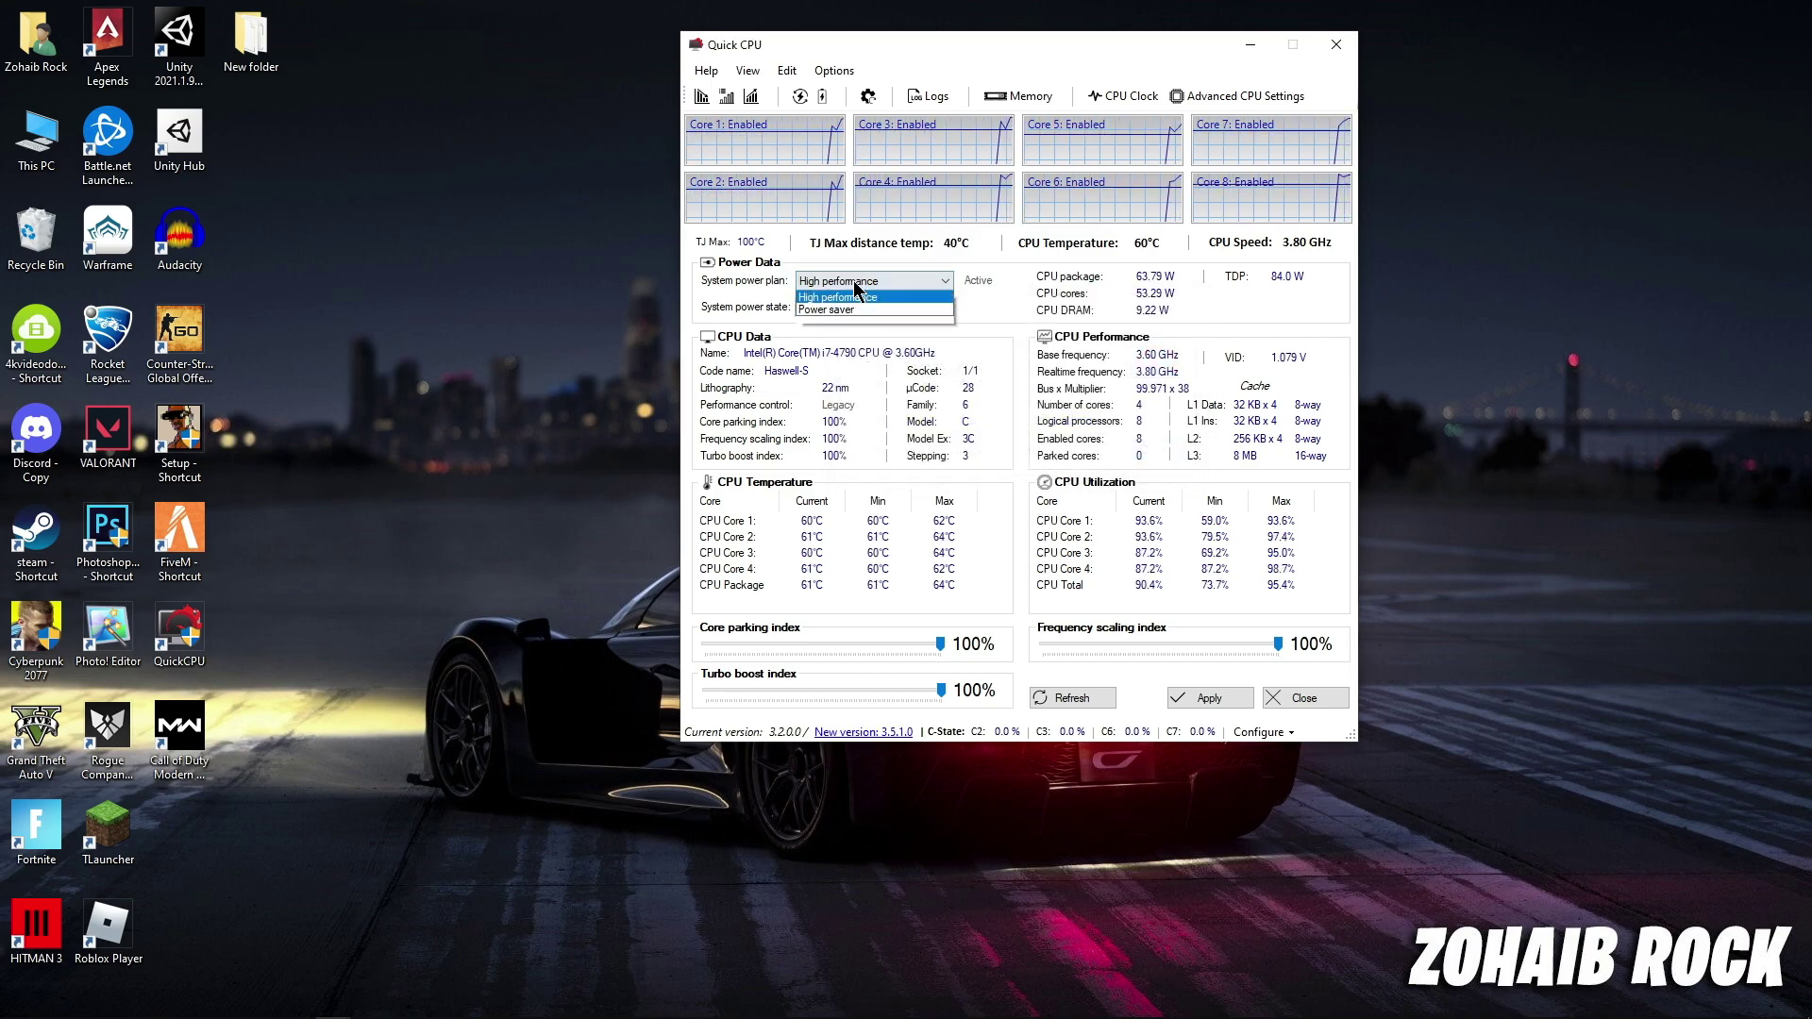
{"action": "left_click", "coordinate": [850, 312]}
{"action": "left_click_drag", "start_coordinate": [942, 651], "coordinate": [942, 651]}
{"action": "left_click", "coordinate": [1211, 697]}
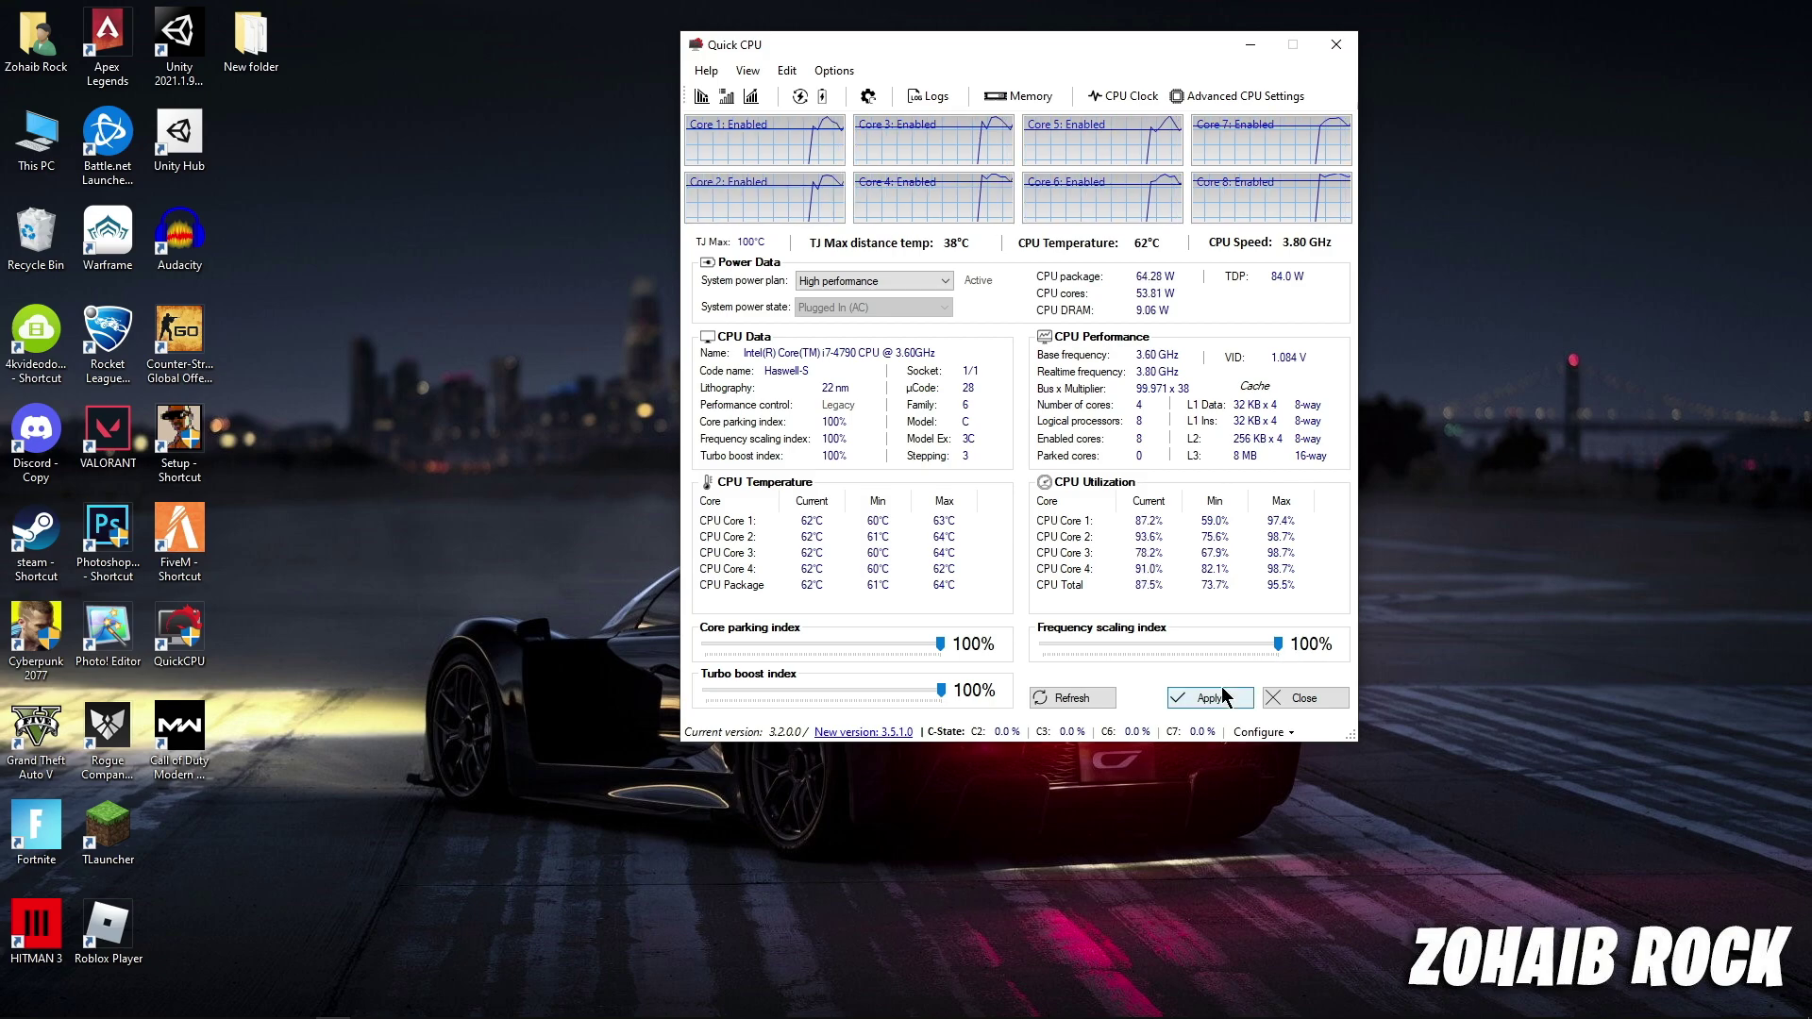
{"action": "left_click", "coordinate": [1133, 434]}
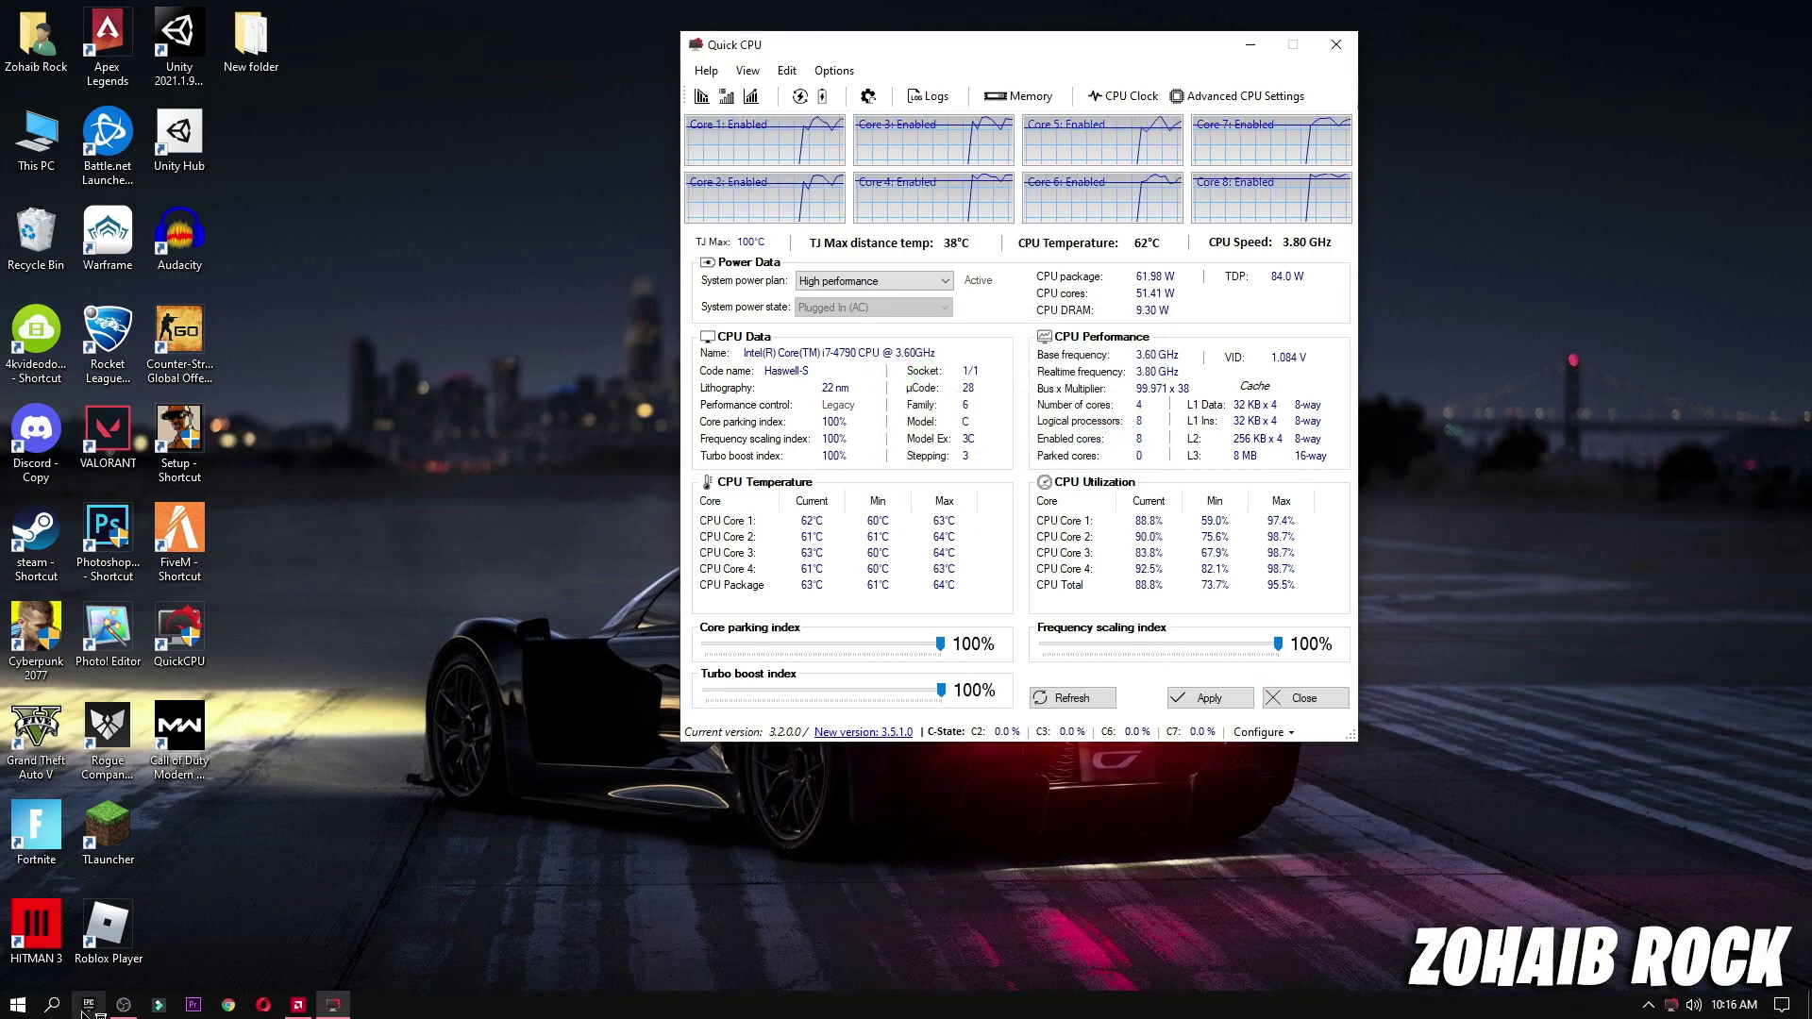
Step: Search Windows for "power", open the power plan options and open the High performance plan's settings
{"action": "left_click", "coordinate": [52, 1004]}
{"action": "type", "text": "power"}
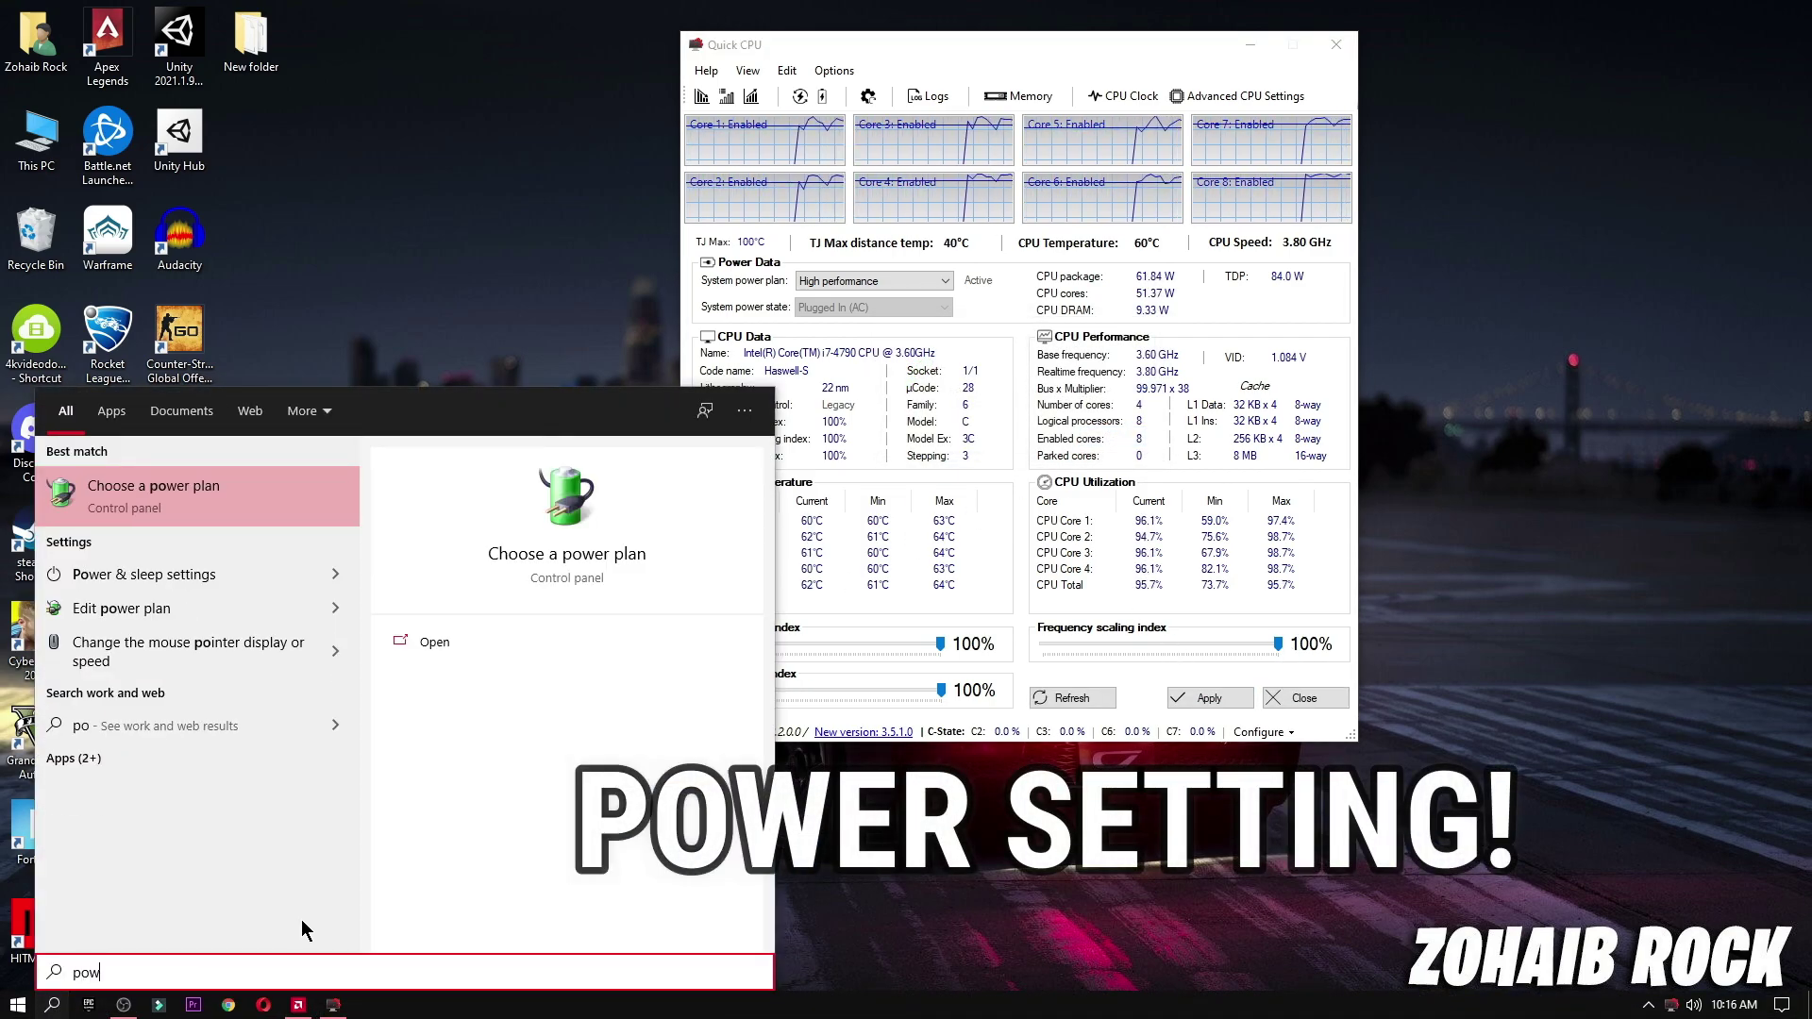
{"action": "left_click", "coordinate": [209, 507]}
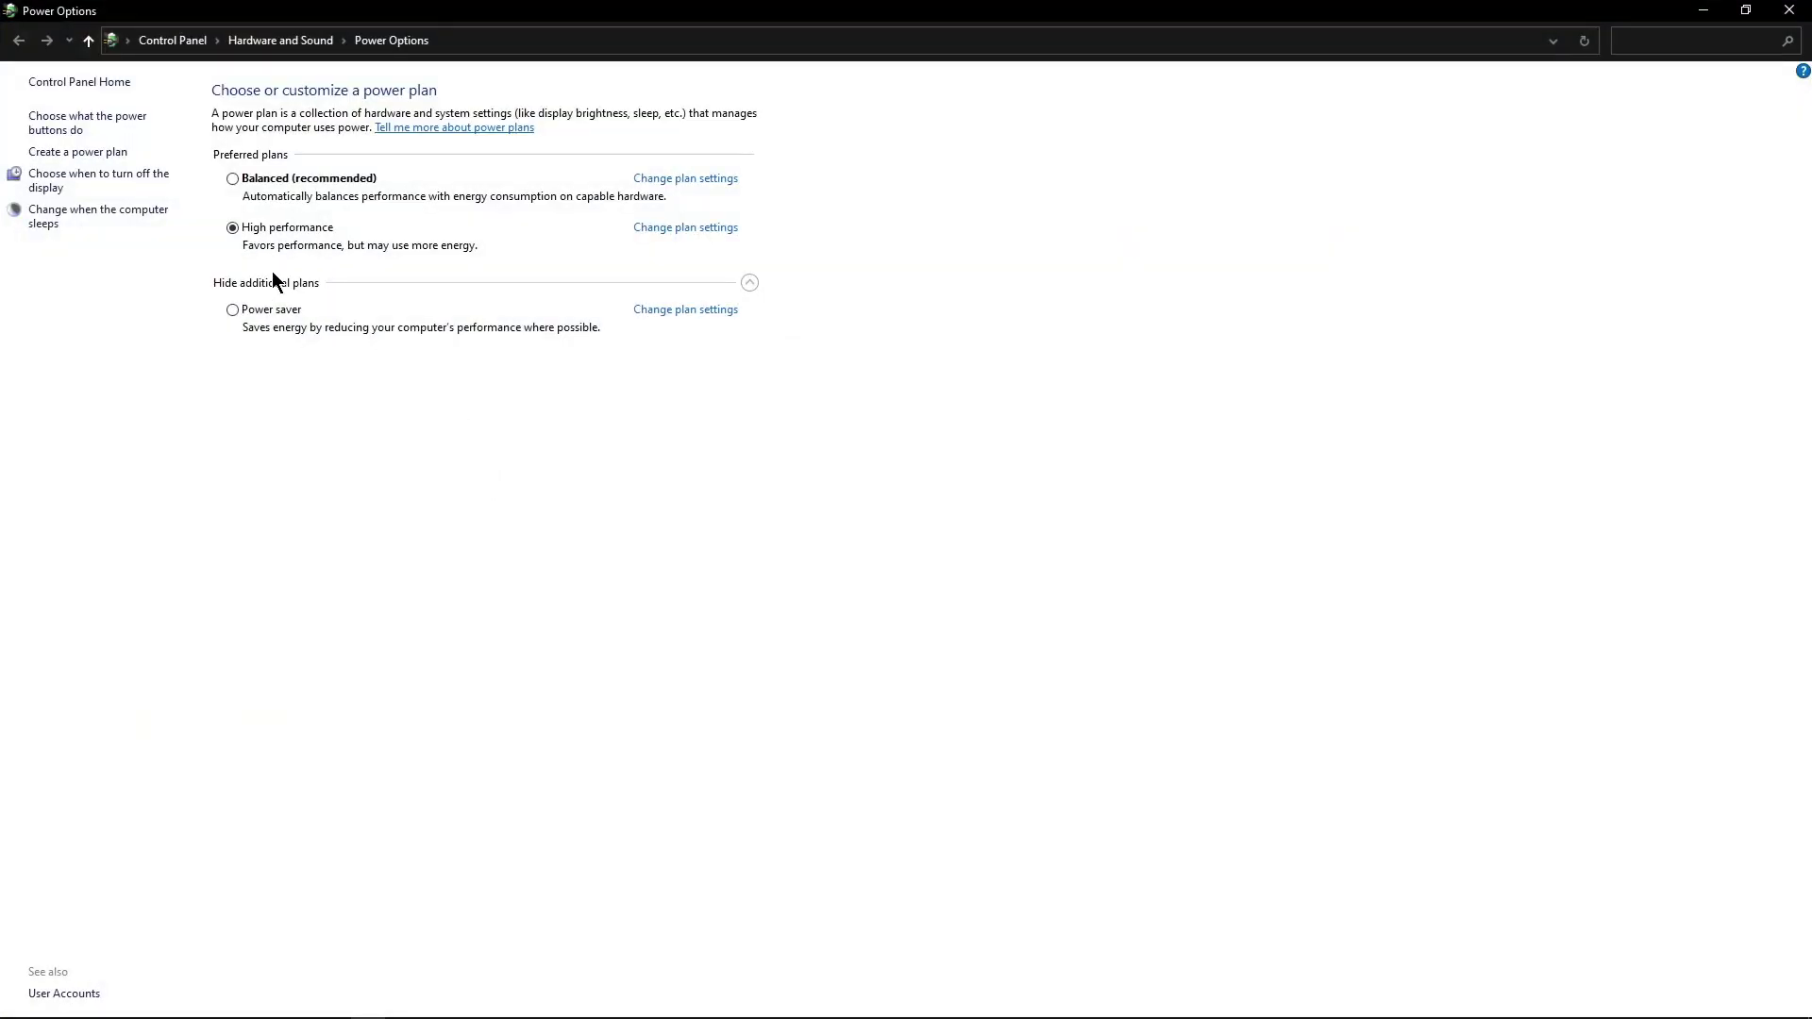
{"action": "left_click", "coordinate": [751, 284]}
{"action": "left_click", "coordinate": [750, 284]}
{"action": "left_click", "coordinate": [709, 228]}
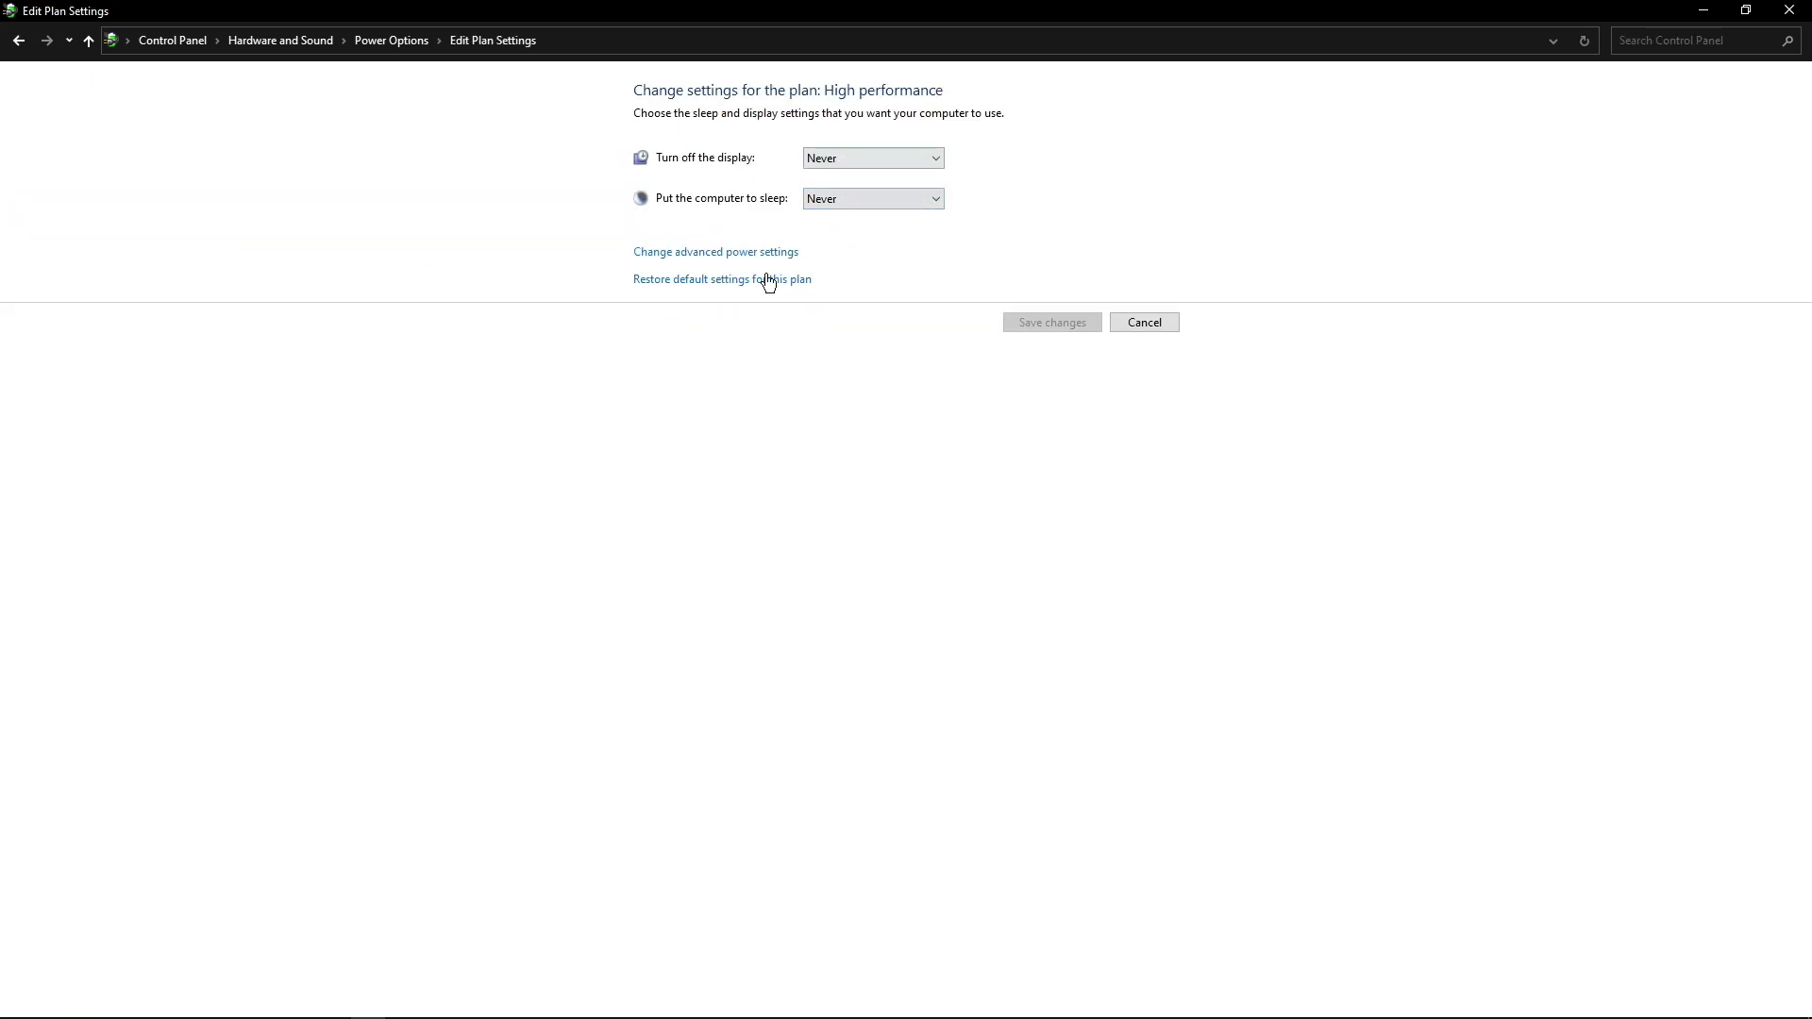
Step: Open the High performance plan's advanced power settings and set the hard disk turn-off time to Never
{"action": "left_click", "coordinate": [711, 253]}
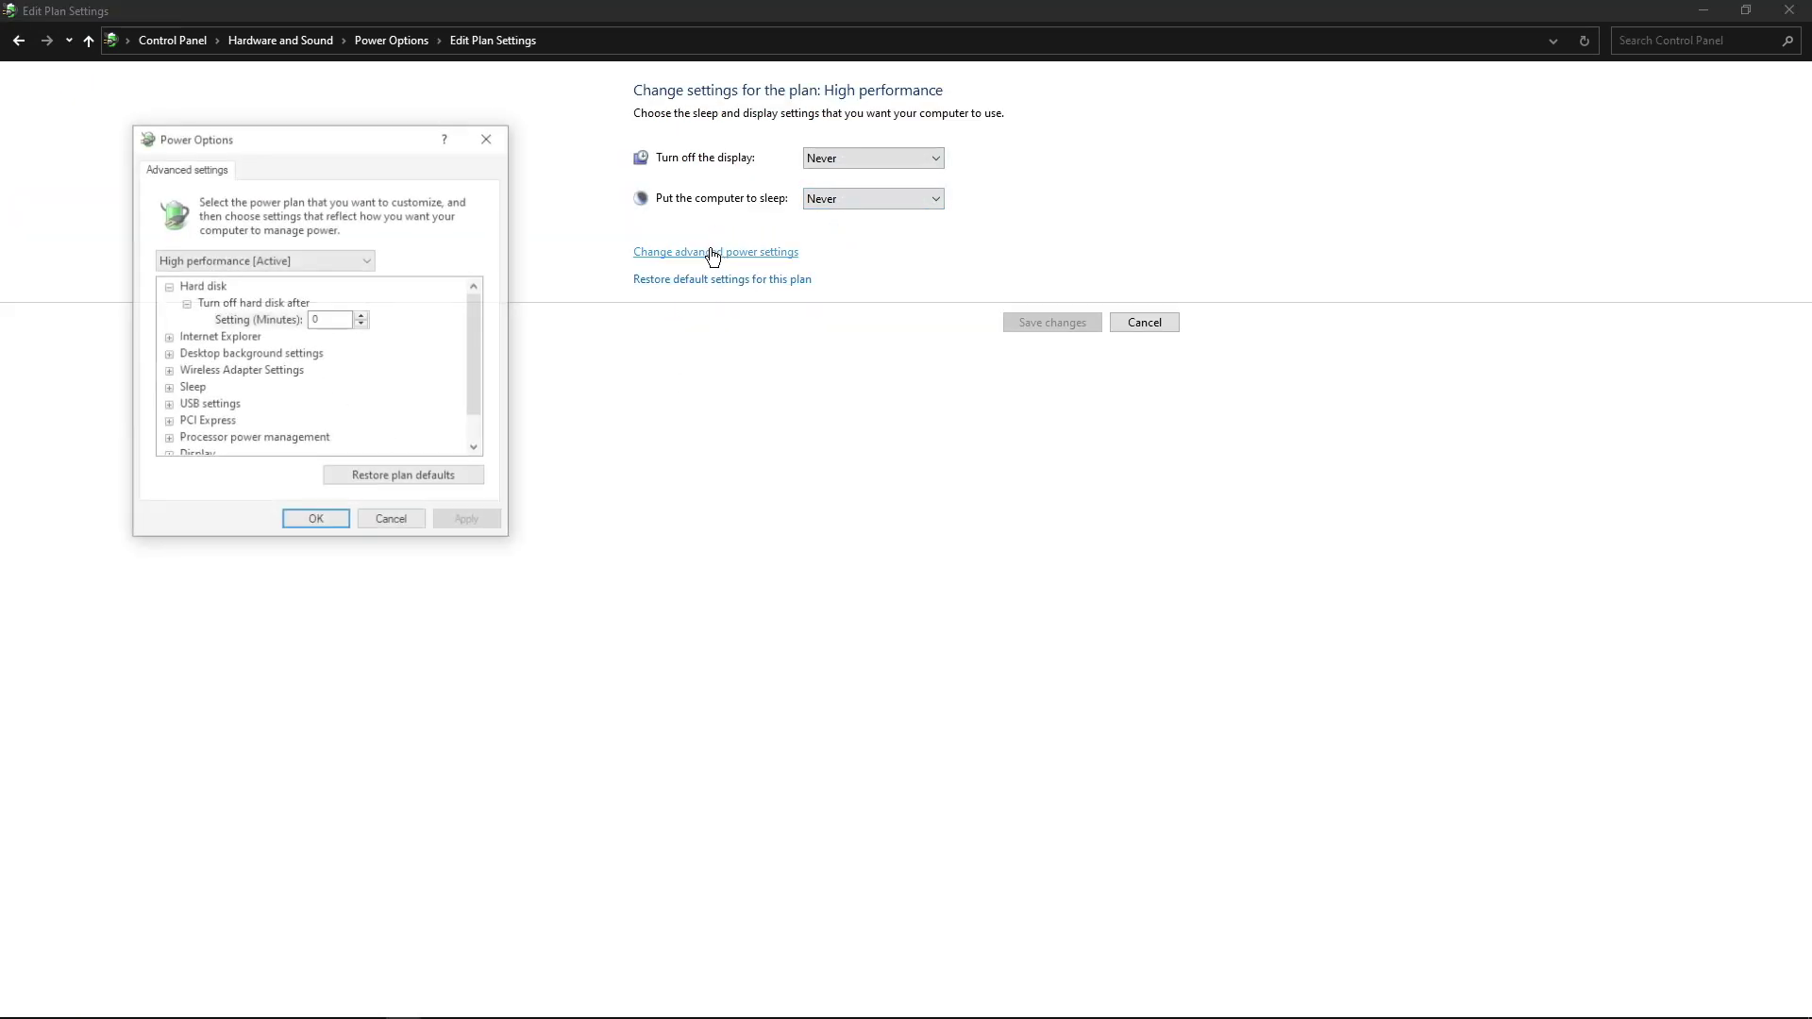
{"action": "left_click", "coordinate": [167, 286]}
{"action": "left_click", "coordinate": [167, 285]}
{"action": "left_click", "coordinate": [186, 304]}
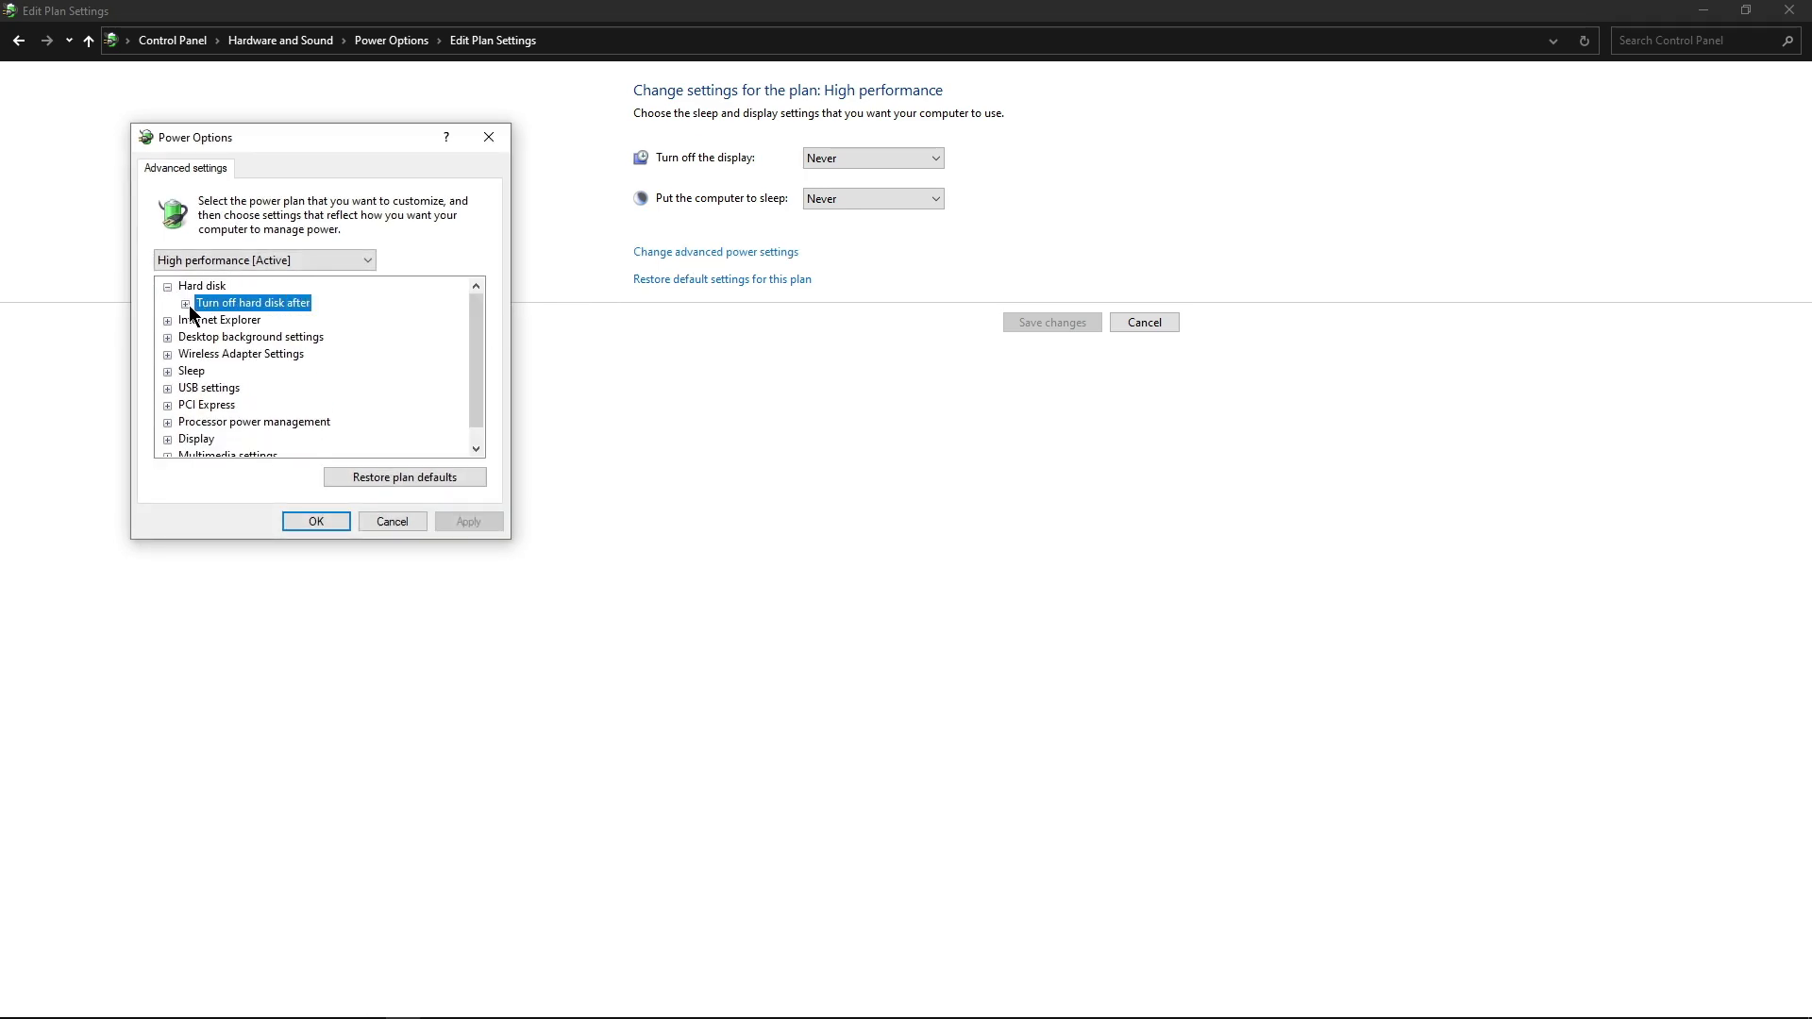
{"action": "left_click", "coordinate": [271, 320]}
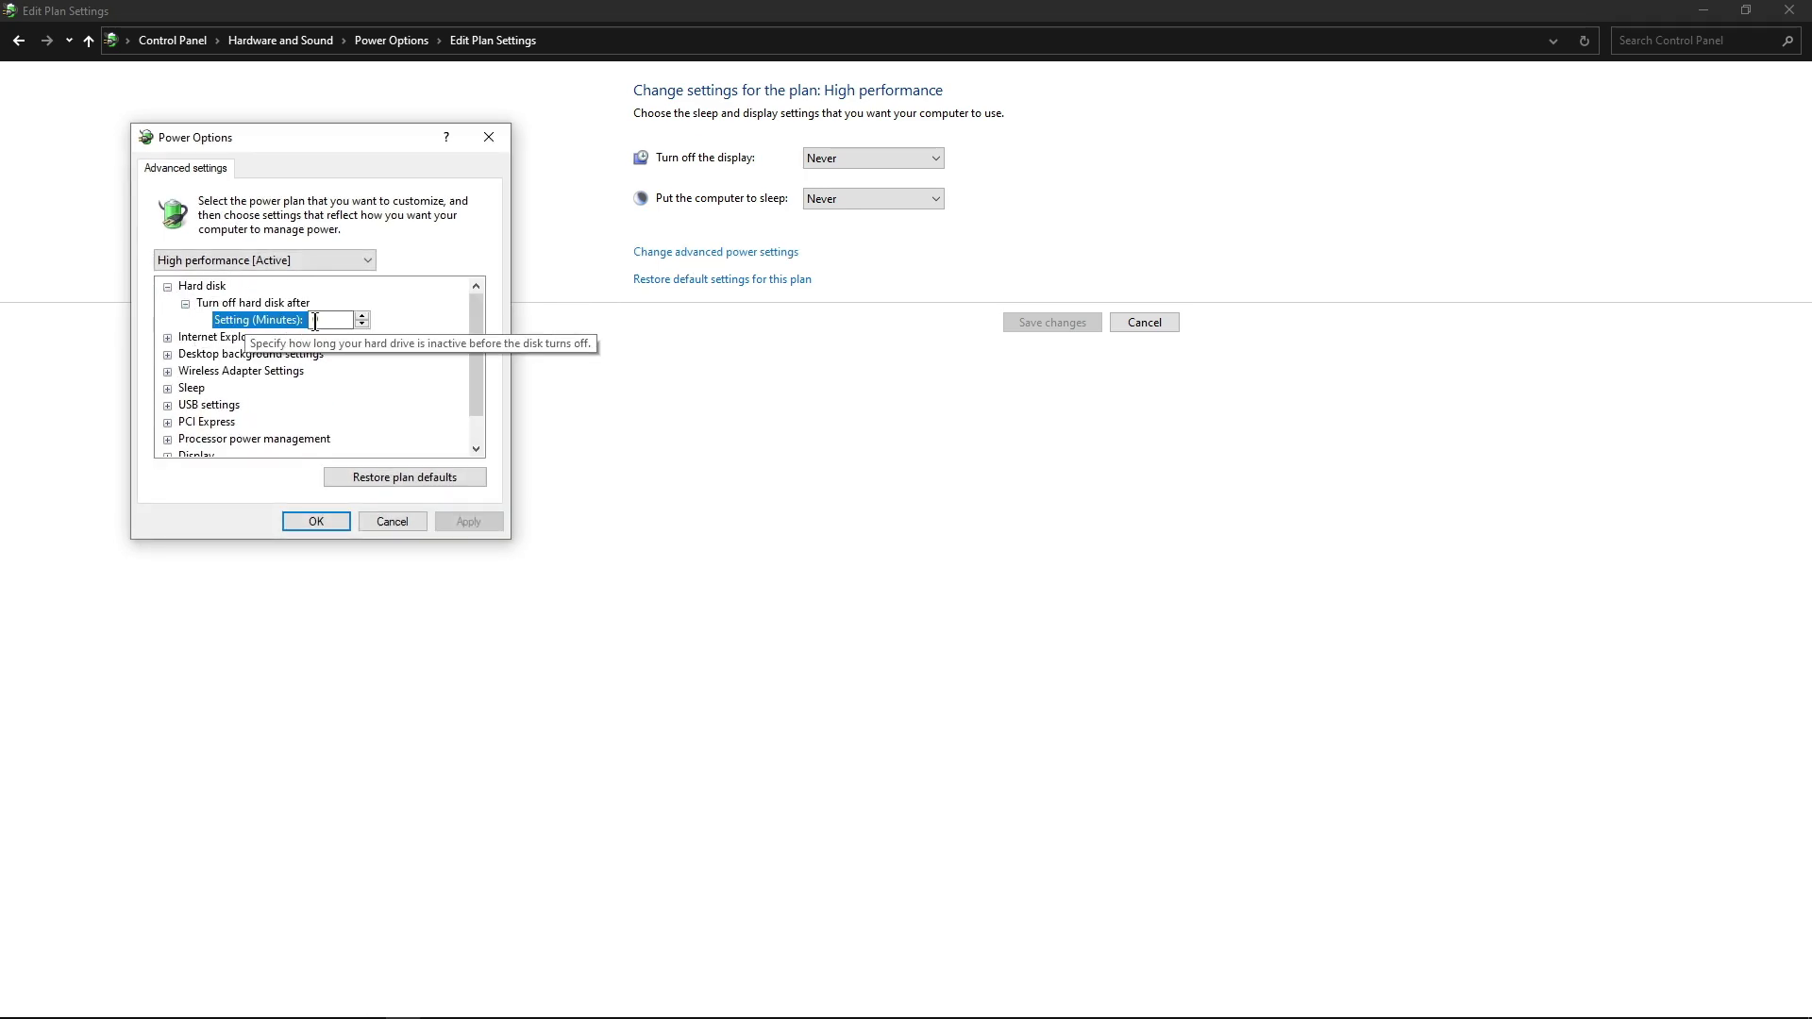
Step: Set the wireless adapter's Power Saving Mode to Maximum Performance and confirm the advanced power settings
{"action": "left_click", "coordinate": [217, 369]}
{"action": "left_click", "coordinate": [167, 371]}
{"action": "left_click", "coordinate": [192, 389]}
{"action": "left_click", "coordinate": [186, 388]}
{"action": "left_click", "coordinate": [275, 406]}
{"action": "left_click", "coordinate": [323, 408]}
{"action": "left_click", "coordinate": [314, 423]}
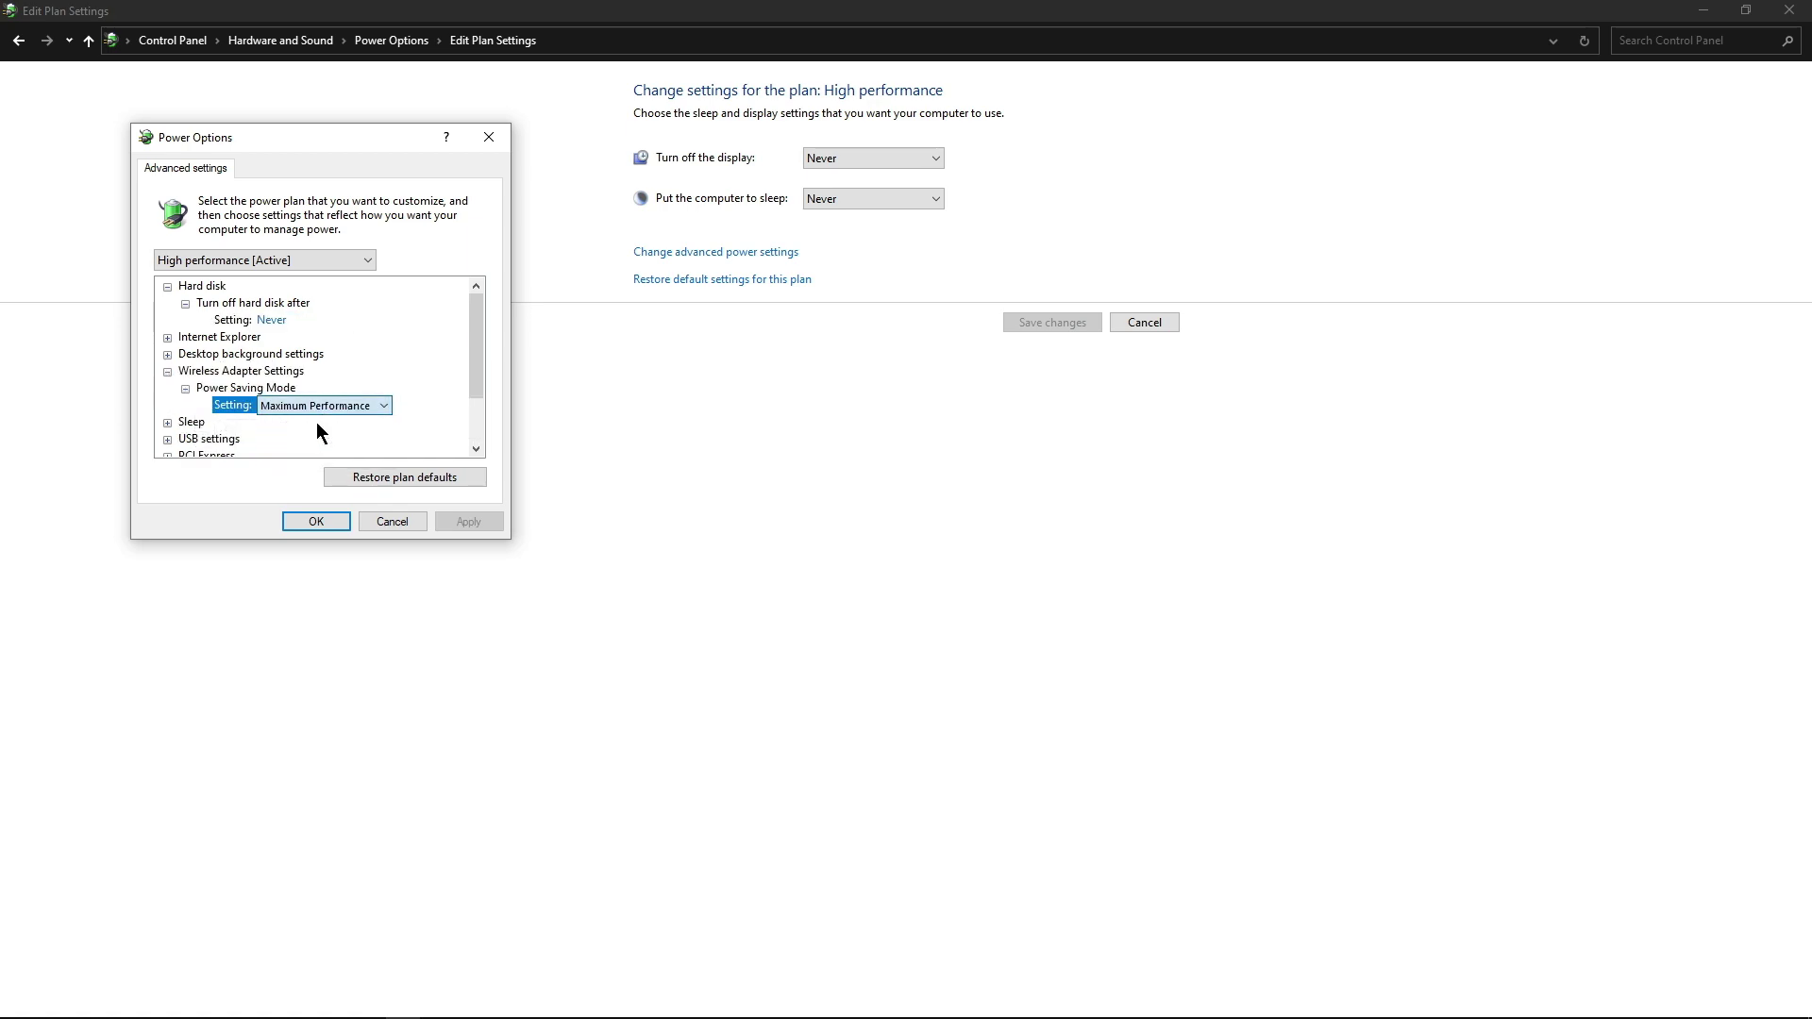
{"action": "left_click", "coordinate": [332, 529]}
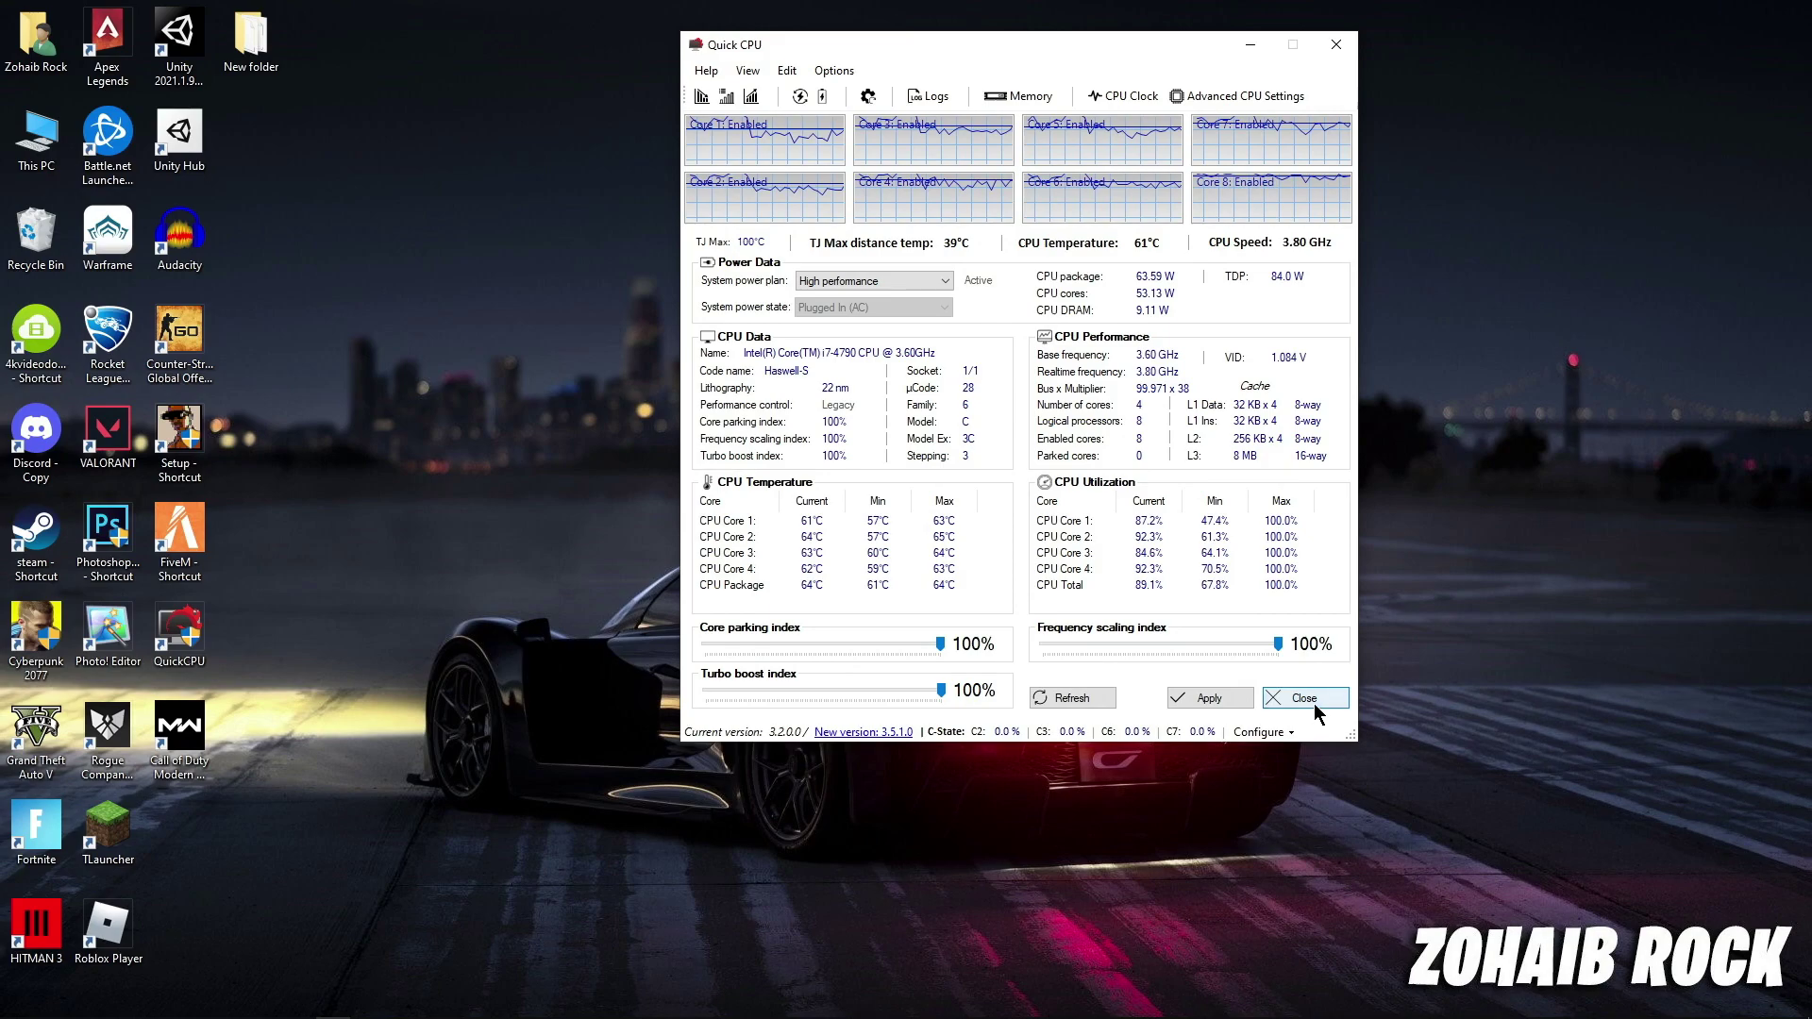
Step: Close Quick CPU and open the 3 Cleanup folder in the AMD Radeon Pack
{"action": "key", "text": "alt+F4"}
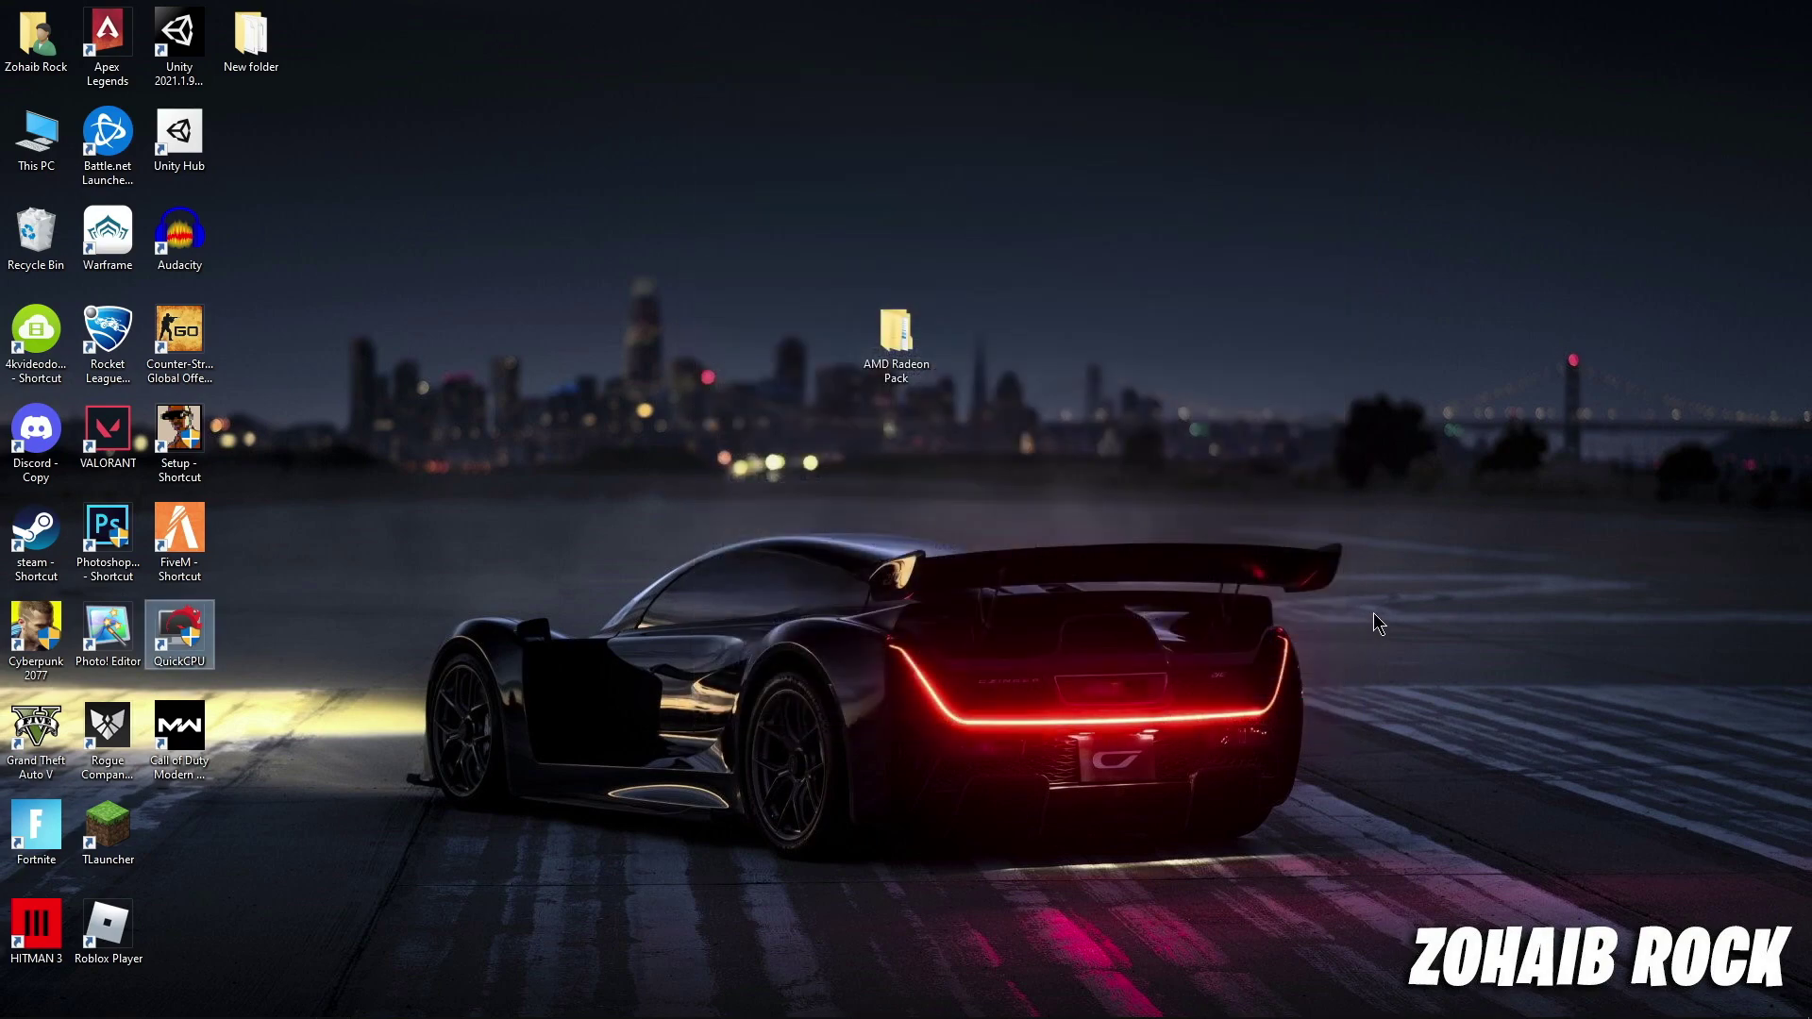
{"action": "double_click", "coordinate": [894, 324]}
{"action": "double_click", "coordinate": [811, 301]}
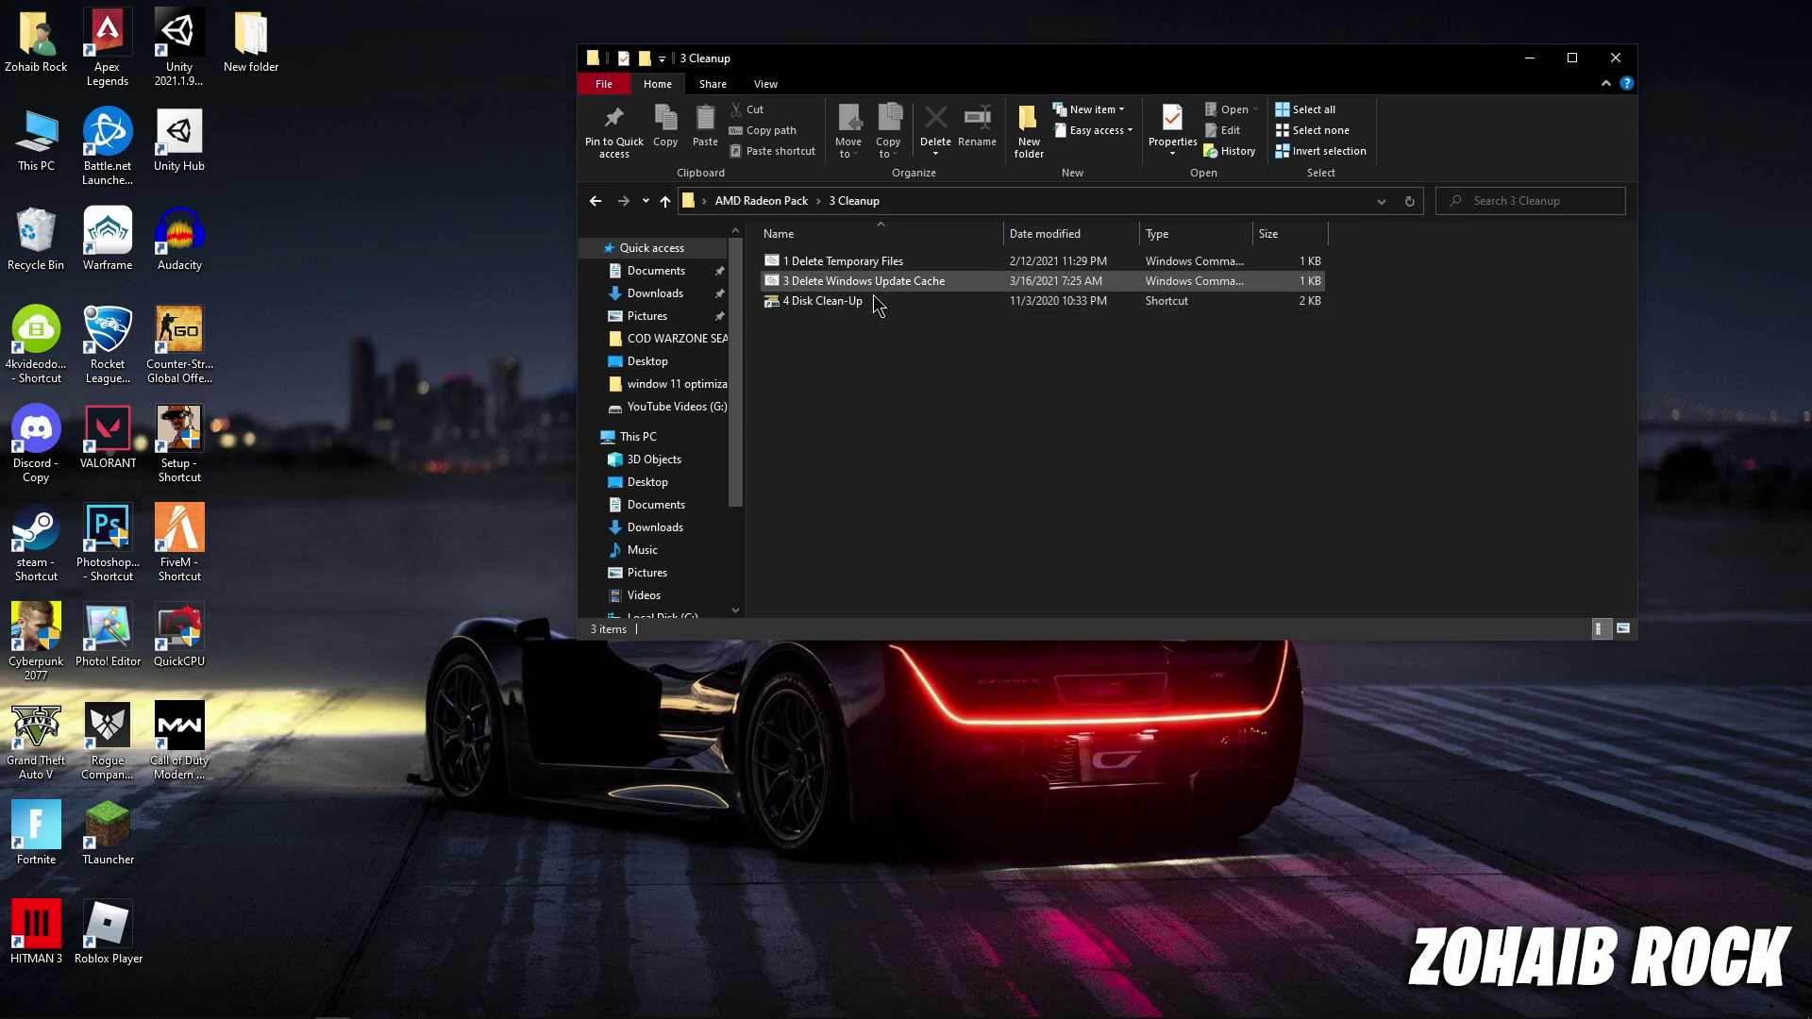
Step: Run the 1 Delete Temporary Files and 3 Delete Windows Update Cache scripts, dismissing their console windows
{"action": "double_click", "coordinate": [834, 262]}
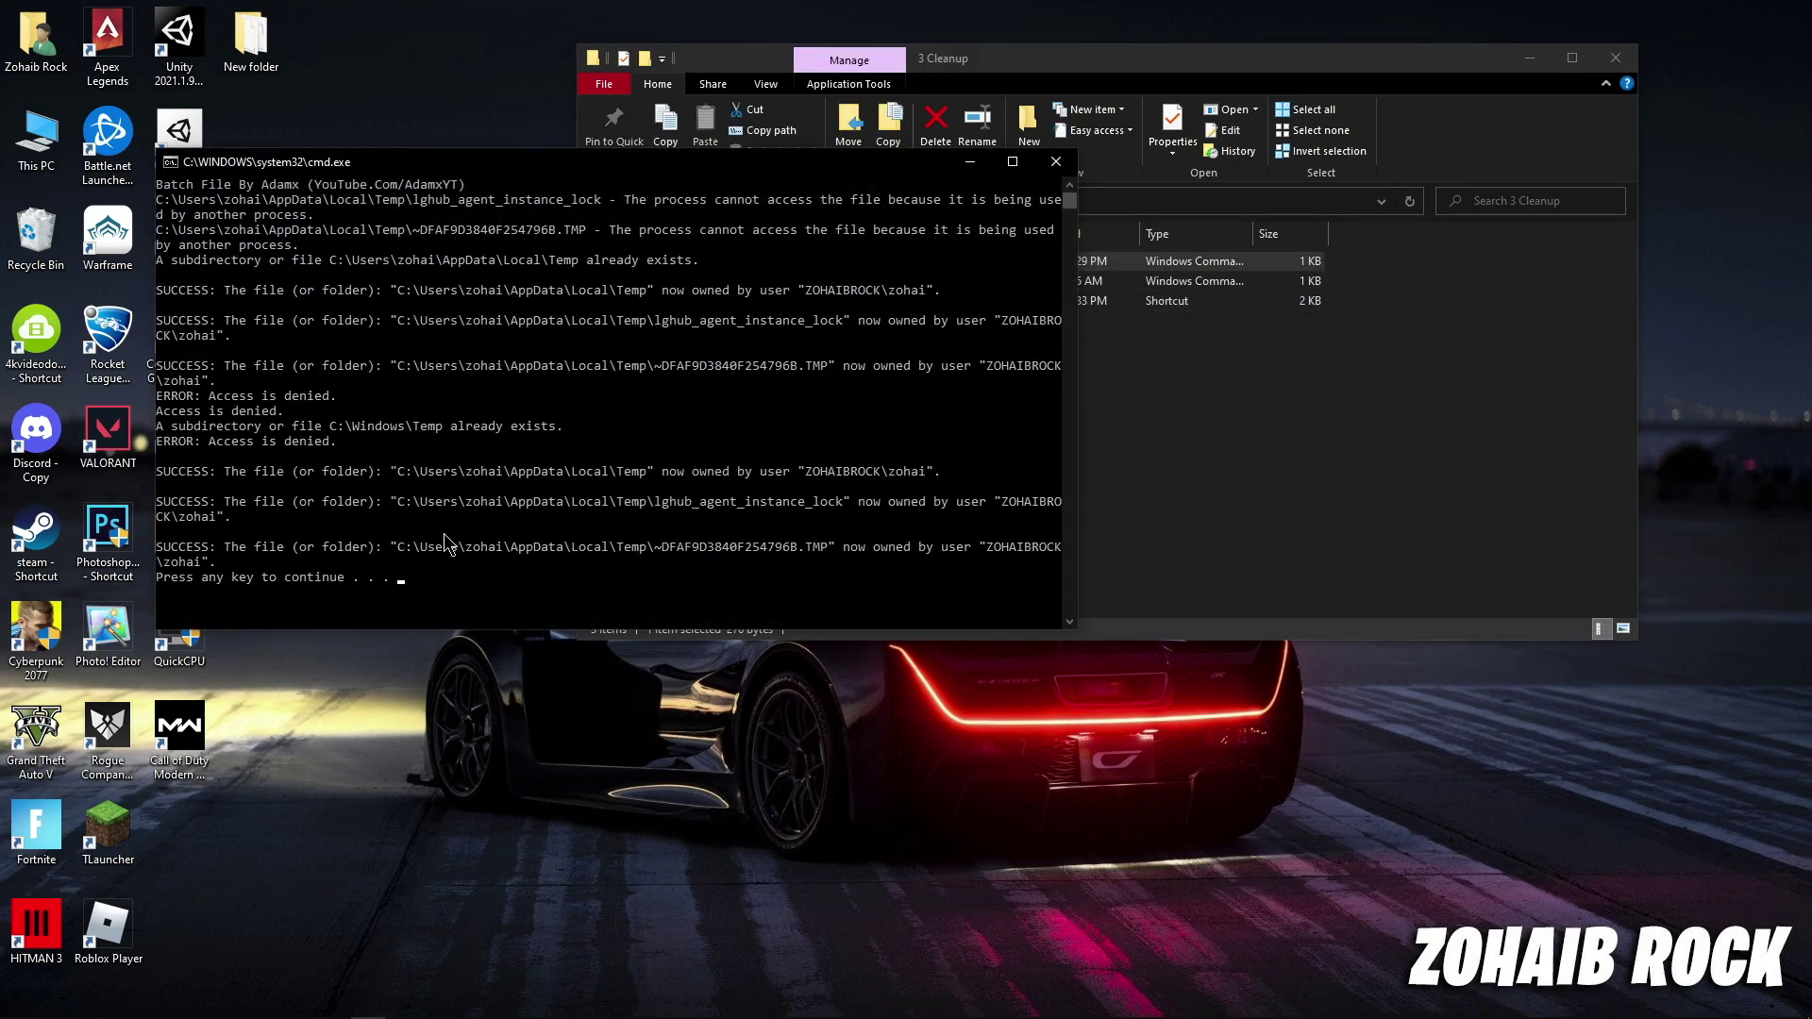
{"action": "key", "text": "Return"}
{"action": "double_click", "coordinate": [834, 281]}
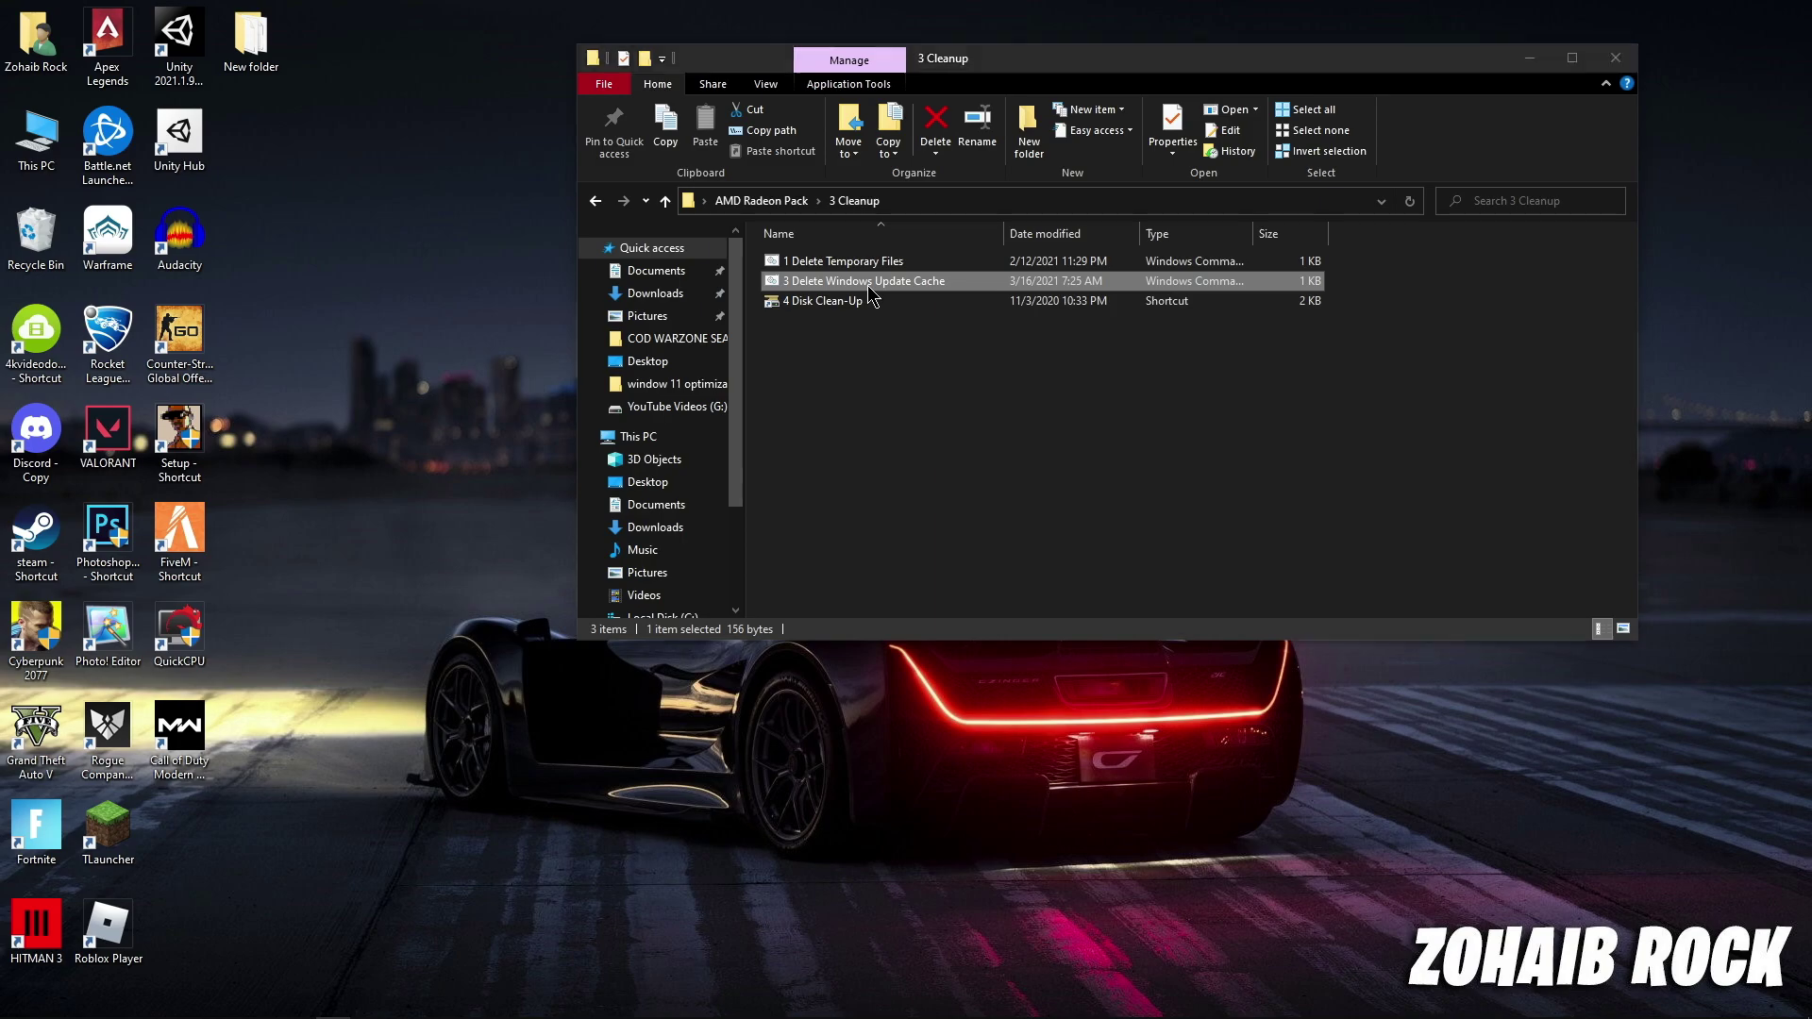
{"action": "key", "text": "Return"}
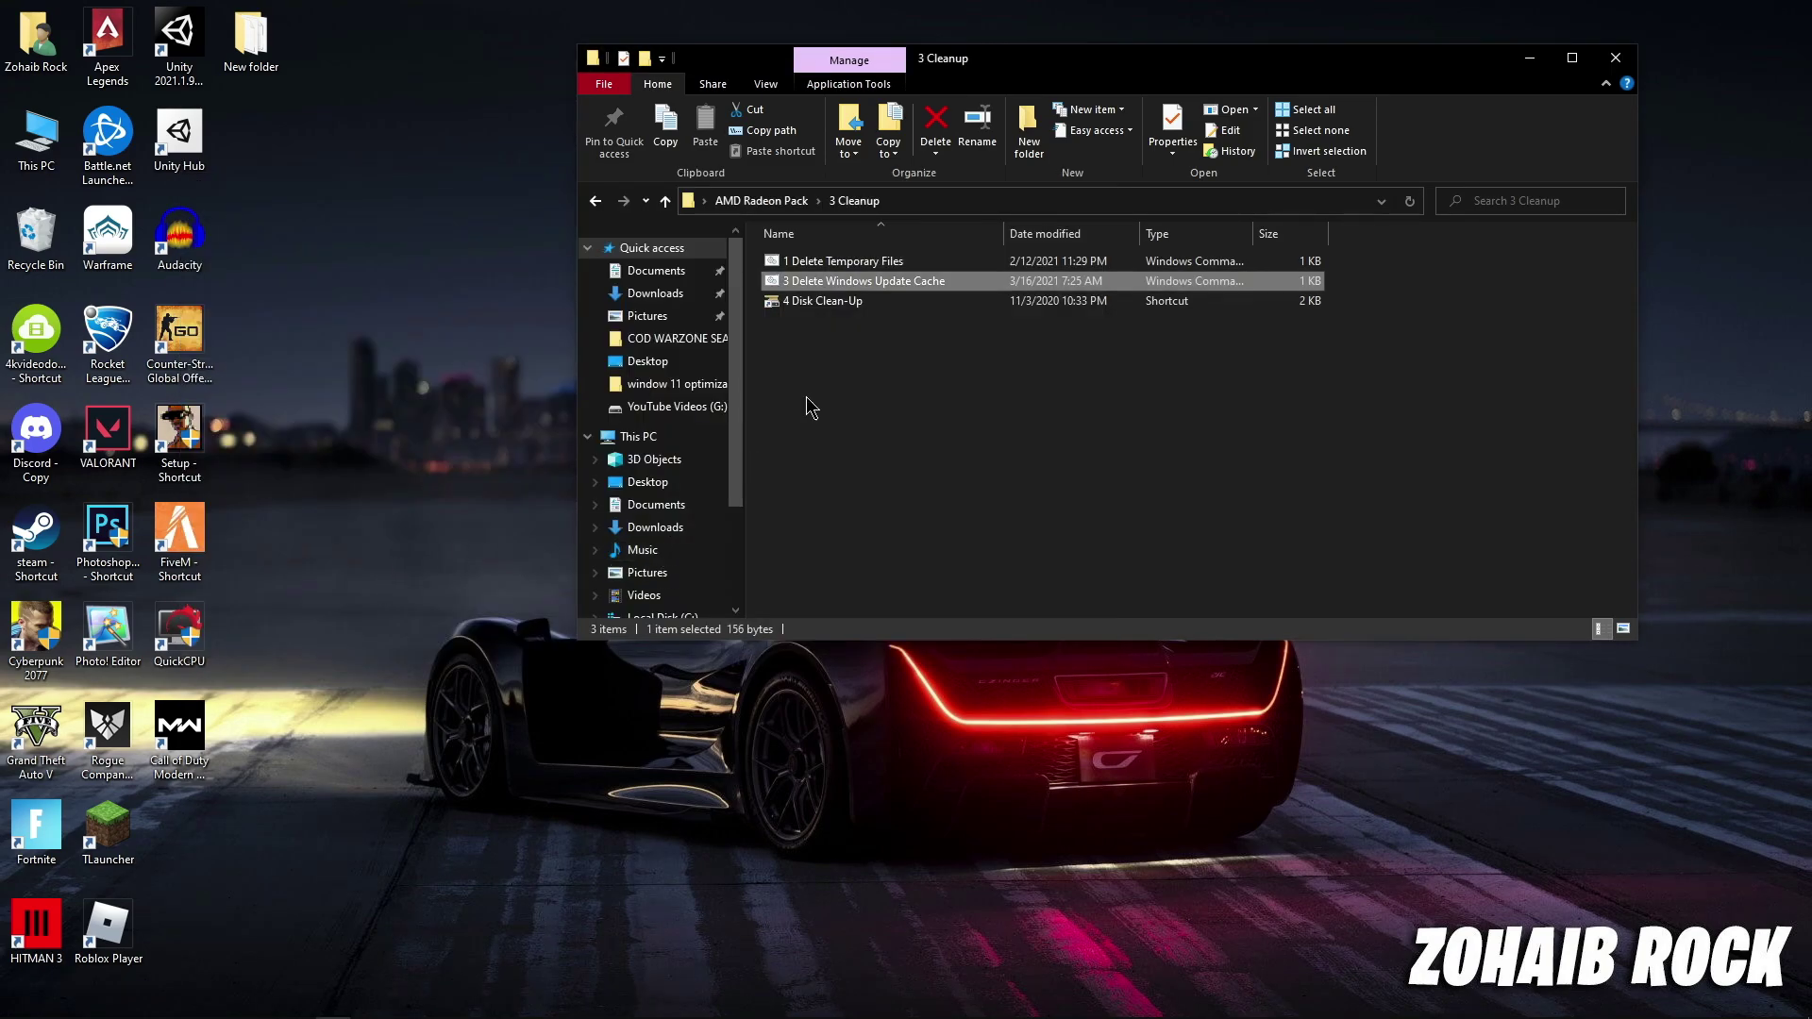
Step: Launch the 4 Disk Clean-Up shortcut, close the folder window and choose drive C: for cleanup
{"action": "double_click", "coordinate": [826, 302]}
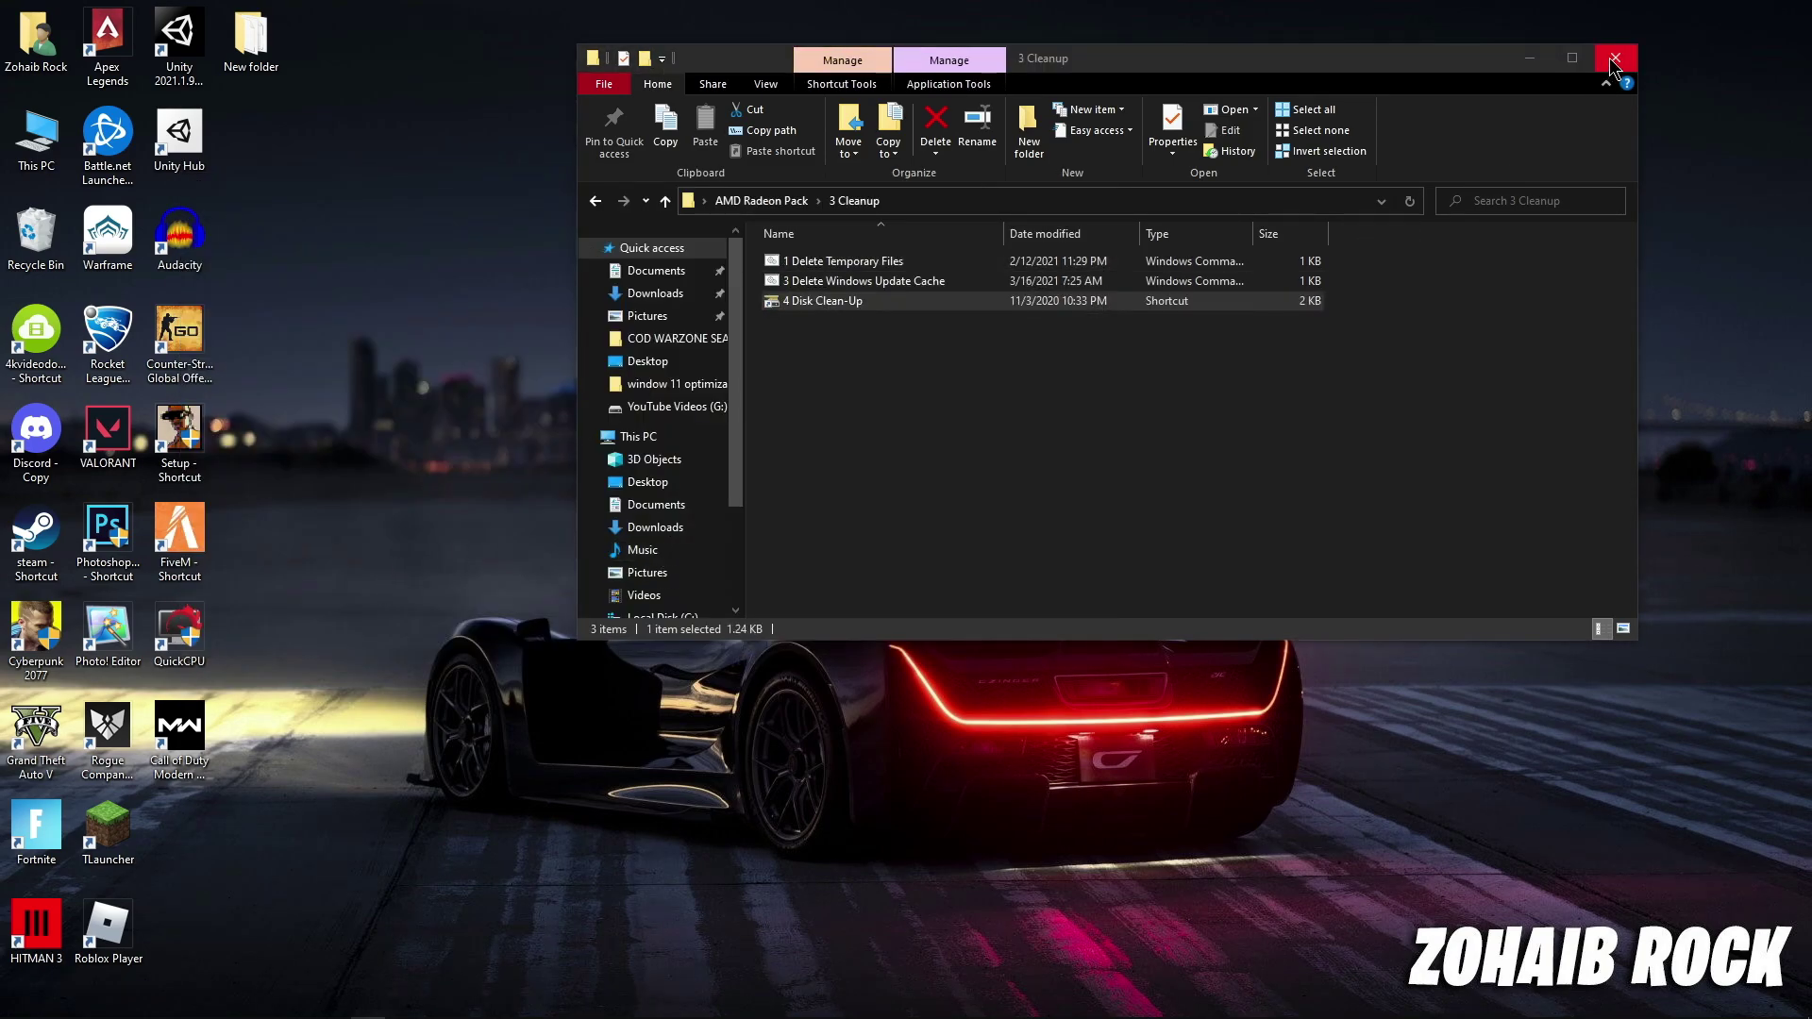
{"action": "left_click", "coordinate": [1614, 57]}
{"action": "left_click_drag", "start_coordinate": [876, 440], "coordinate": [885, 287]}
{"action": "left_click", "coordinate": [873, 365]}
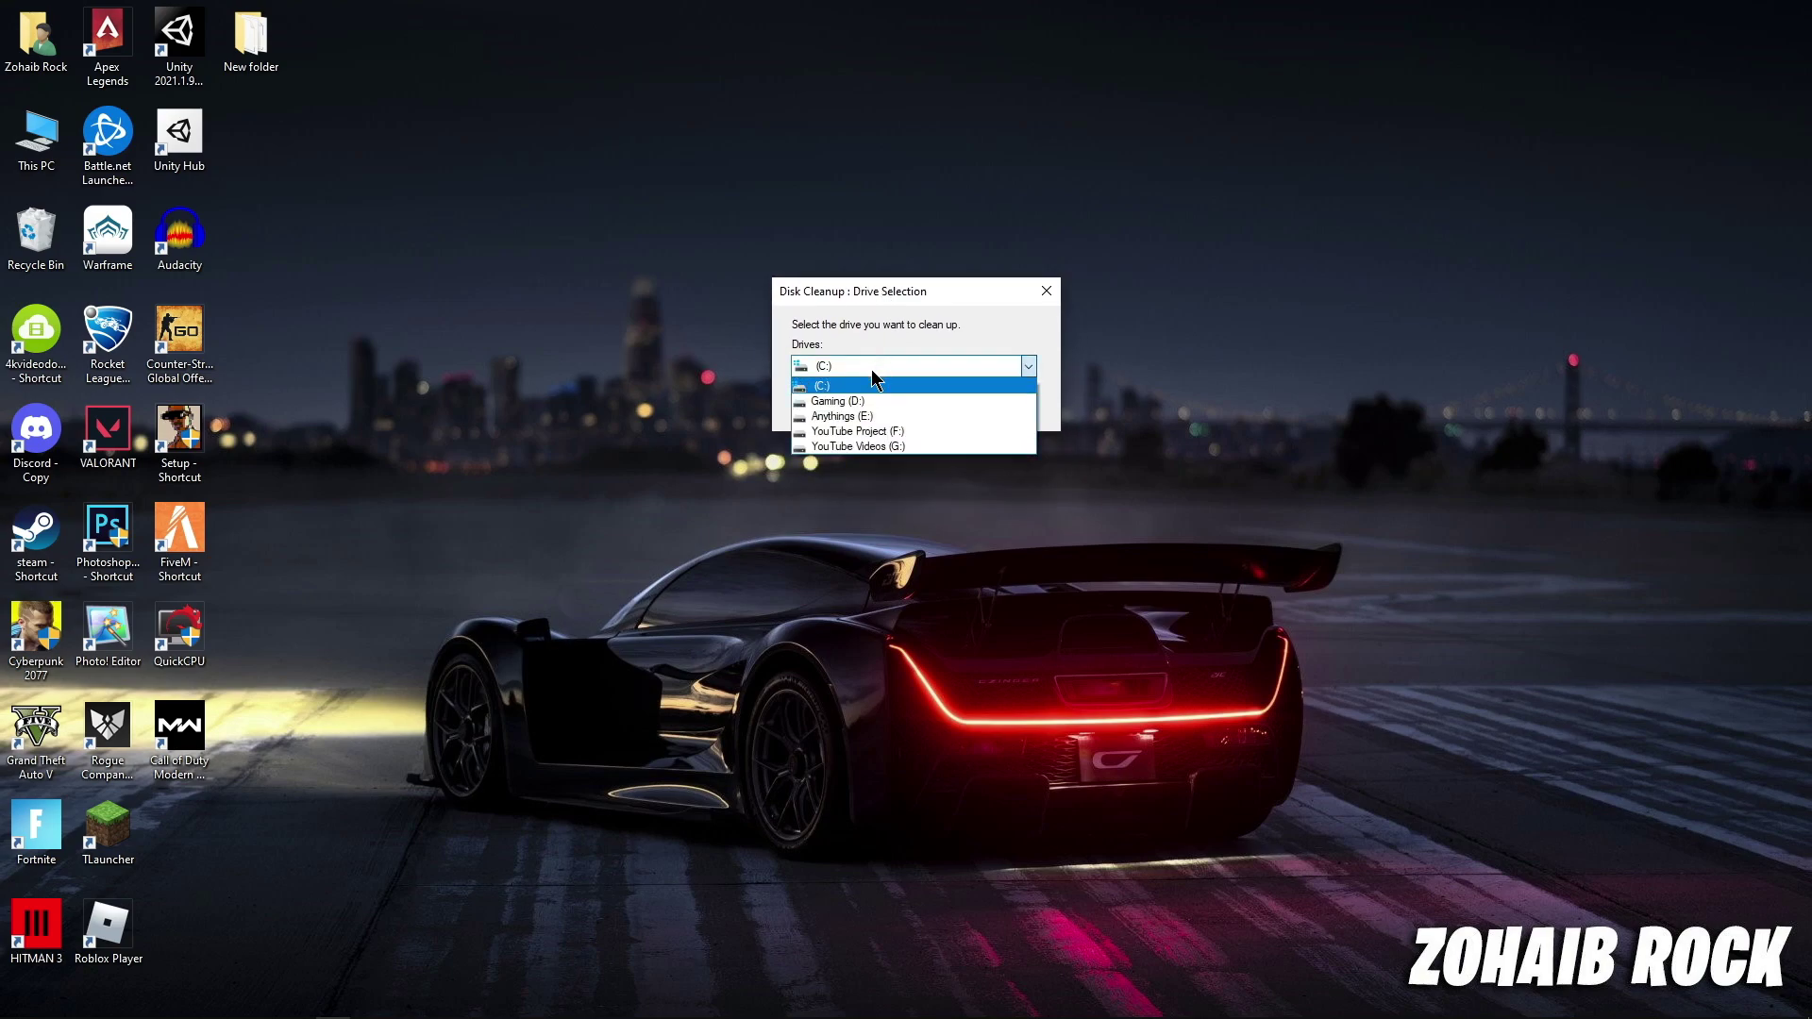
{"action": "left_click", "coordinate": [845, 383]}
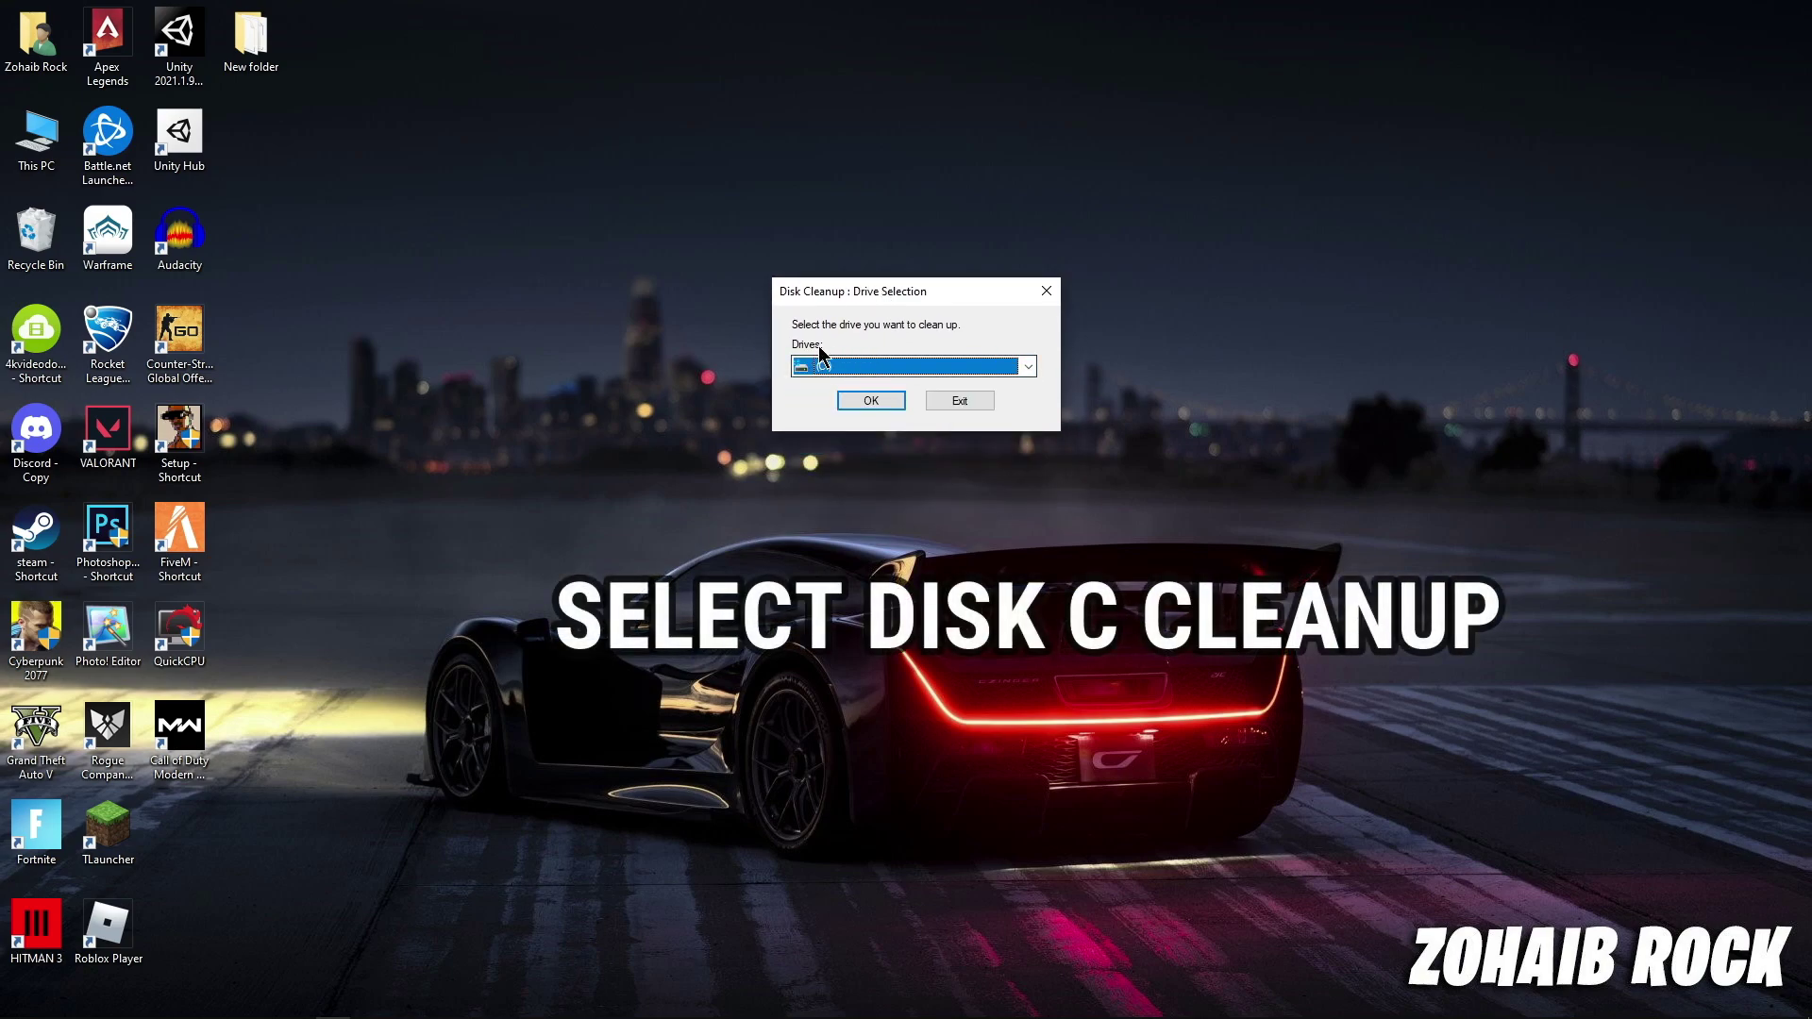
{"action": "left_click", "coordinate": [869, 398]}
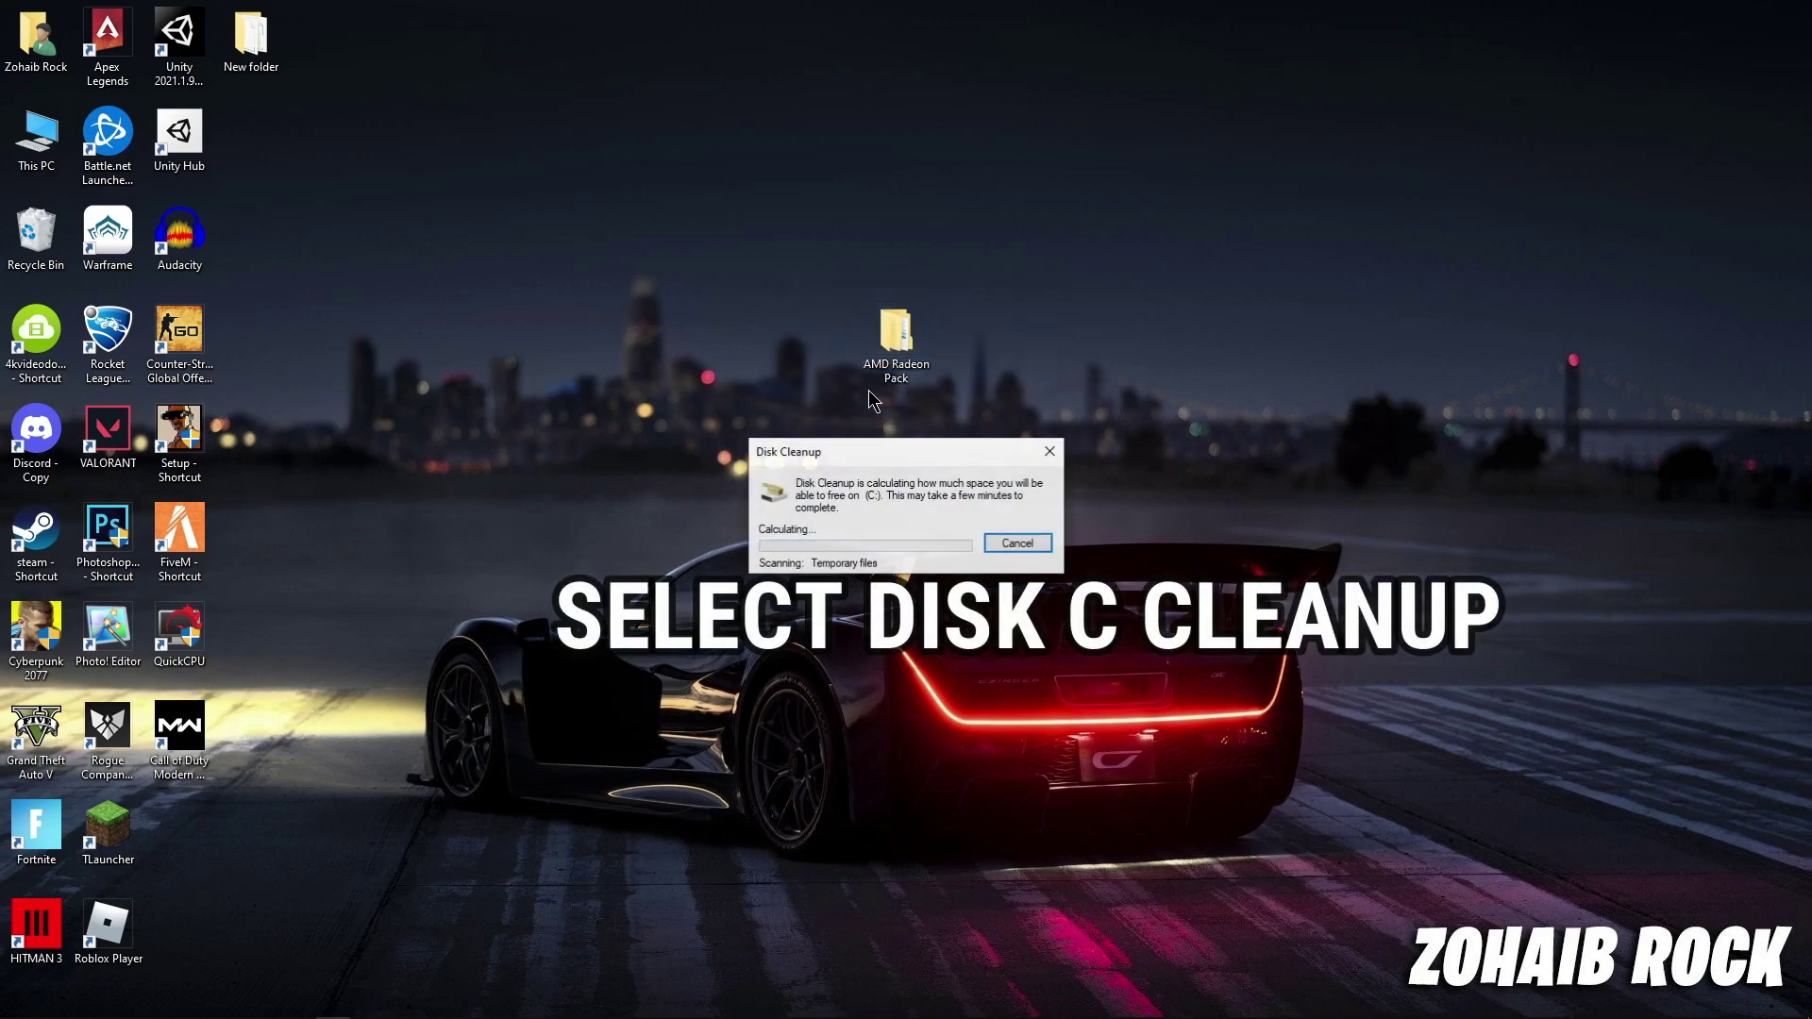
Step: Check the selected file categories for drive C: and permanently delete those files
{"action": "scroll", "coordinate": [247, 359], "scroll_direction": "down", "scroll_amount": 1}
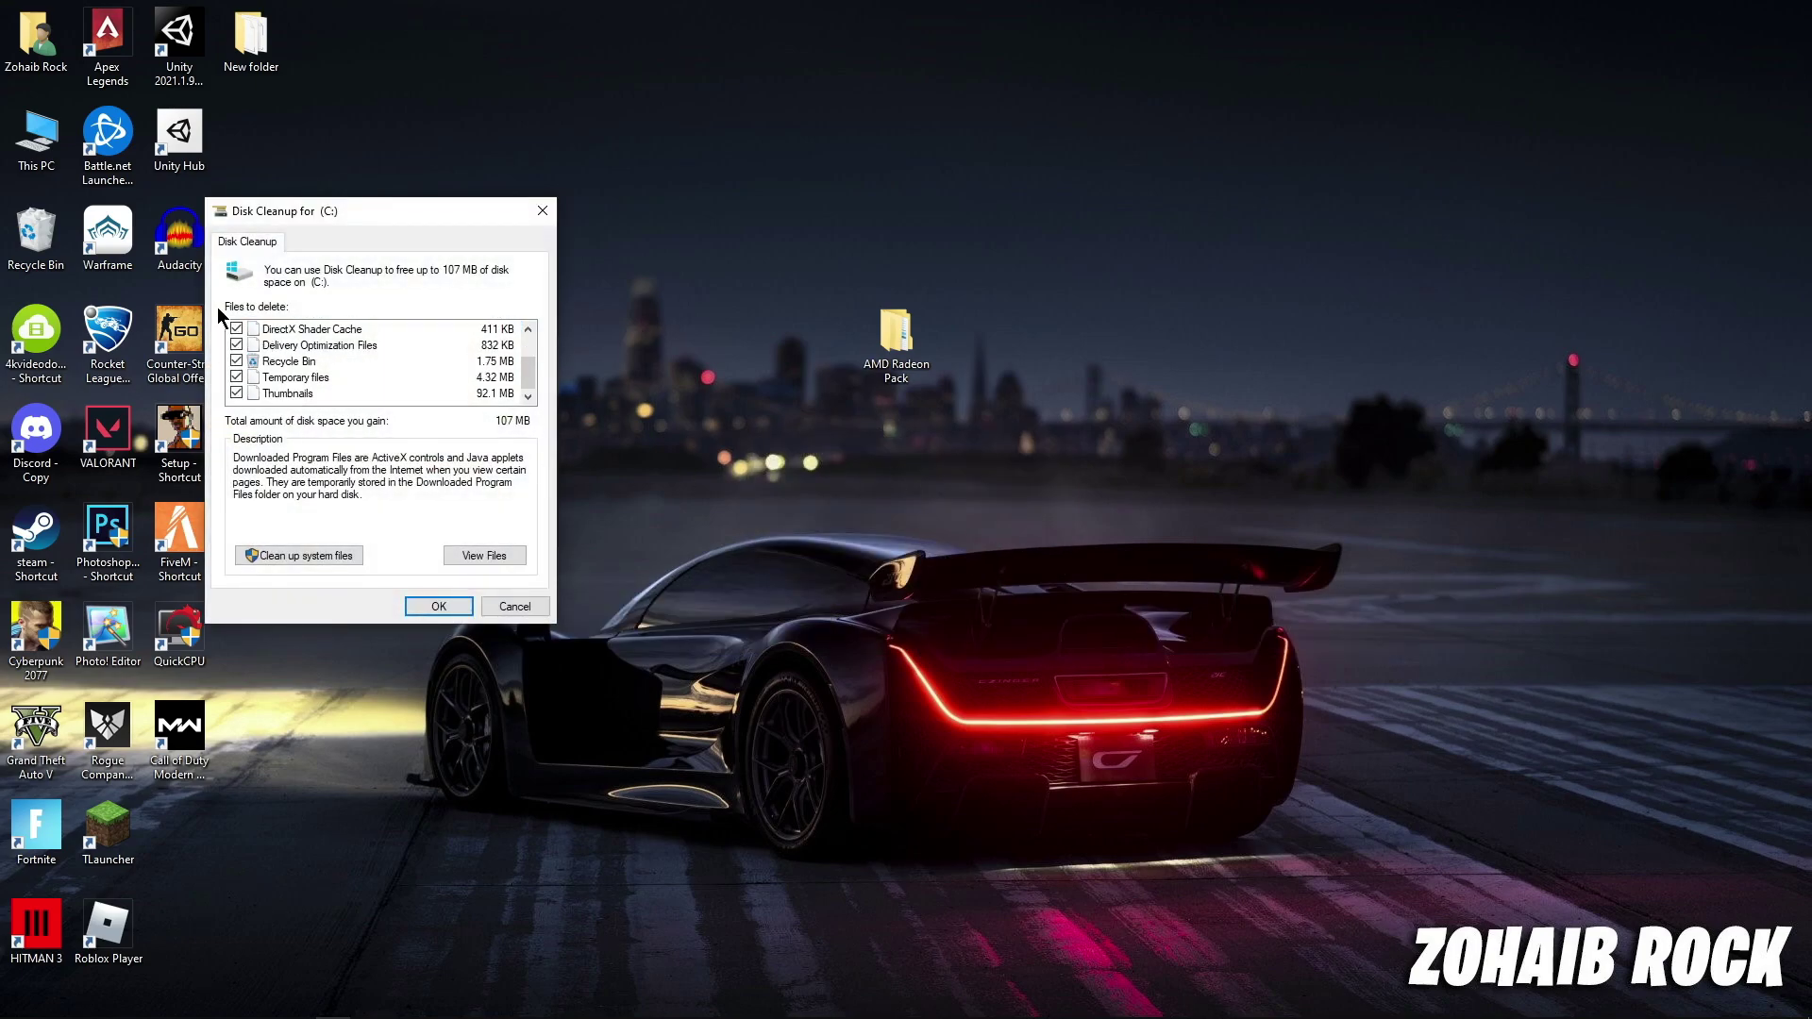
{"action": "scroll", "coordinate": [230, 356], "scroll_direction": "up", "scroll_amount": 1}
{"action": "left_click", "coordinate": [437, 597]}
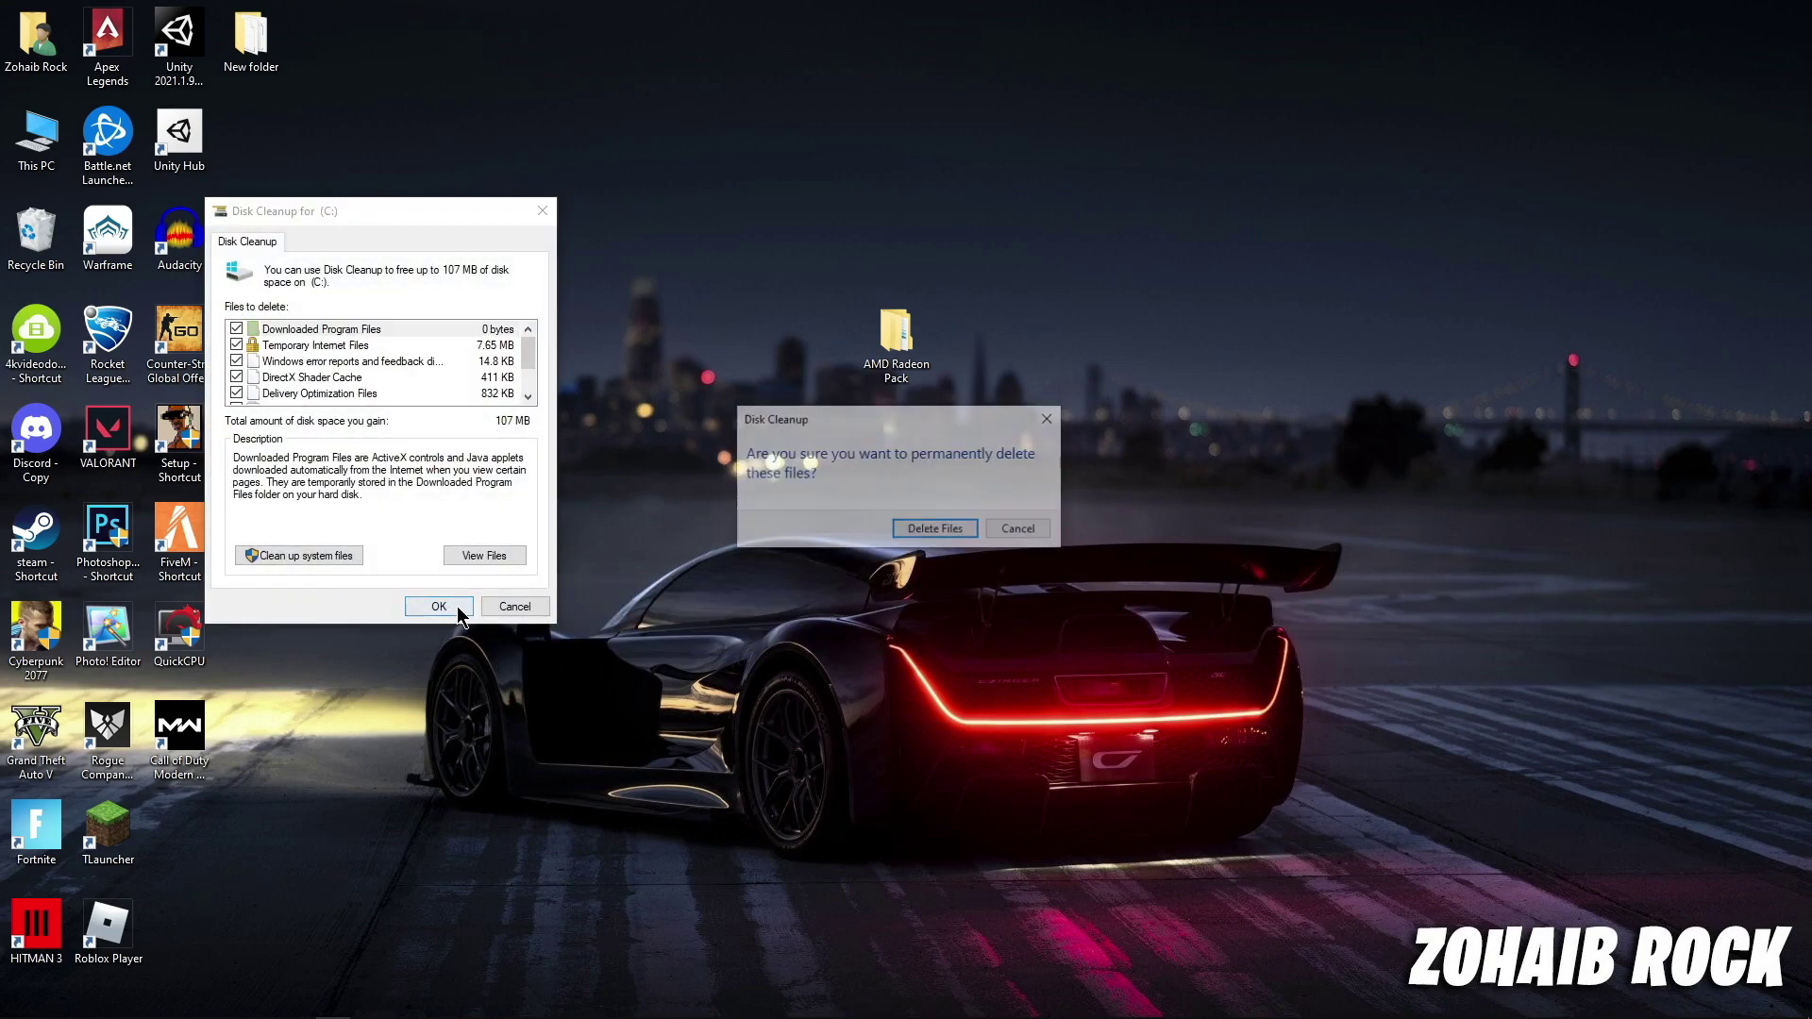
{"action": "left_click", "coordinate": [965, 534]}
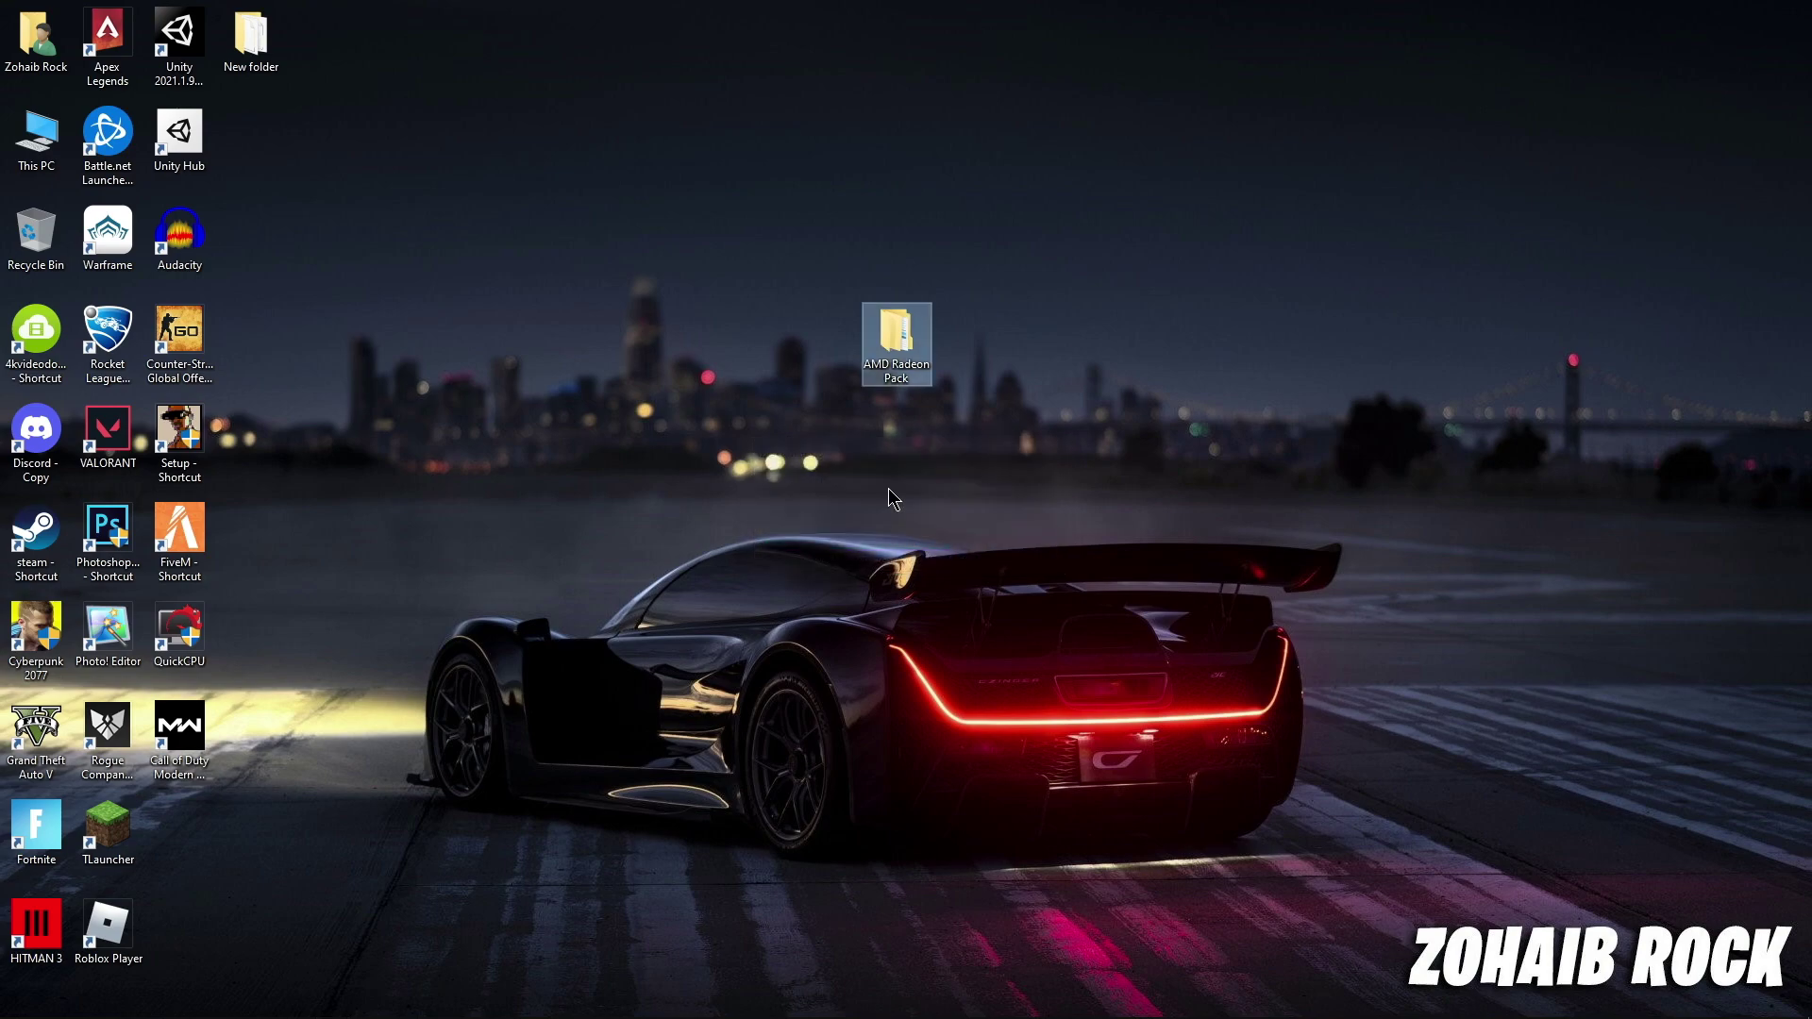
Step: Open the pack's AMD Settings folder inside 4 GPU Settings and move its window aside to uncover the desktop
{"action": "double_click", "coordinate": [897, 376]}
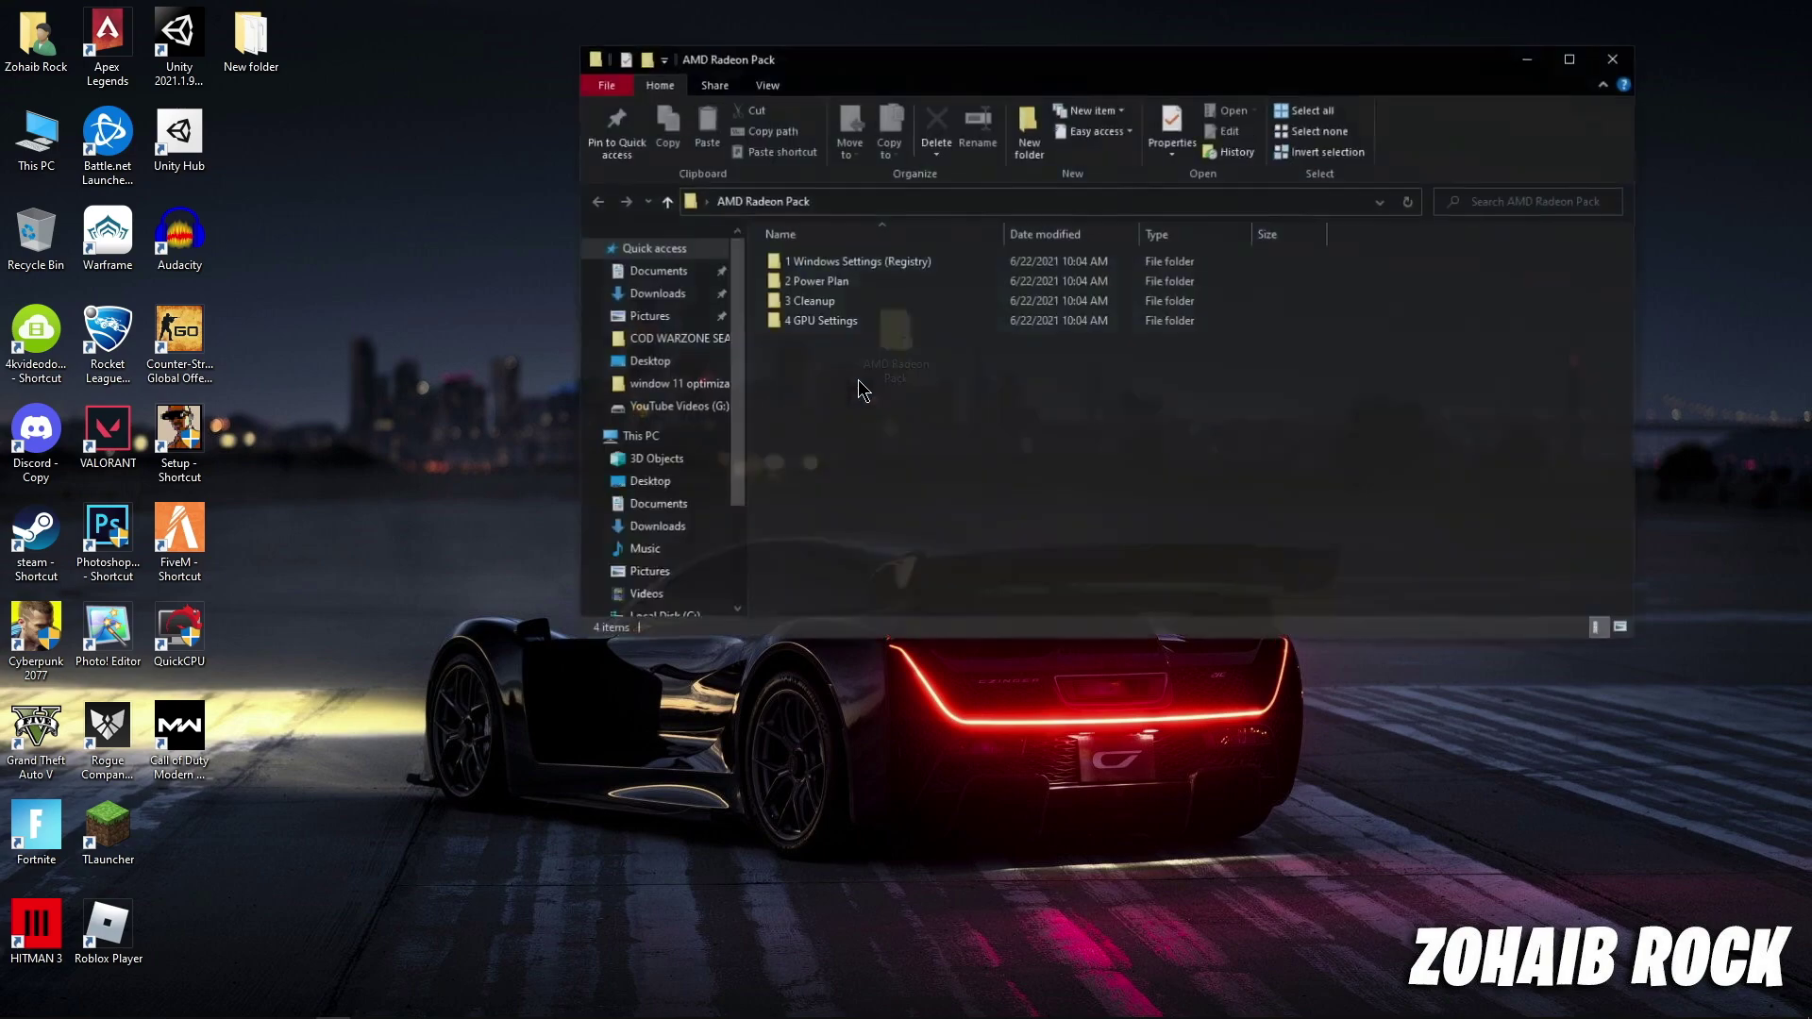
{"action": "double_click", "coordinate": [828, 321]}
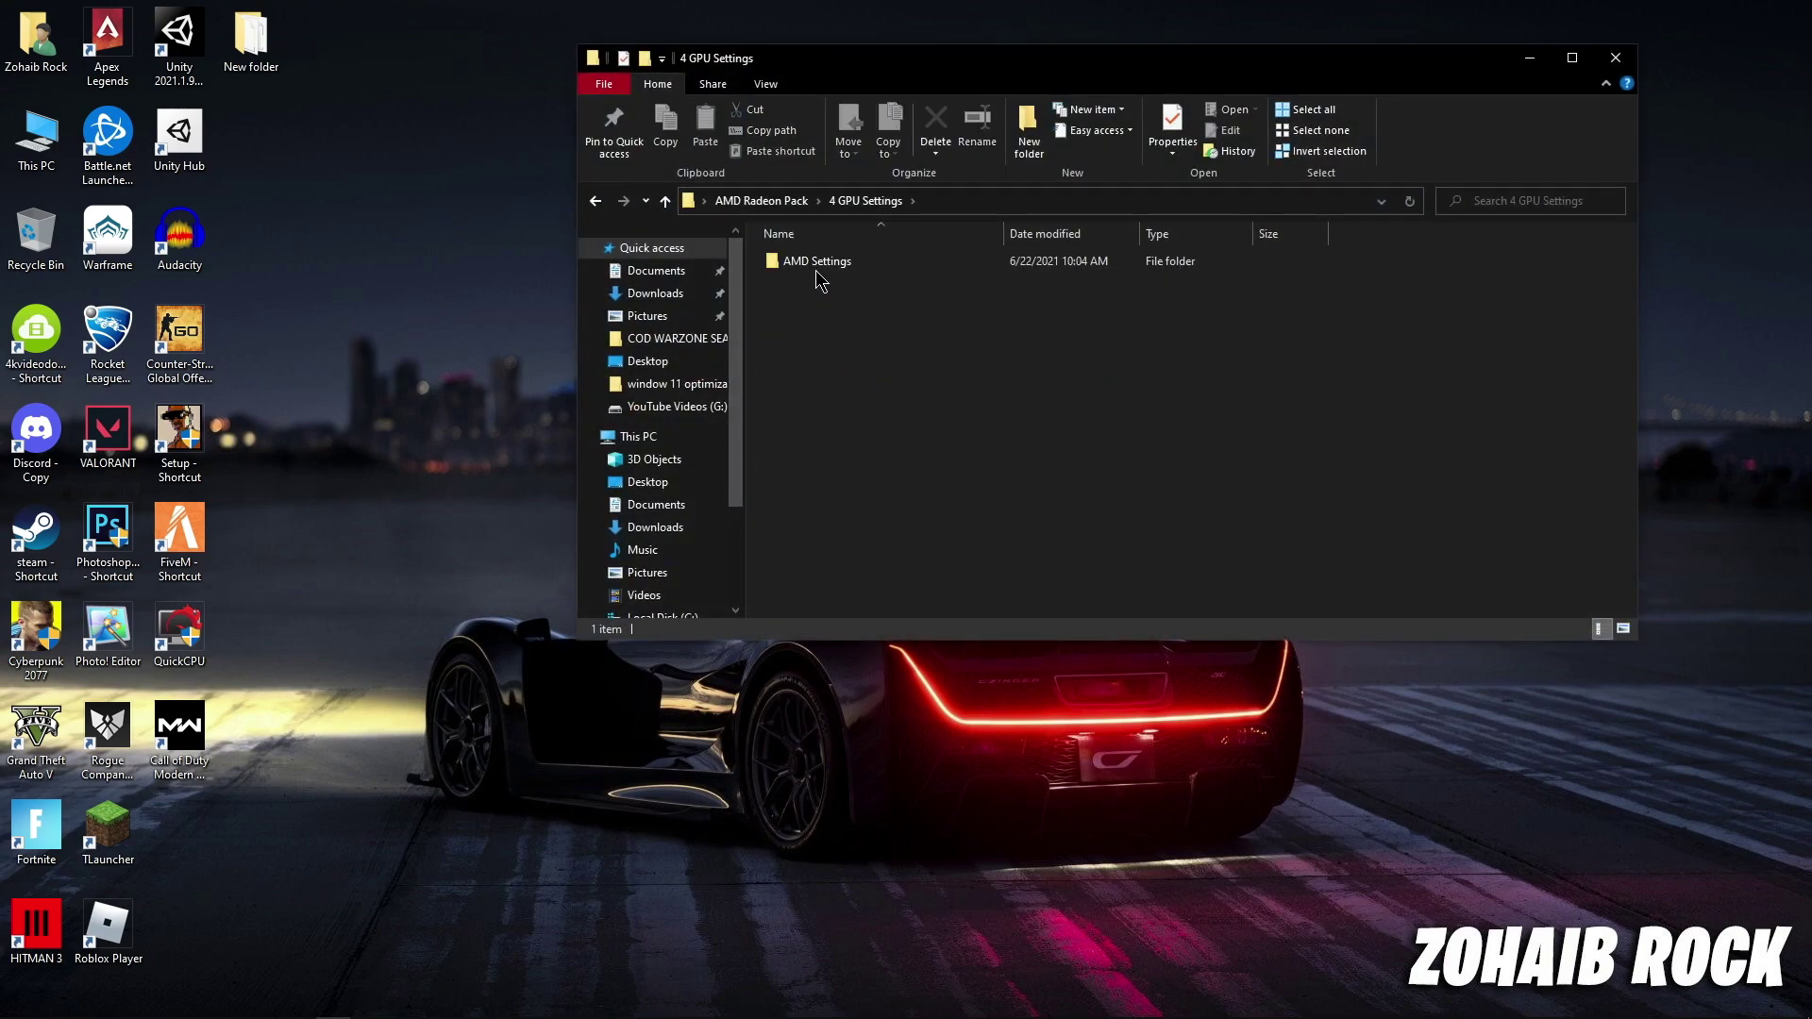
{"action": "double_click", "coordinate": [819, 262]}
{"action": "left_click_drag", "start_coordinate": [1066, 45], "coordinate": [583, 55]}
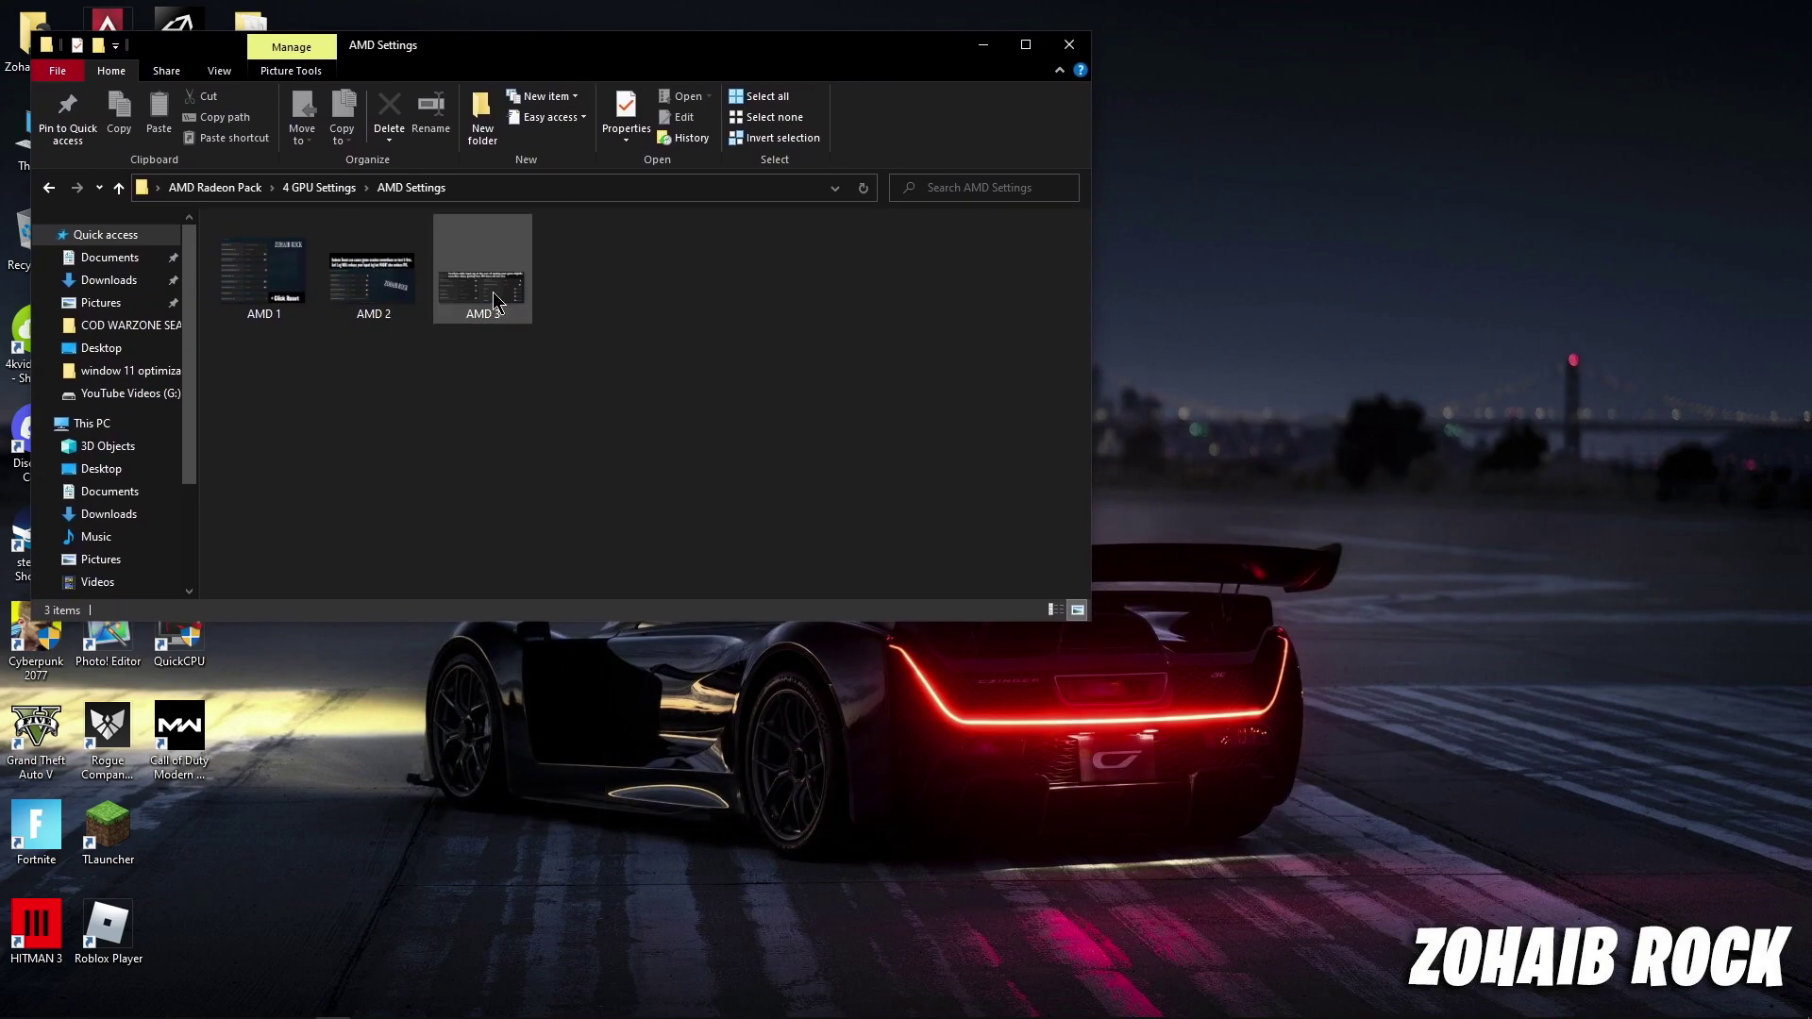
Step: Open the global graphics settings in AMD Radeon Software and review them, including the Advanced options down to Reset Shader Cache
{"action": "right_click", "coordinate": [1269, 226]}
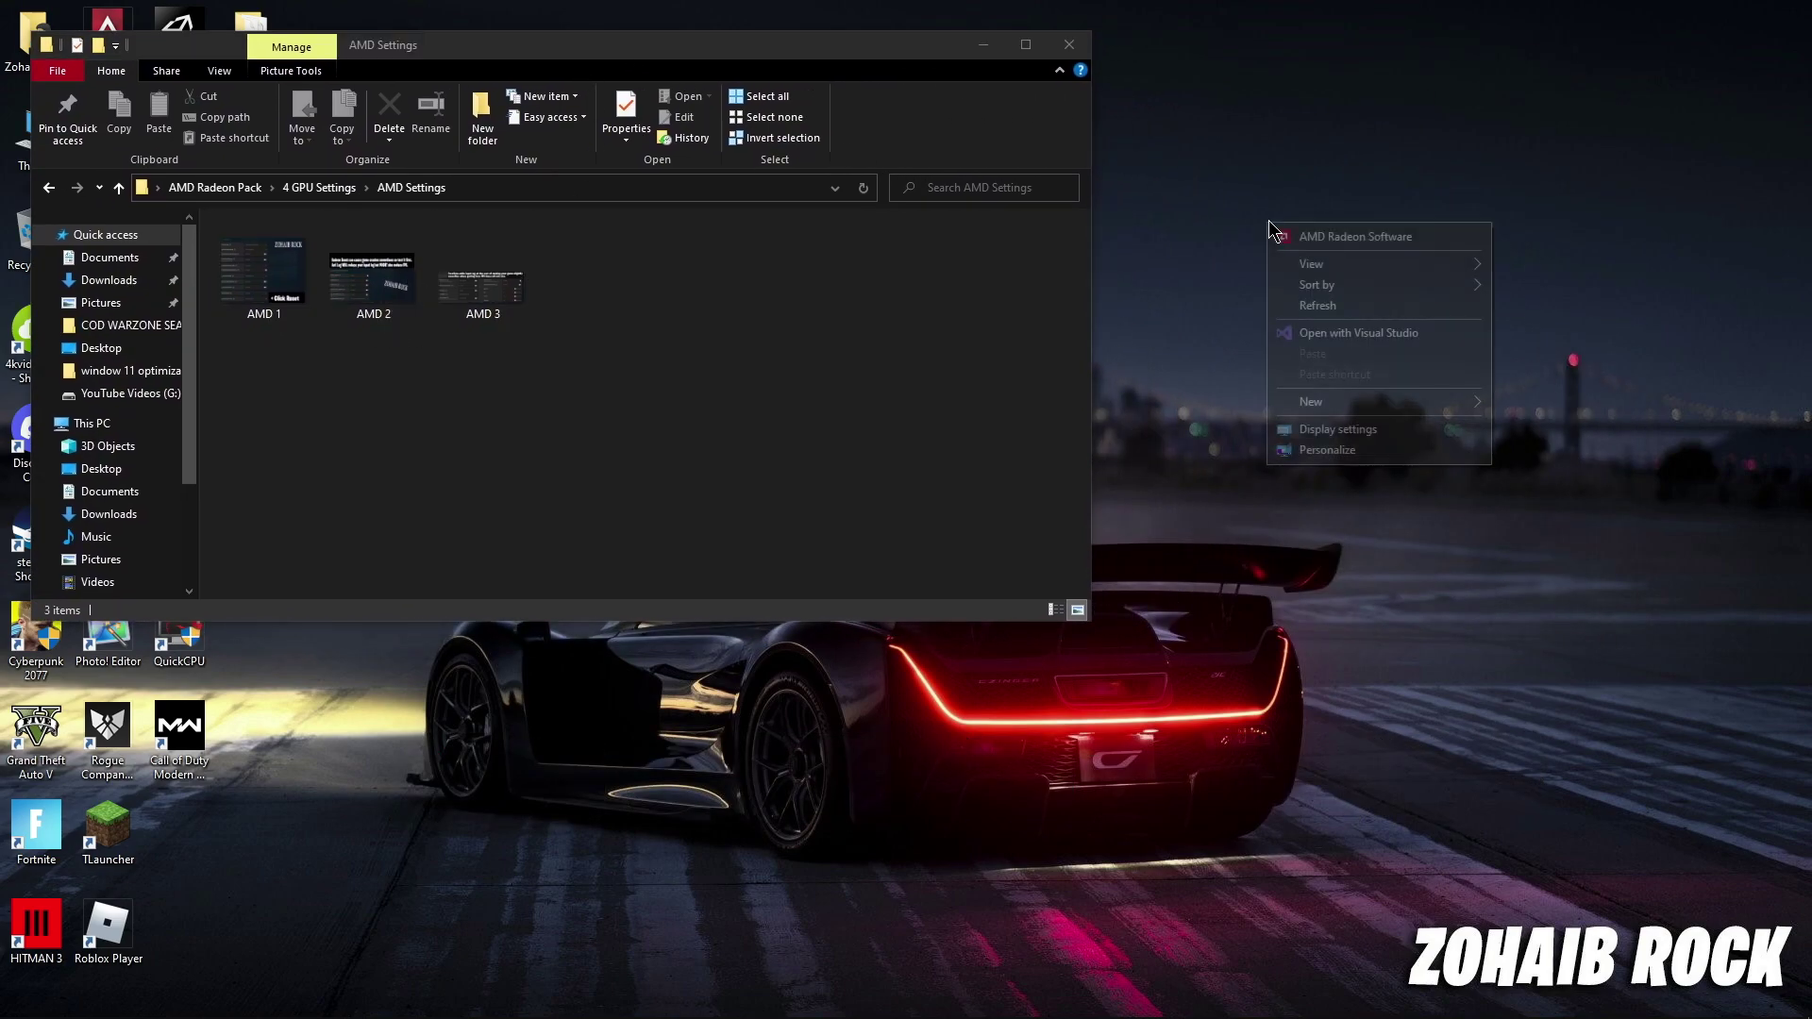
{"action": "left_click", "coordinate": [1360, 237]}
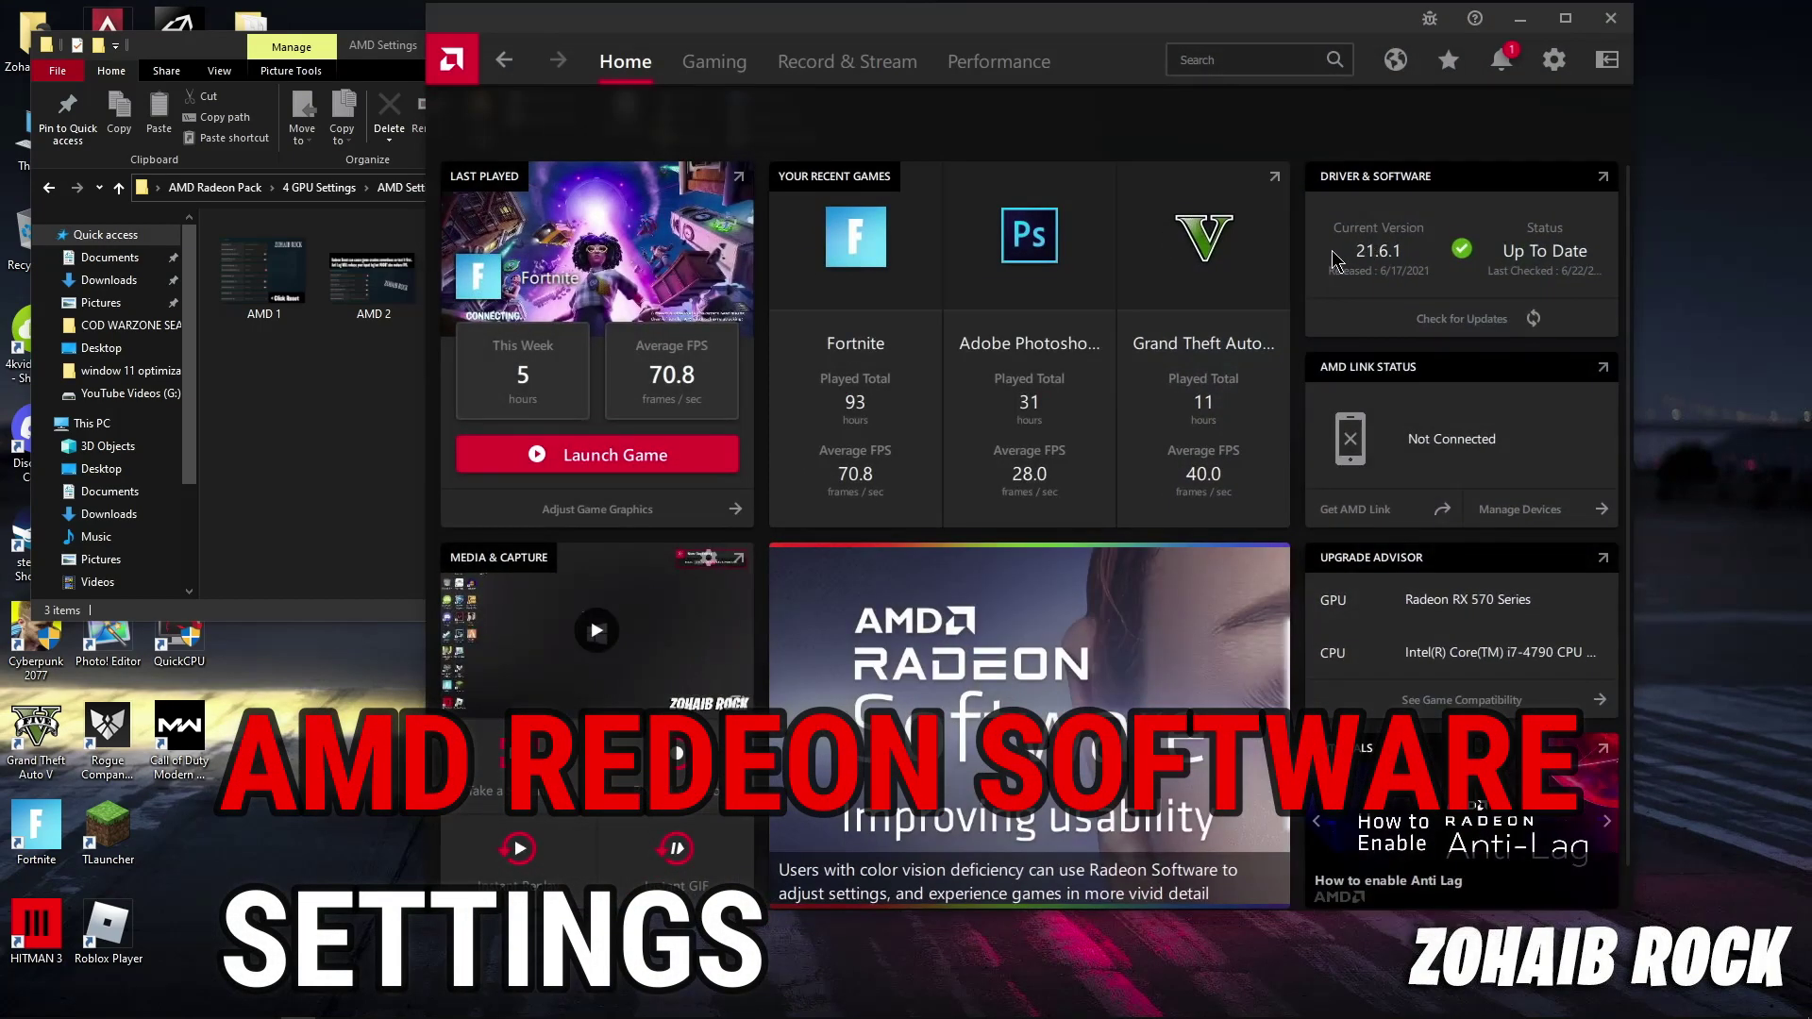
{"action": "left_click", "coordinate": [722, 63]}
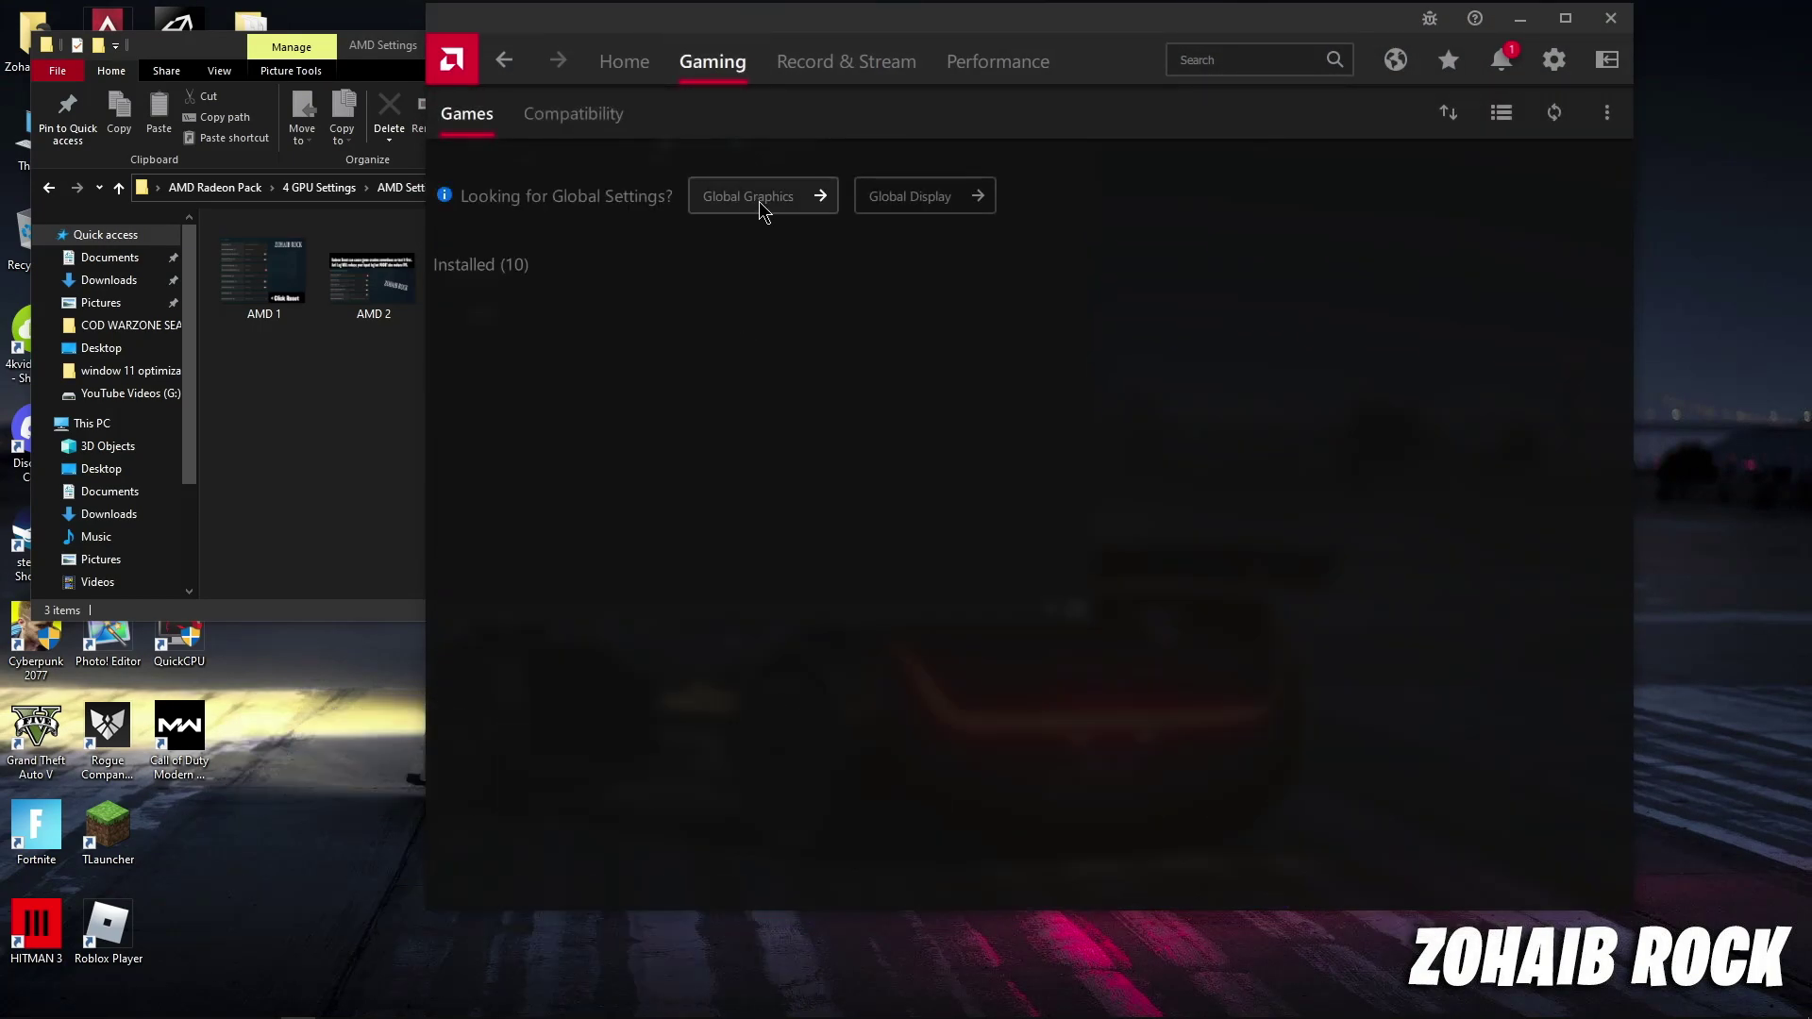
{"action": "left_click", "coordinate": [760, 210]}
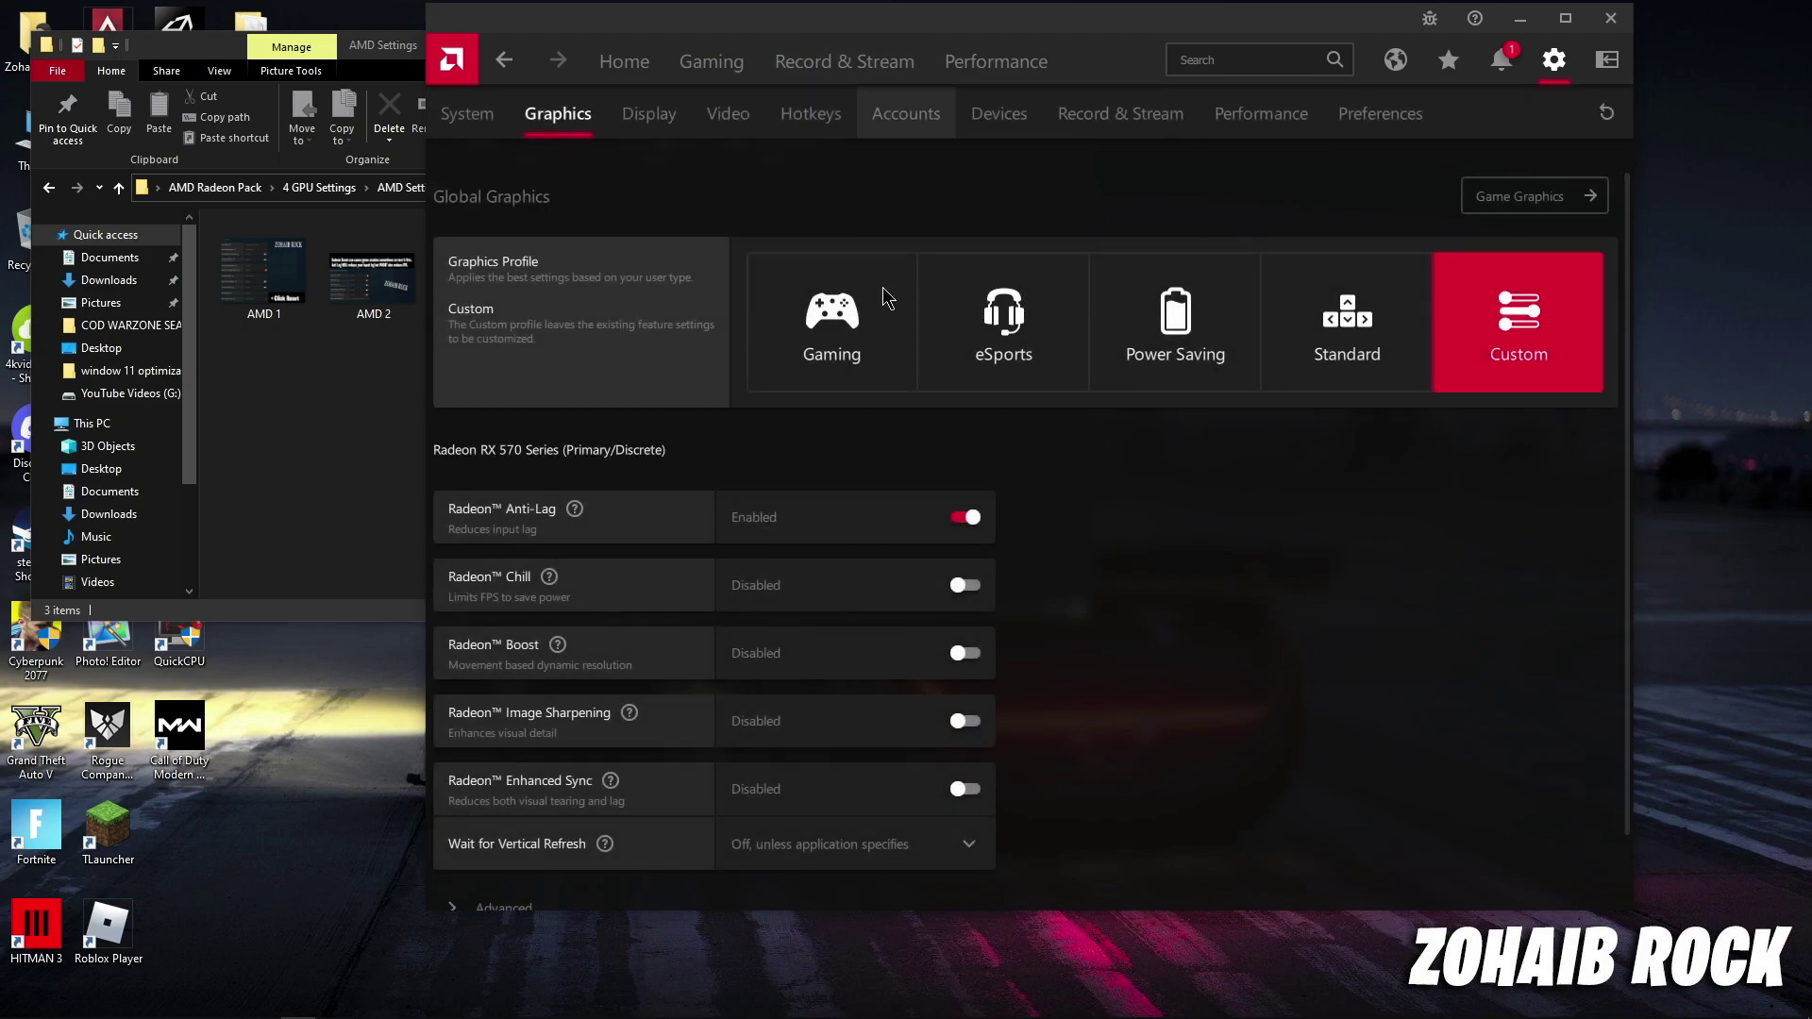
{"action": "scroll", "coordinate": [775, 668], "scroll_direction": "down", "scroll_amount": 1}
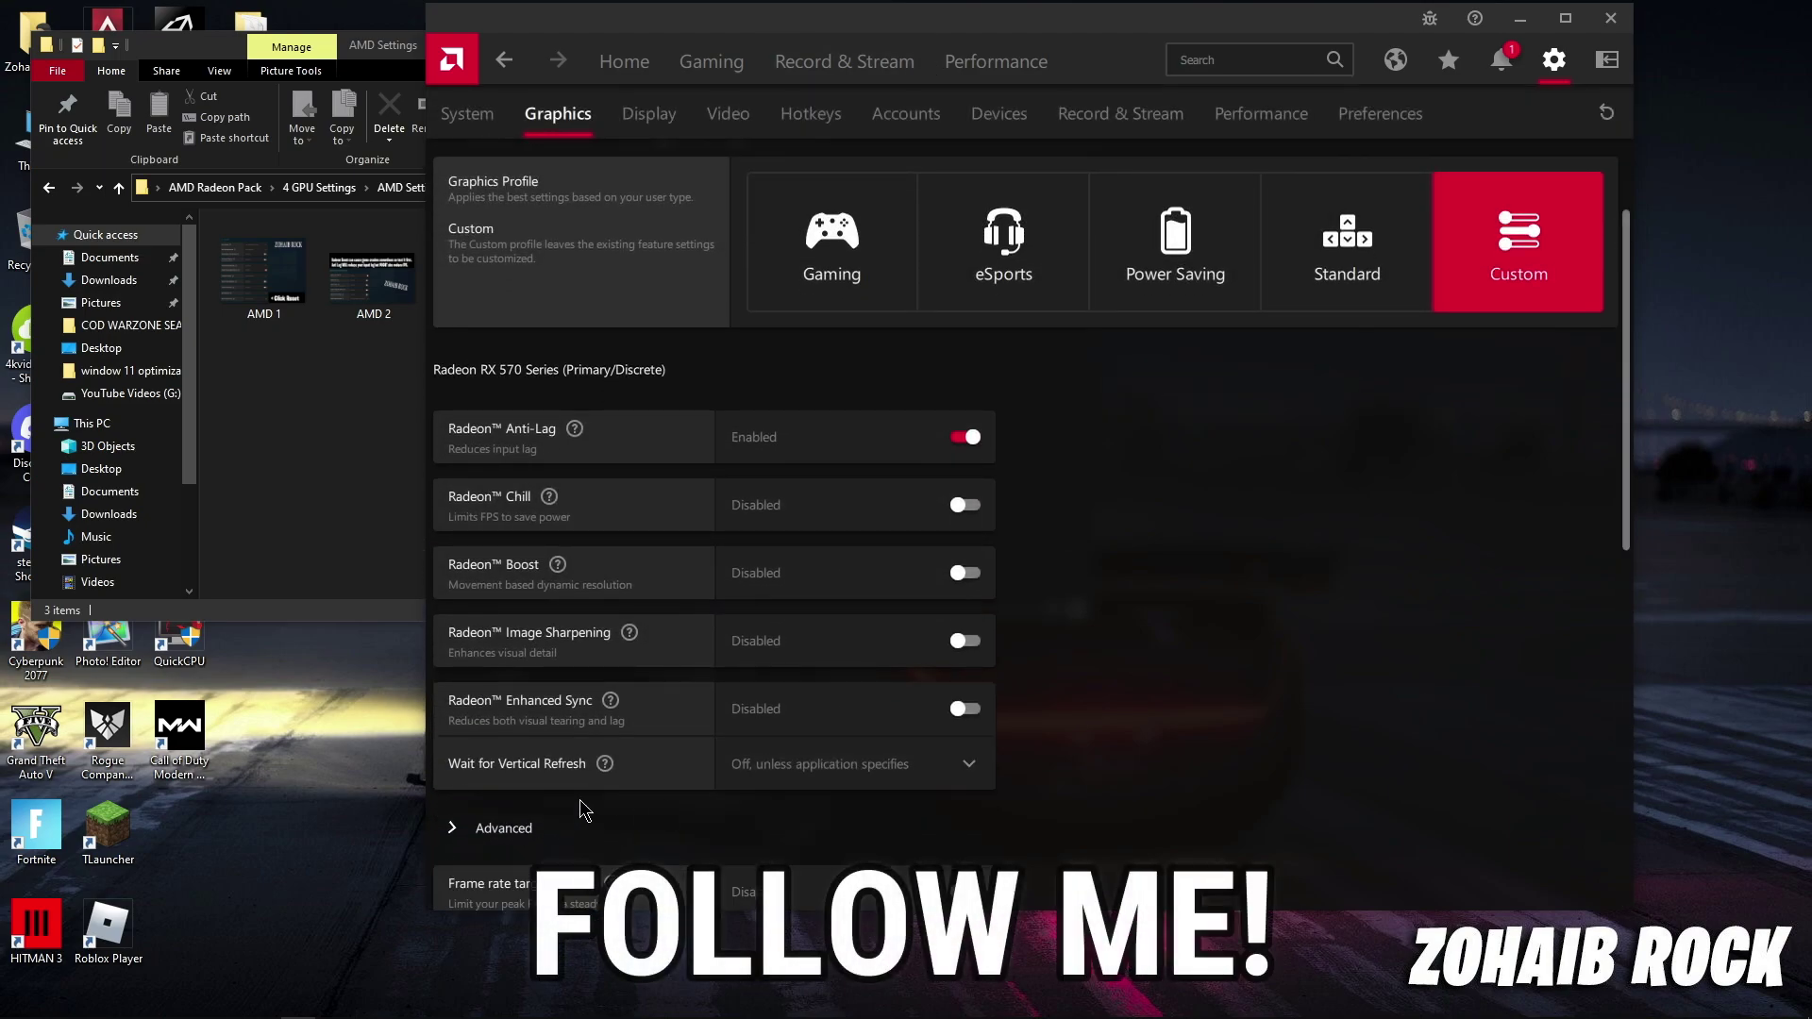
{"action": "scroll", "coordinate": [769, 614], "scroll_direction": "down", "scroll_amount": 4}
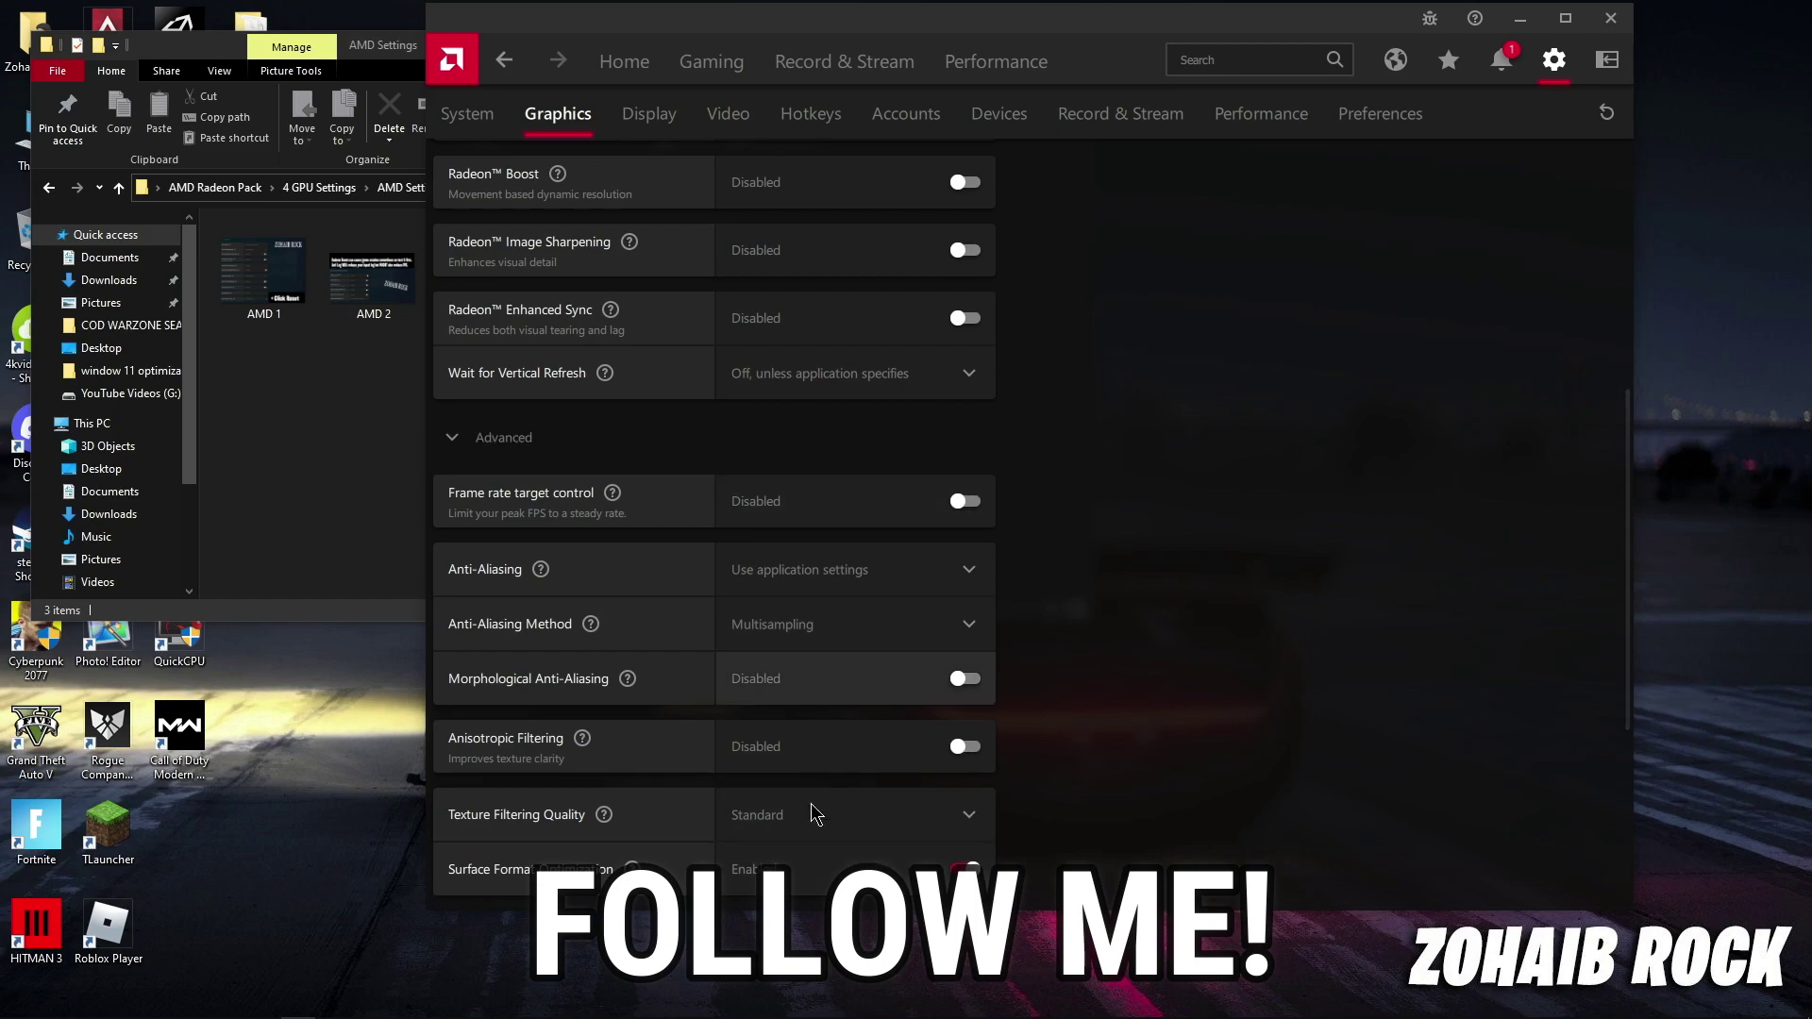
{"action": "scroll", "coordinate": [817, 576], "scroll_direction": "down", "scroll_amount": 3}
{"action": "scroll", "coordinate": [815, 585], "scroll_direction": "down", "scroll_amount": 2}
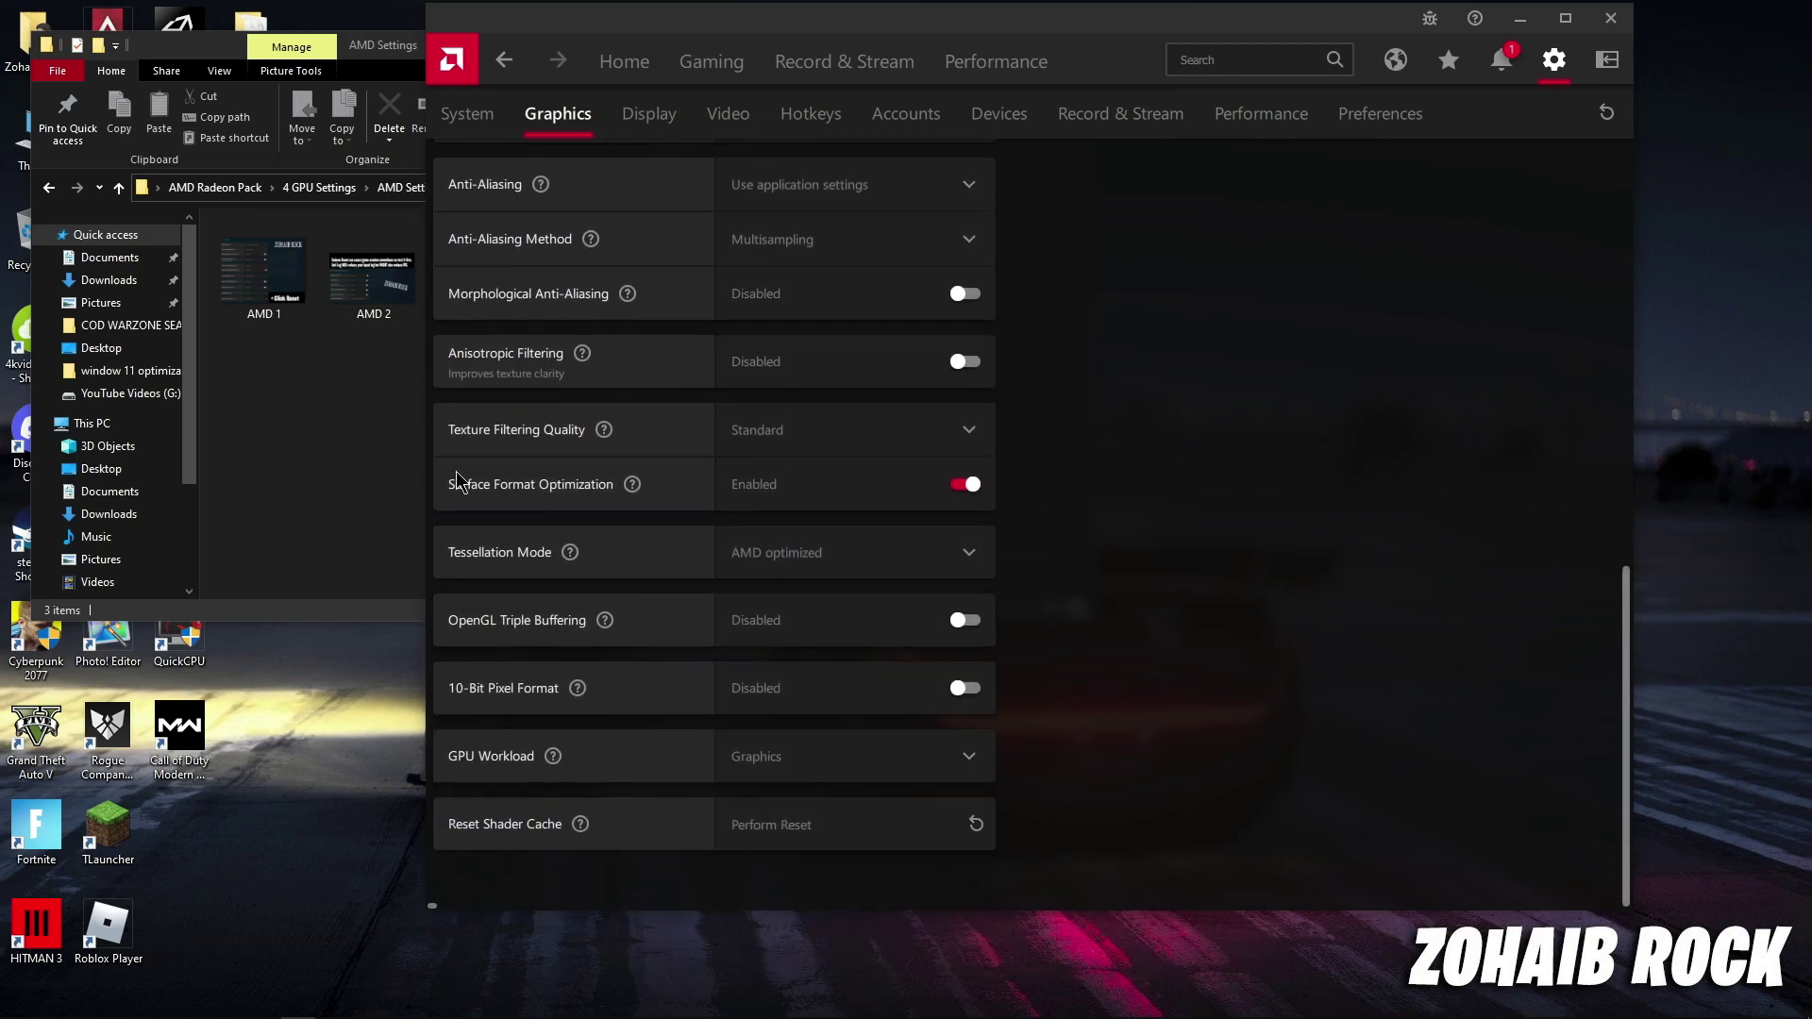
Step: Close the AMD Settings folder window and reposition the Radeon Software window on the desktop
{"action": "left_click", "coordinate": [303, 432]}
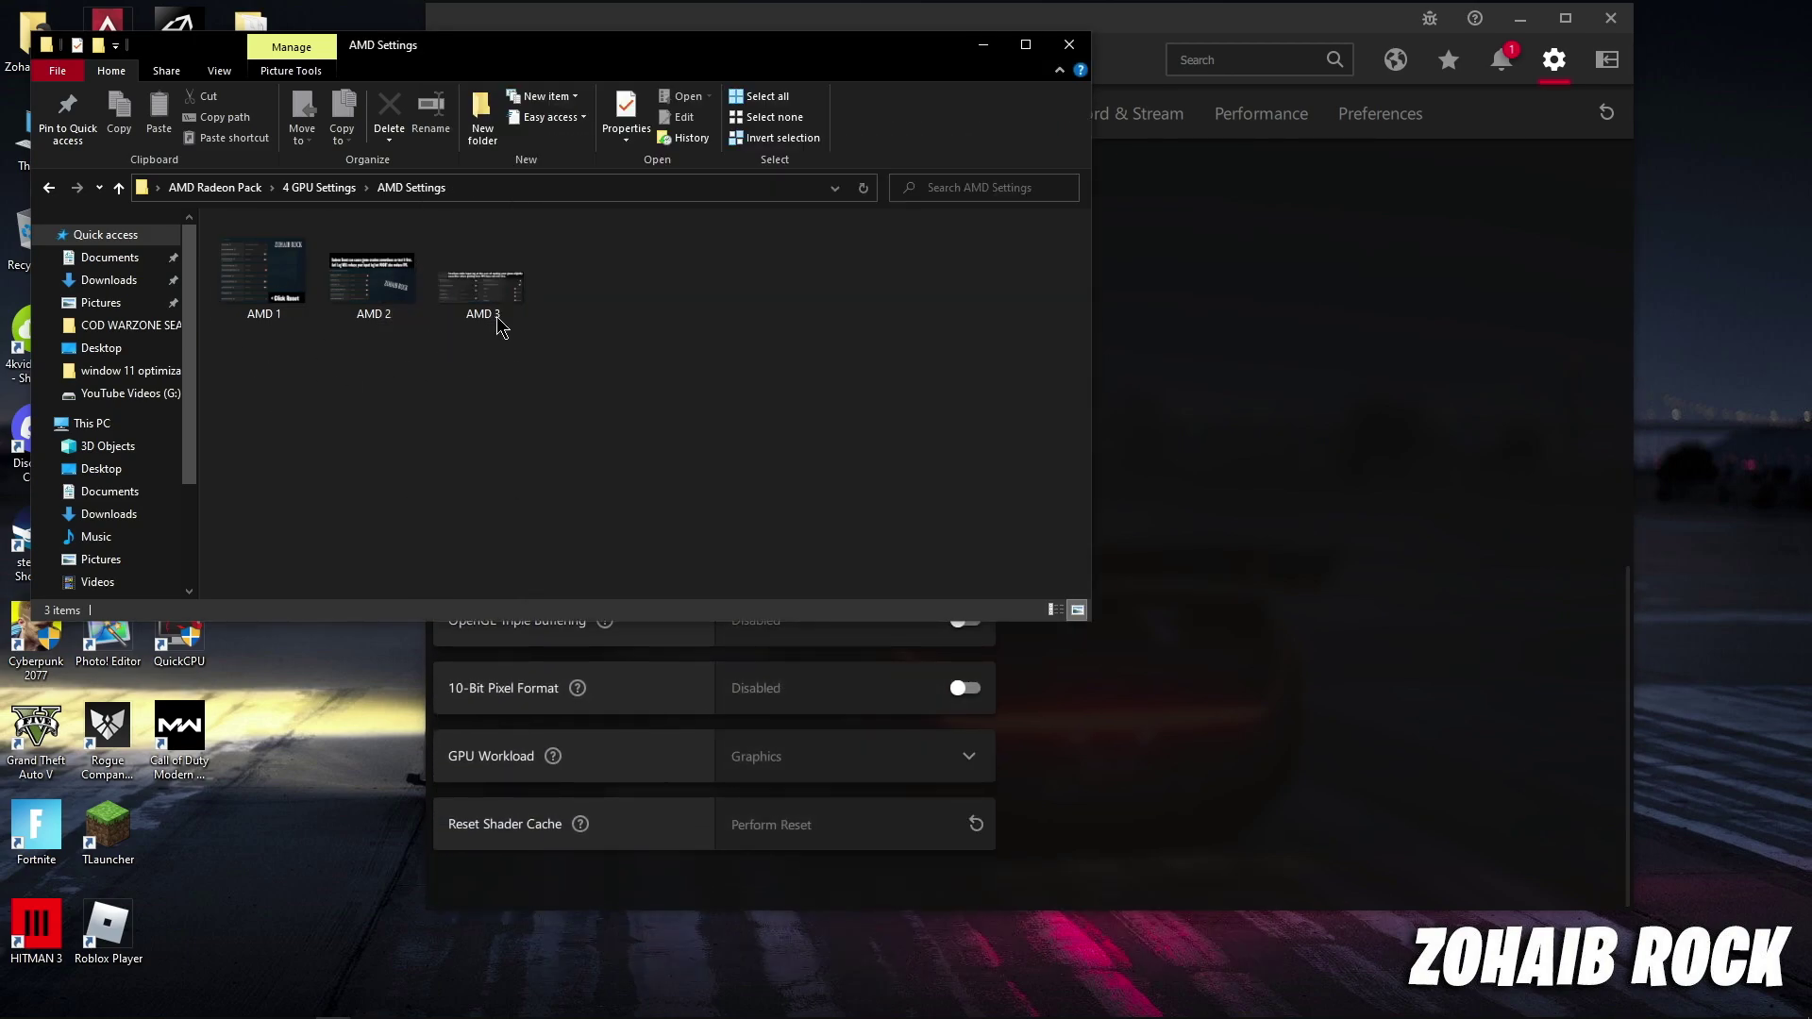
{"action": "left_click", "coordinate": [1069, 44]}
{"action": "left_click_drag", "start_coordinate": [1243, 36], "coordinate": [1210, 102]}
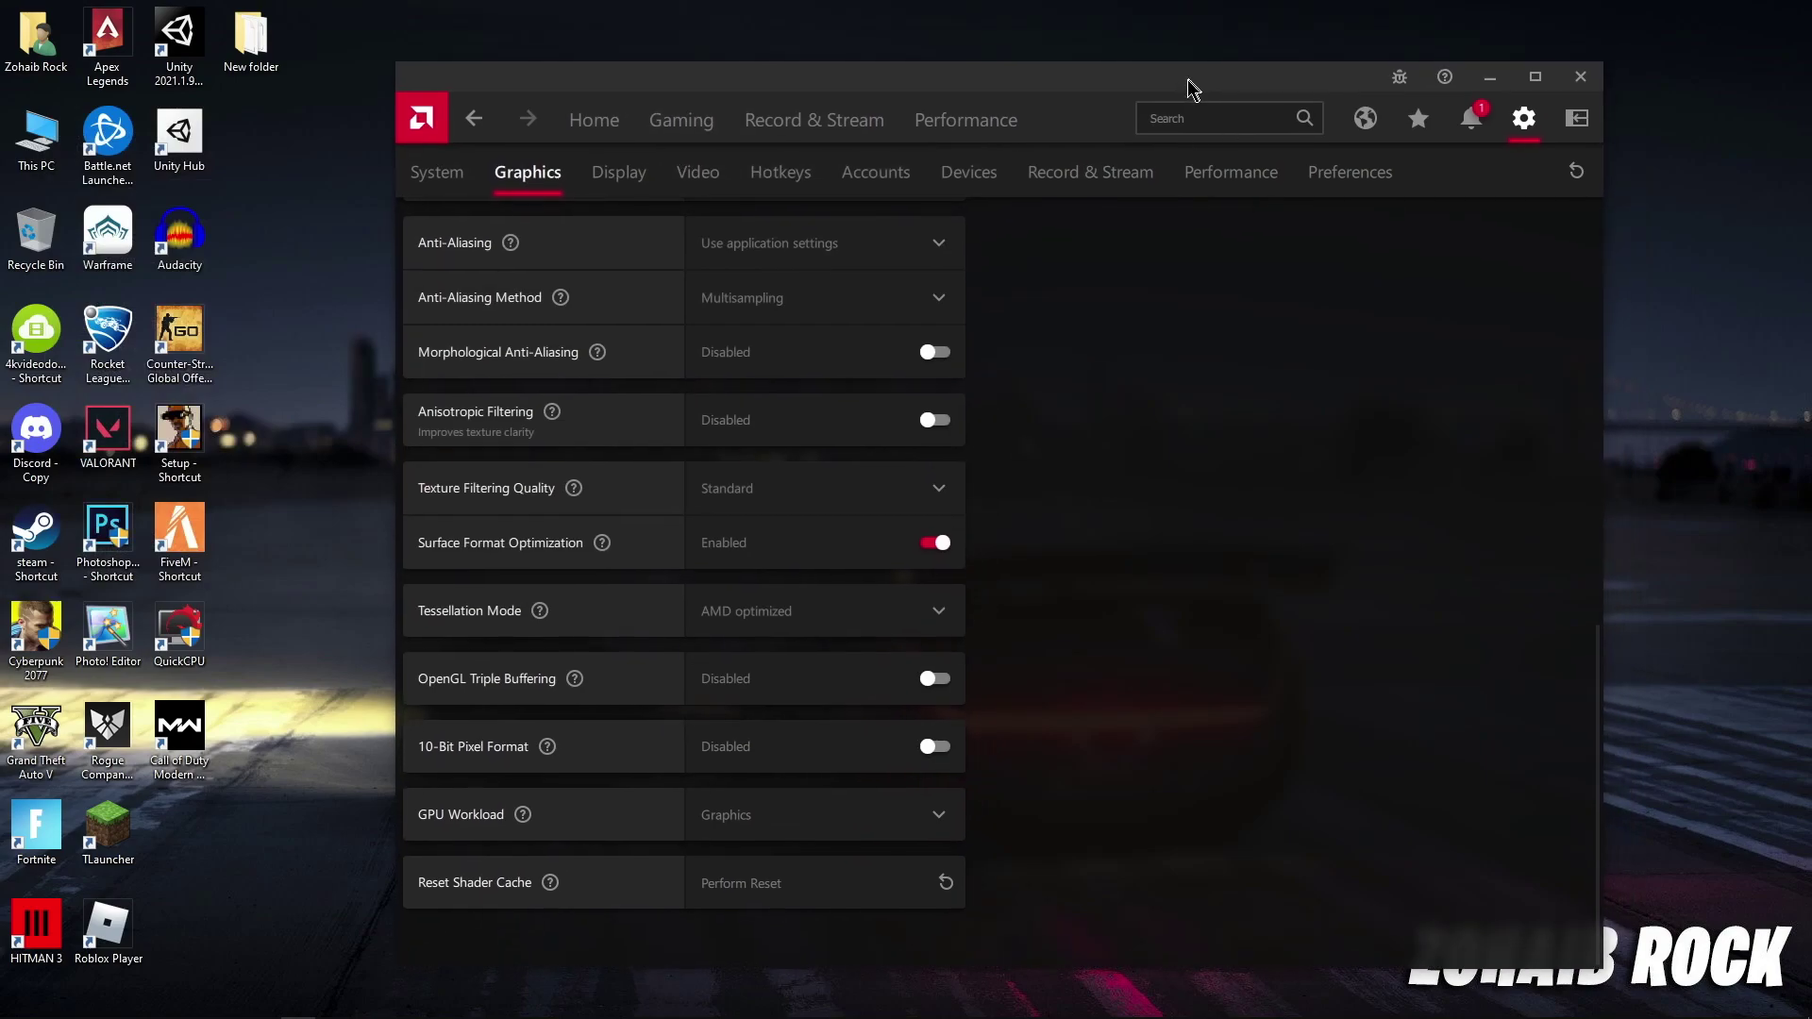
Step: Reopen the Graphics settings from the home page, review them with Advanced expanded, and open the Display settings
{"action": "left_click", "coordinate": [594, 132]}
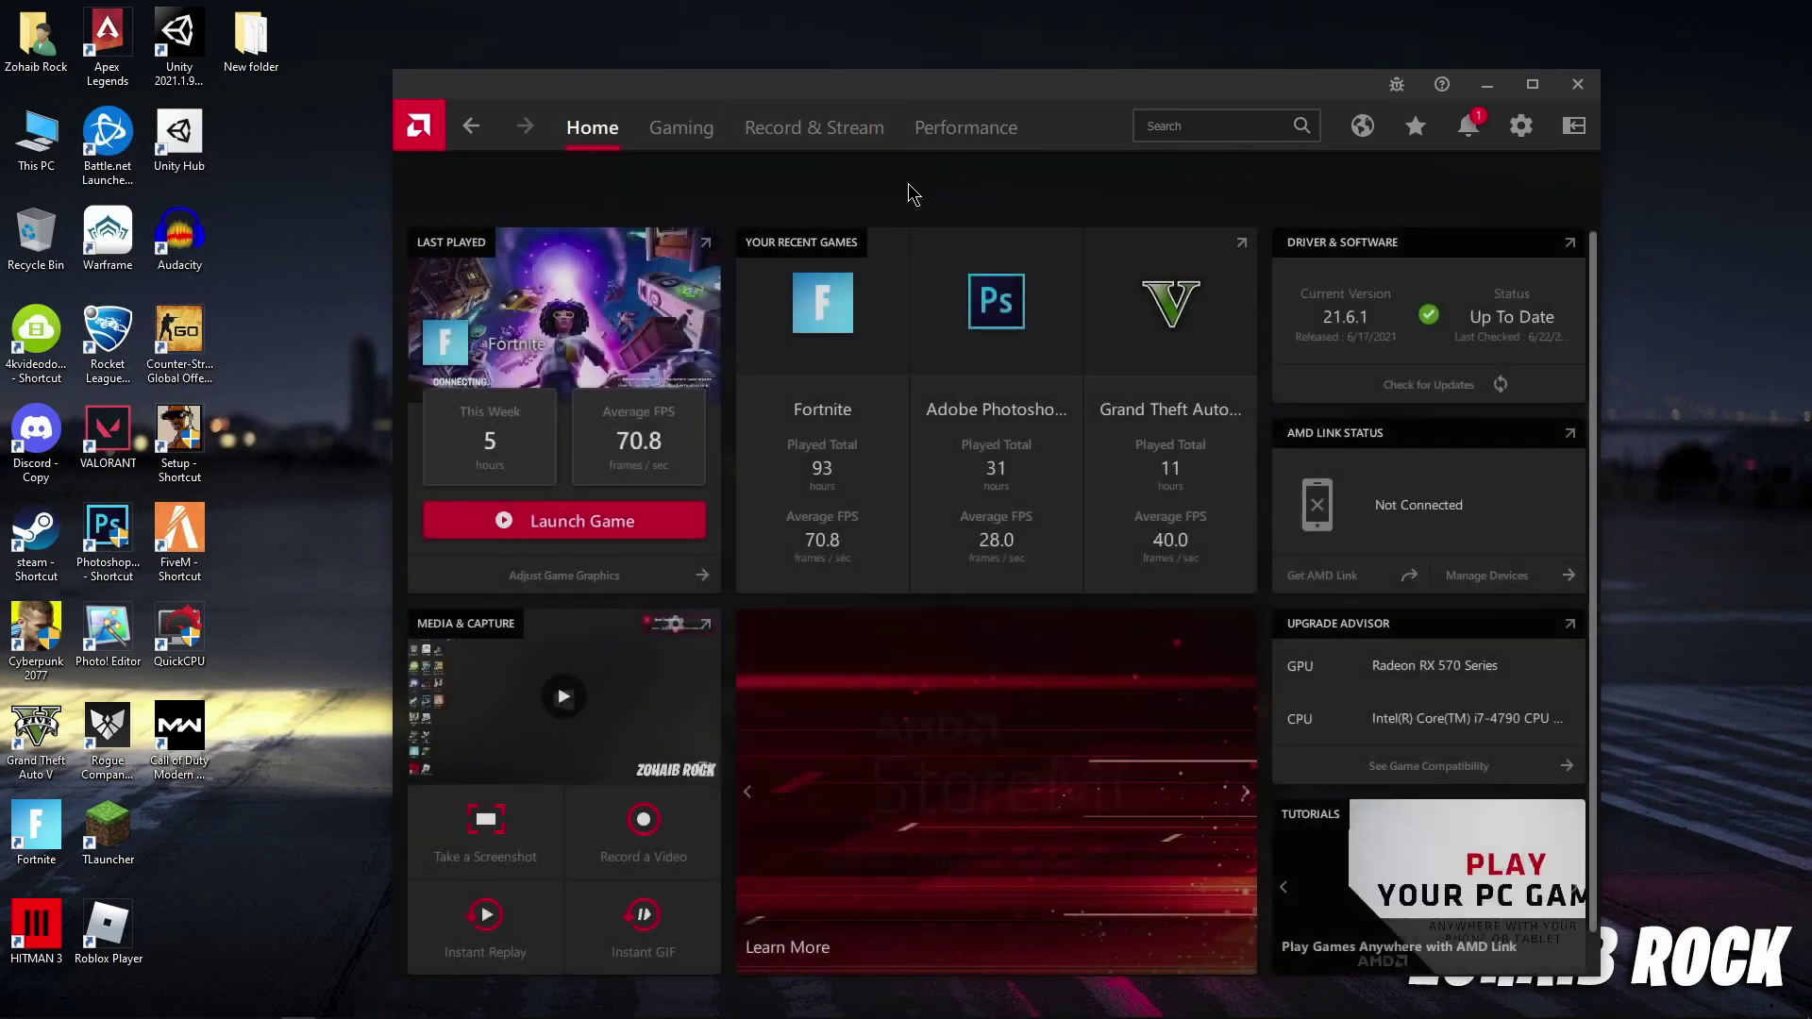
{"action": "left_click", "coordinate": [1520, 126]}
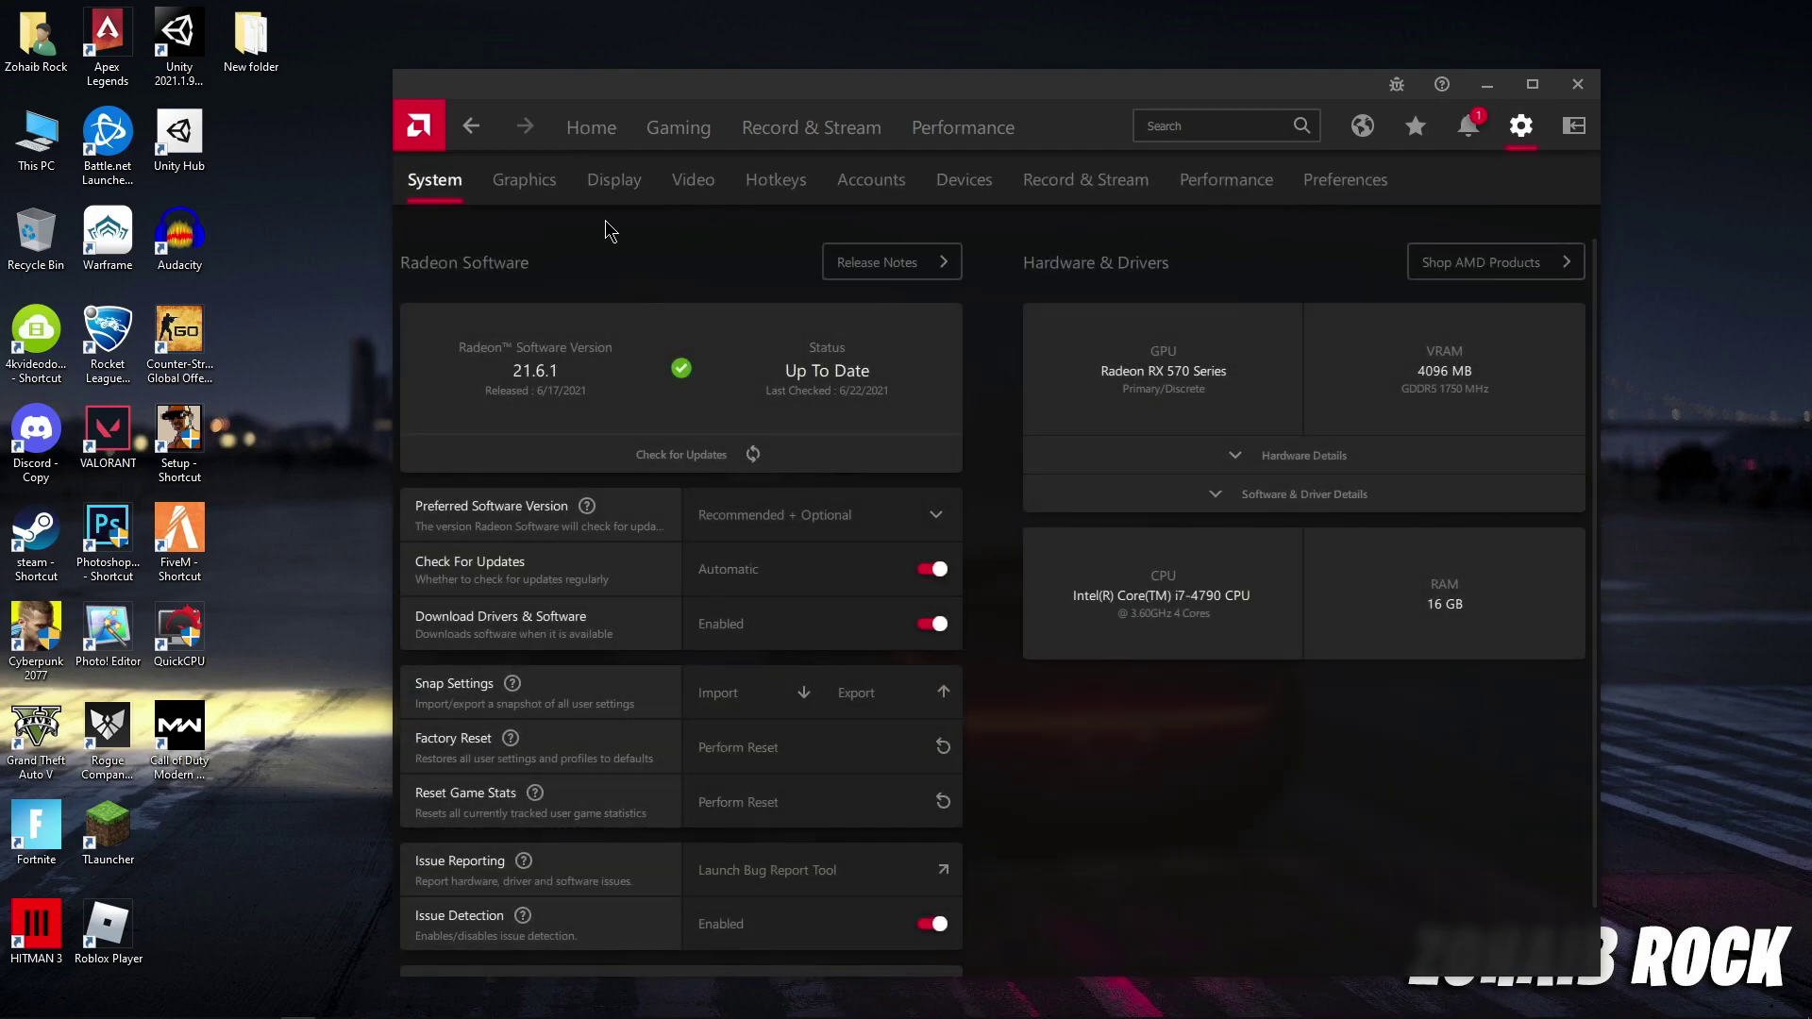
{"action": "left_click", "coordinate": [525, 184]}
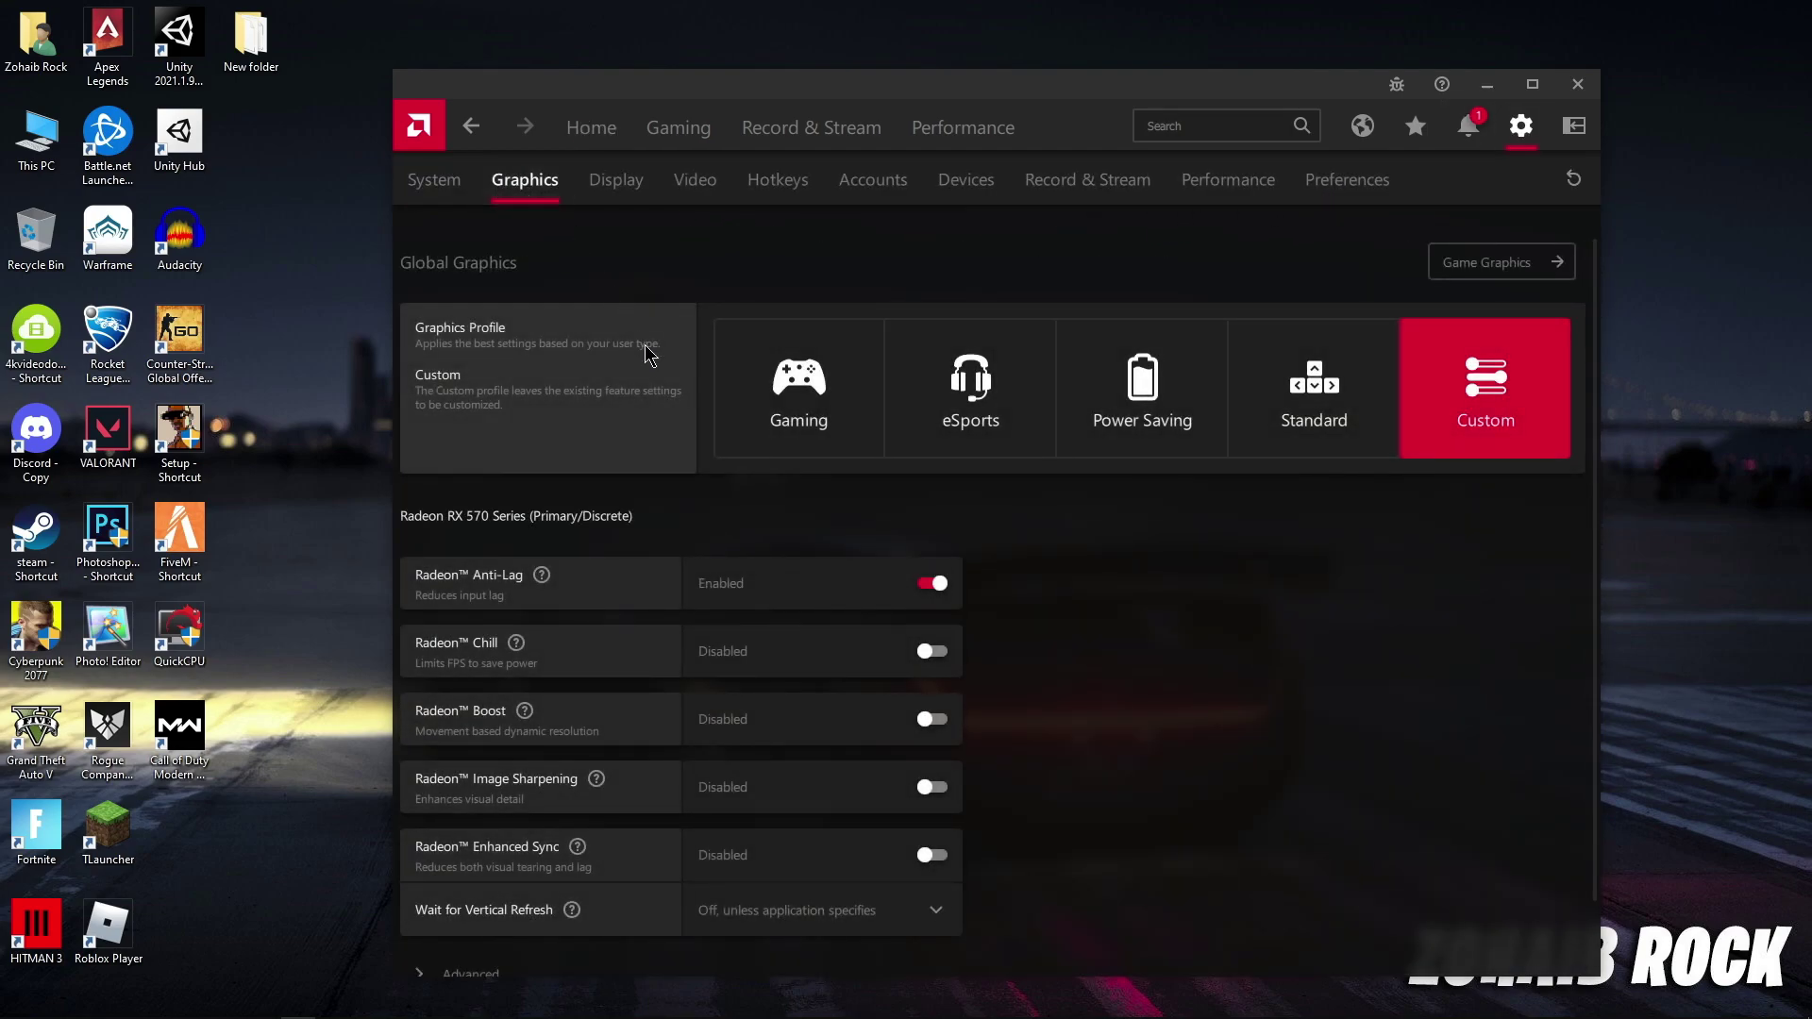
{"action": "scroll", "coordinate": [676, 909], "scroll_direction": "down", "scroll_amount": 1}
{"action": "left_click", "coordinate": [576, 887]}
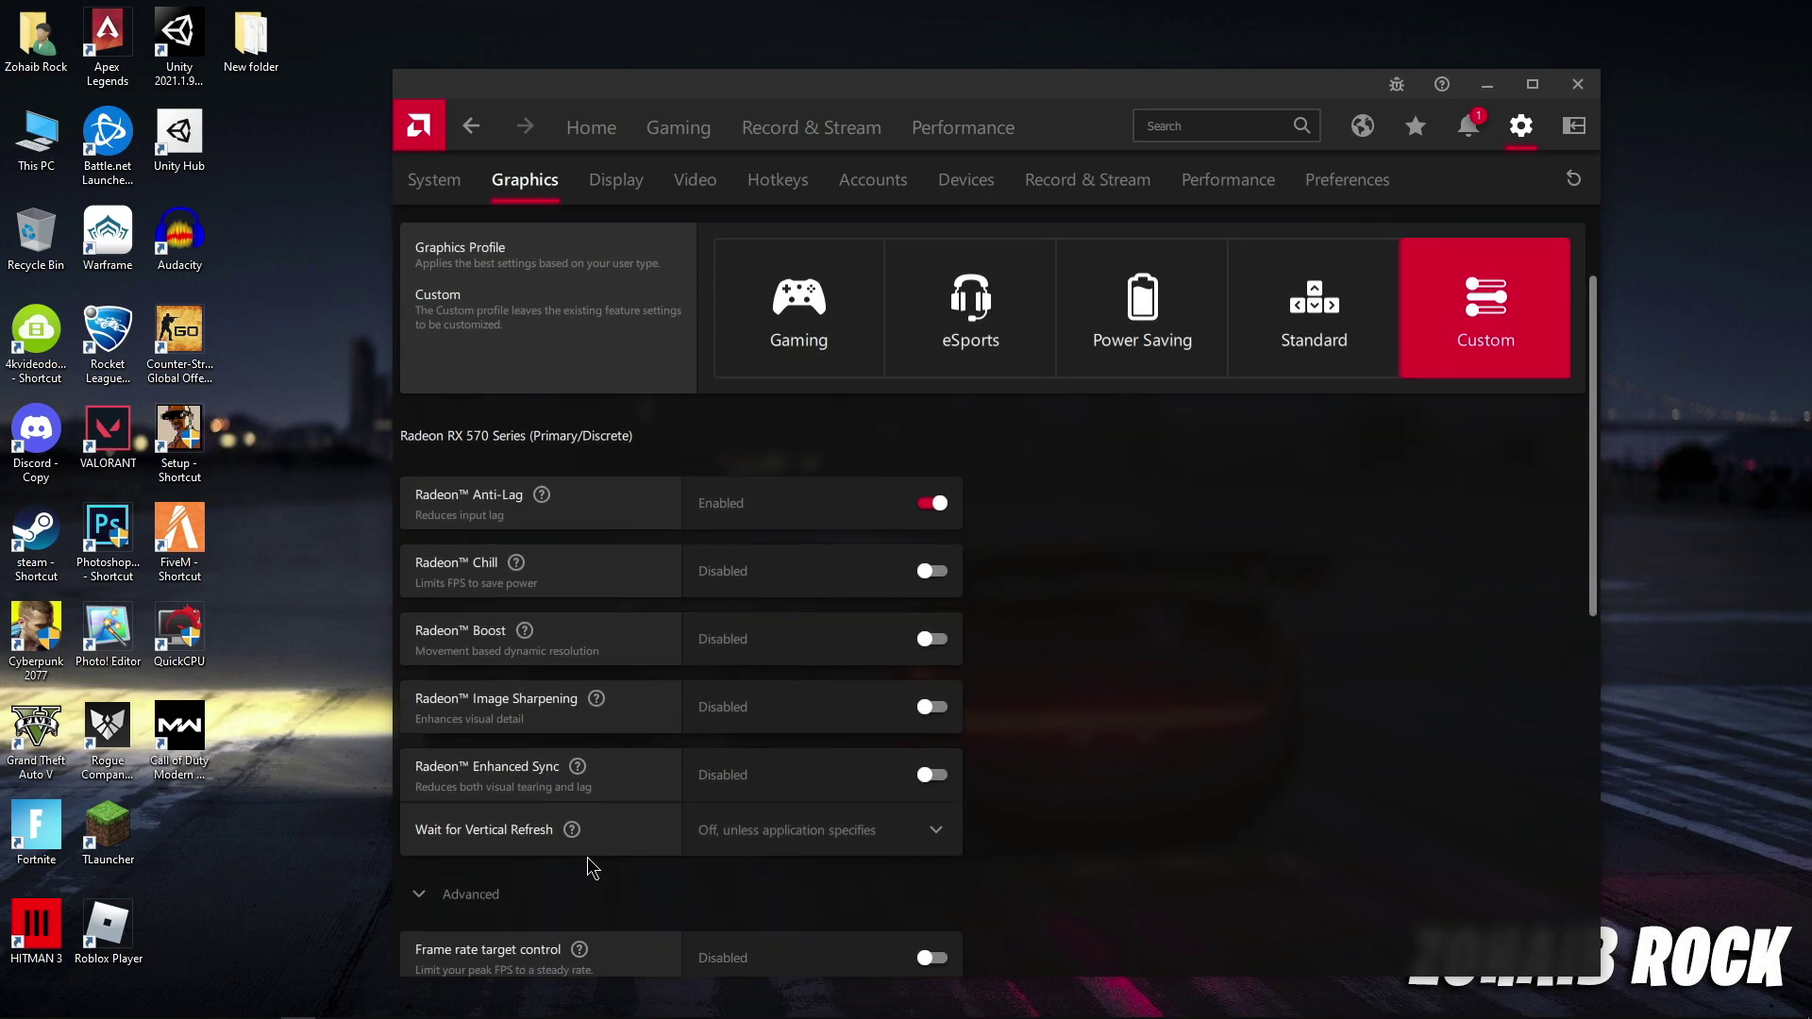
{"action": "scroll", "coordinate": [760, 695], "scroll_direction": "down", "scroll_amount": 3}
{"action": "scroll", "coordinate": [765, 688], "scroll_direction": "down", "scroll_amount": 5}
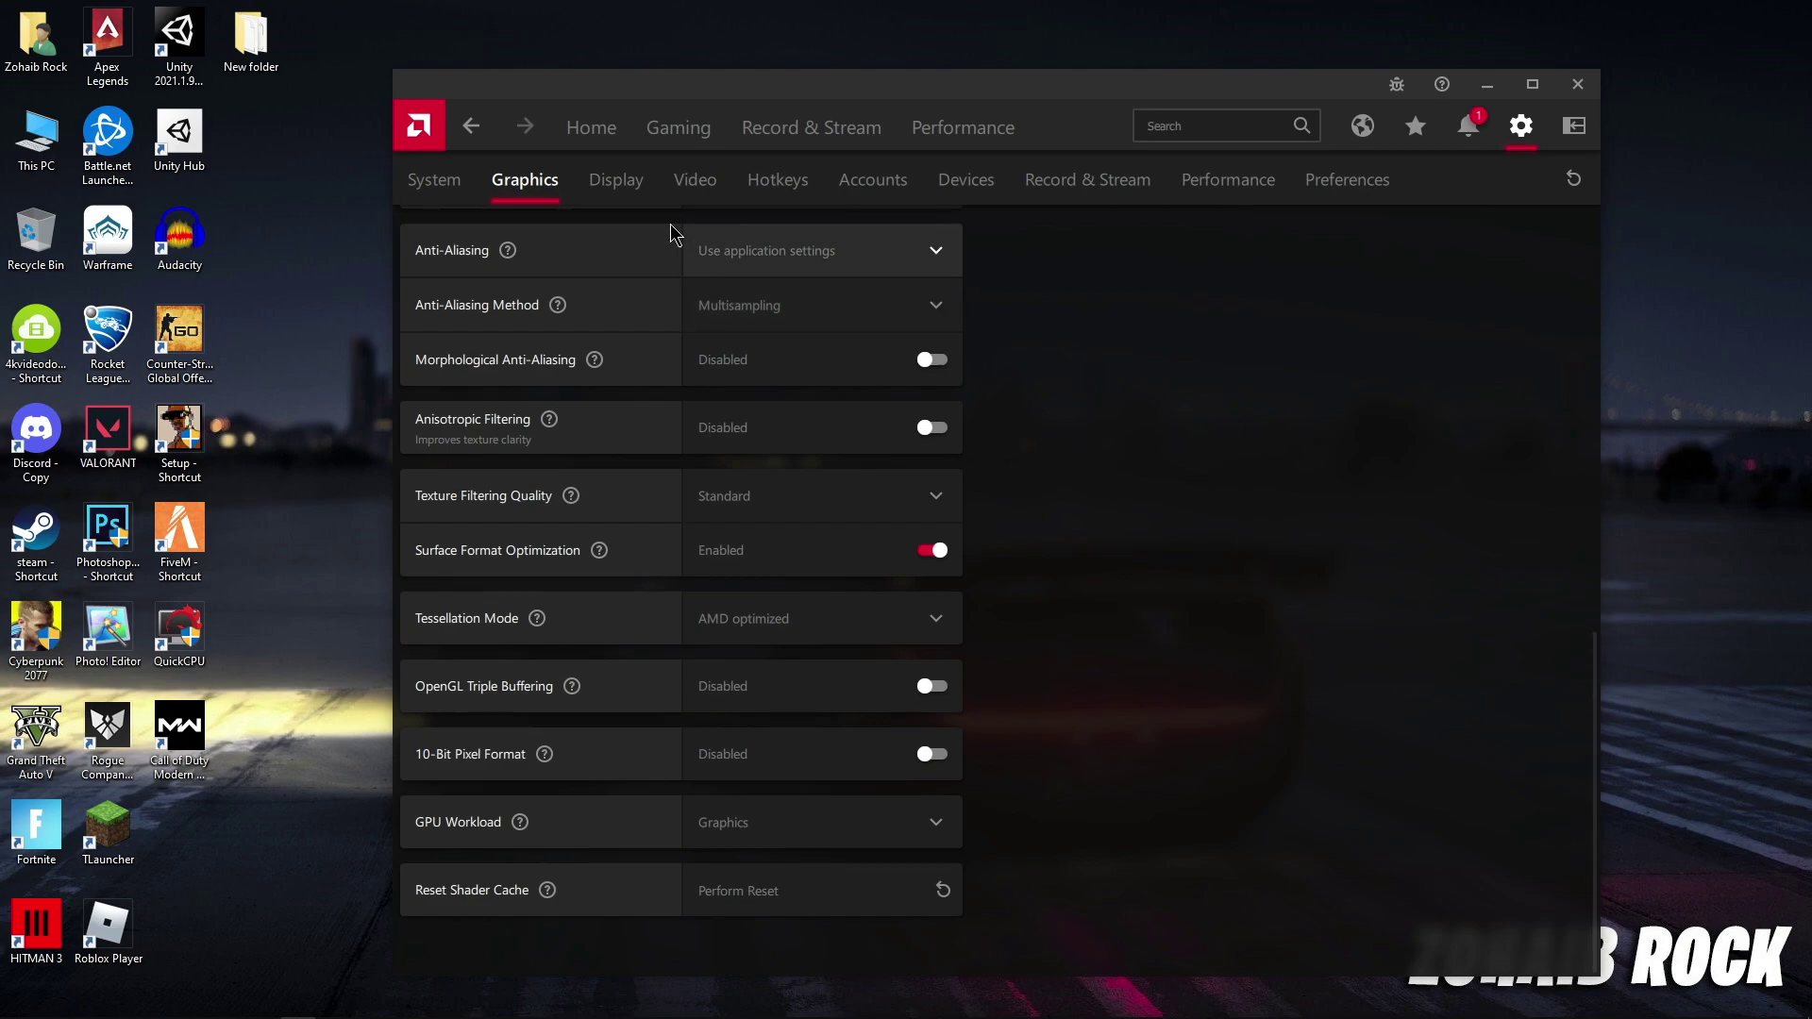
{"action": "left_click", "coordinate": [636, 188]}
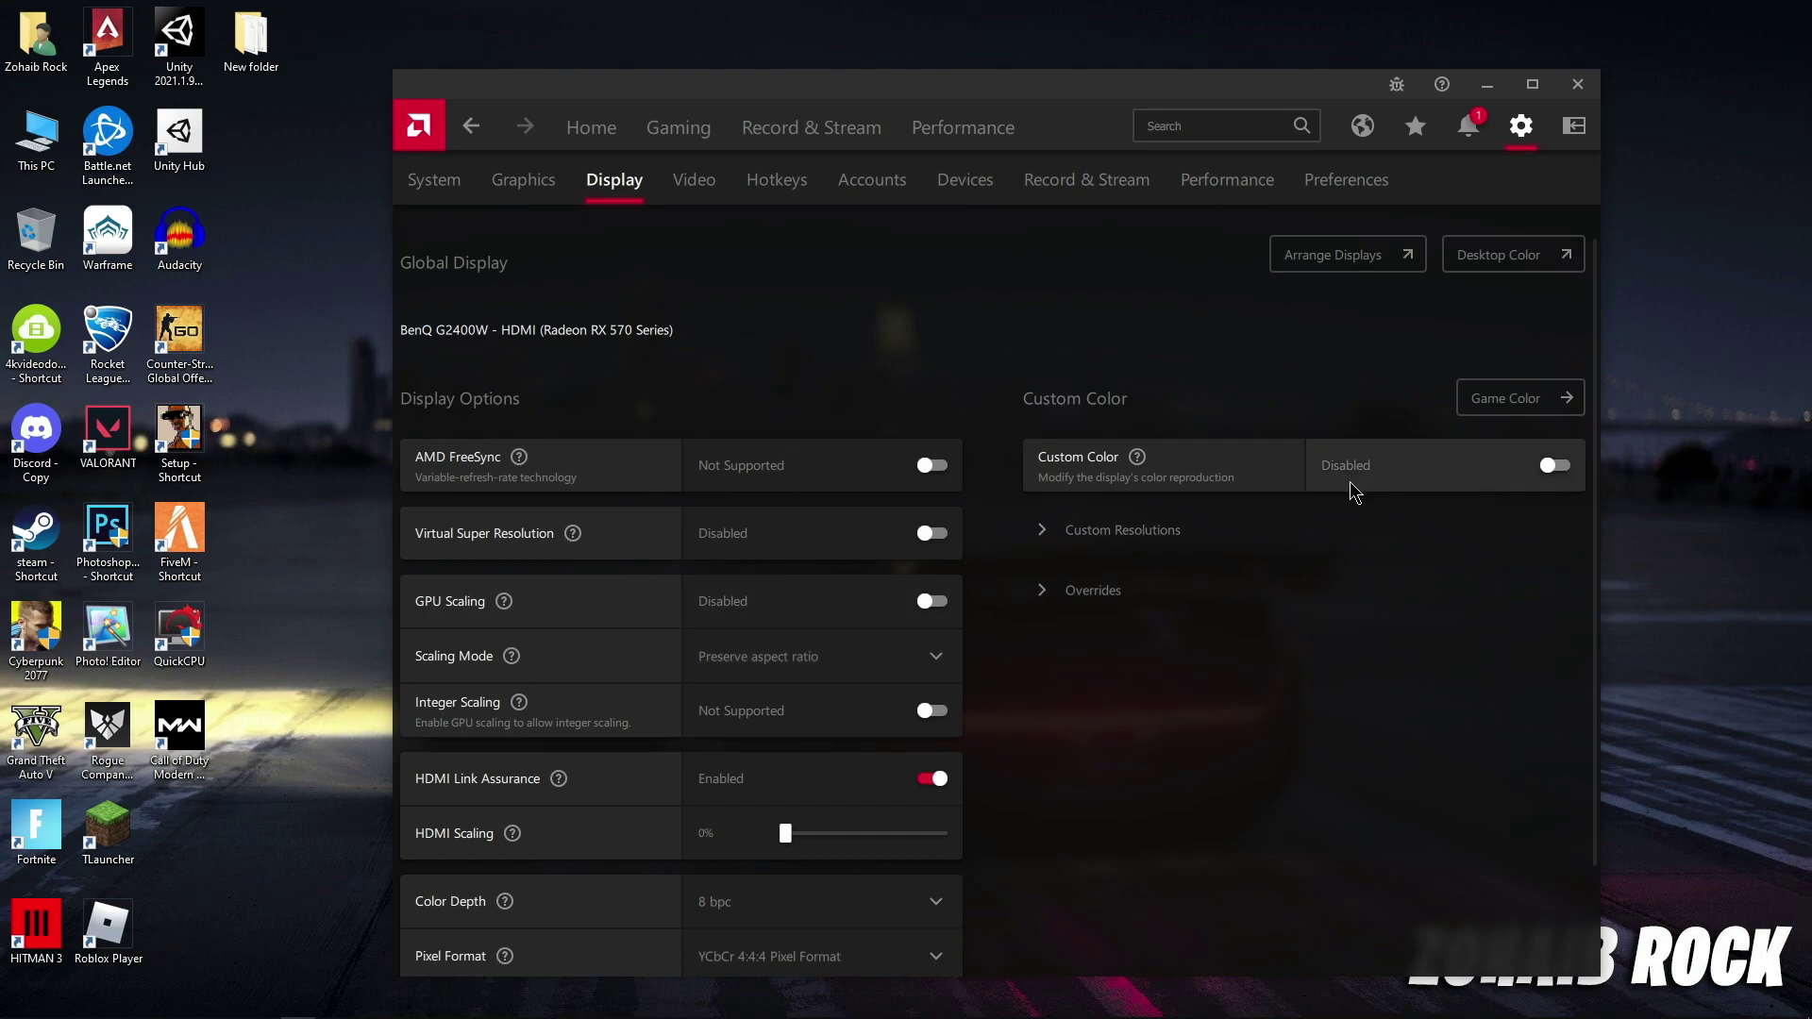
Step: Review the Display options, the Video profiles and the general Preferences in the Radeon settings
{"action": "scroll", "coordinate": [709, 566], "scroll_direction": "down", "scroll_amount": 2}
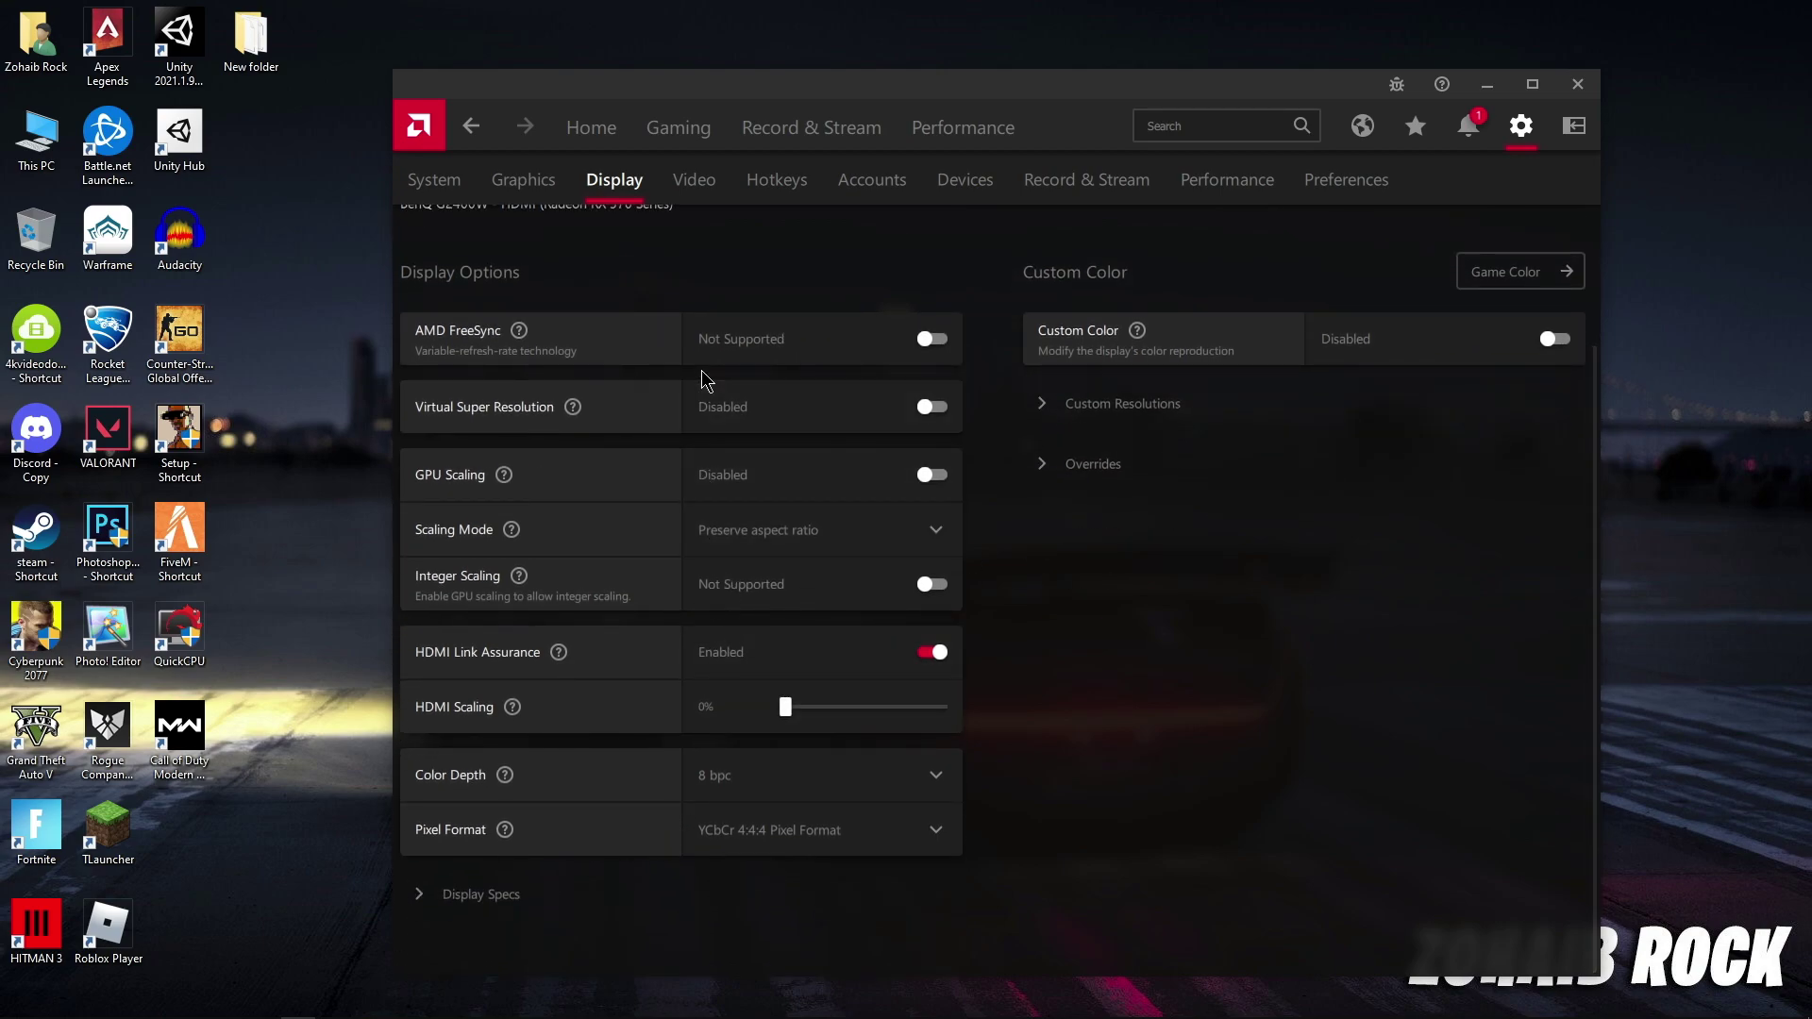
{"action": "scroll", "coordinate": [704, 311], "scroll_direction": "up", "scroll_amount": 2}
{"action": "left_click", "coordinate": [697, 206]}
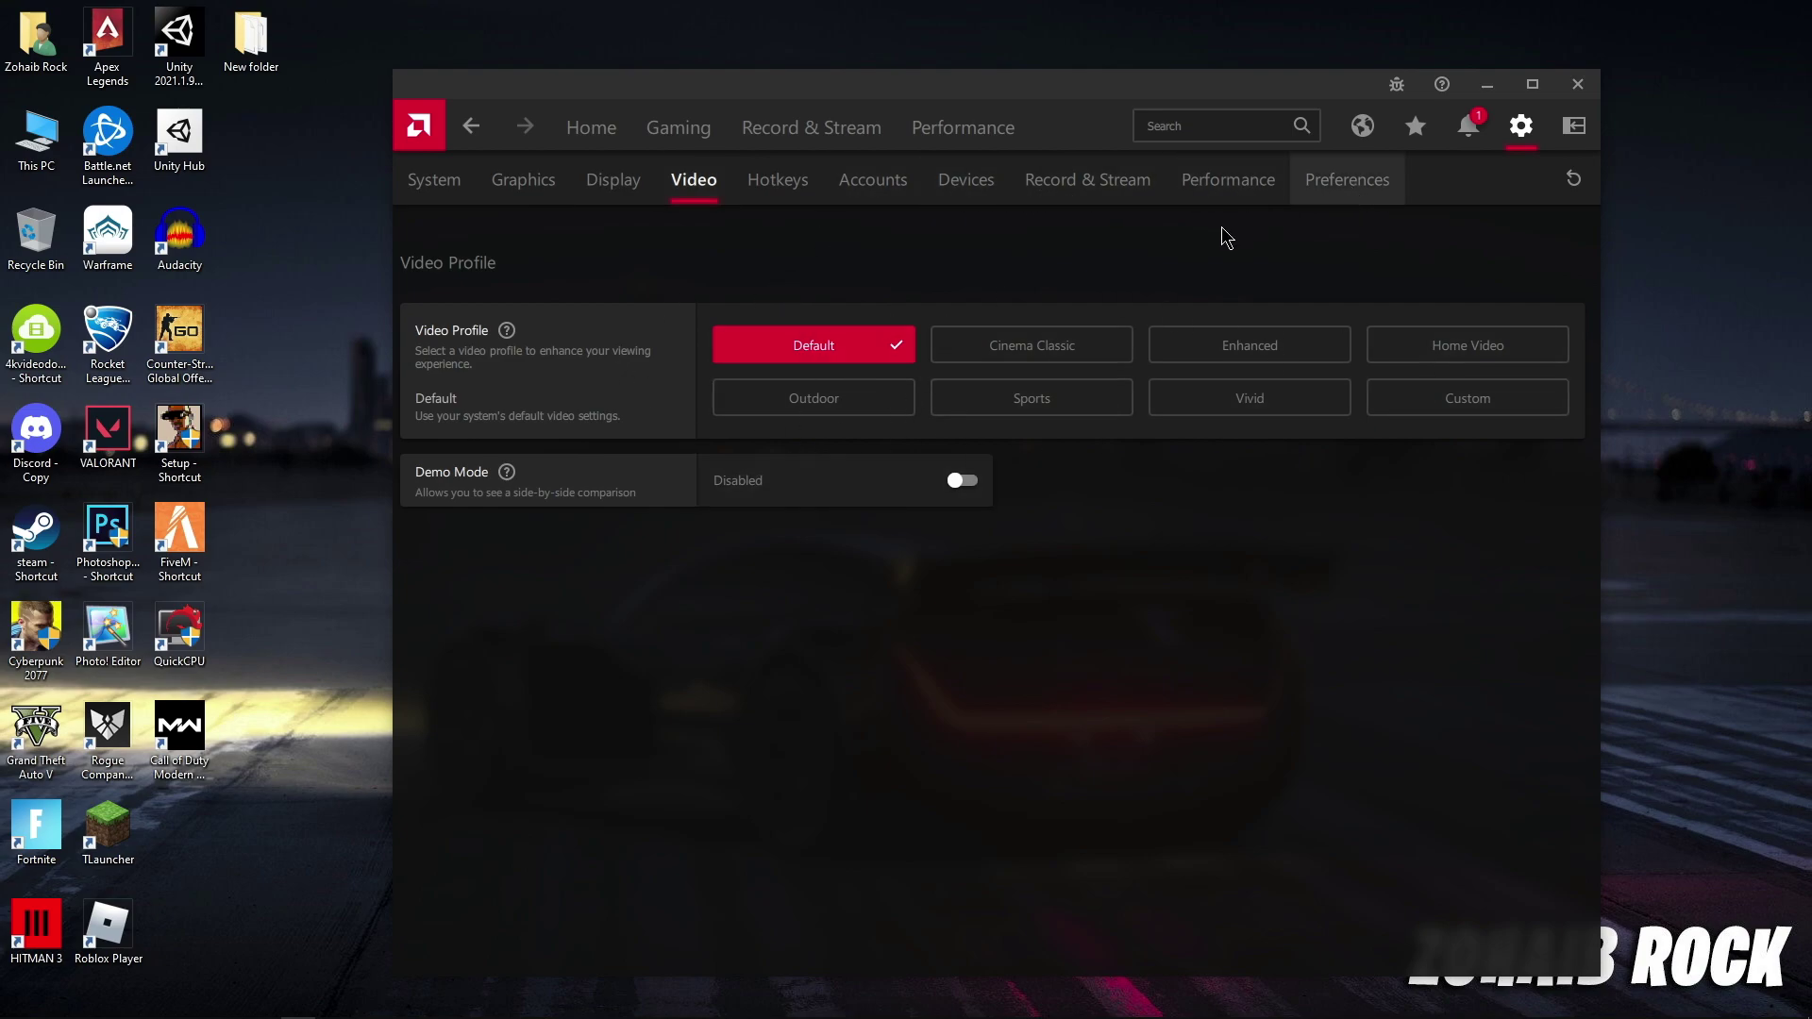
{"action": "left_click_drag", "start_coordinate": [1104, 117], "coordinate": [990, 56]}
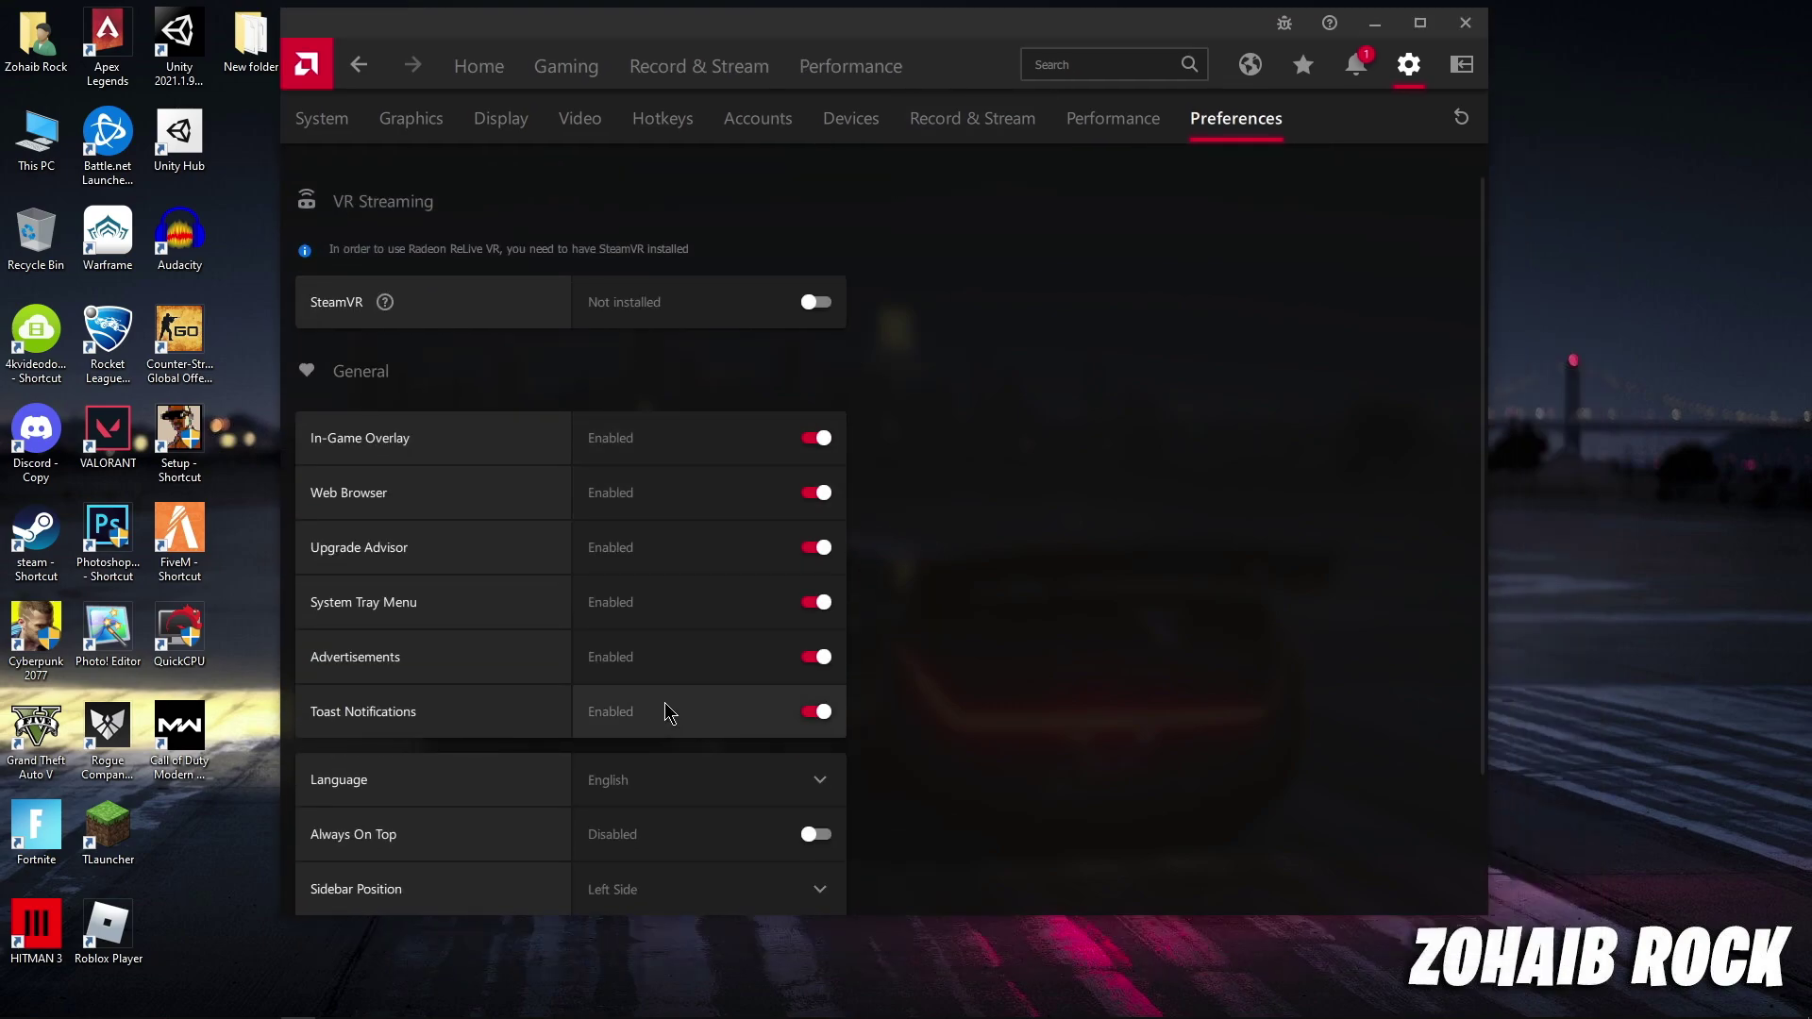
{"action": "scroll", "coordinate": [689, 693], "scroll_direction": "down", "scroll_amount": 3}
{"action": "scroll", "coordinate": [715, 733], "scroll_direction": "up", "scroll_amount": 3}
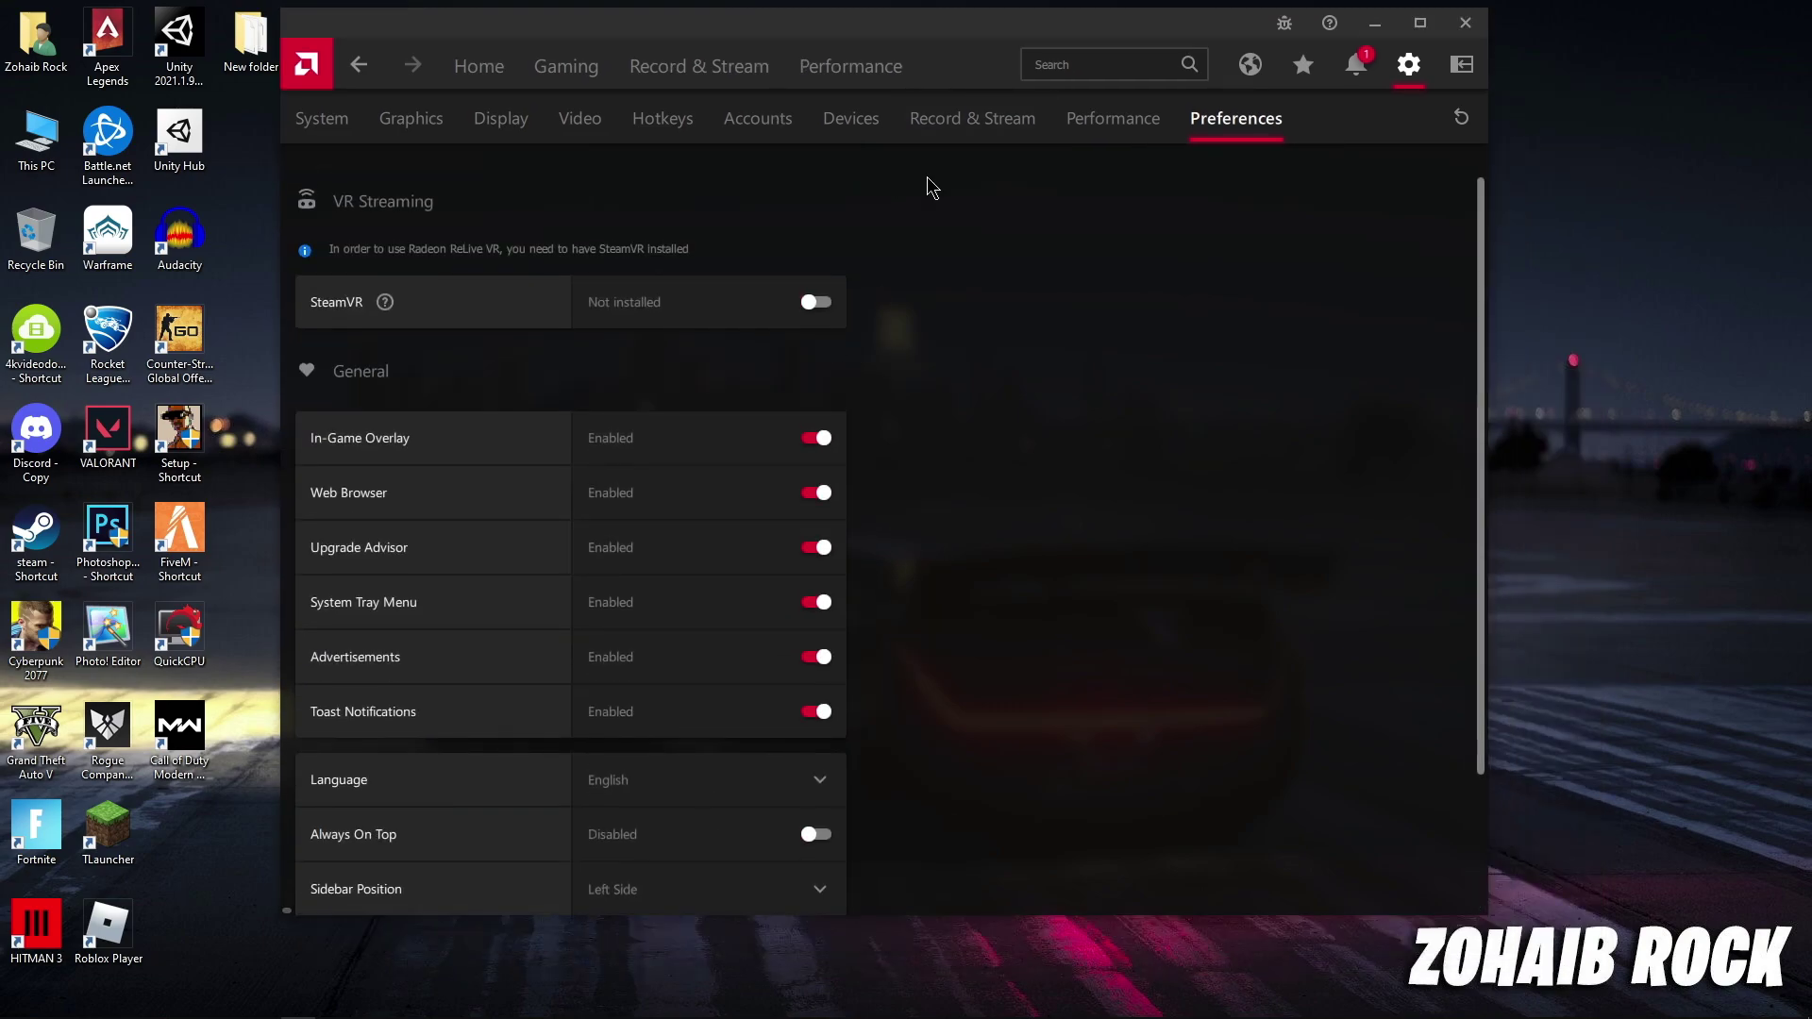
Step: Enable Show Metrics Overlay in the Performance settings and turn on Show Graphs & Meters in the metrics overlay options
{"action": "left_click", "coordinate": [1075, 113]}
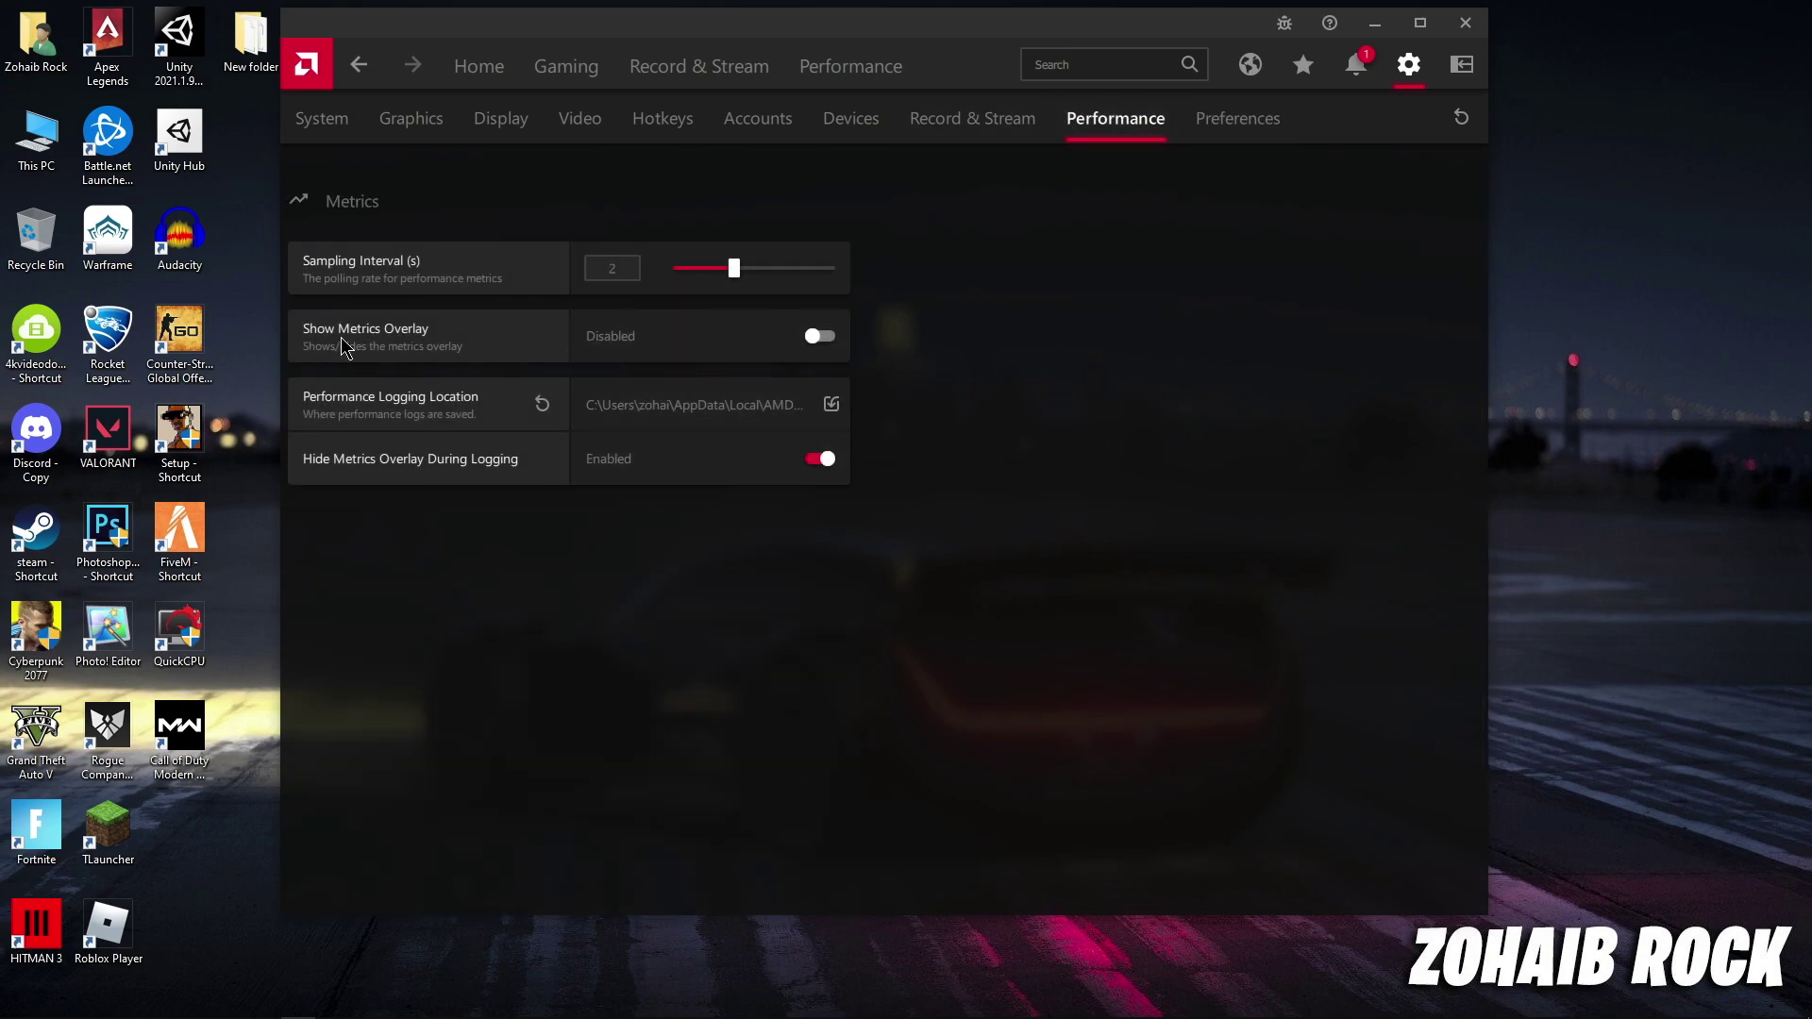
{"action": "left_click", "coordinate": [782, 341]}
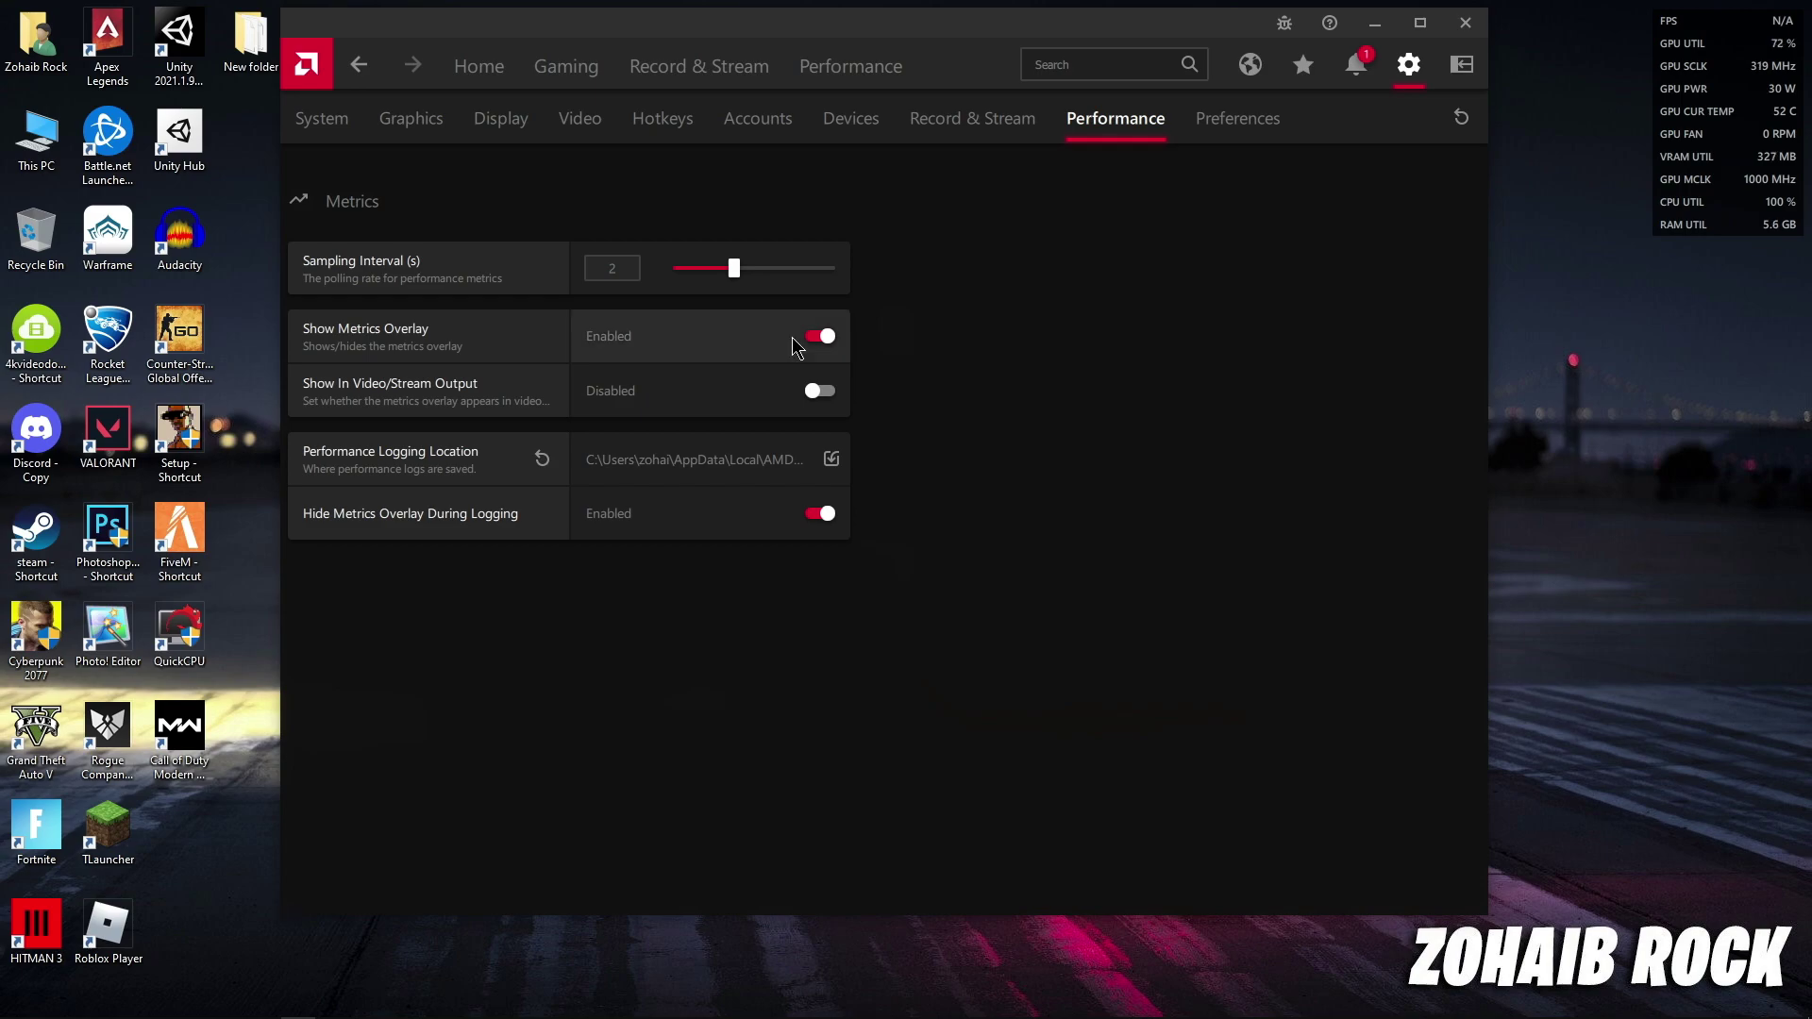
{"action": "left_click", "coordinate": [904, 87]}
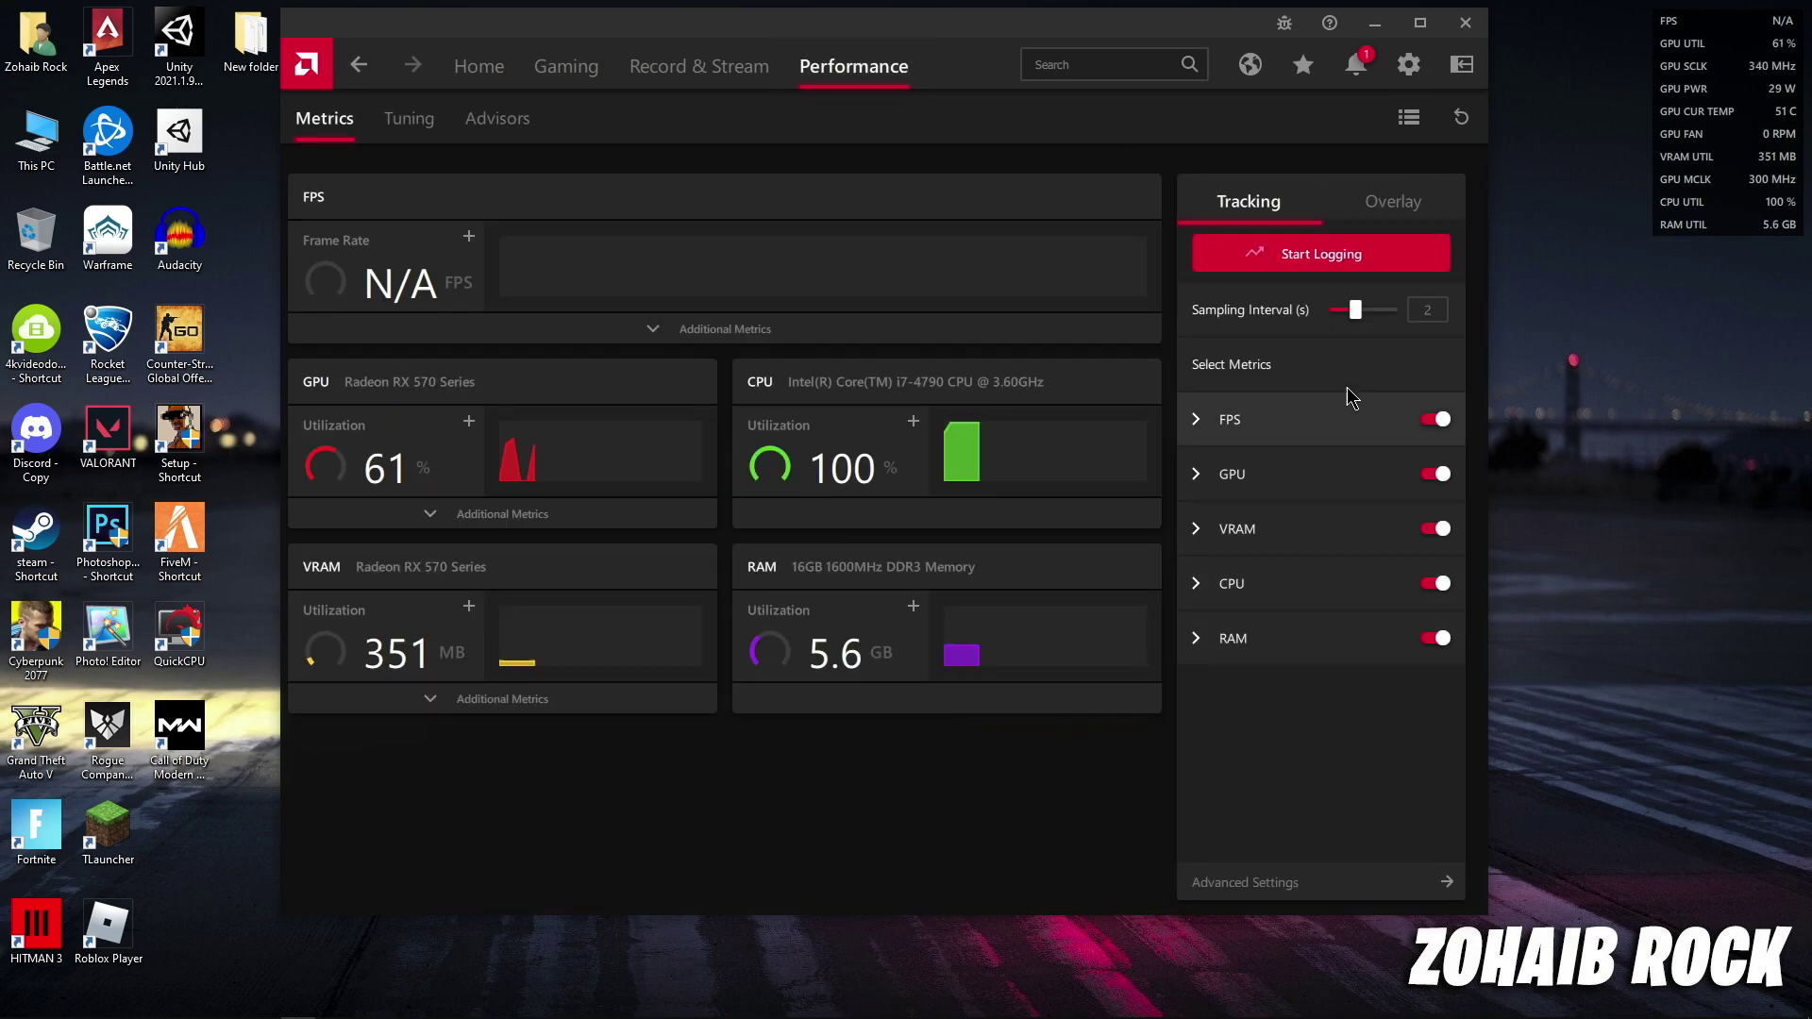
{"action": "left_click", "coordinate": [1392, 206]}
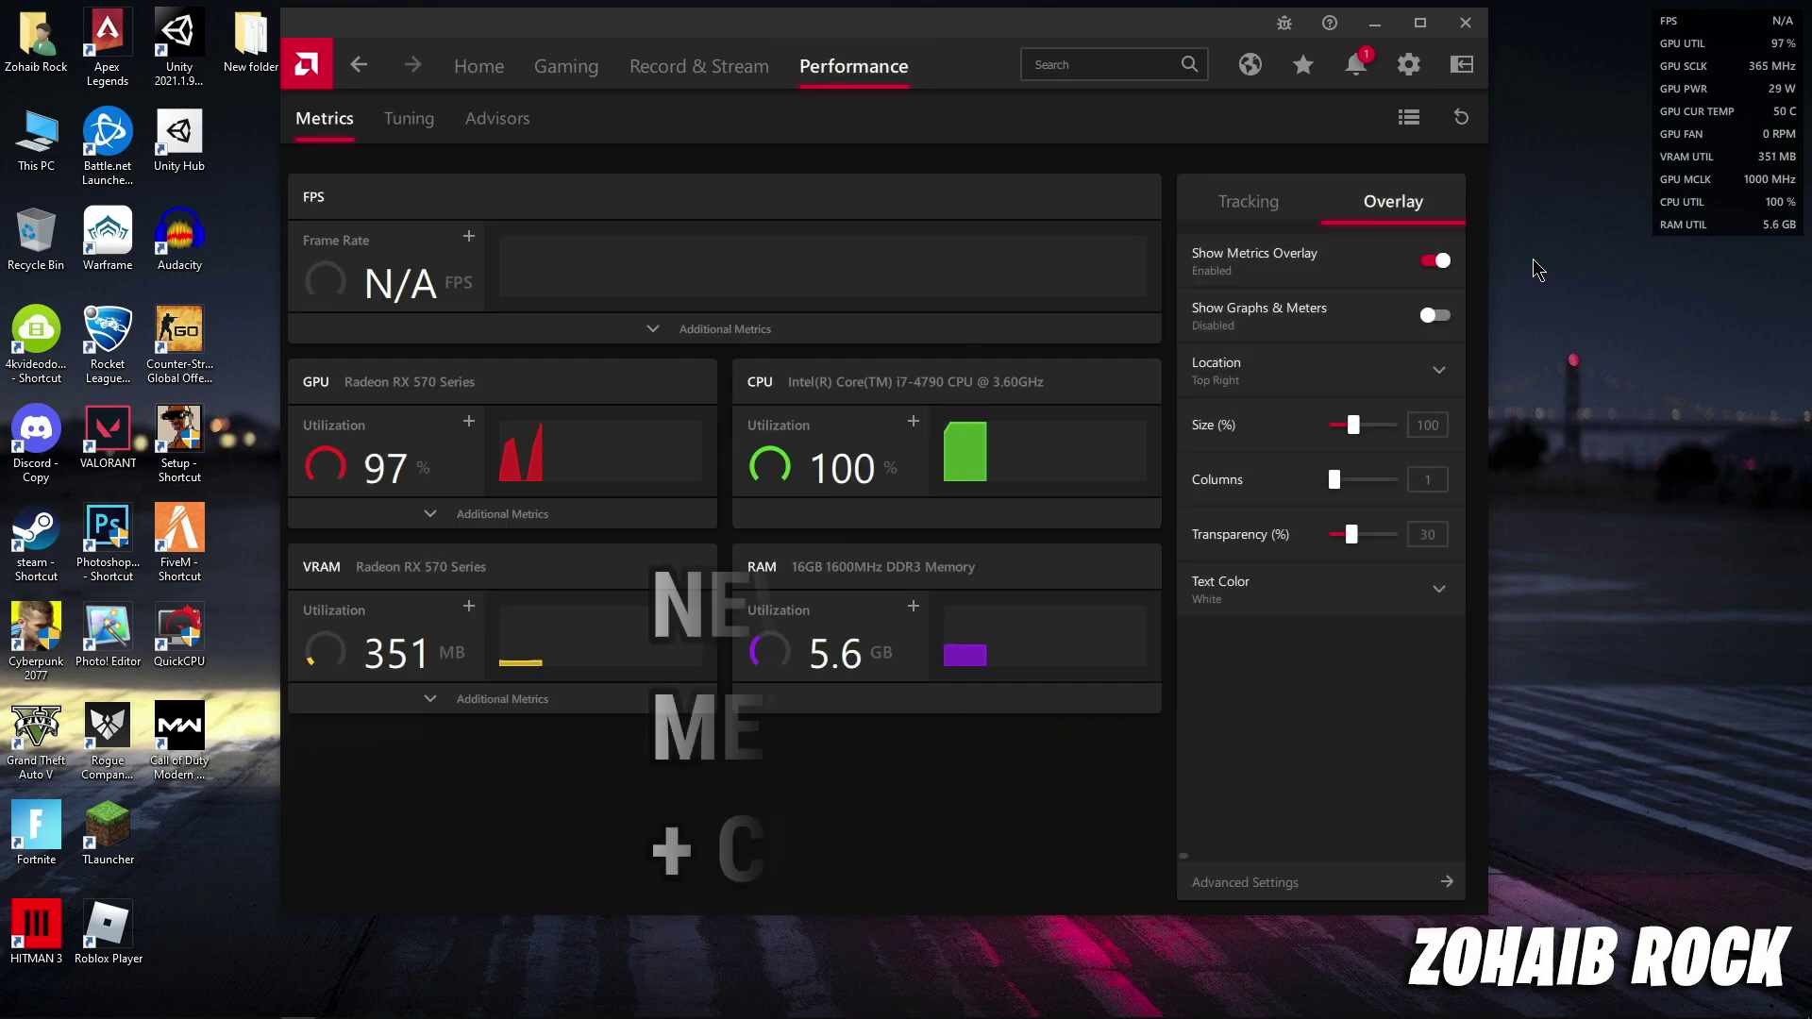
{"action": "left_click", "coordinate": [1429, 317]}
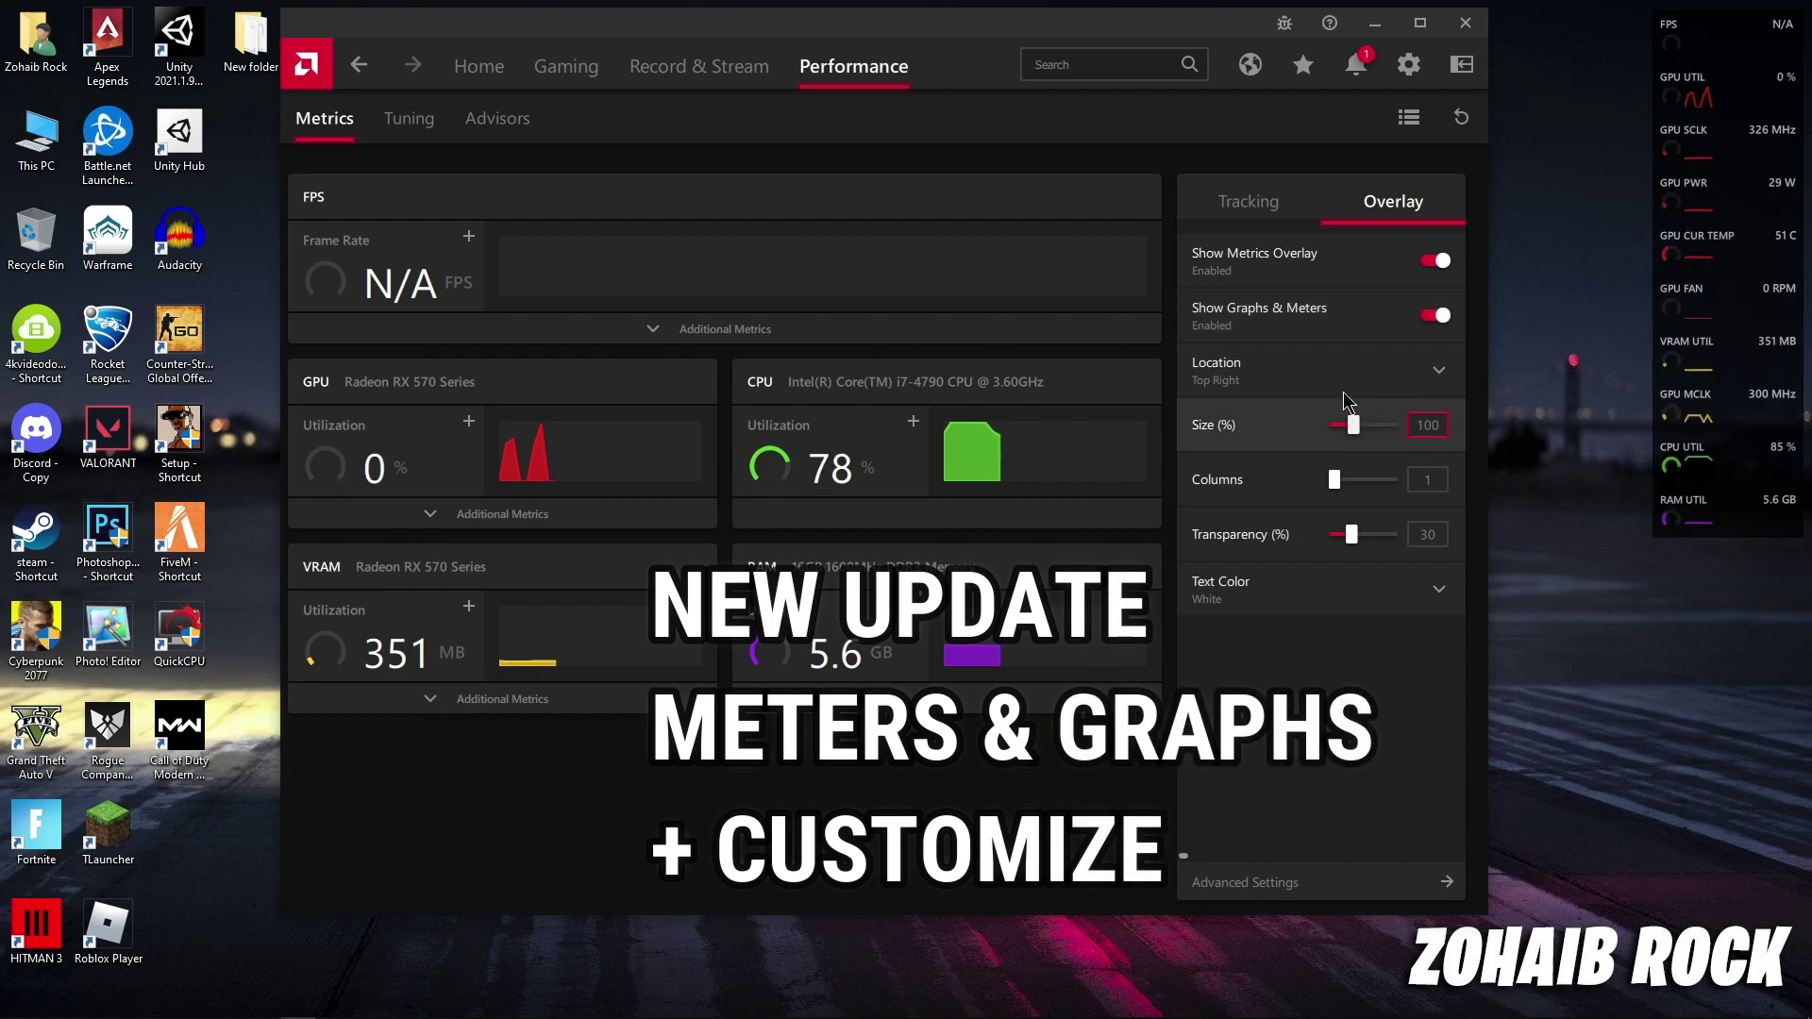
Step: Try the metrics overlay with 4 columns, settle on 2 columns, and move the window slightly away from the overlay
{"action": "left_click_drag", "start_coordinate": [1333, 479], "coordinate": [1353, 482]}
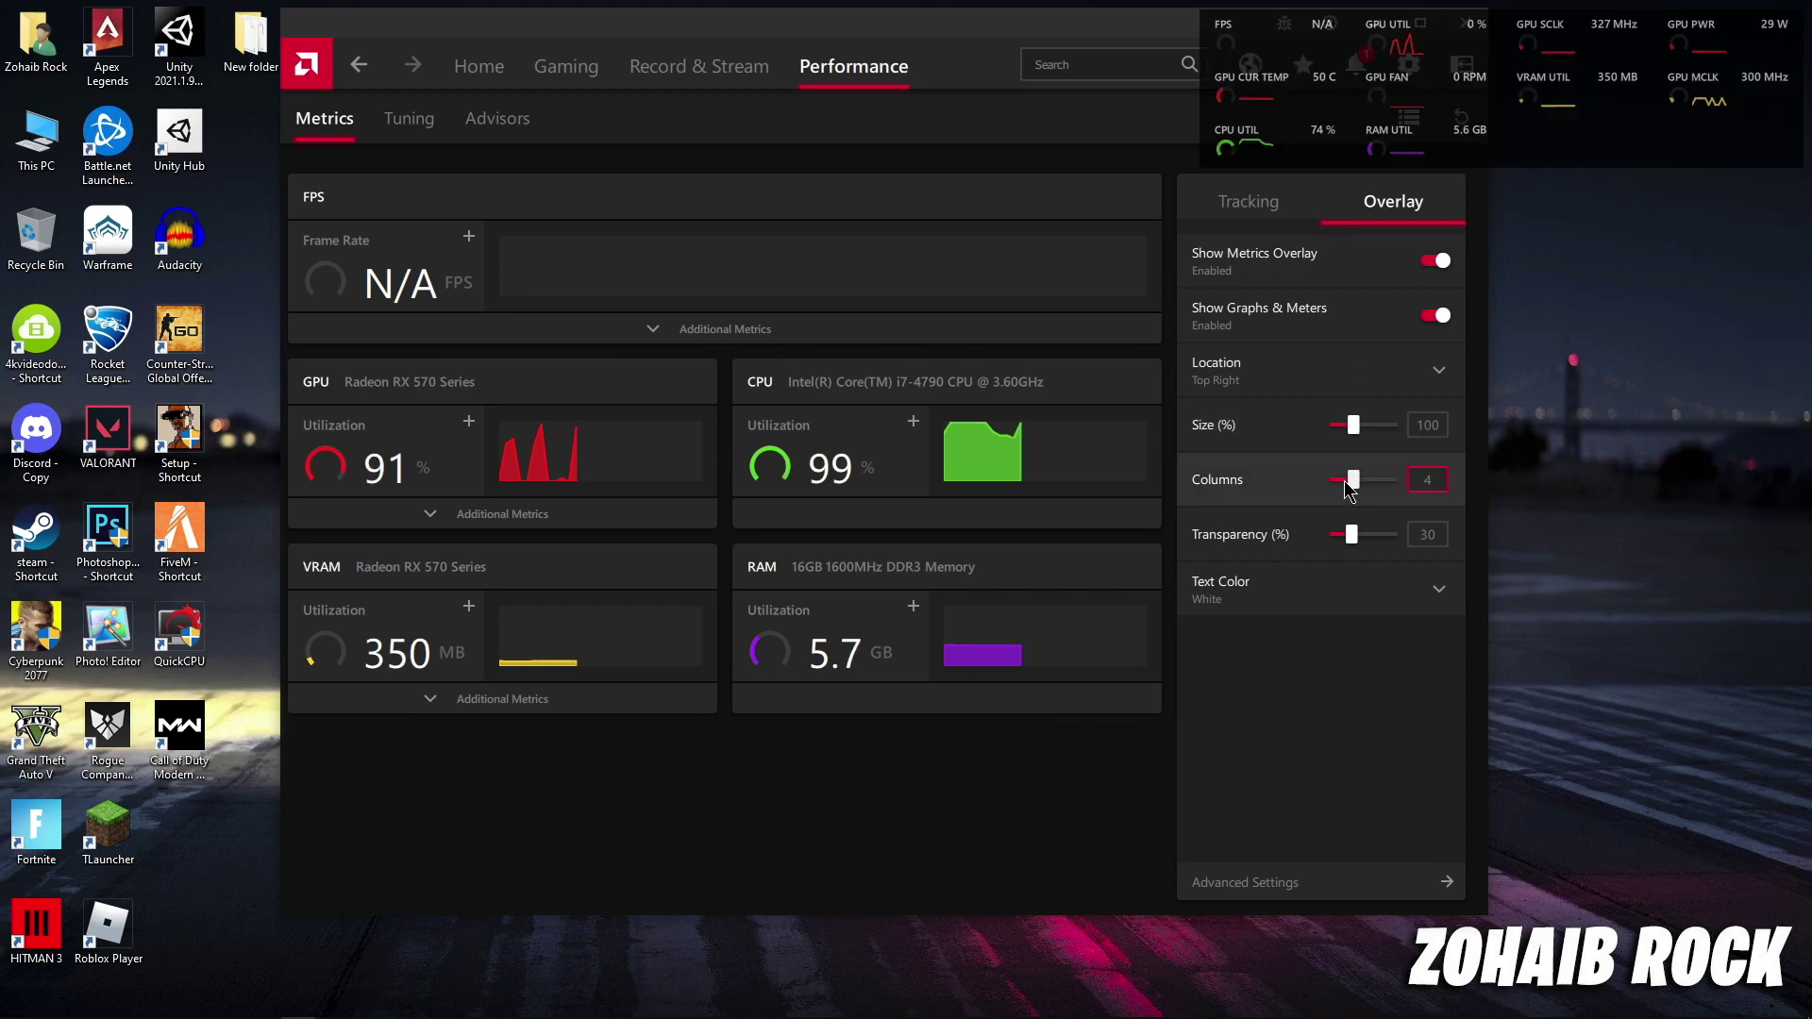
{"action": "left_click_drag", "start_coordinate": [1348, 482], "coordinate": [1338, 481]}
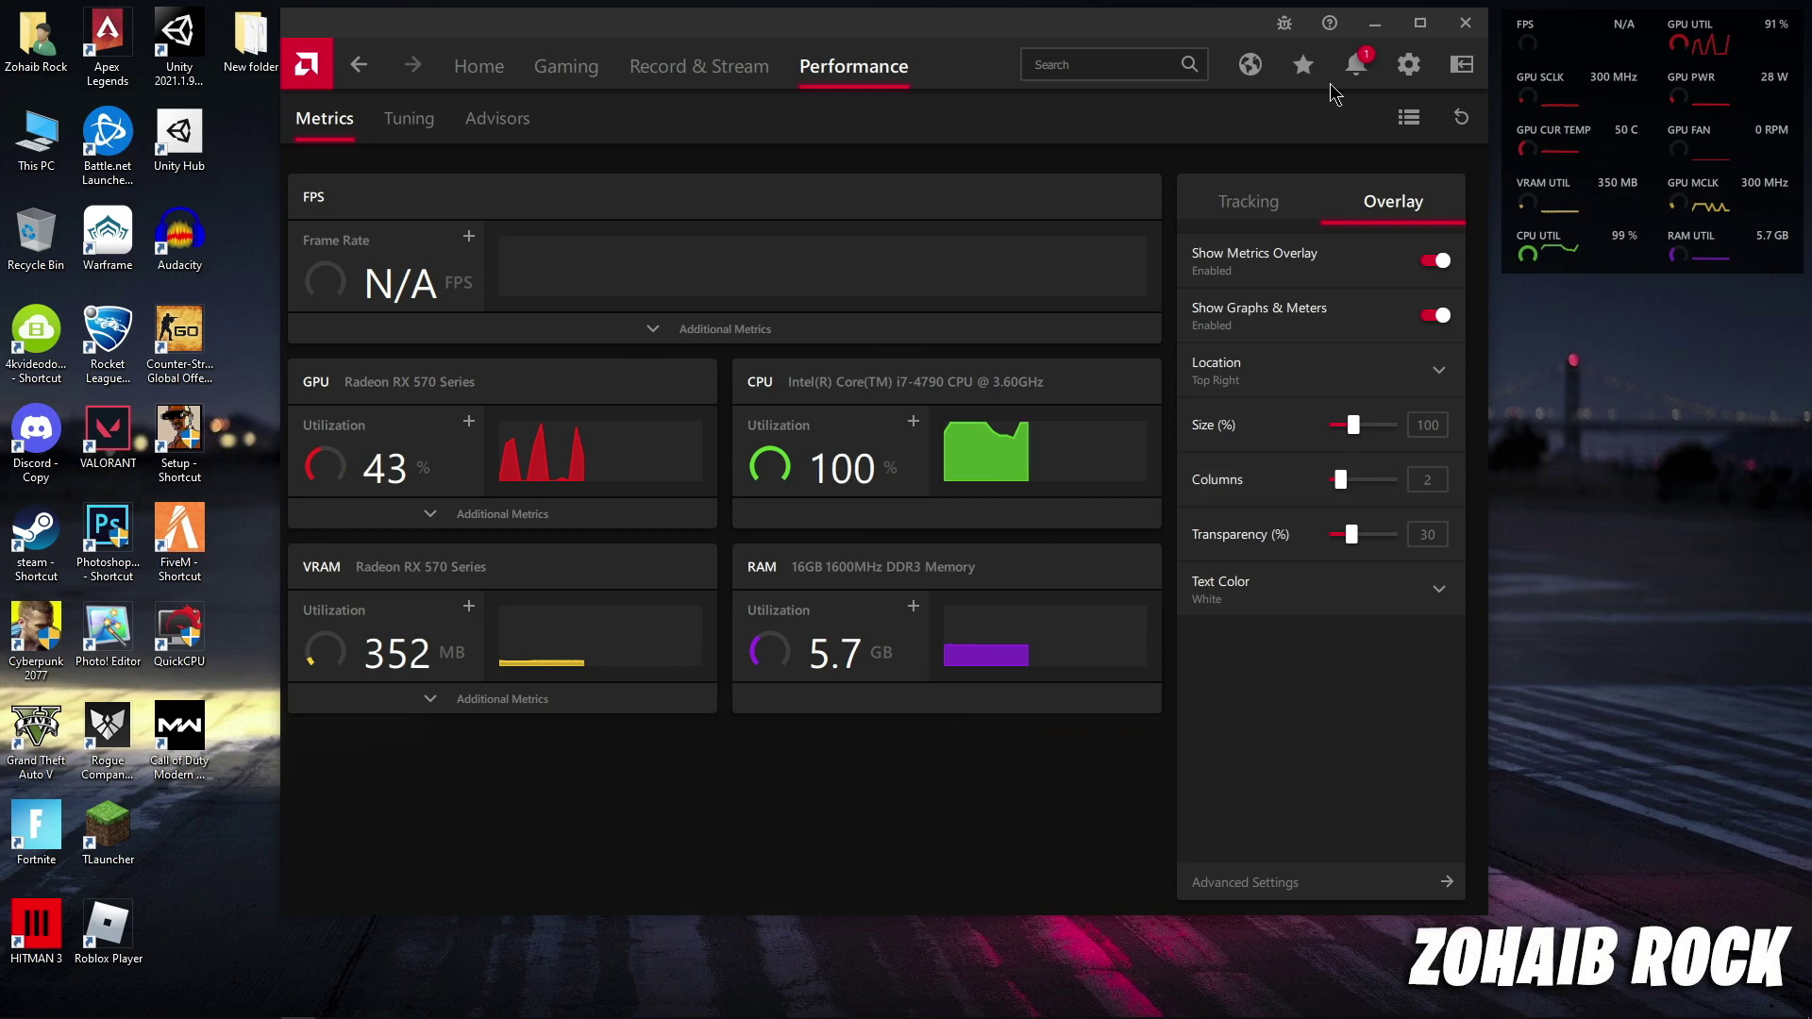
{"action": "left_click_drag", "start_coordinate": [1104, 38], "coordinate": [1052, 35]}
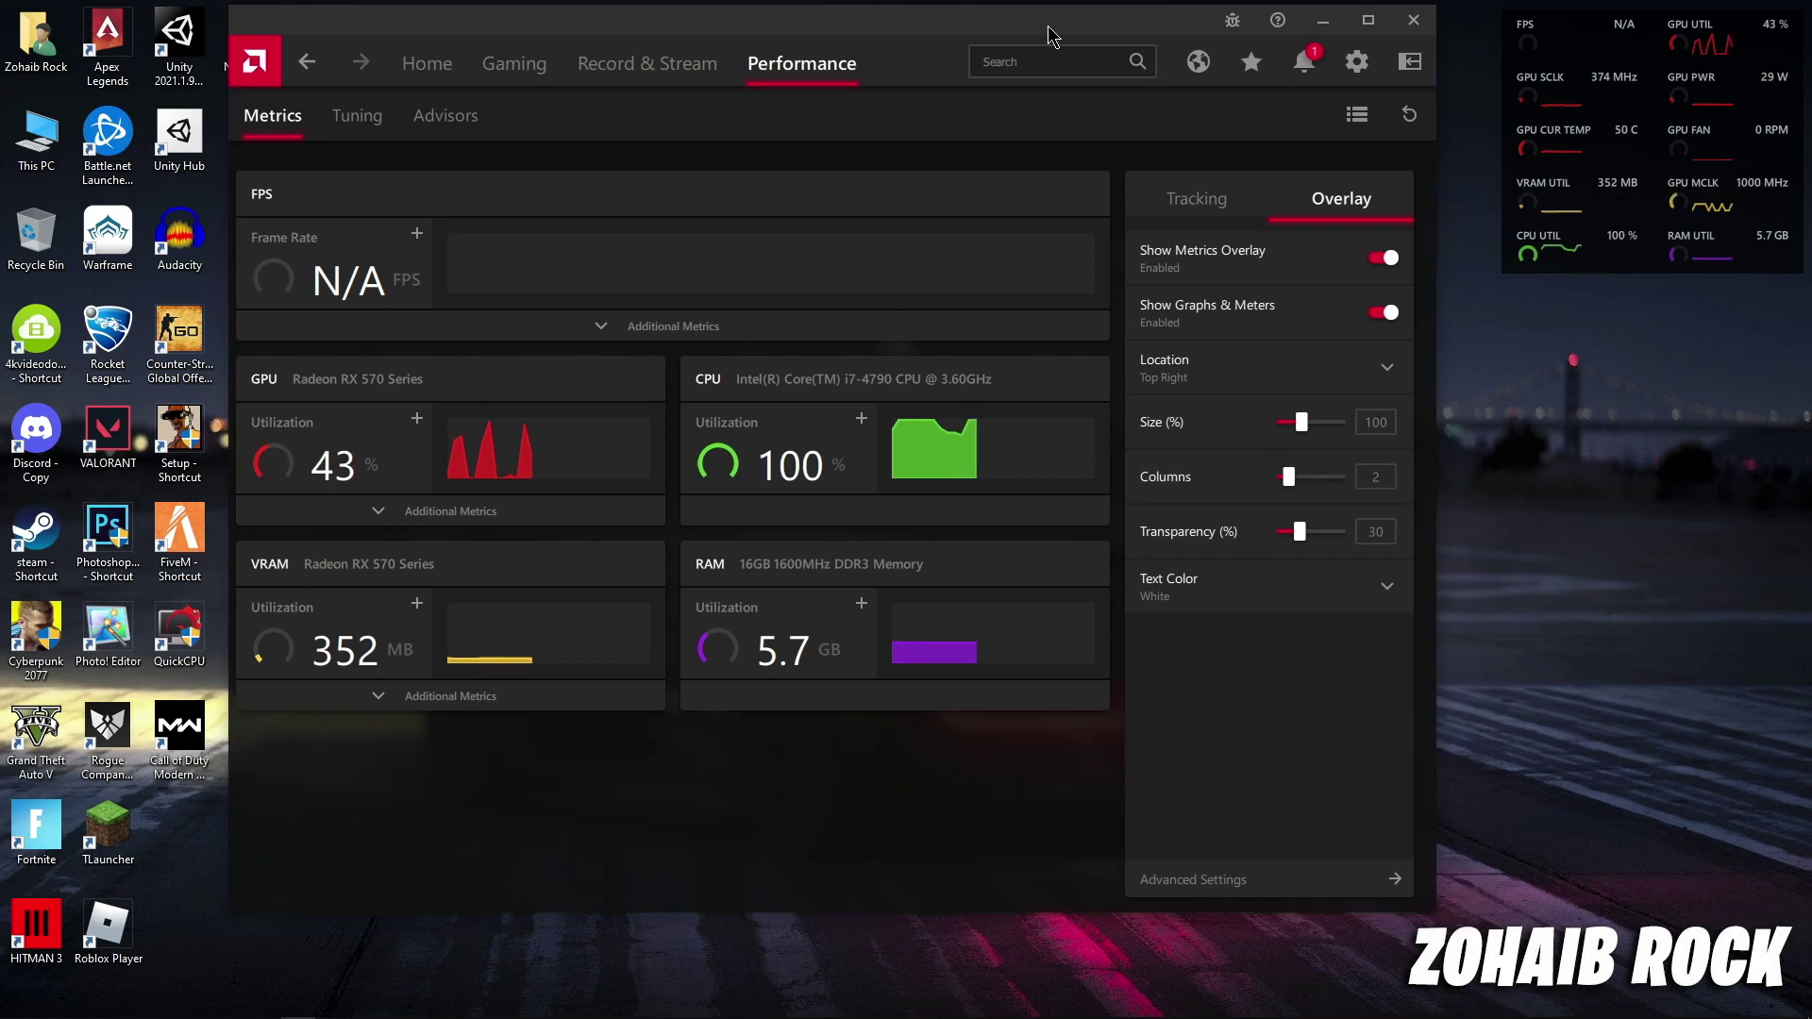
Step: Try Blue, Magenta and Custom as the metrics overlay's text color and return it to White
{"action": "left_click", "coordinate": [1311, 589]}
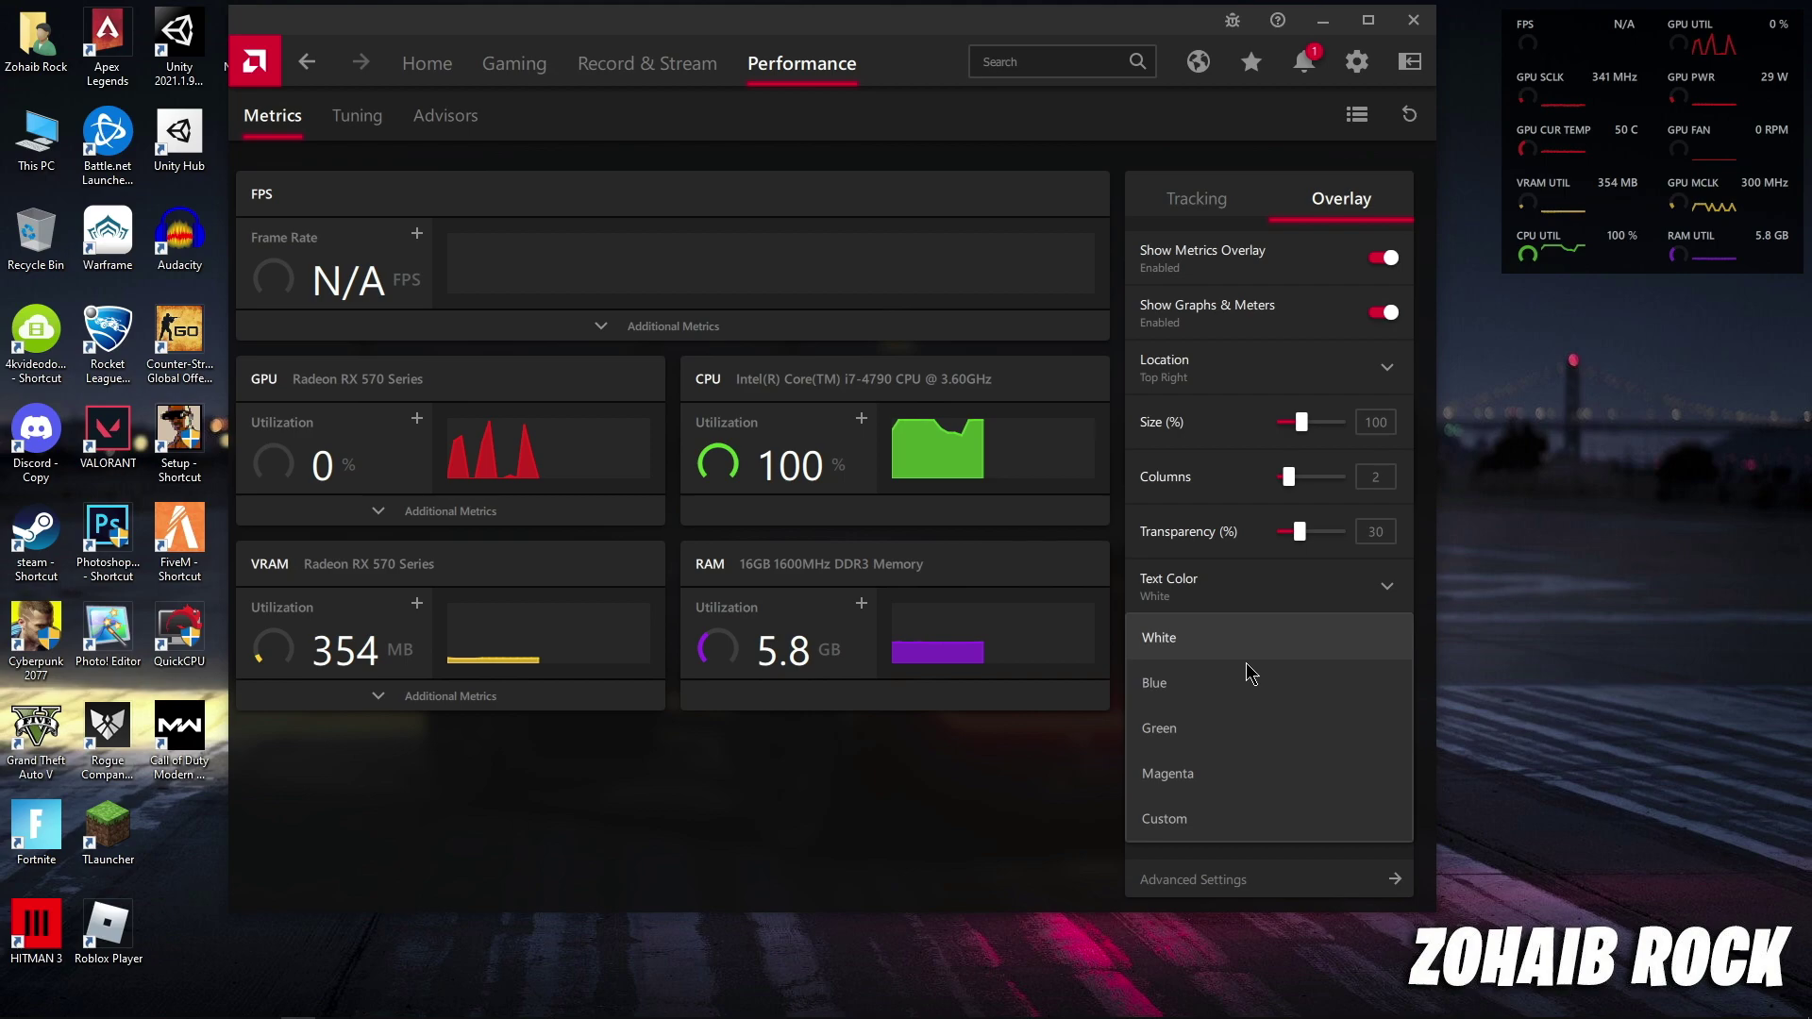
{"action": "left_click", "coordinate": [1251, 680]}
{"action": "left_click", "coordinate": [1369, 587]}
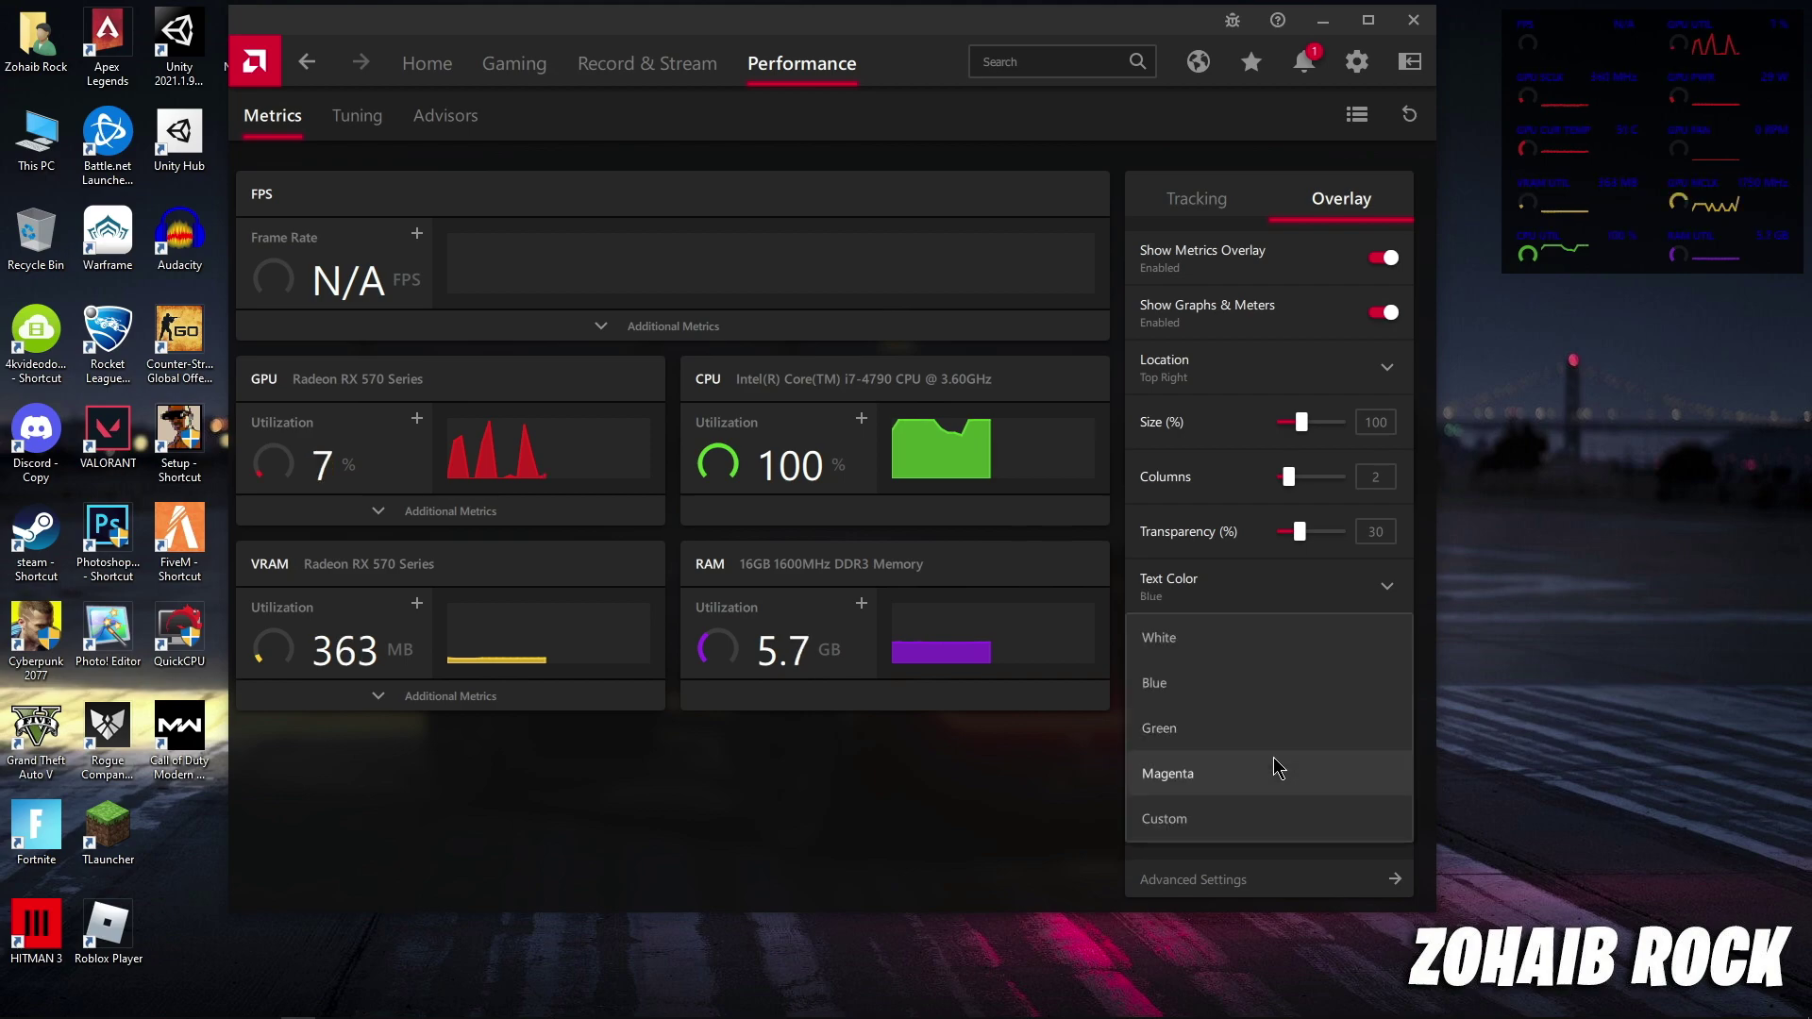
{"action": "left_click", "coordinate": [1276, 769]}
{"action": "left_click", "coordinate": [1295, 600]}
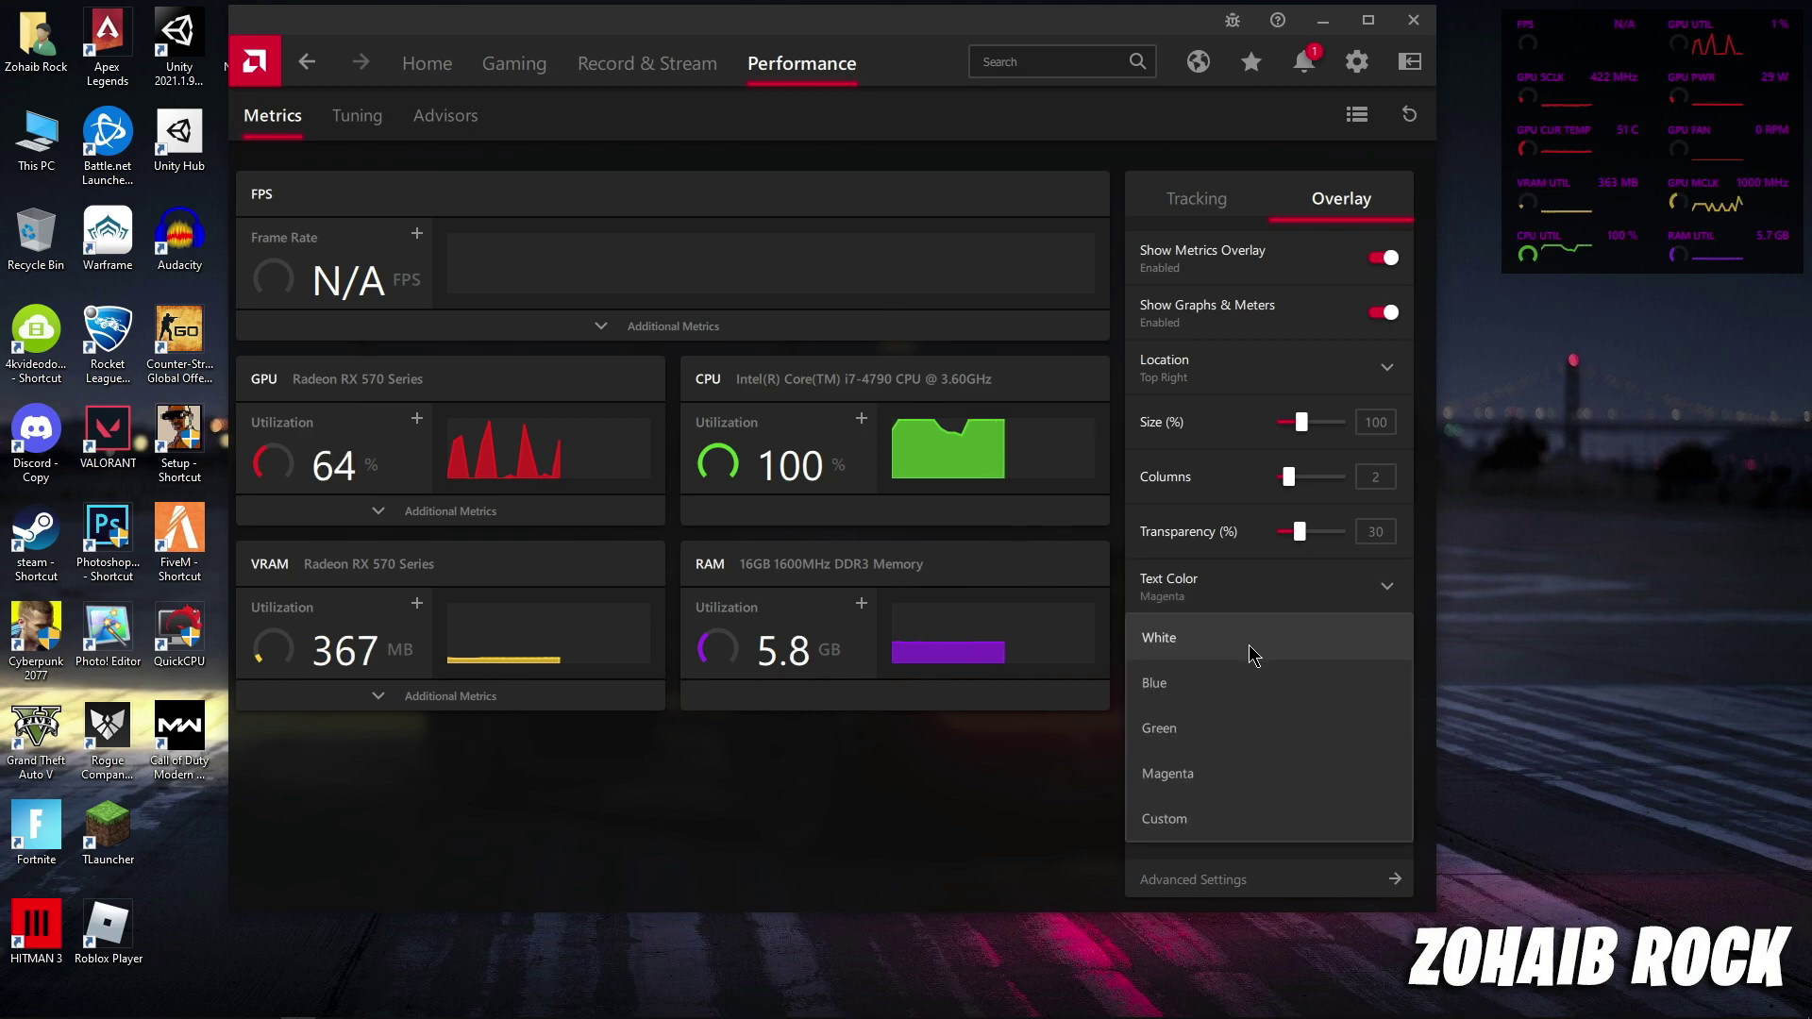
{"action": "left_click", "coordinate": [1227, 818]}
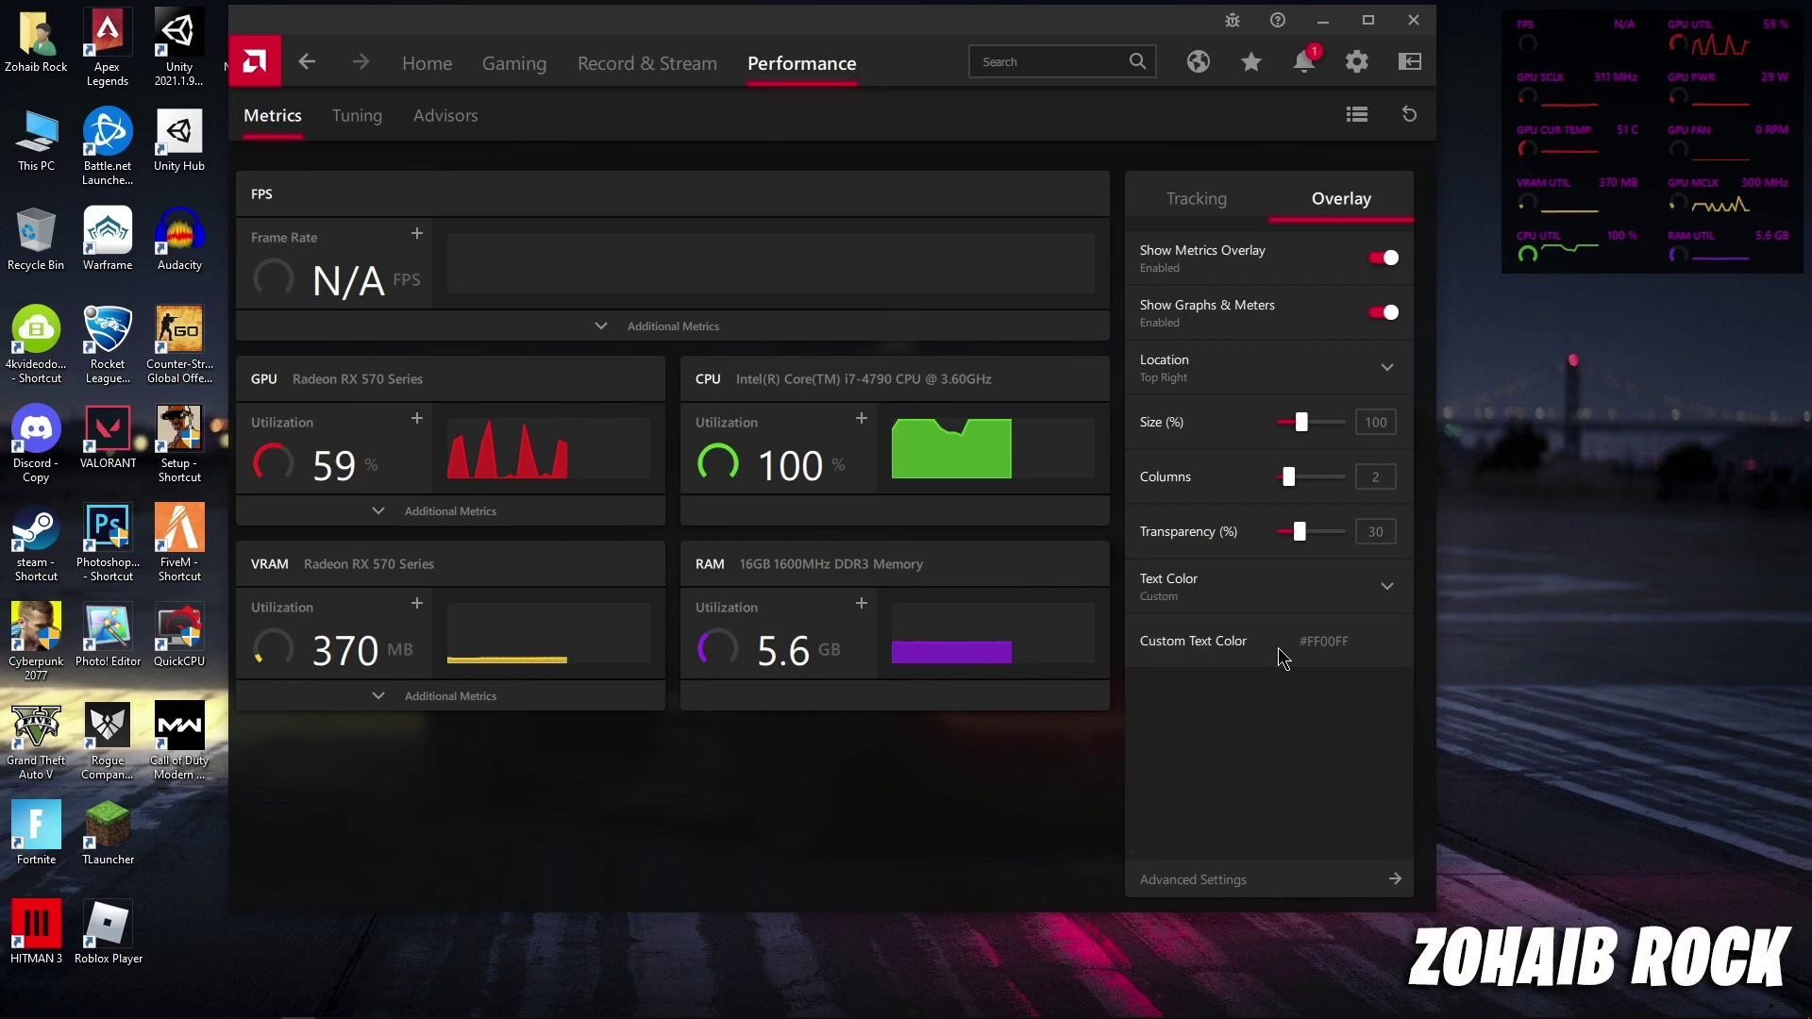
{"action": "left_click", "coordinate": [1339, 599]}
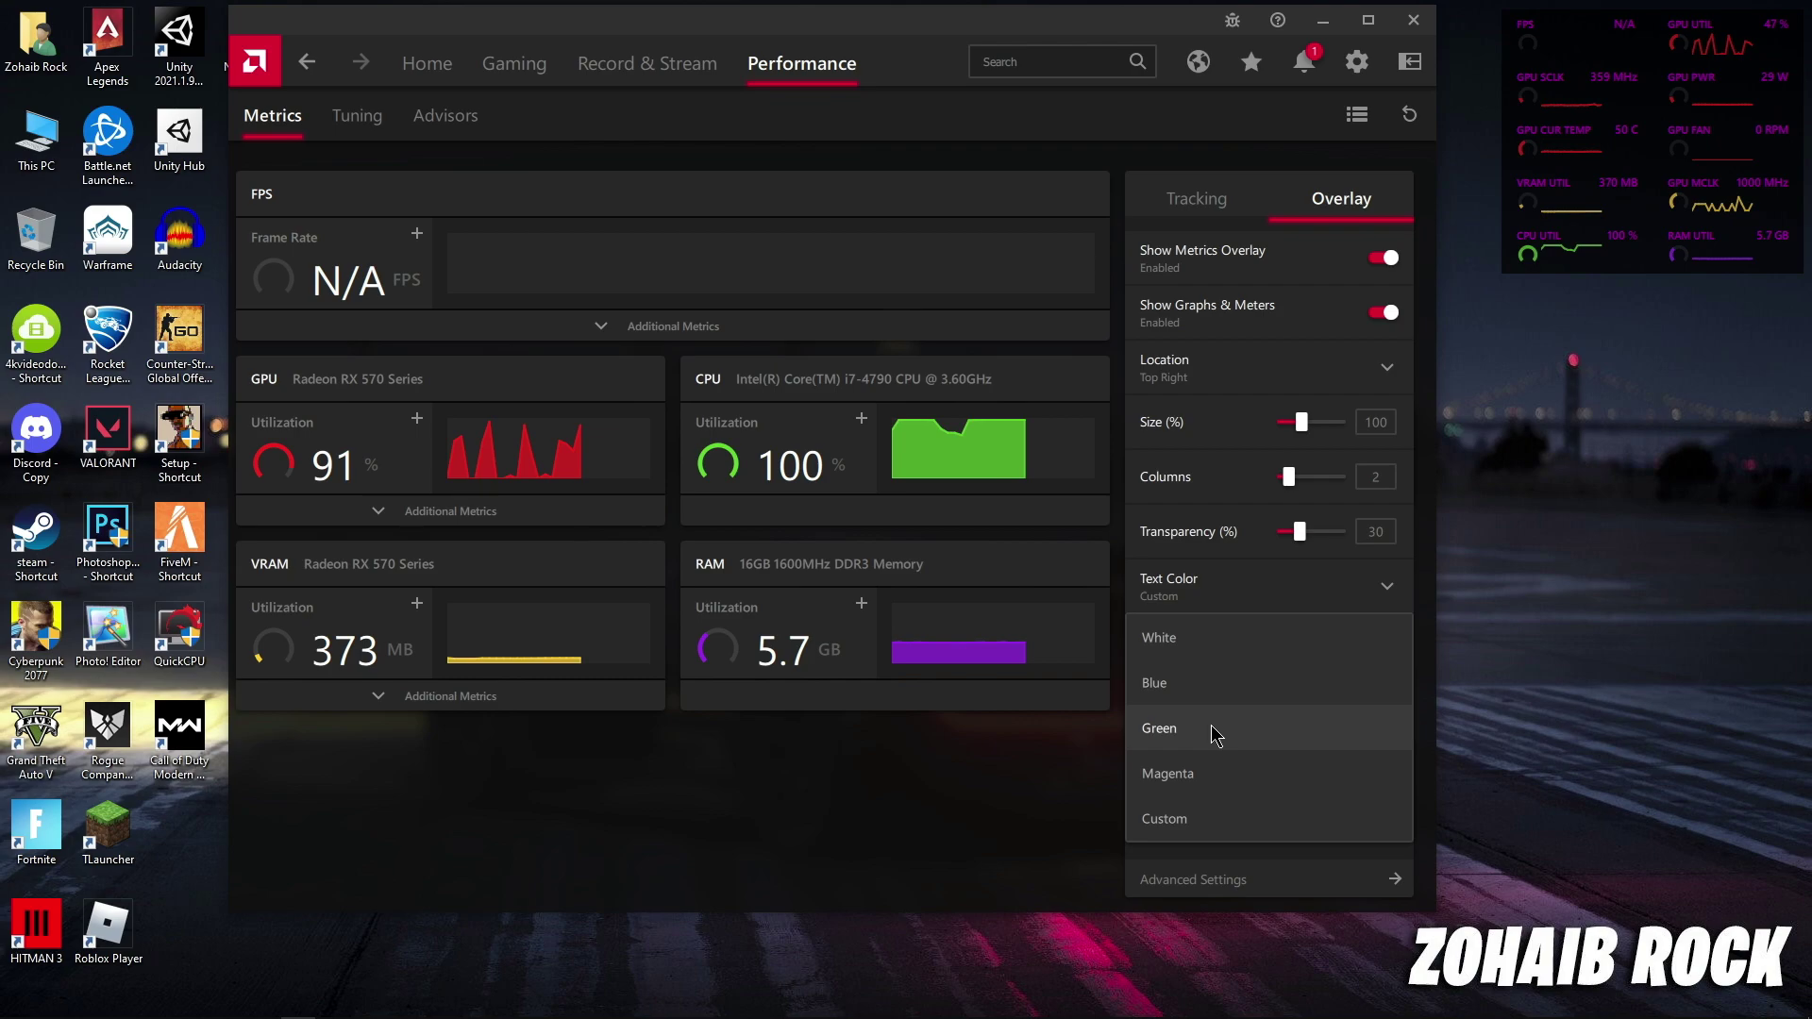
{"action": "left_click", "coordinate": [1223, 640]}
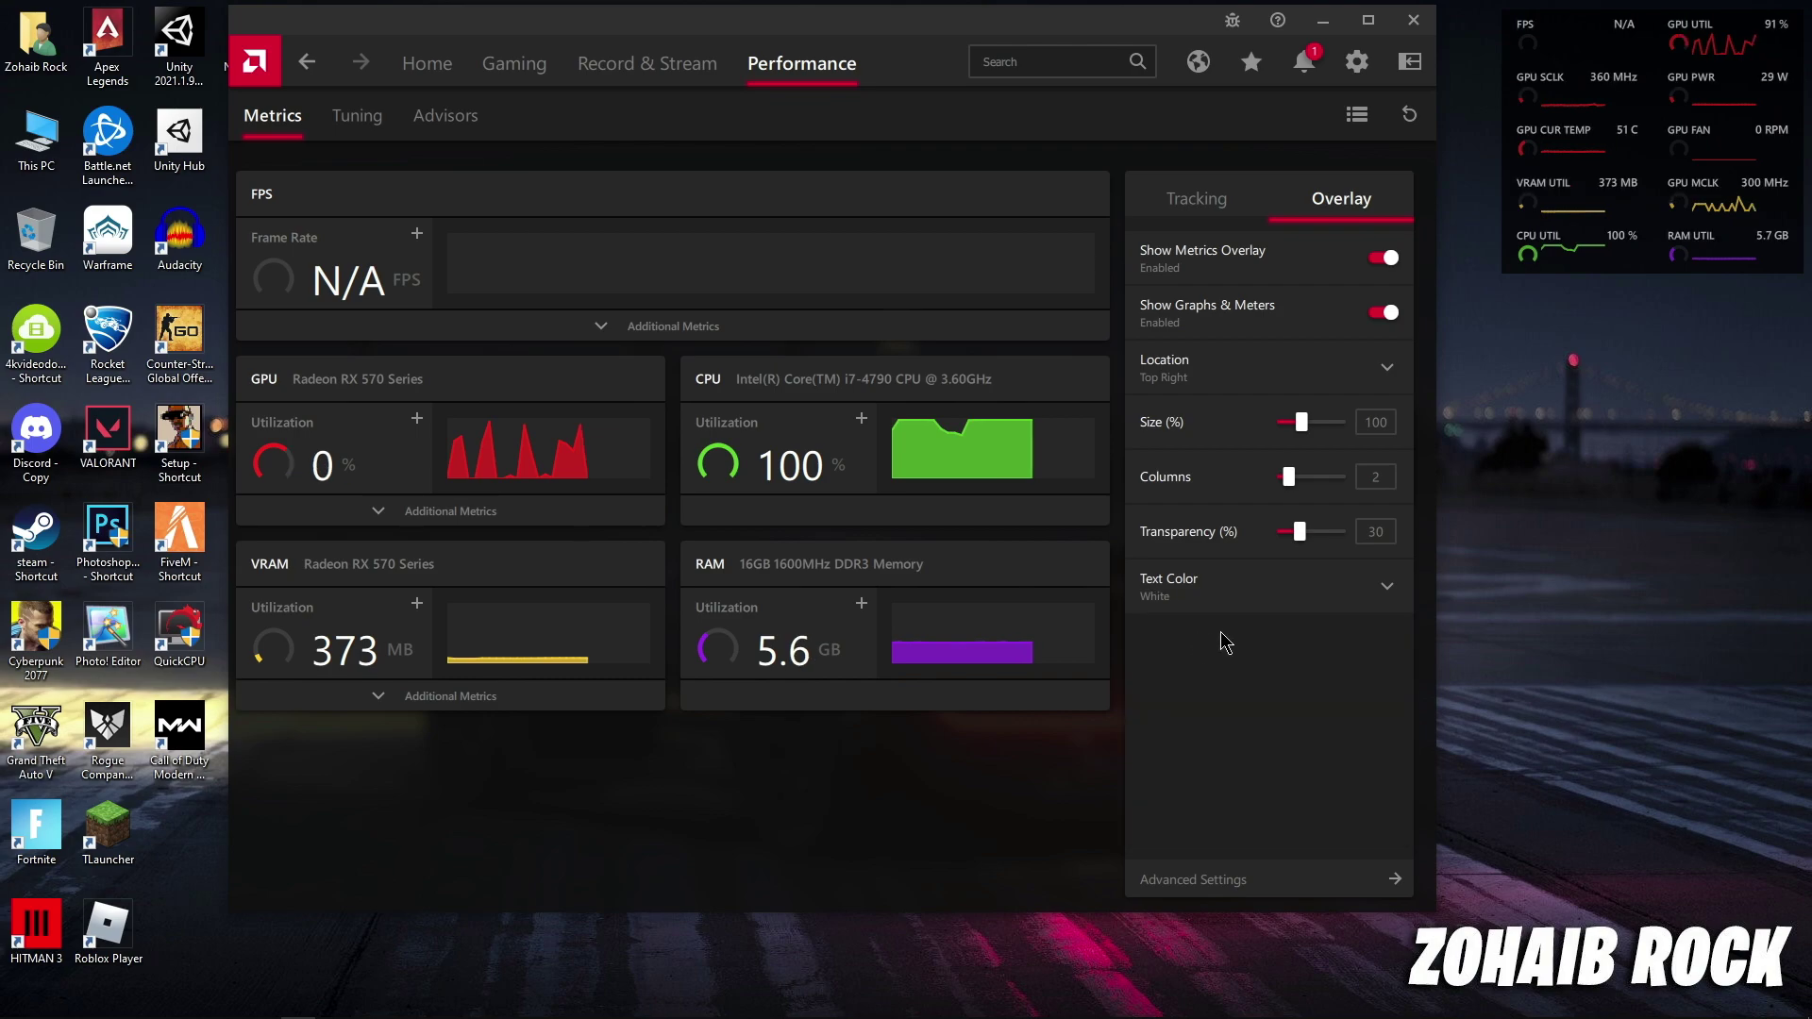
Step: Try the Bottom Left and Bottom Right locations for the metrics overlay and return it to Top Right
{"action": "left_click", "coordinate": [1400, 366]}
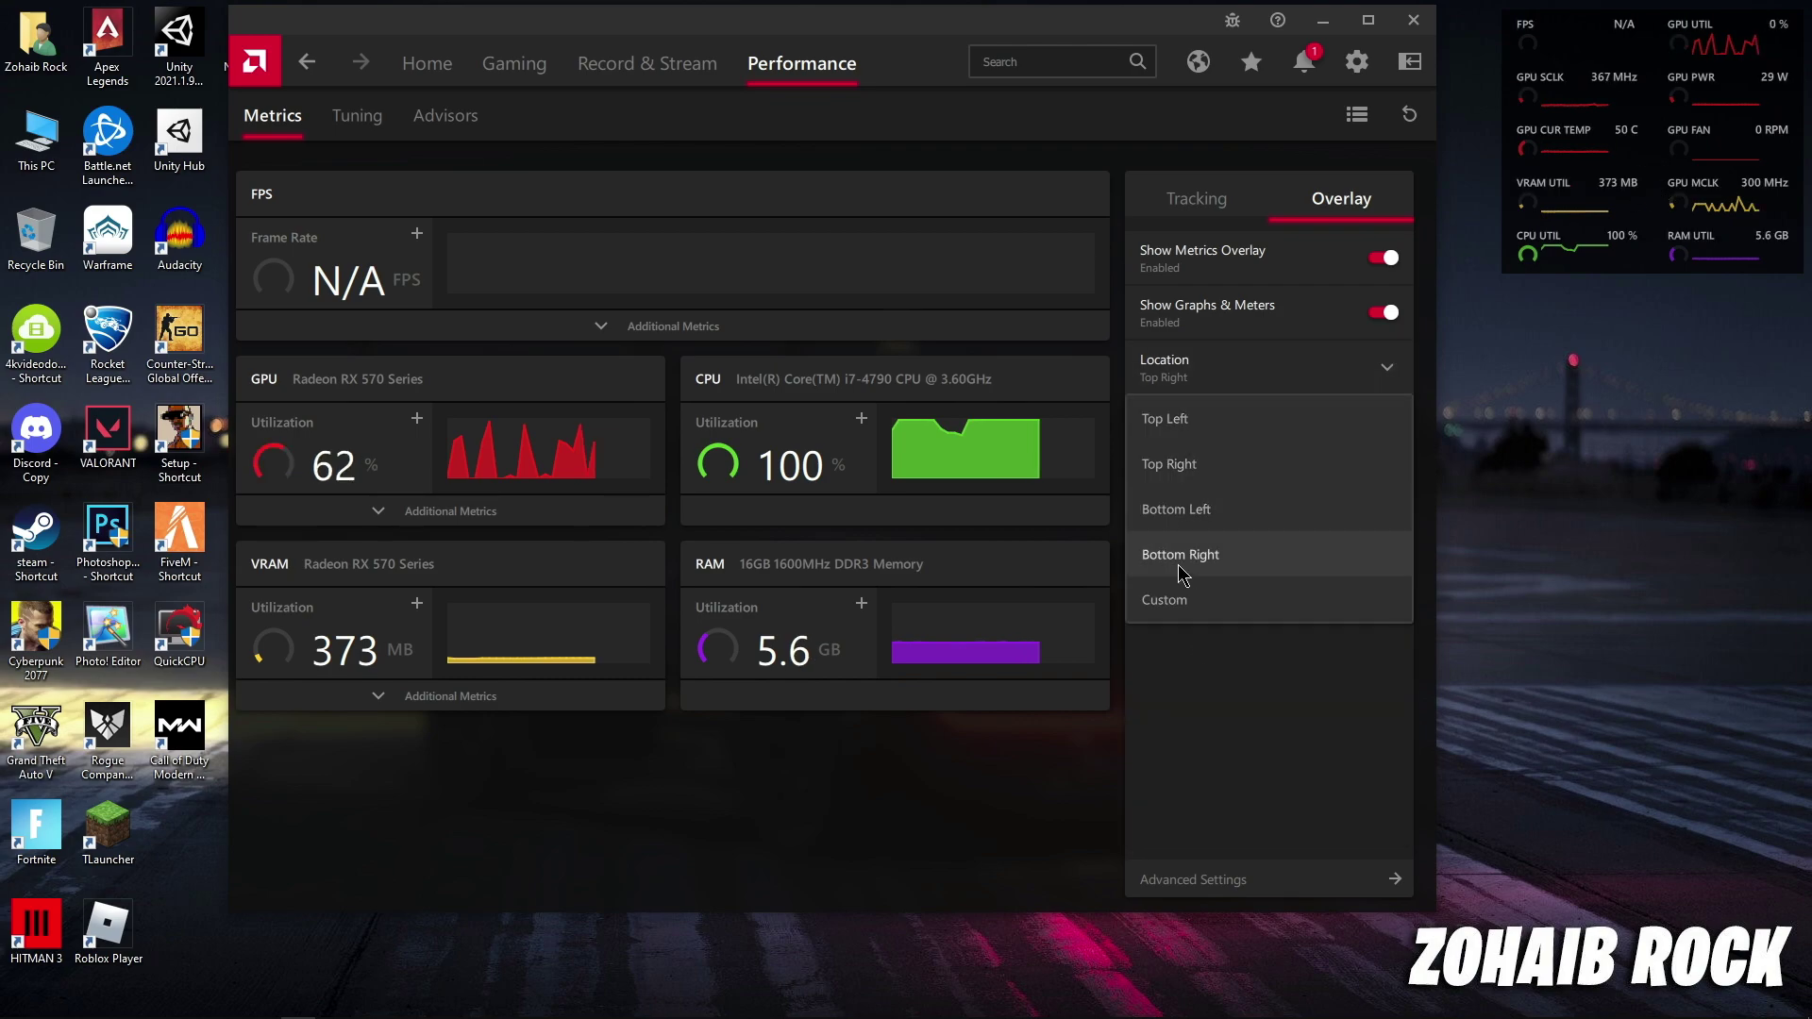
{"action": "left_click", "coordinate": [1174, 507]}
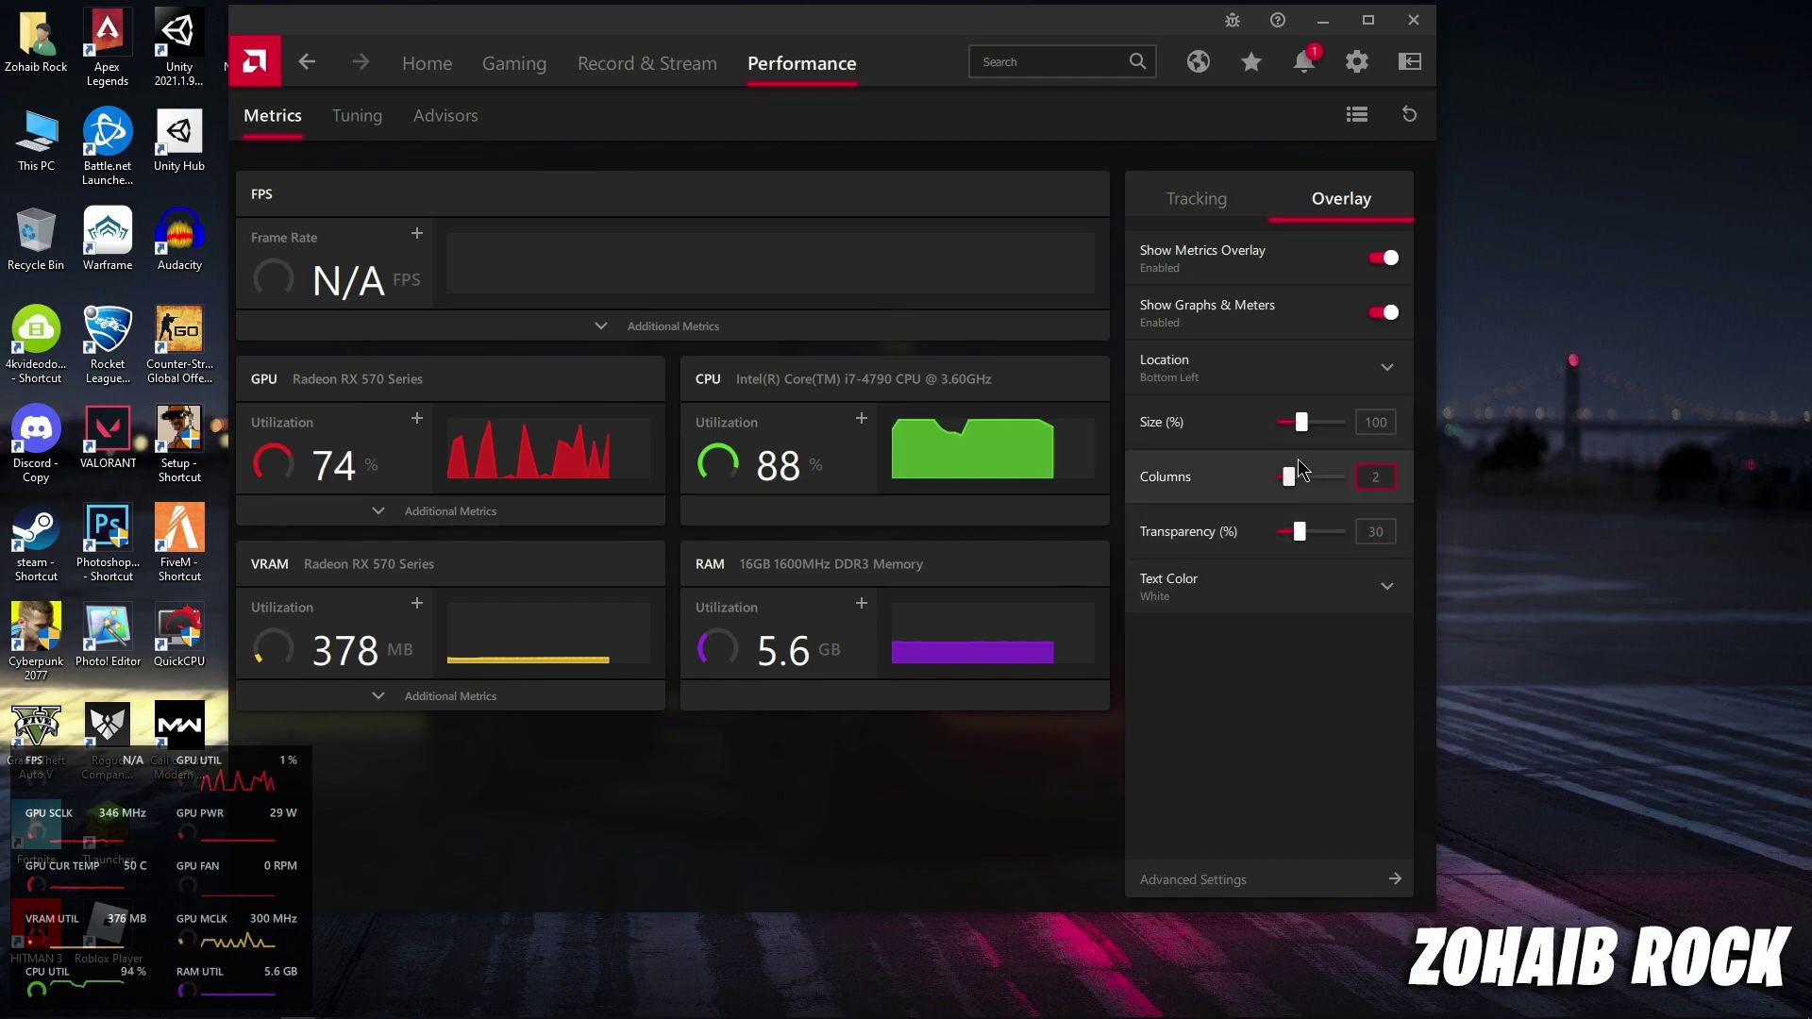
{"action": "left_click", "coordinate": [1311, 379]}
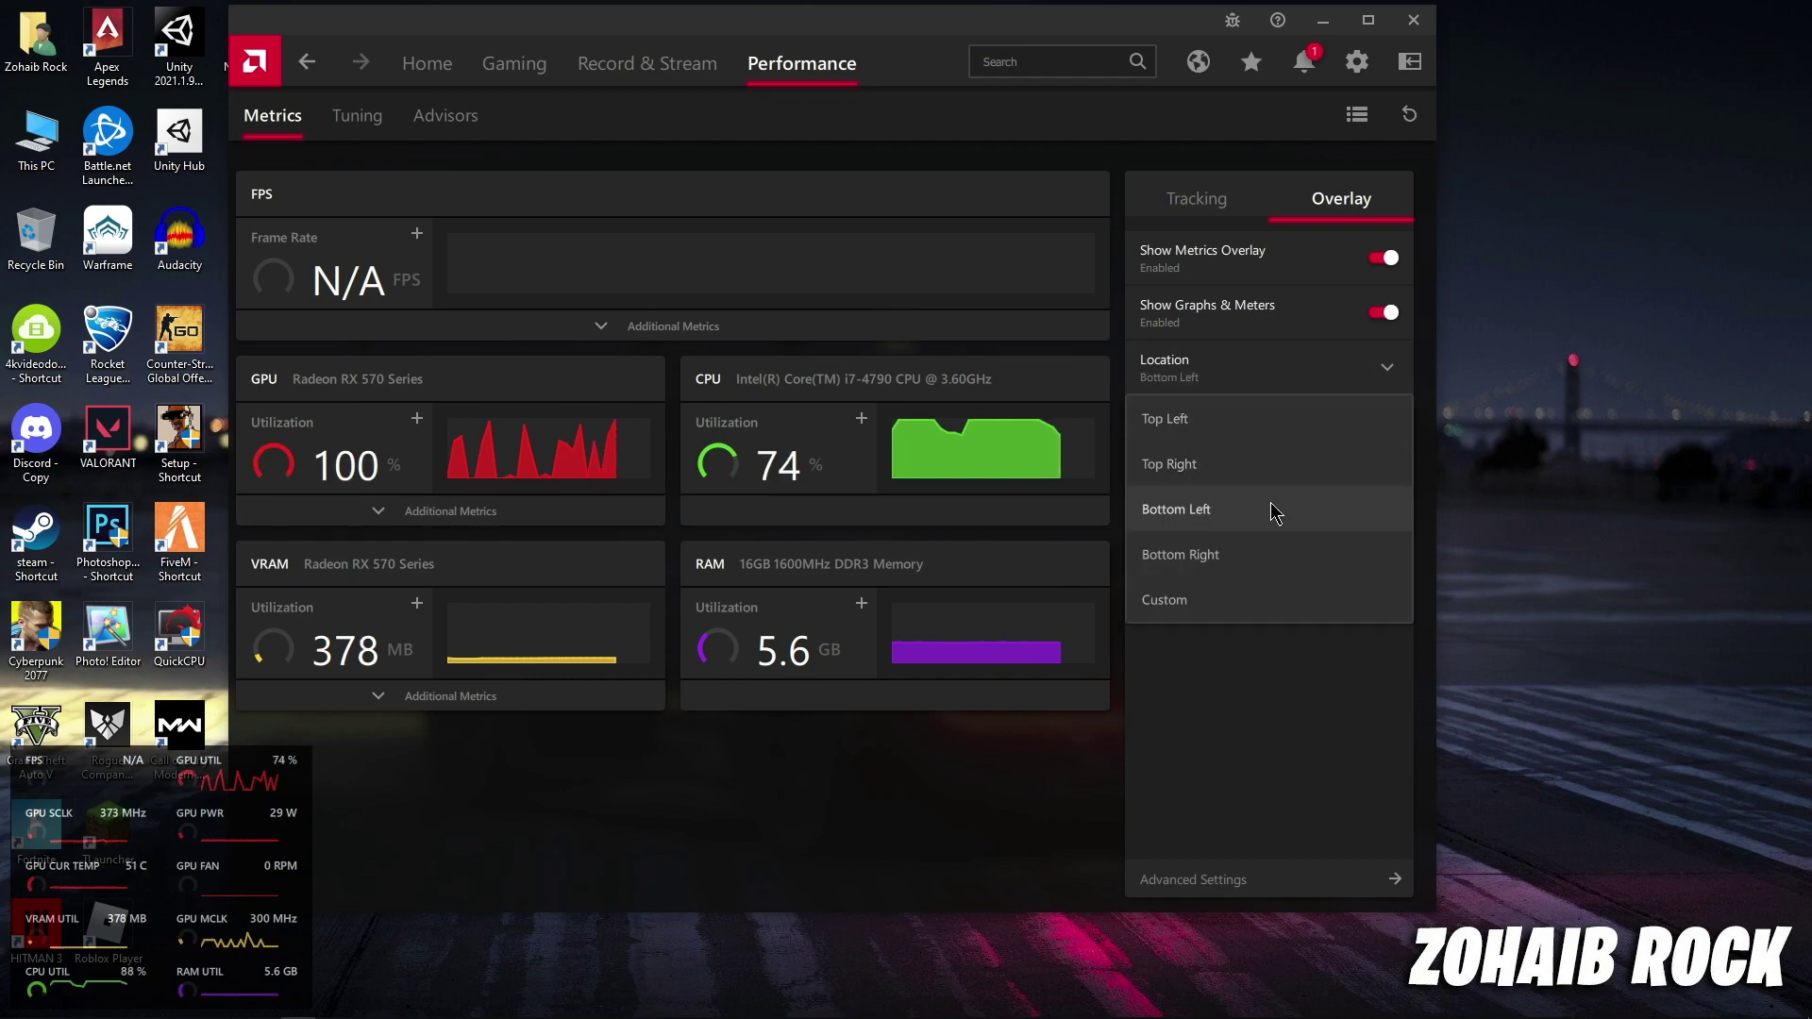
{"action": "left_click", "coordinate": [1268, 556]}
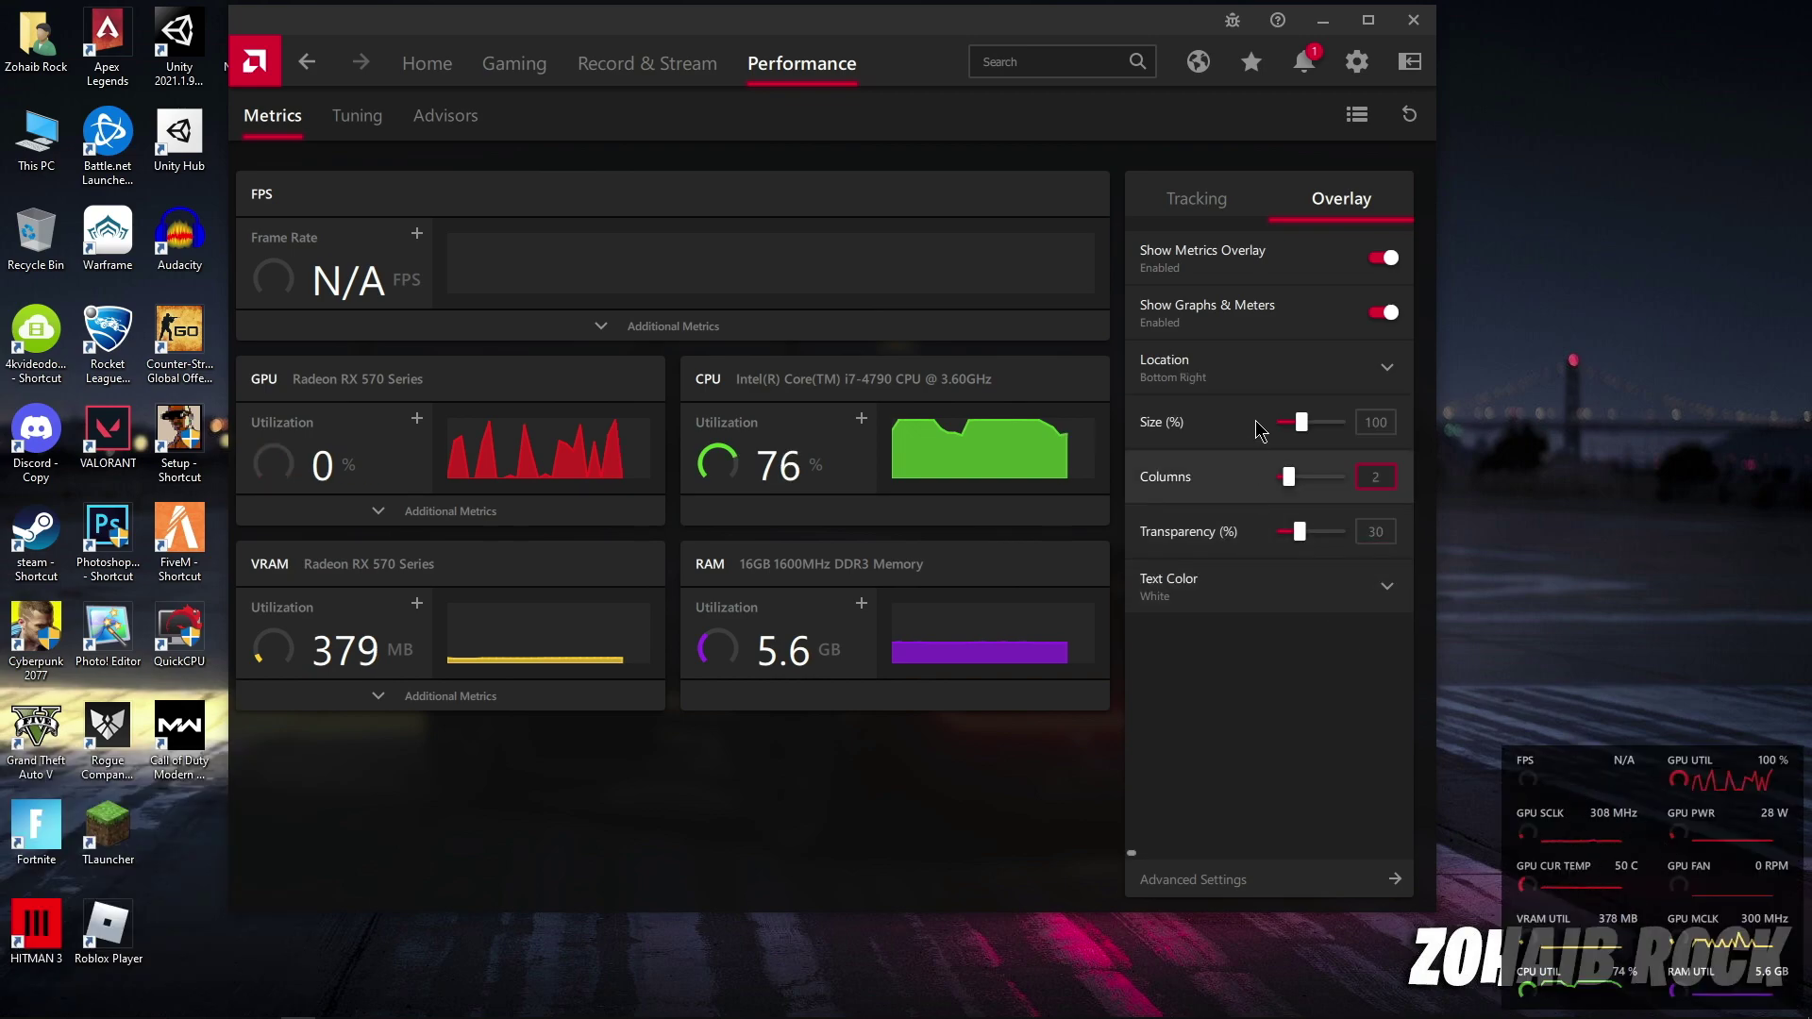
{"action": "left_click", "coordinate": [1276, 376]}
{"action": "left_click", "coordinate": [1276, 467]}
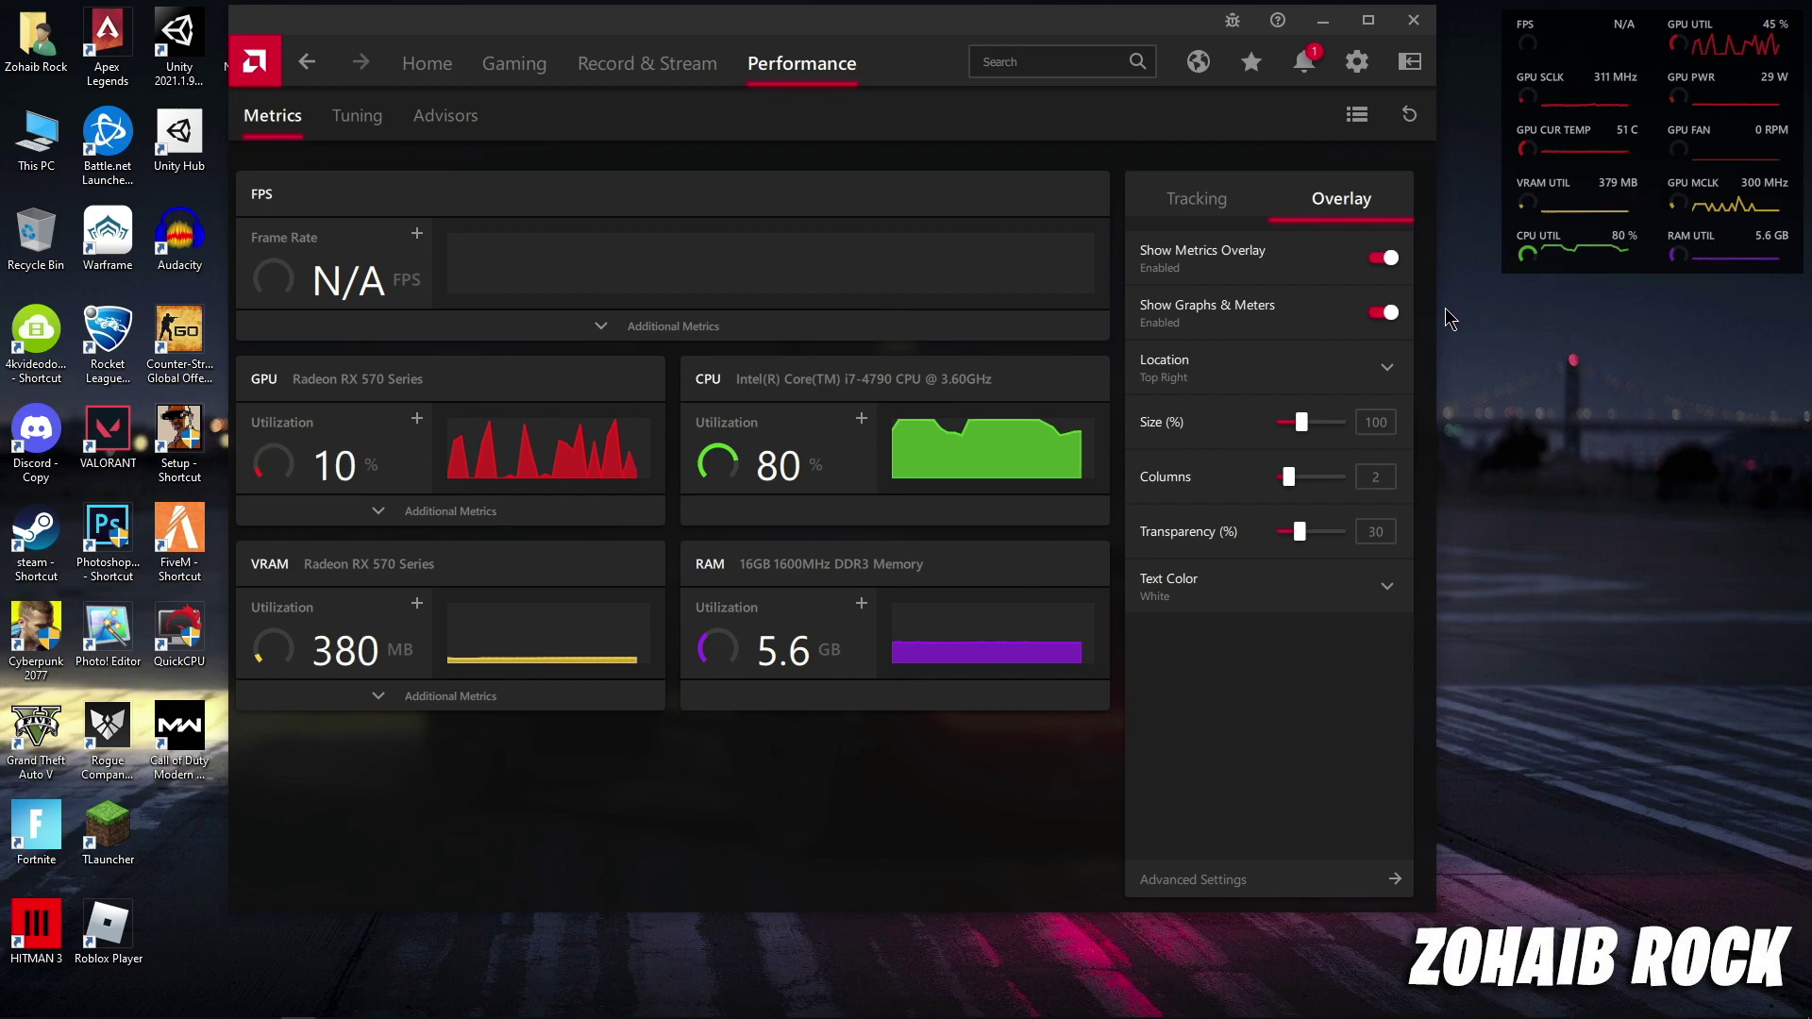
Step: Turn off Show Metrics Overlay and accept the license agreement for GPU tuning
{"action": "left_click", "coordinate": [1373, 266]}
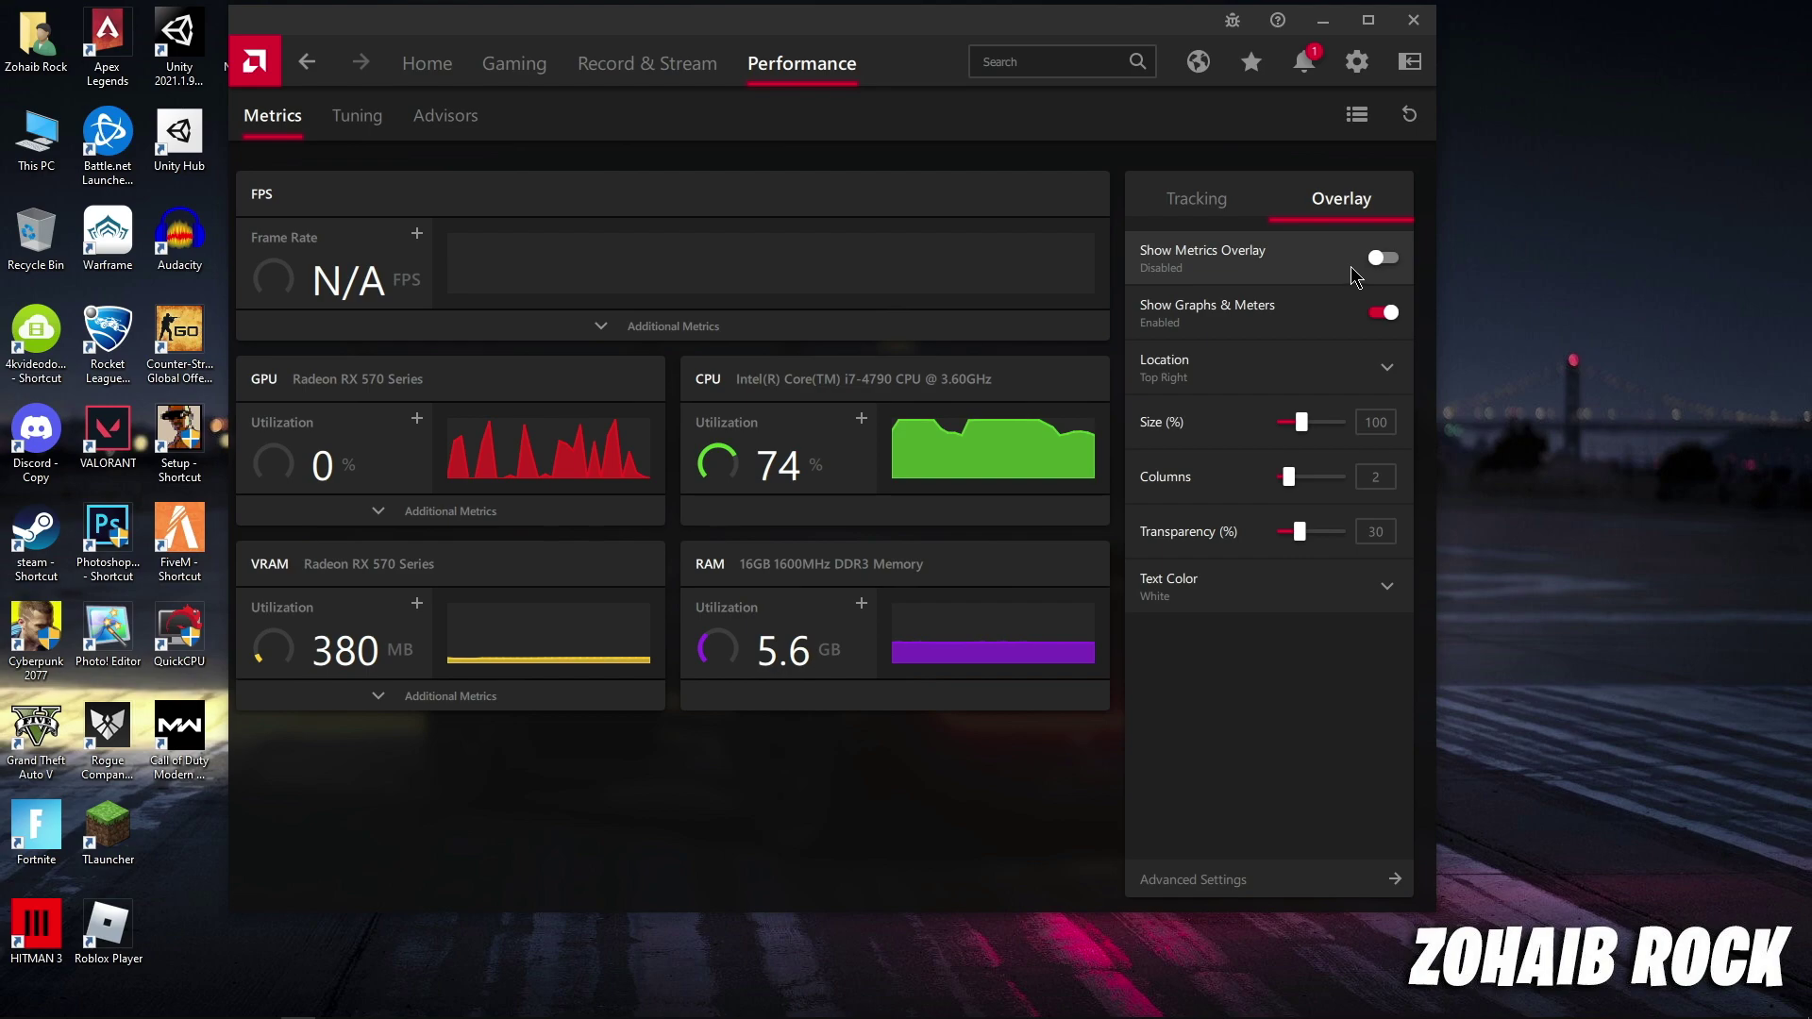
{"action": "left_click", "coordinate": [375, 116]}
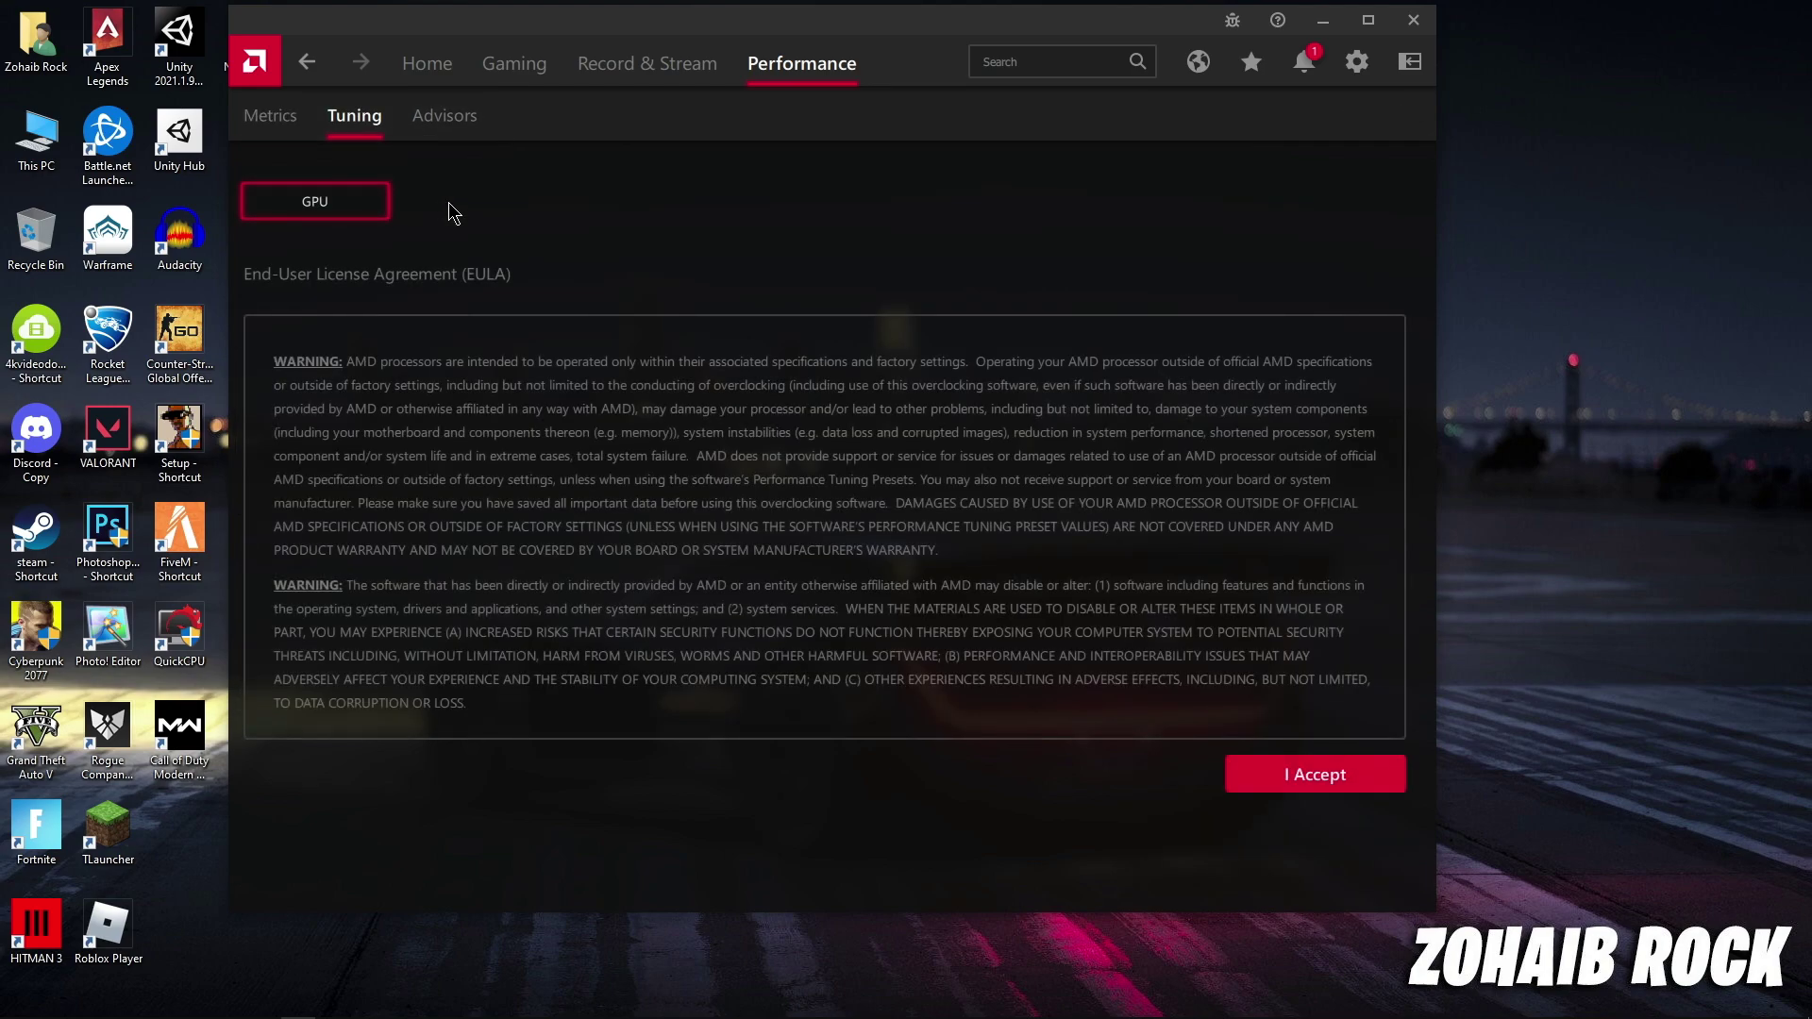
{"action": "left_click", "coordinate": [1313, 772]}
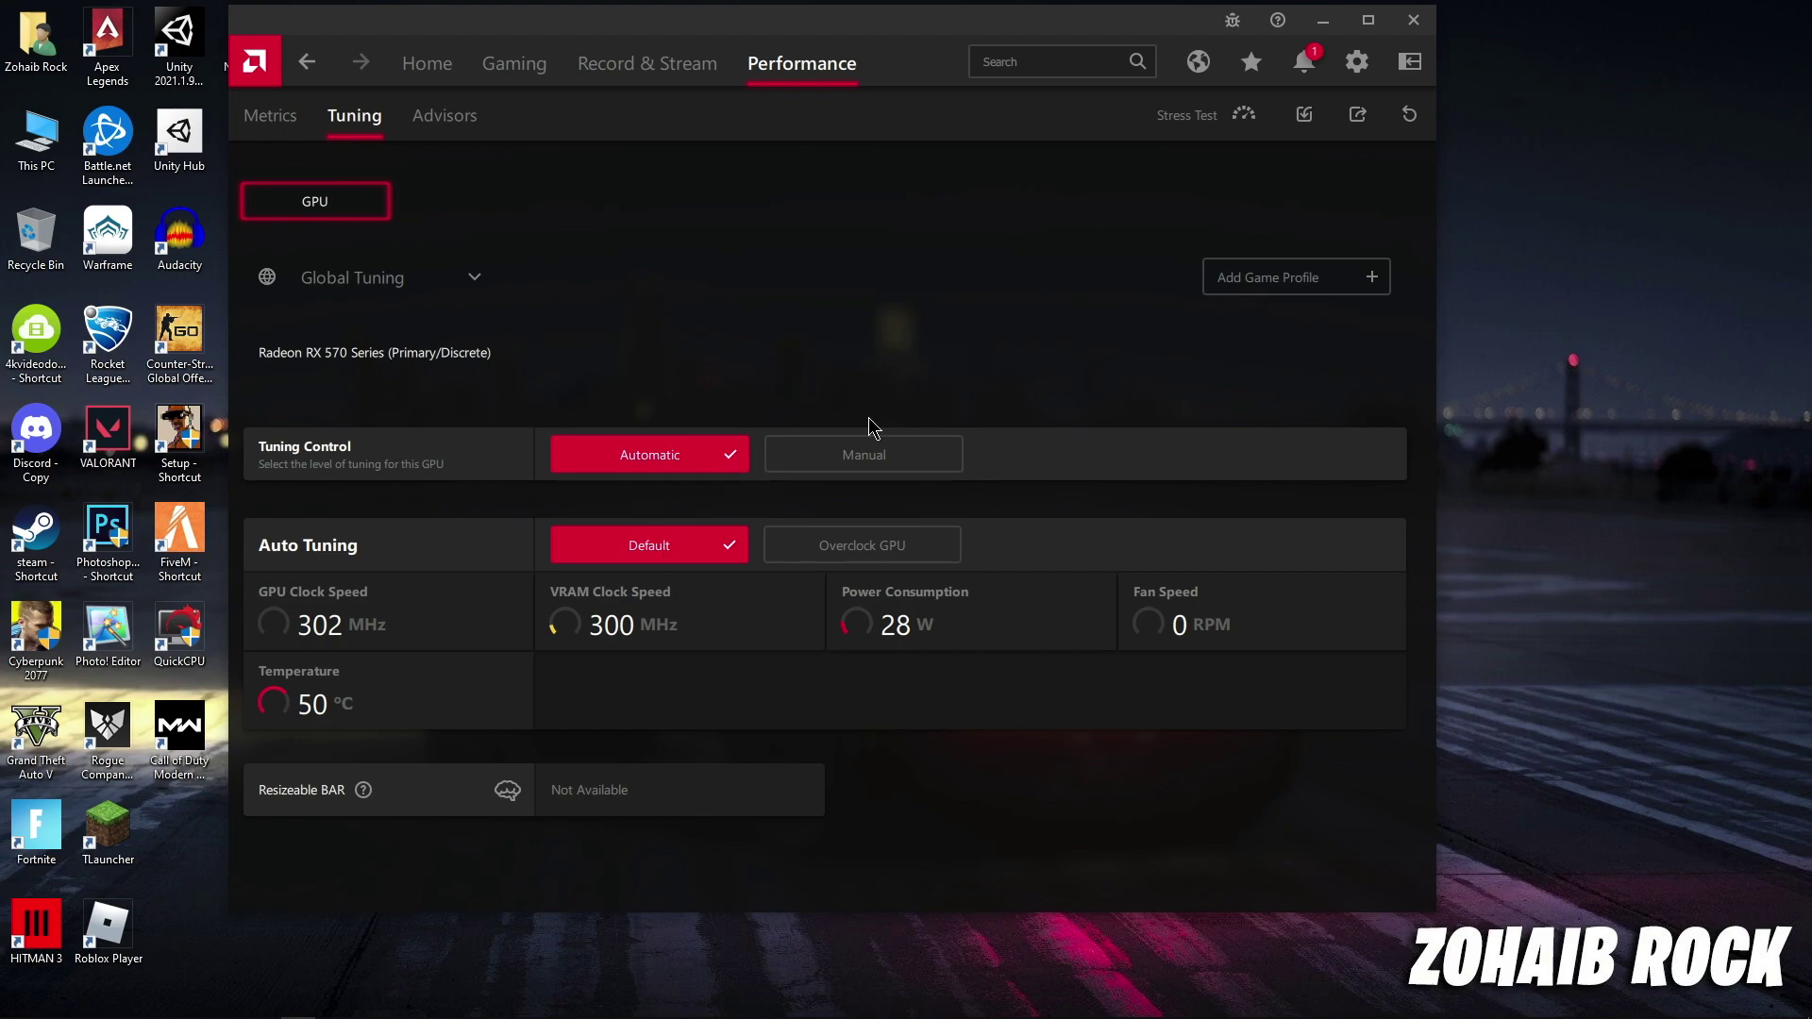
Step: Add a GPU tuning profile for Fortnite and look at the Advisors page before returning to Metrics
{"action": "left_click", "coordinate": [1267, 293]}
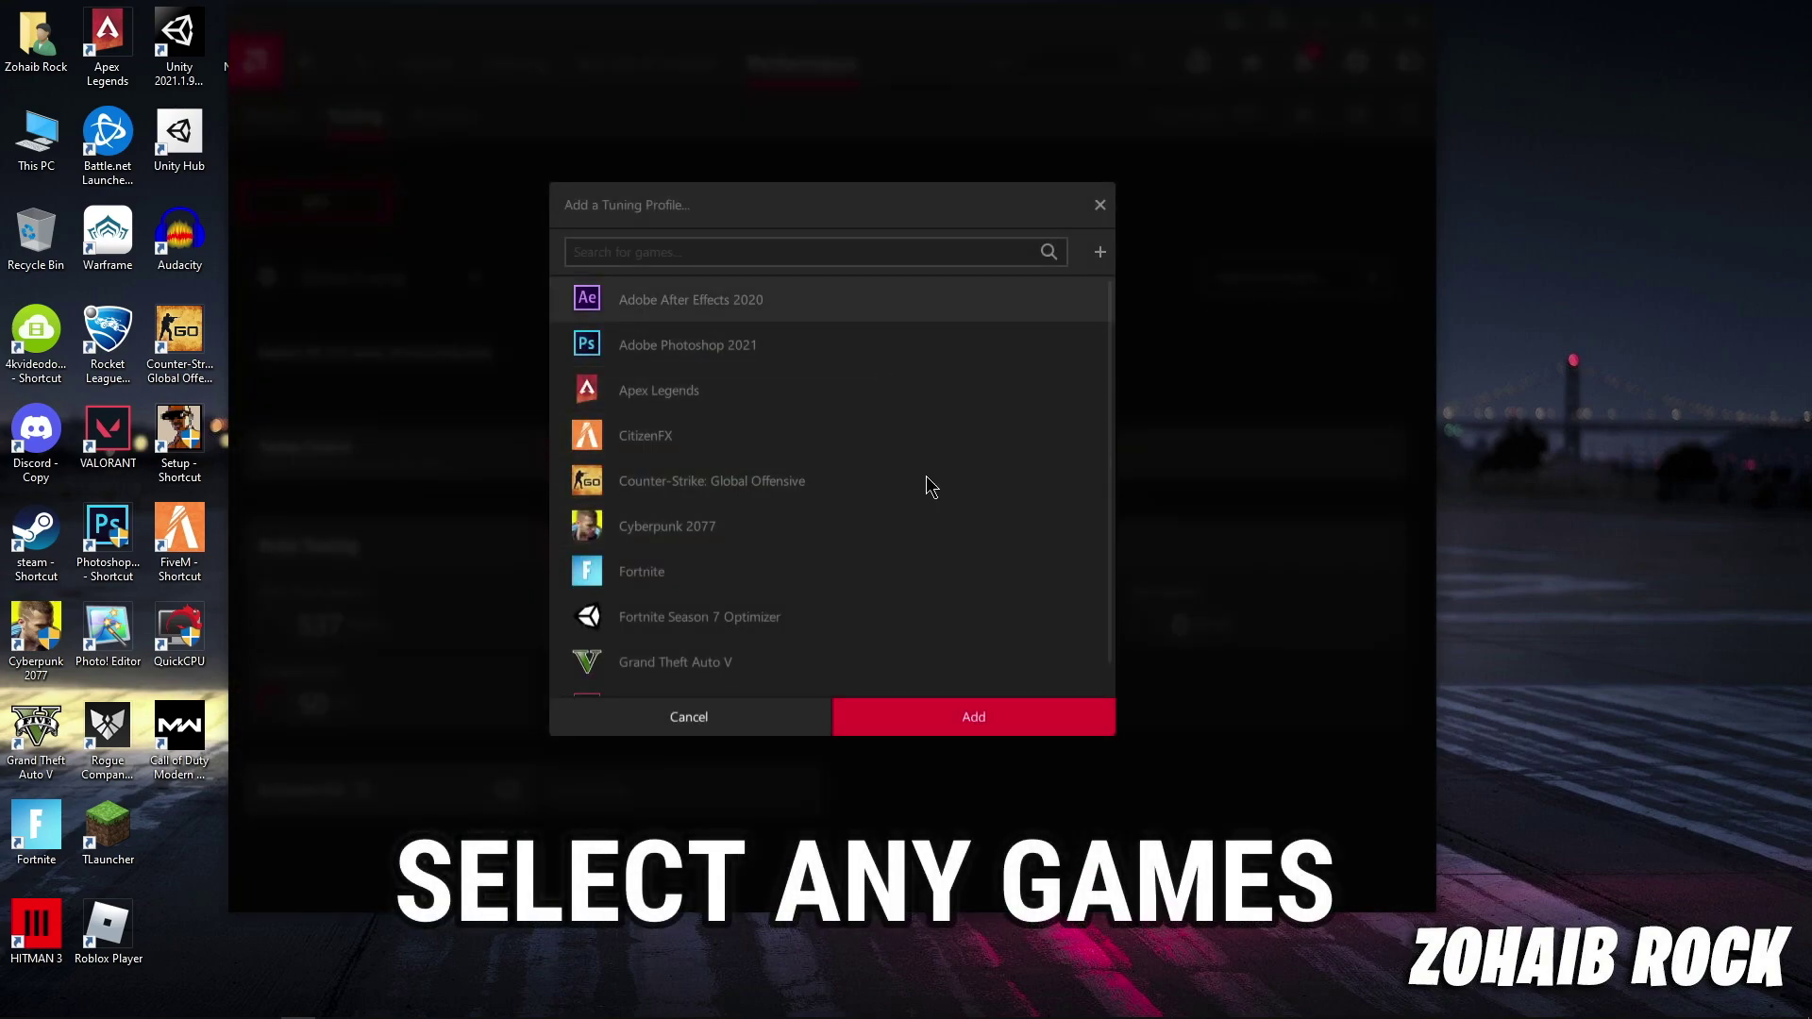
{"action": "left_click", "coordinate": [629, 576]}
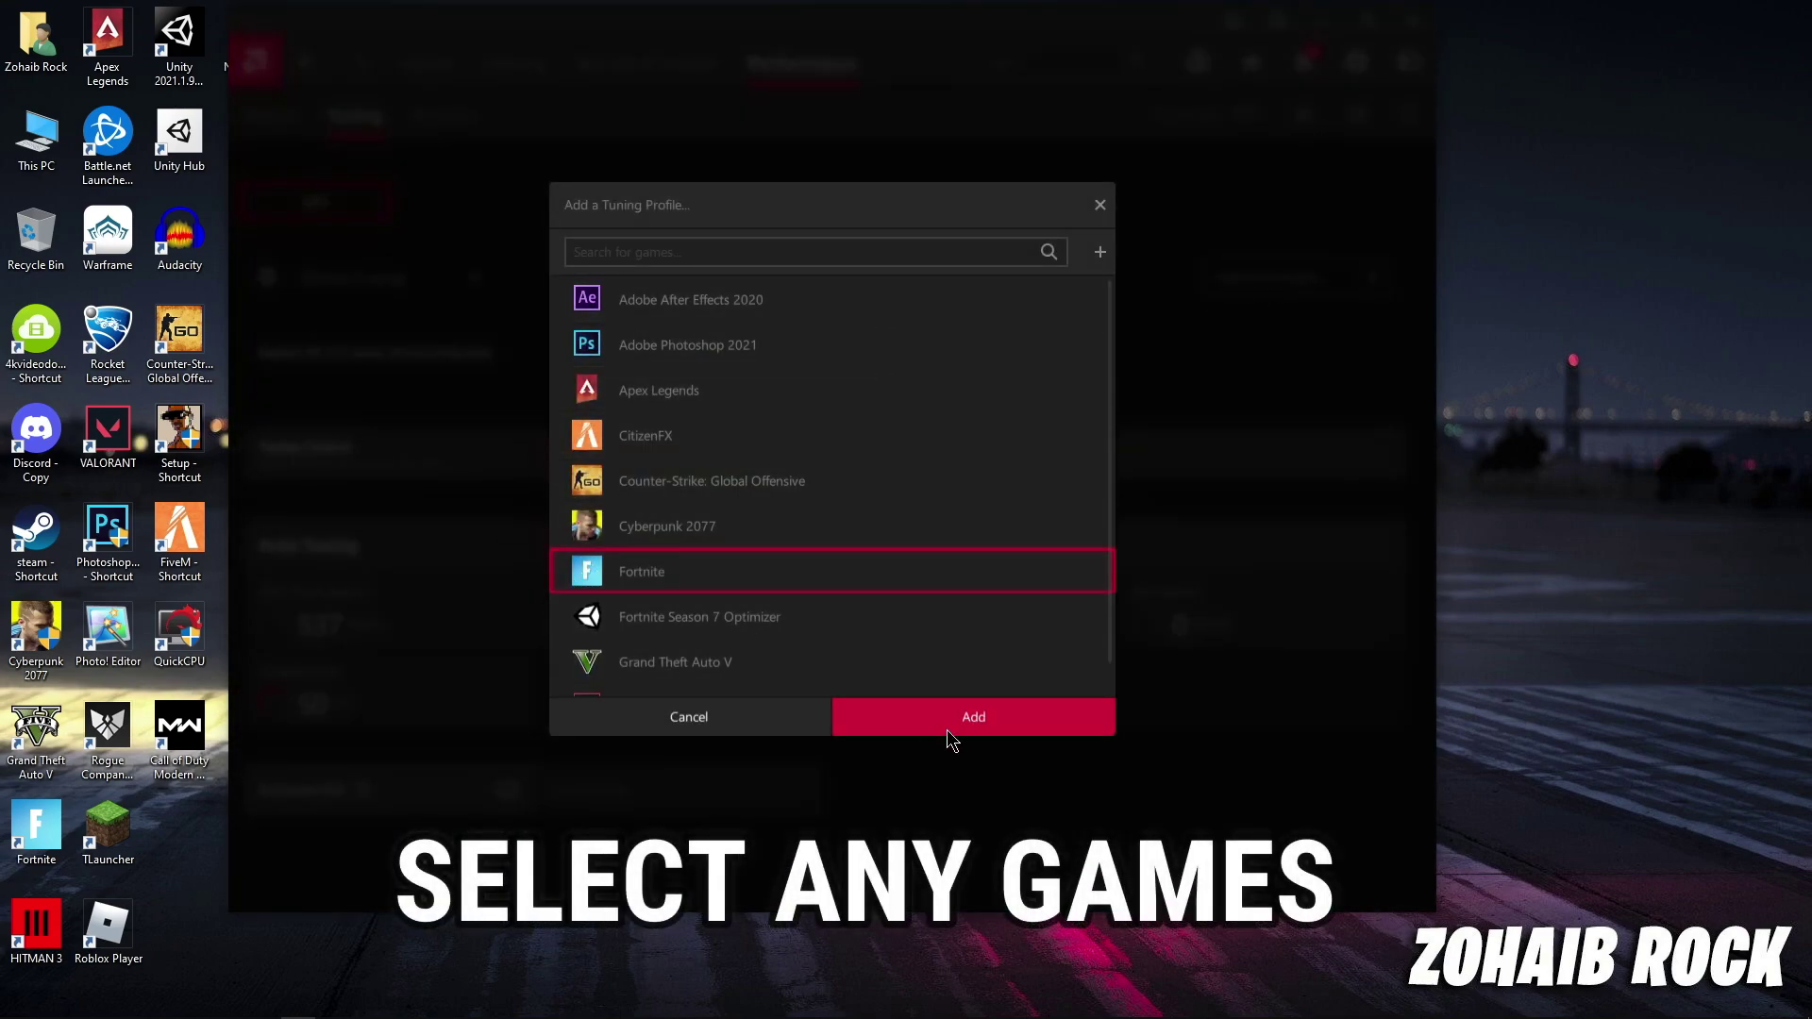
{"action": "left_click", "coordinate": [986, 703]}
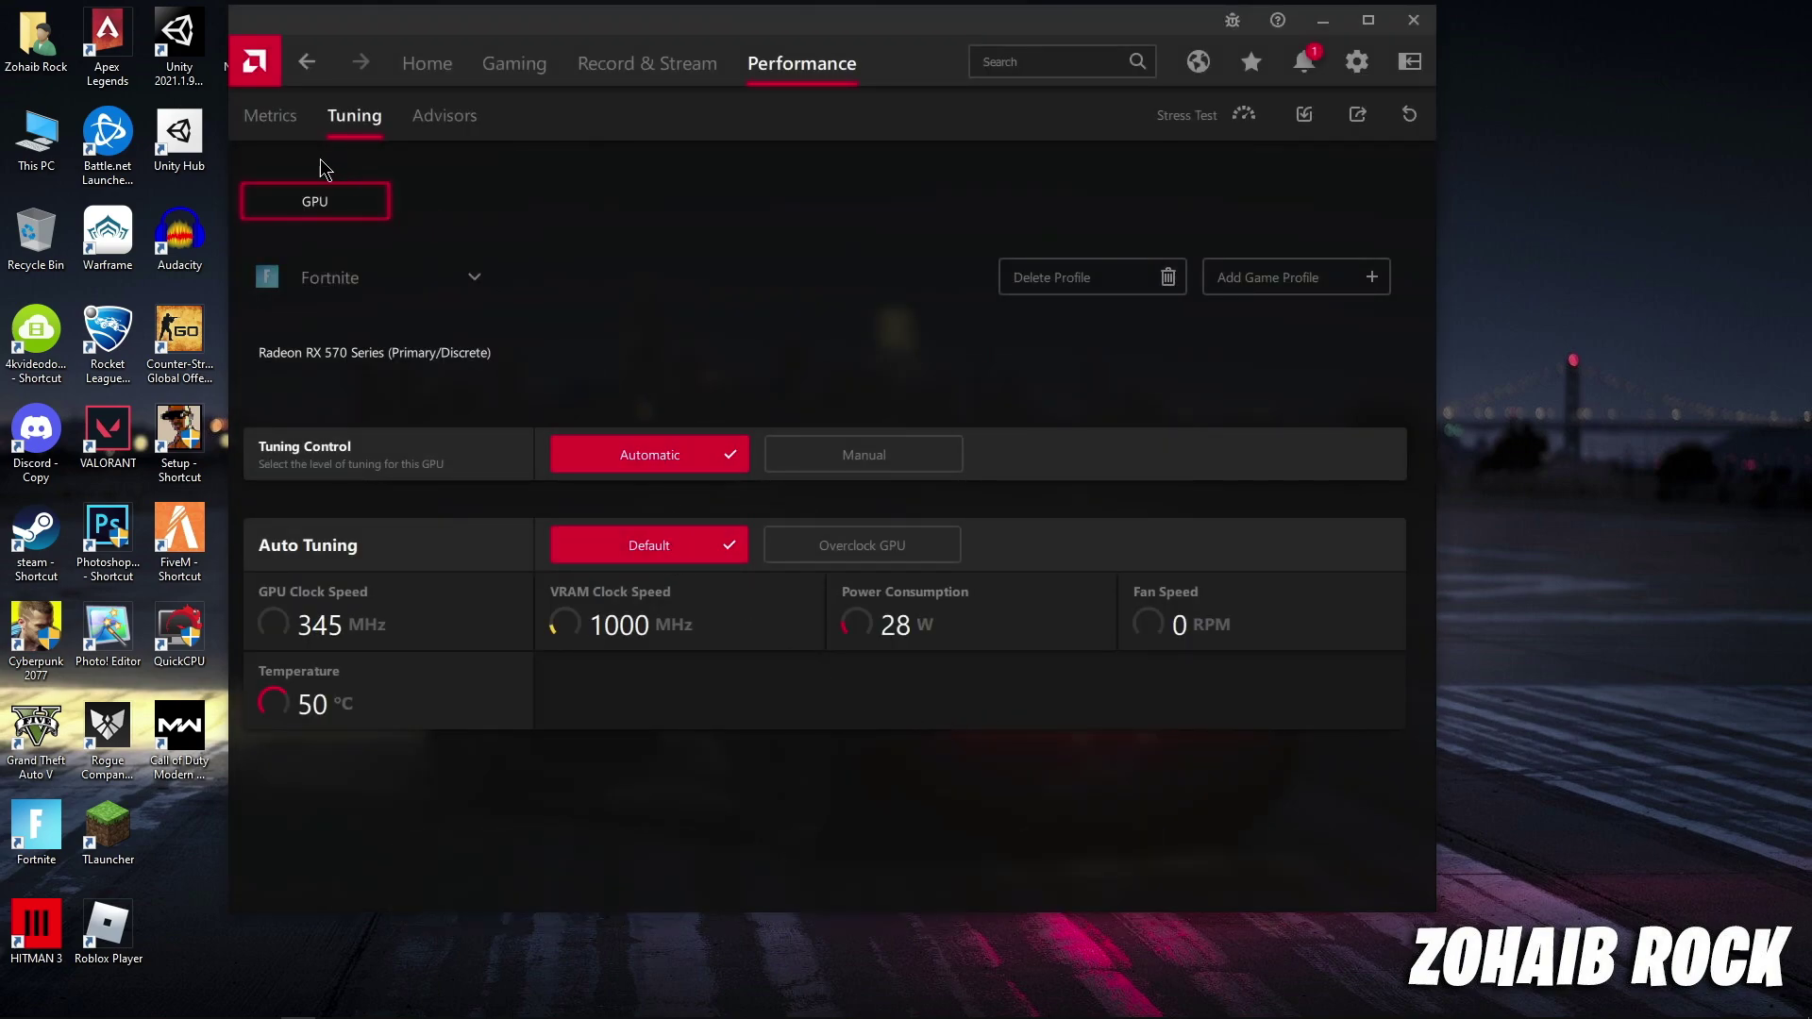
{"action": "left_click", "coordinate": [452, 129]}
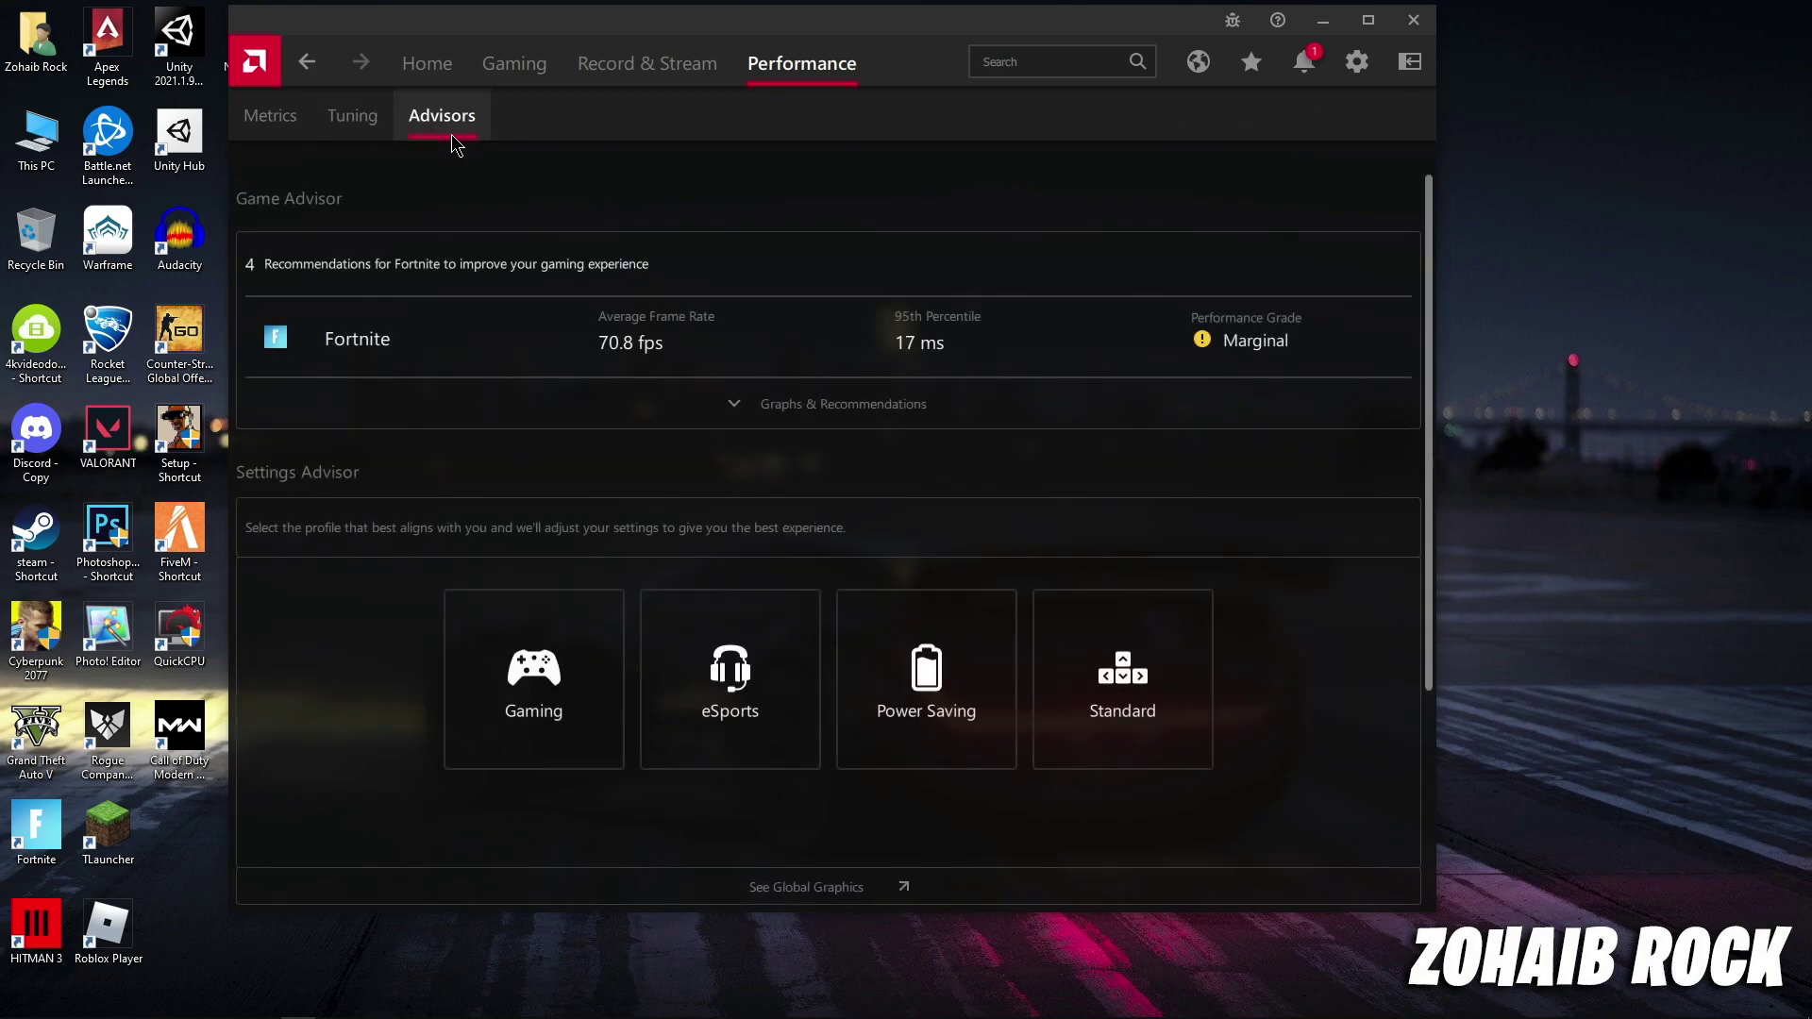
{"action": "left_click", "coordinate": [274, 117]}
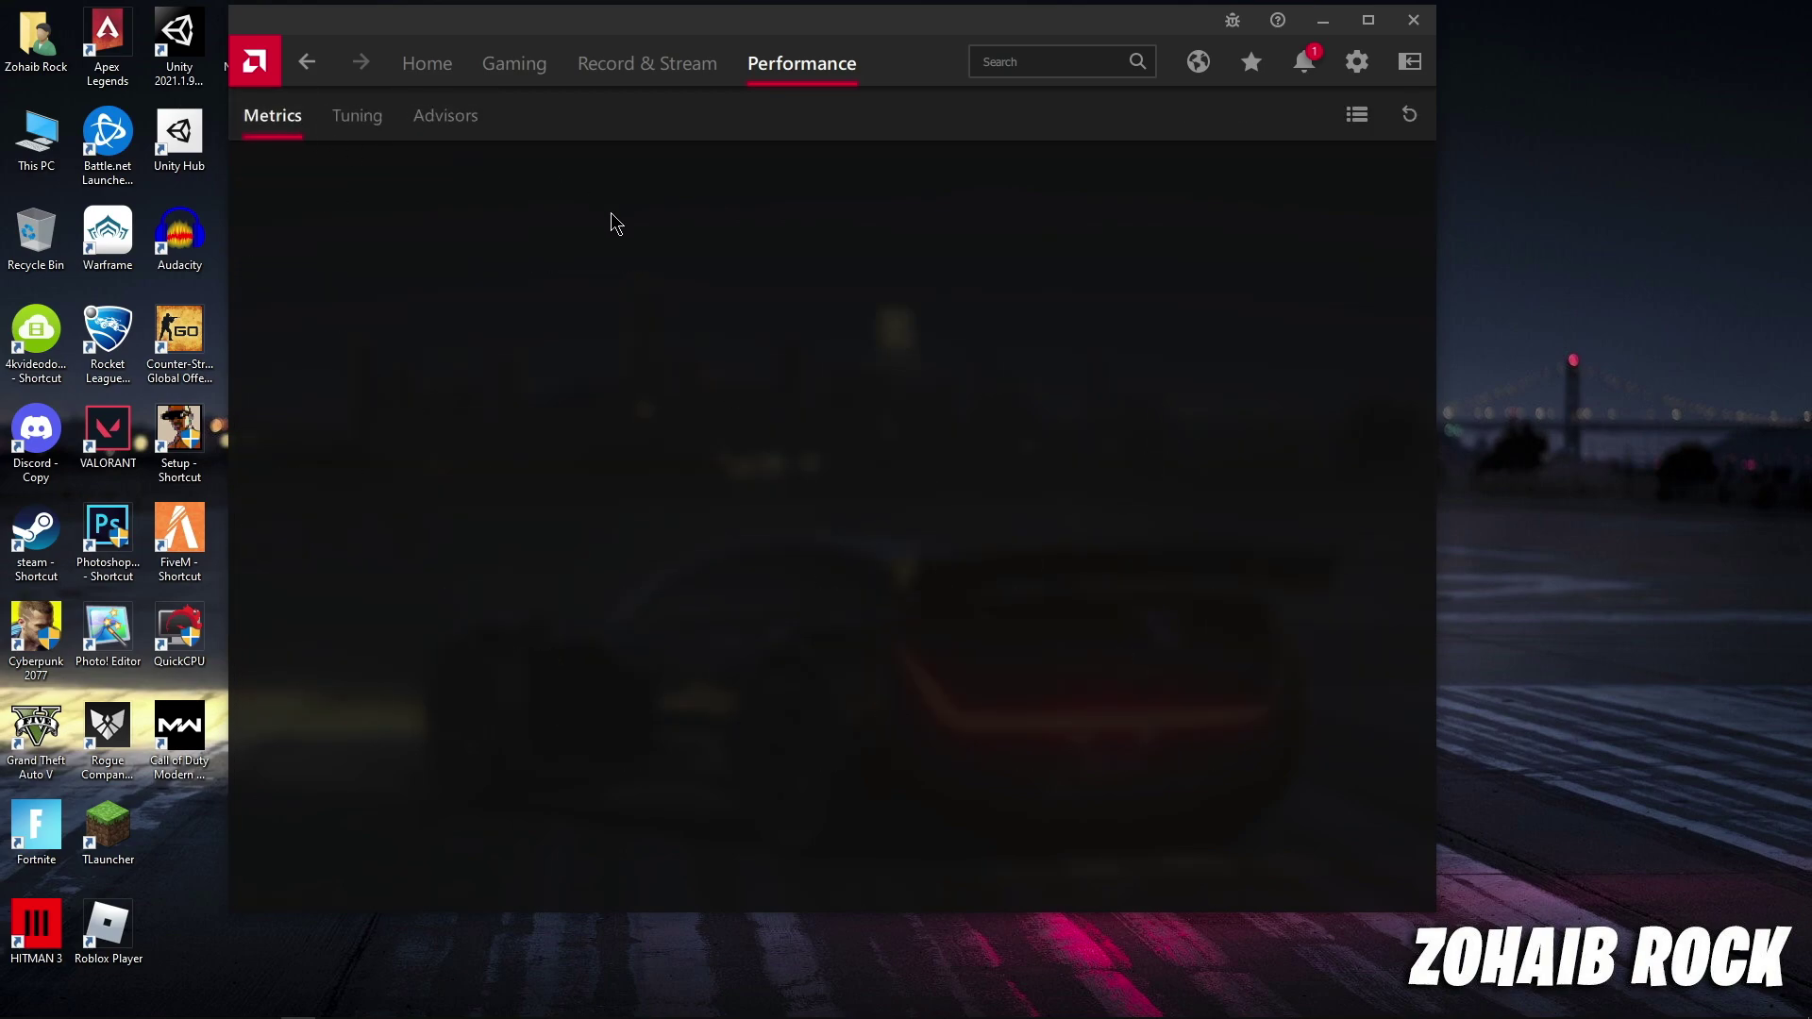
Step: Start the Record & Stream setup wizard, choosing Recording as the preferred feature, and continue to the Microphone & Camera page
{"action": "left_click", "coordinate": [661, 68]}
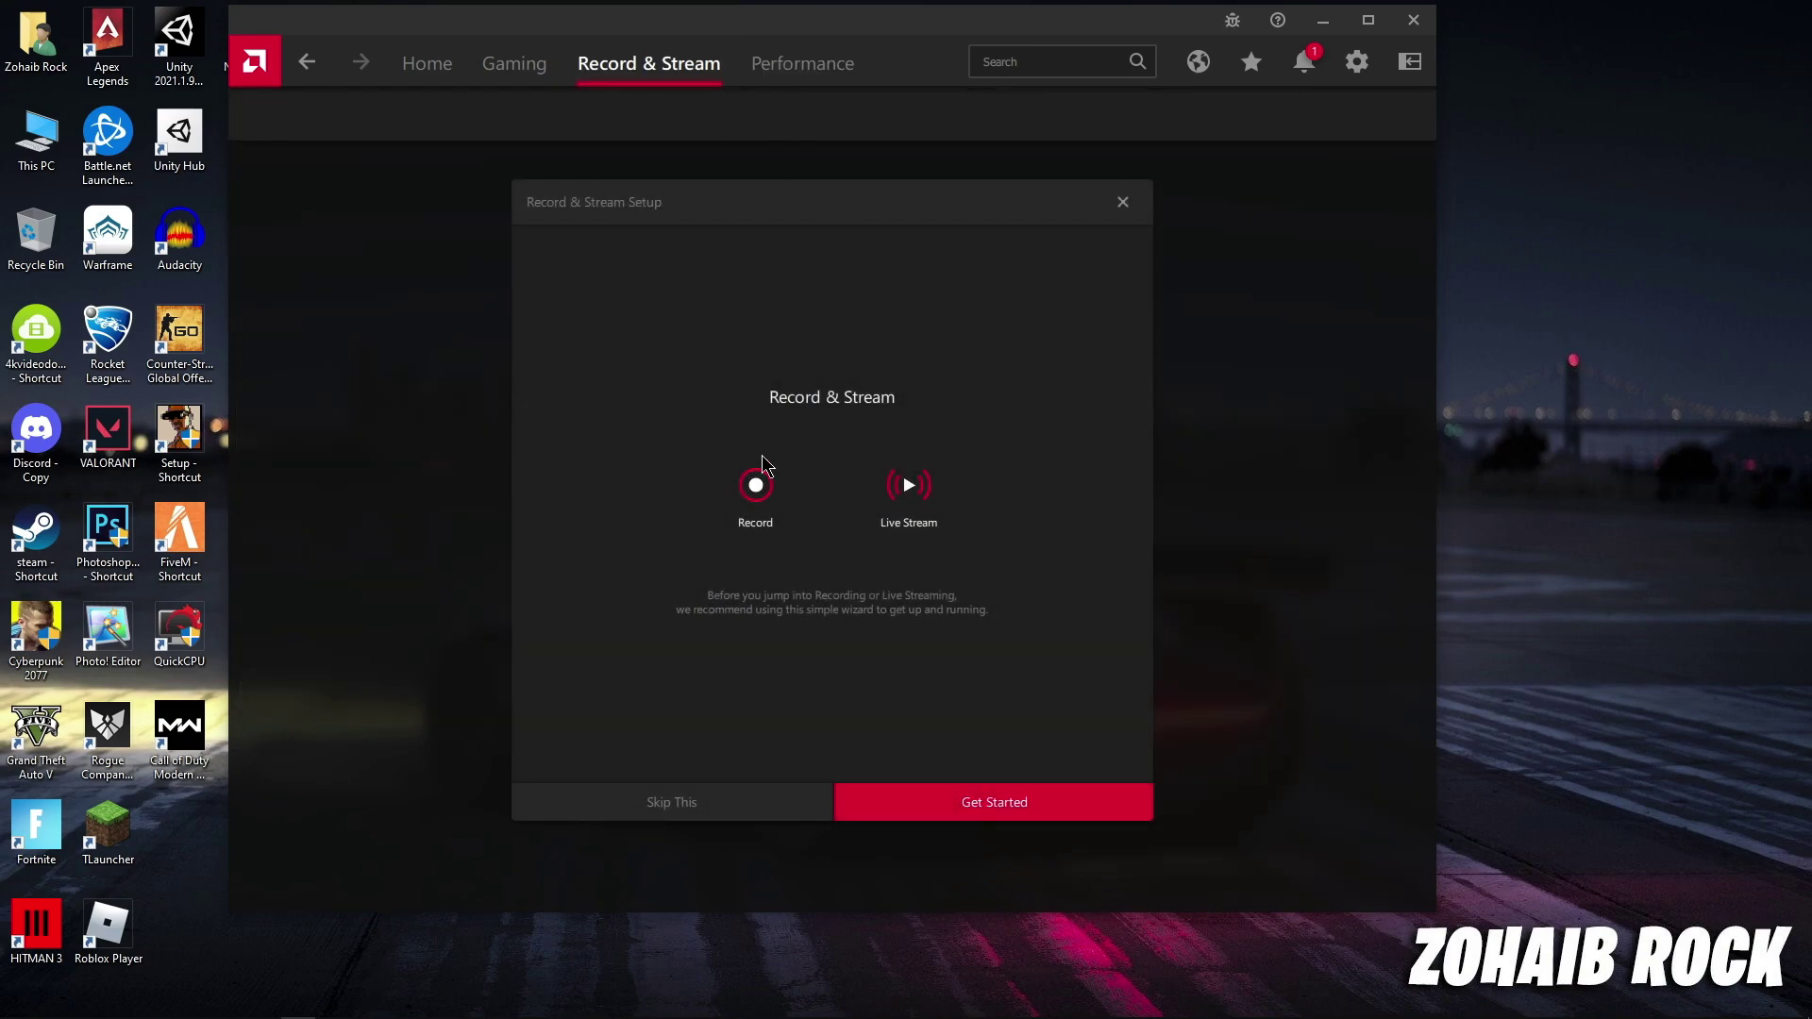
{"action": "left_click", "coordinate": [993, 801]}
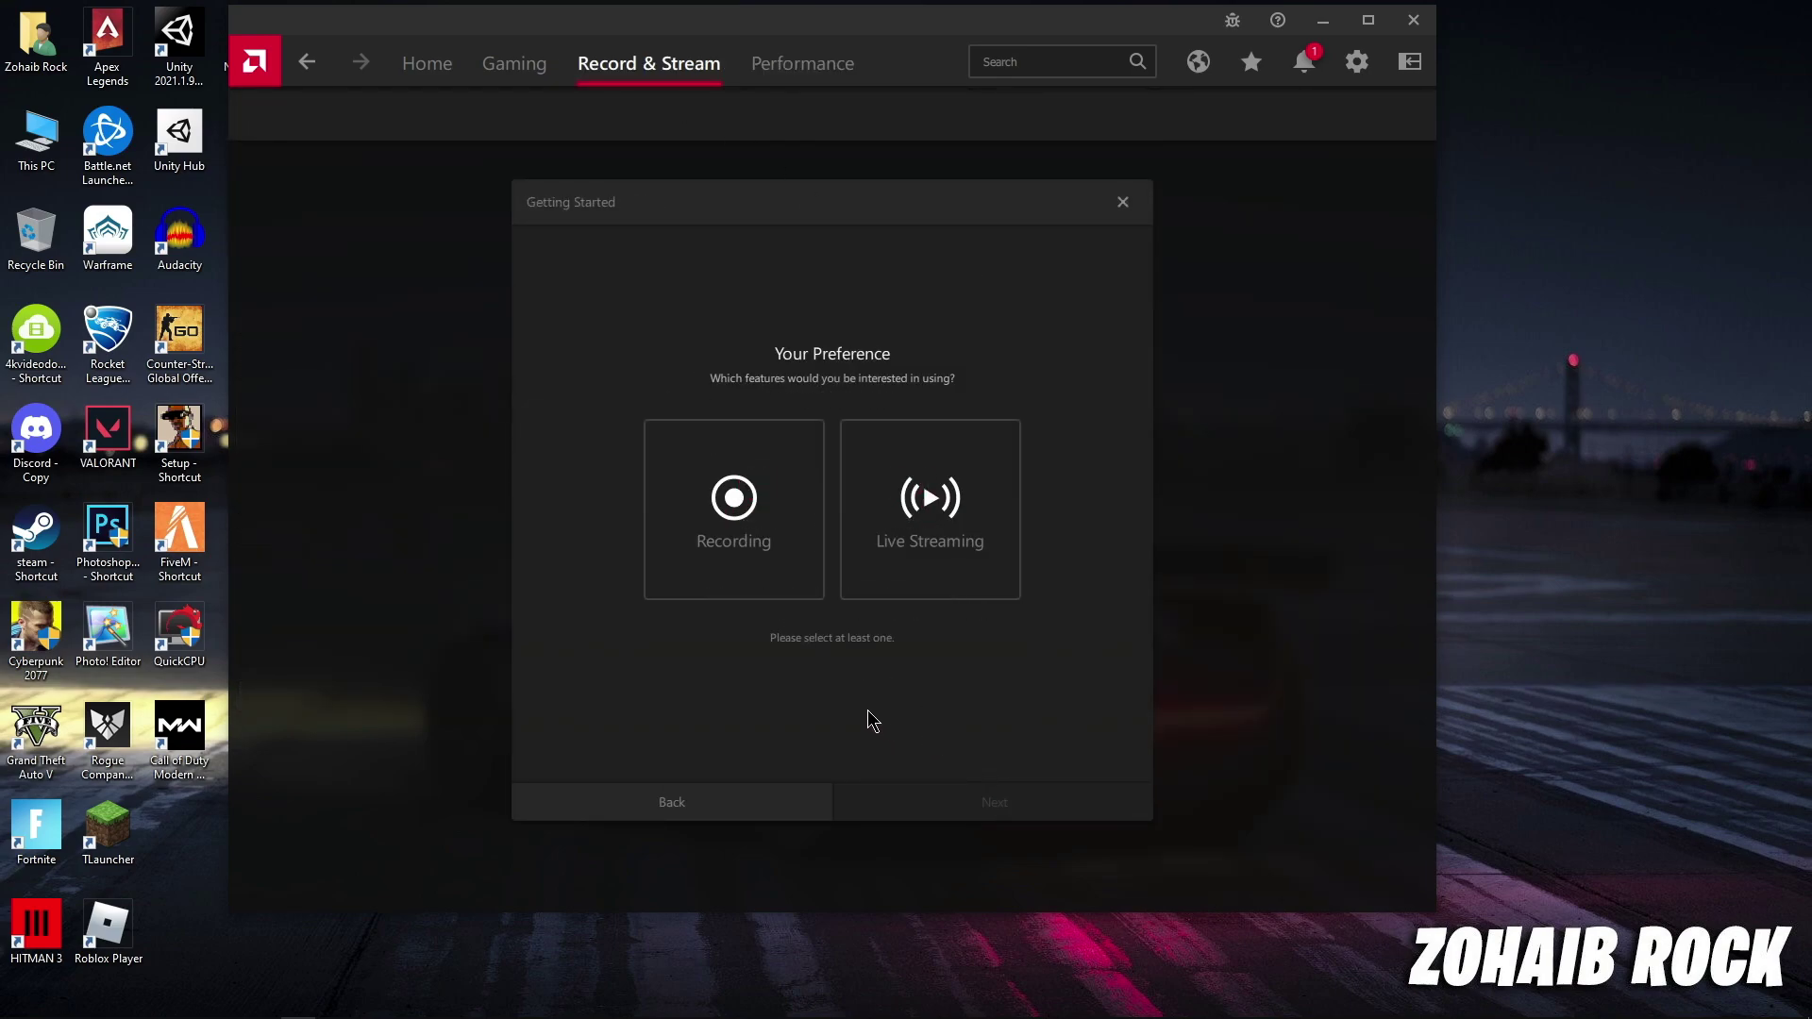
{"action": "left_click", "coordinate": [745, 528]}
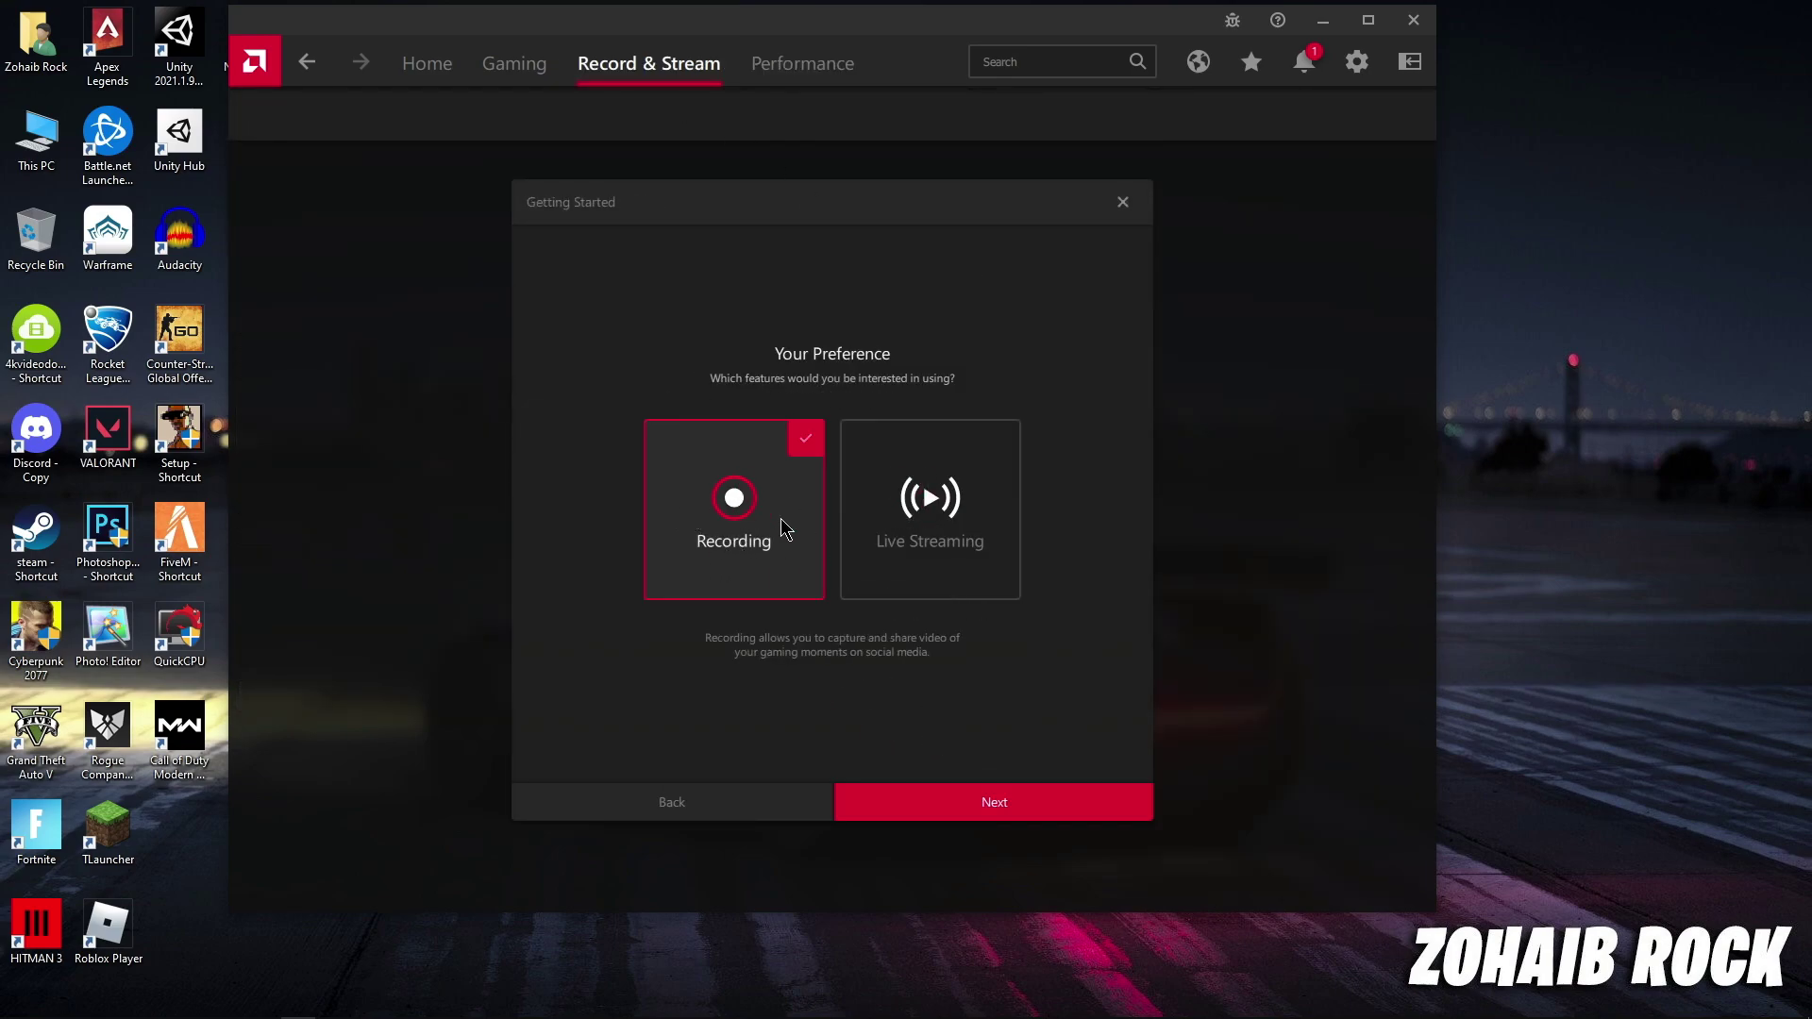
{"action": "left_click", "coordinate": [1026, 804]}
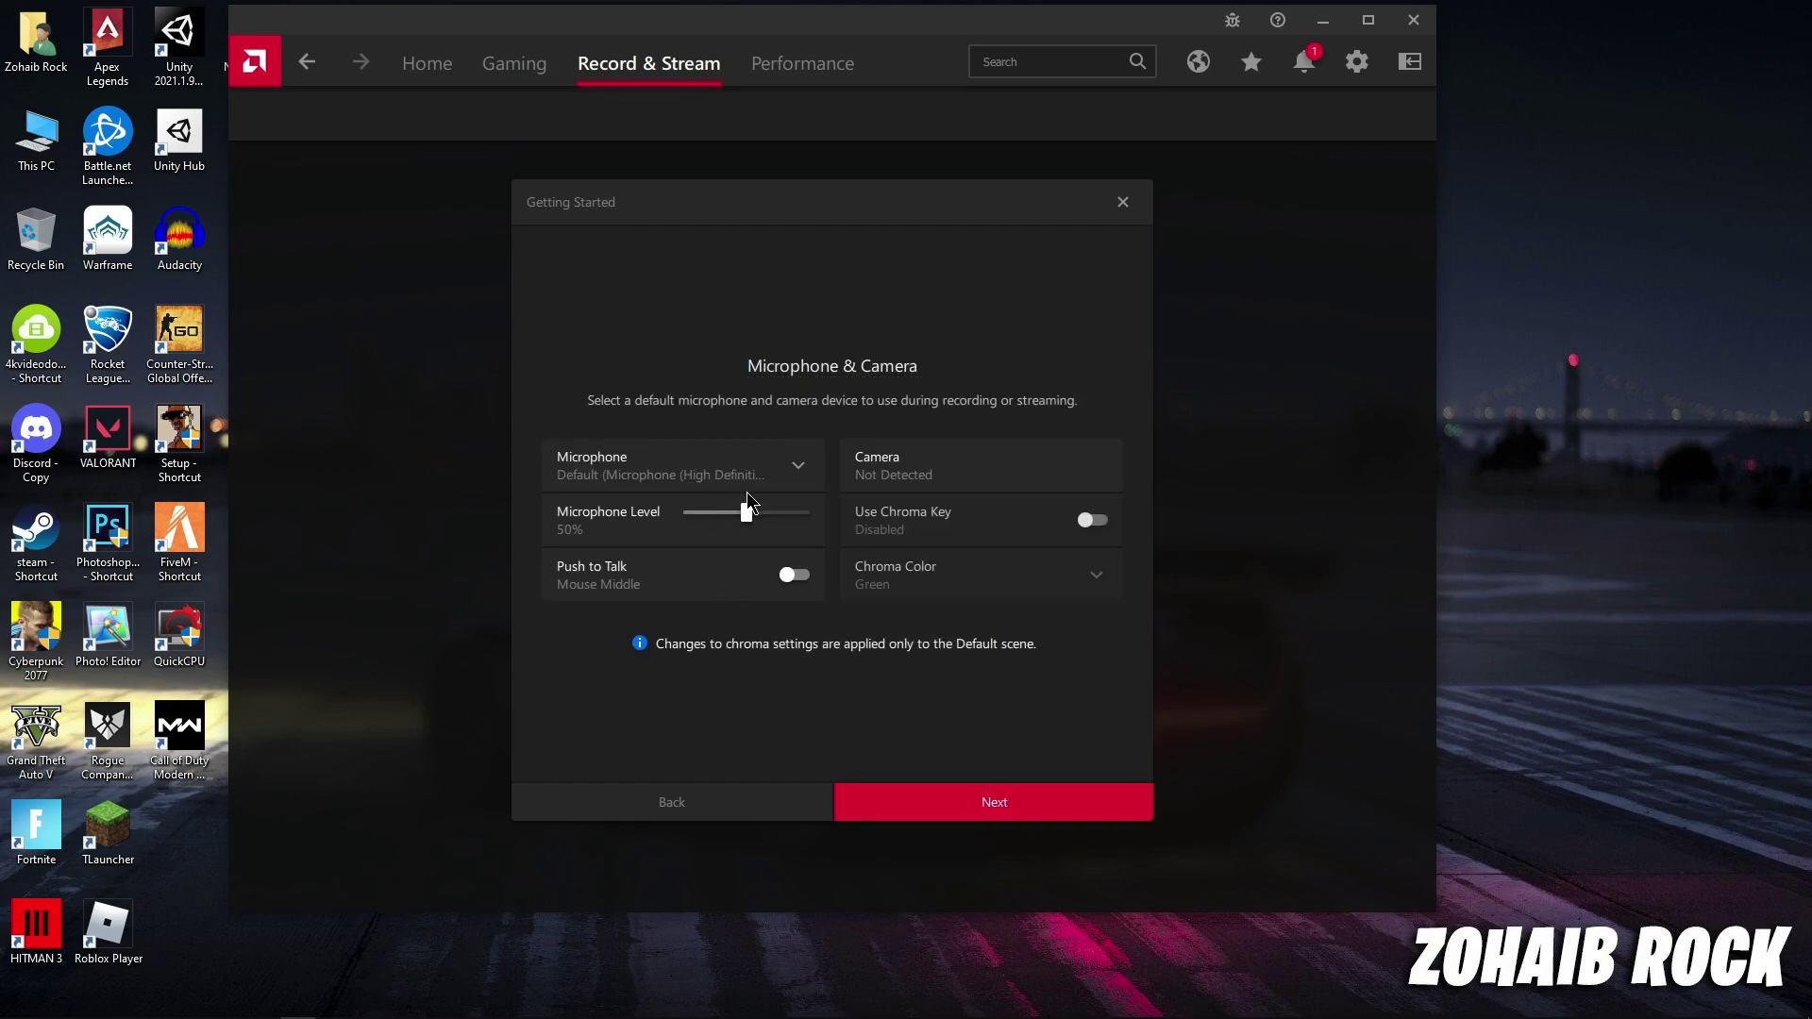
Step: Enable Push to Talk and Record Desktop in the Getting Started wizard and finish the setup
{"action": "left_click", "coordinate": [795, 580]}
{"action": "left_click", "coordinate": [1006, 804]}
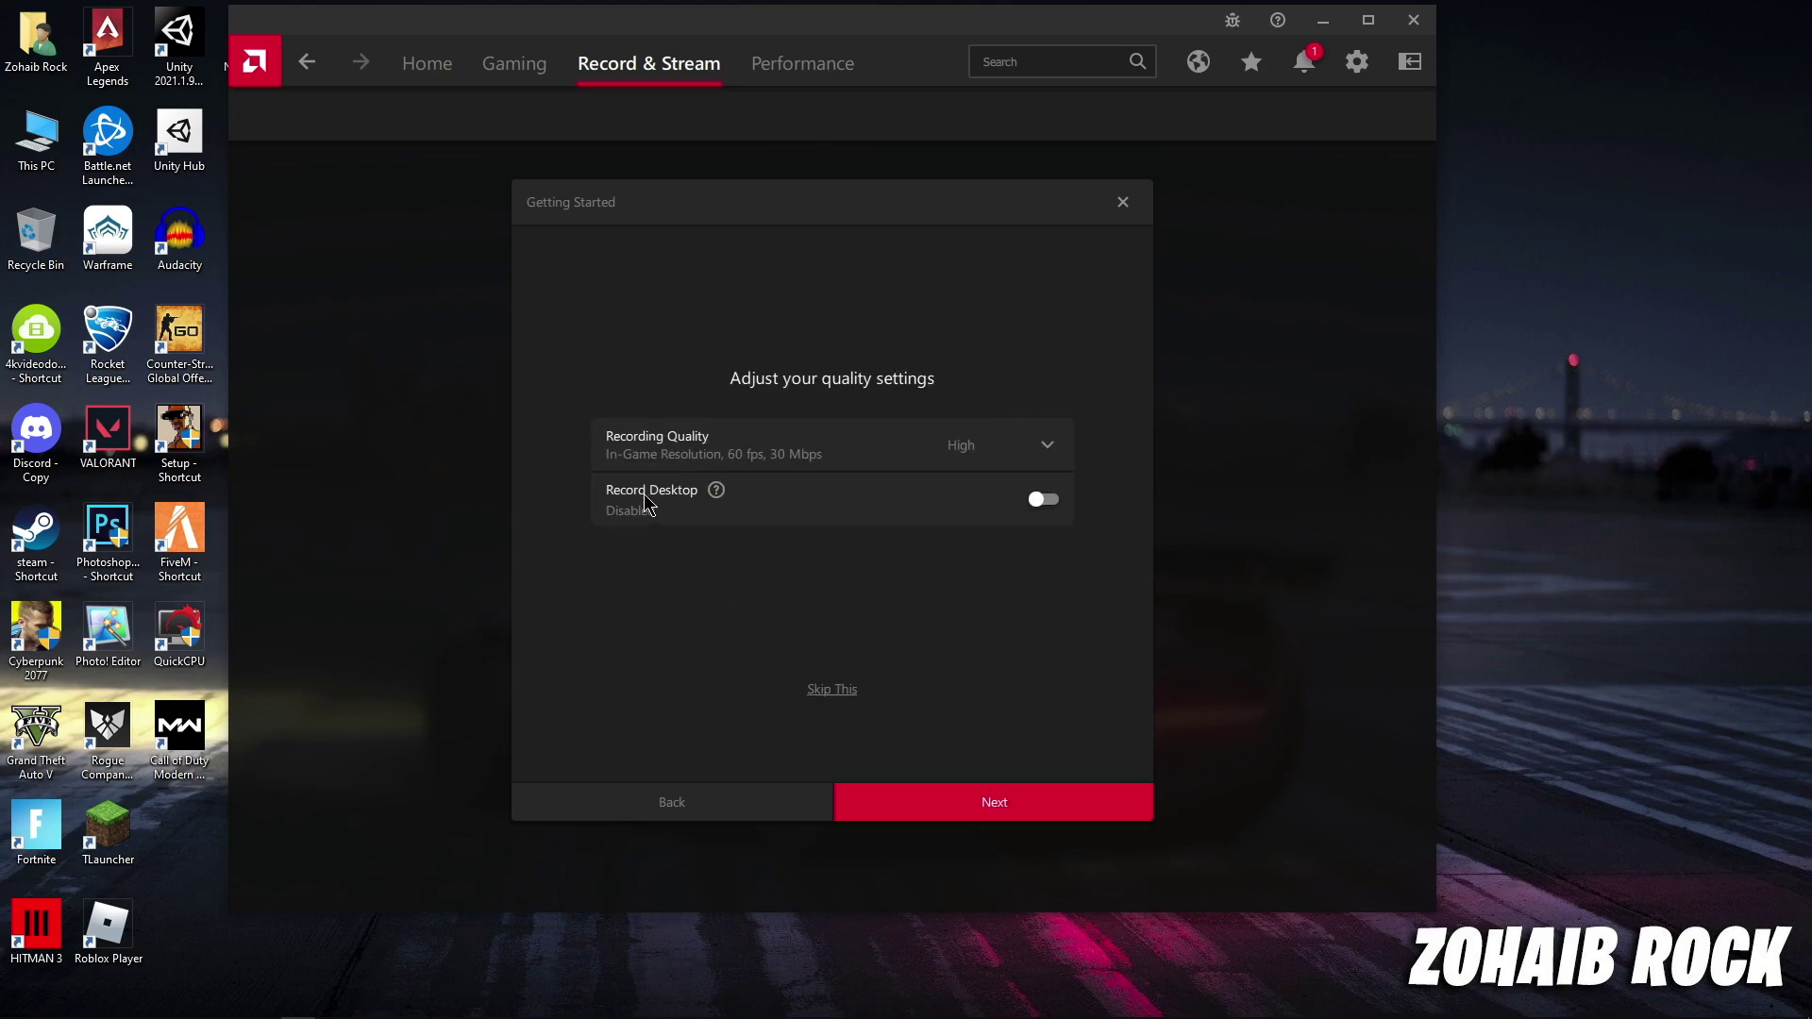
{"action": "left_click", "coordinate": [1043, 500]}
{"action": "left_click", "coordinate": [1050, 505]}
{"action": "left_click", "coordinate": [1053, 509]}
{"action": "left_click", "coordinate": [1020, 804]}
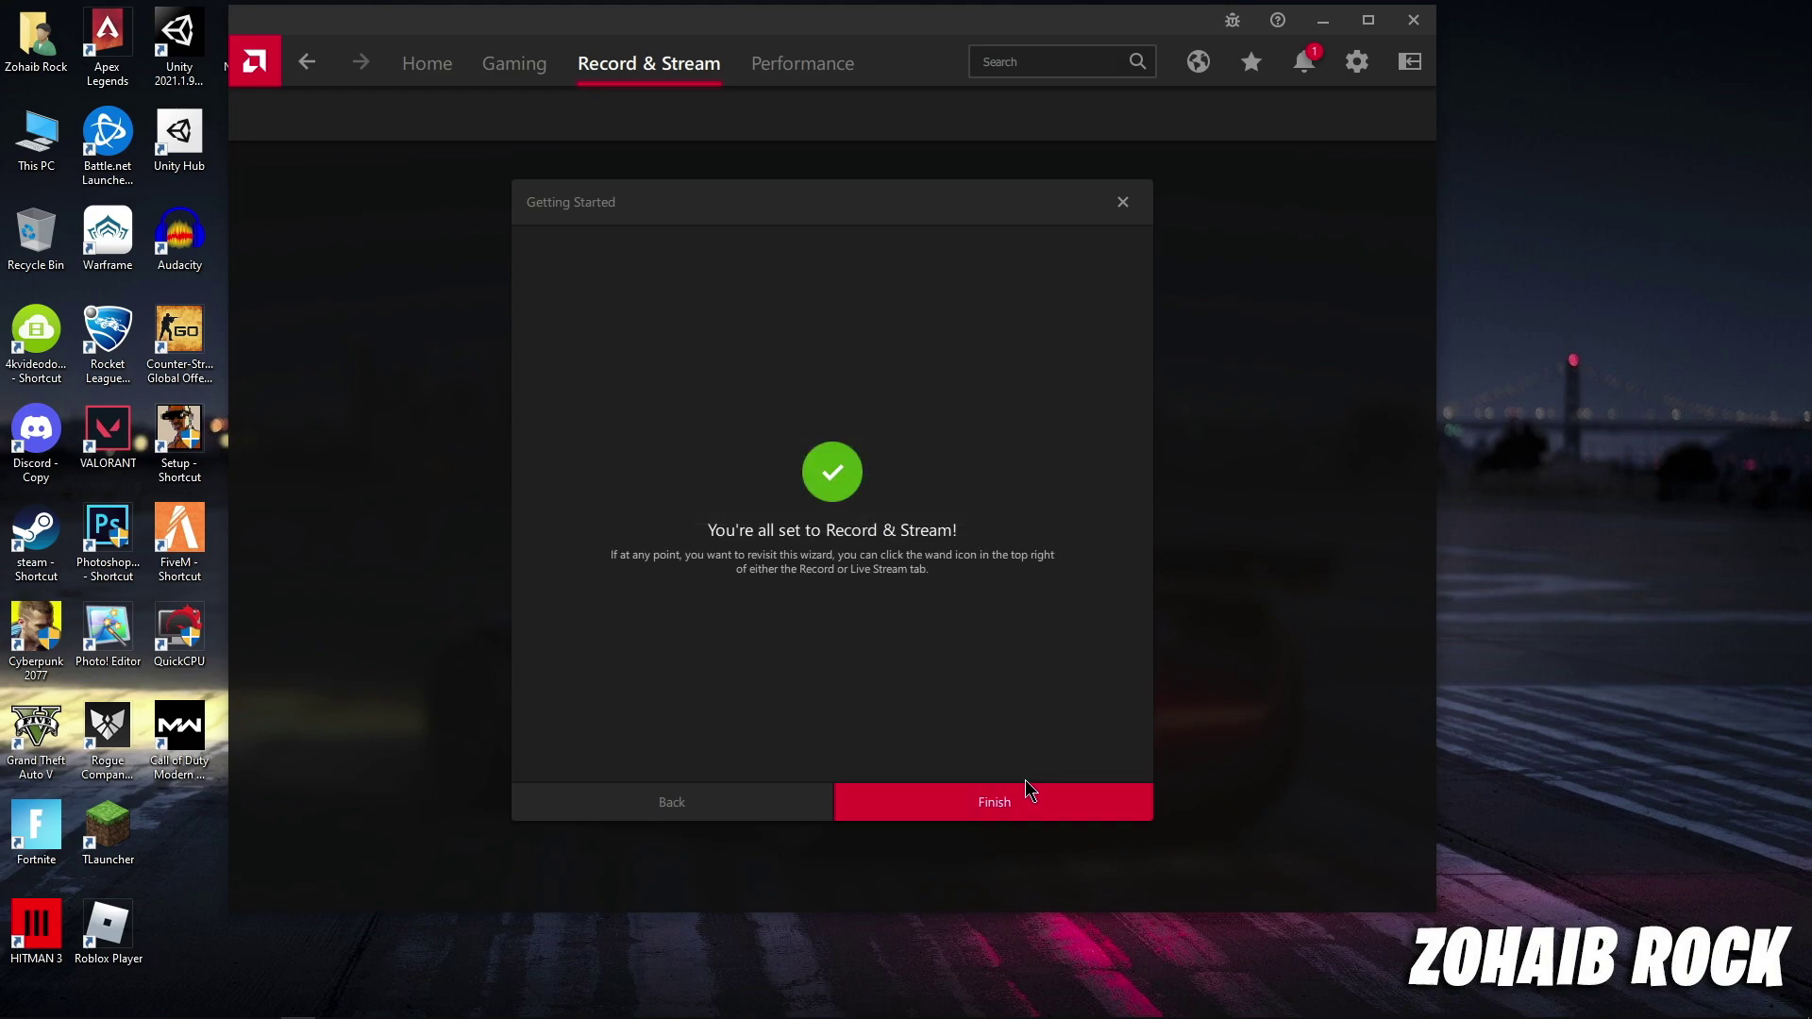
{"action": "left_click", "coordinate": [1011, 797]}
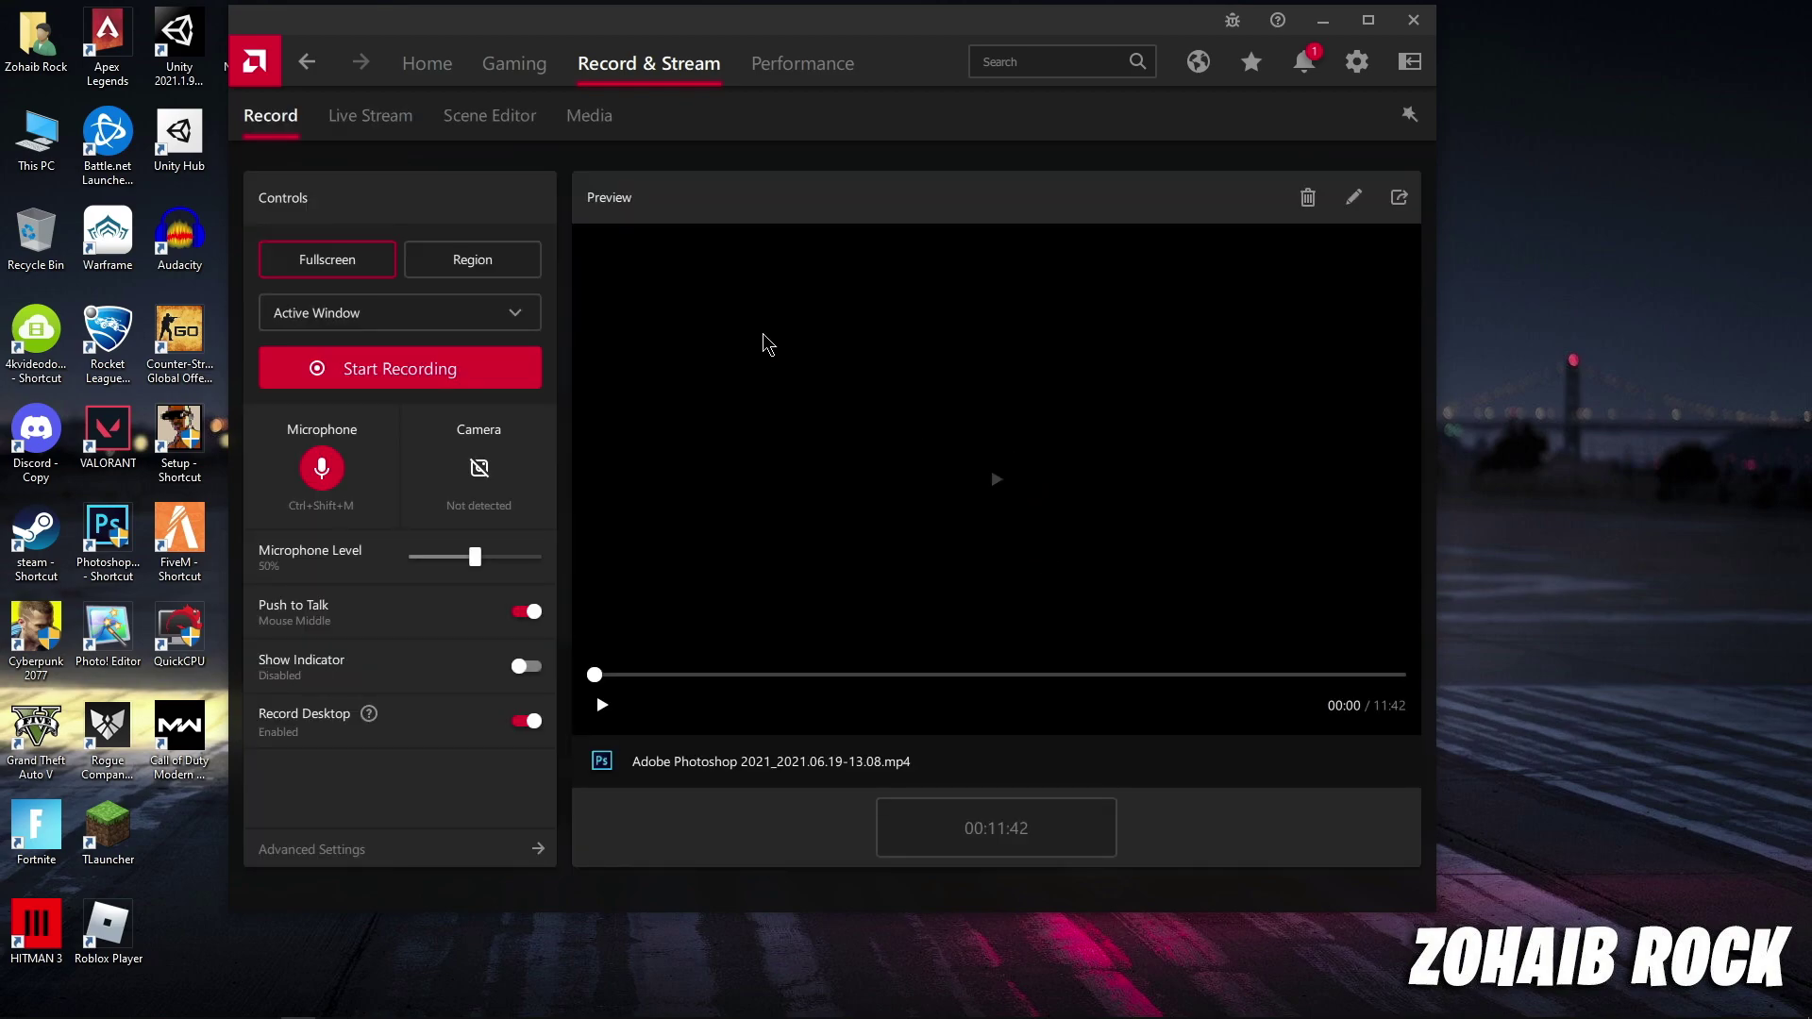
Step: In the Record & Stream settings, choose the High recording profile and set the recording resolution to In-Game
{"action": "left_click", "coordinate": [1347, 71]}
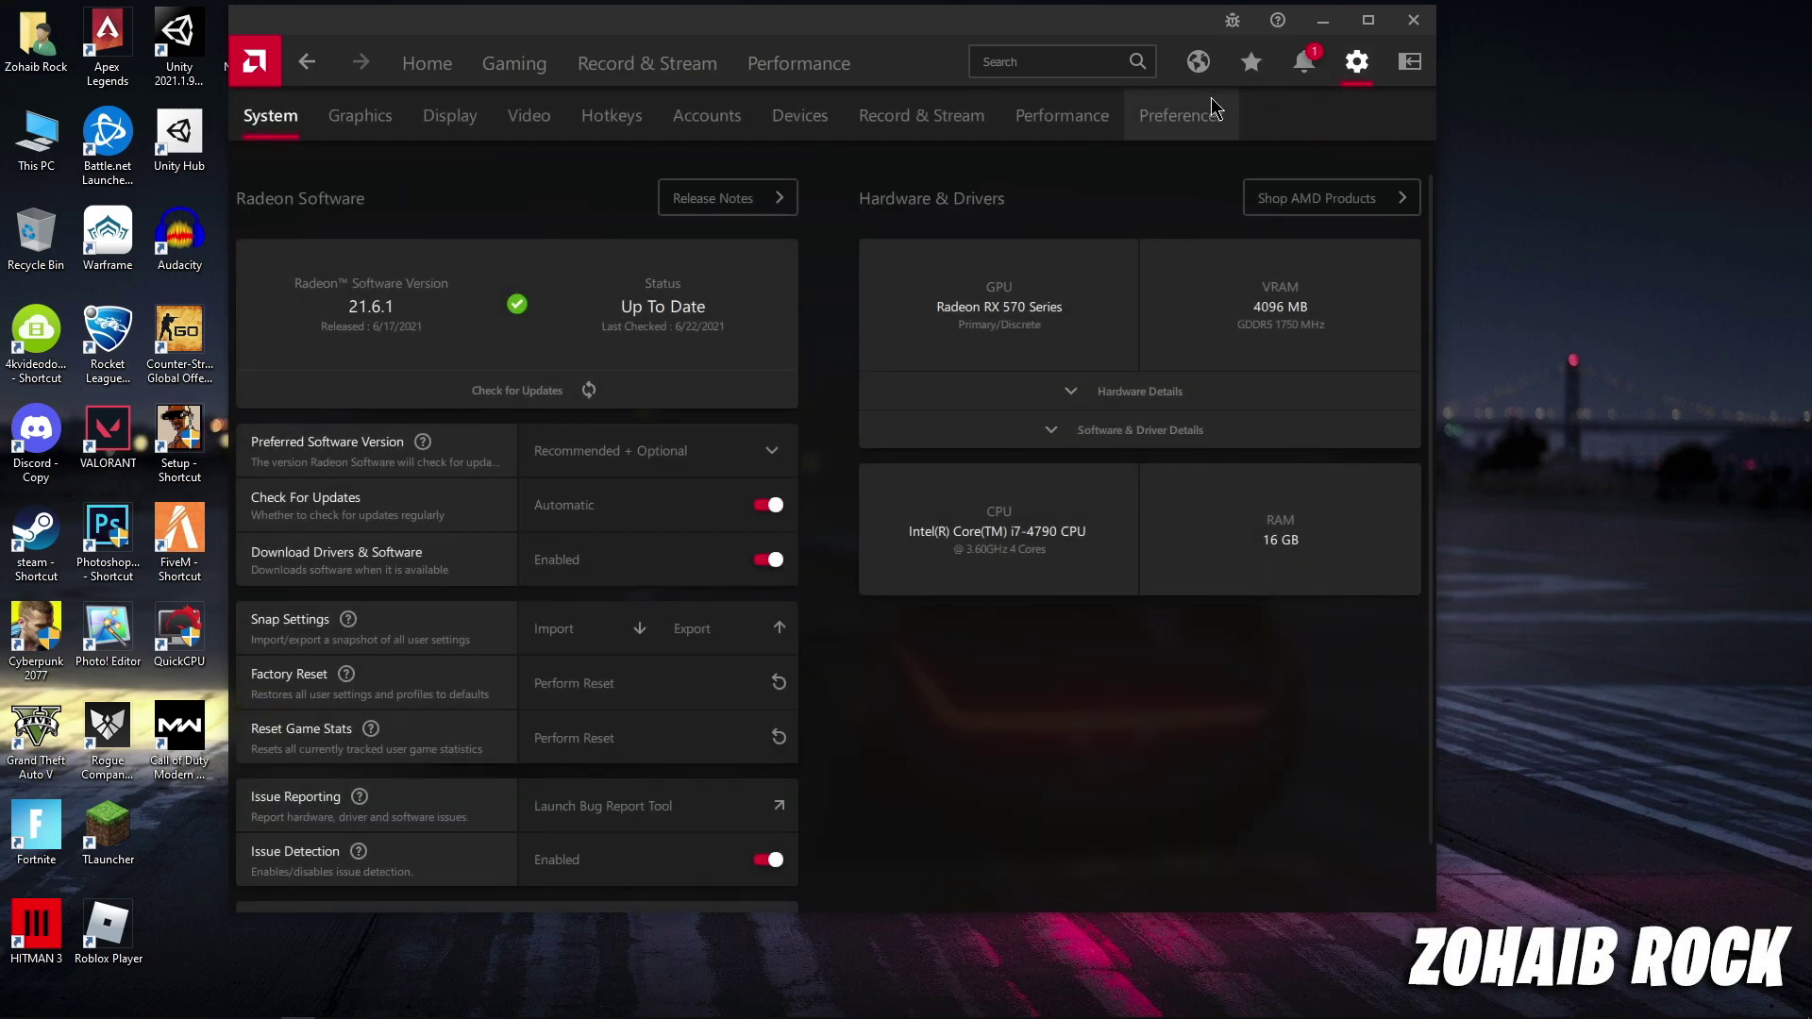
{"action": "left_click", "coordinate": [948, 142]}
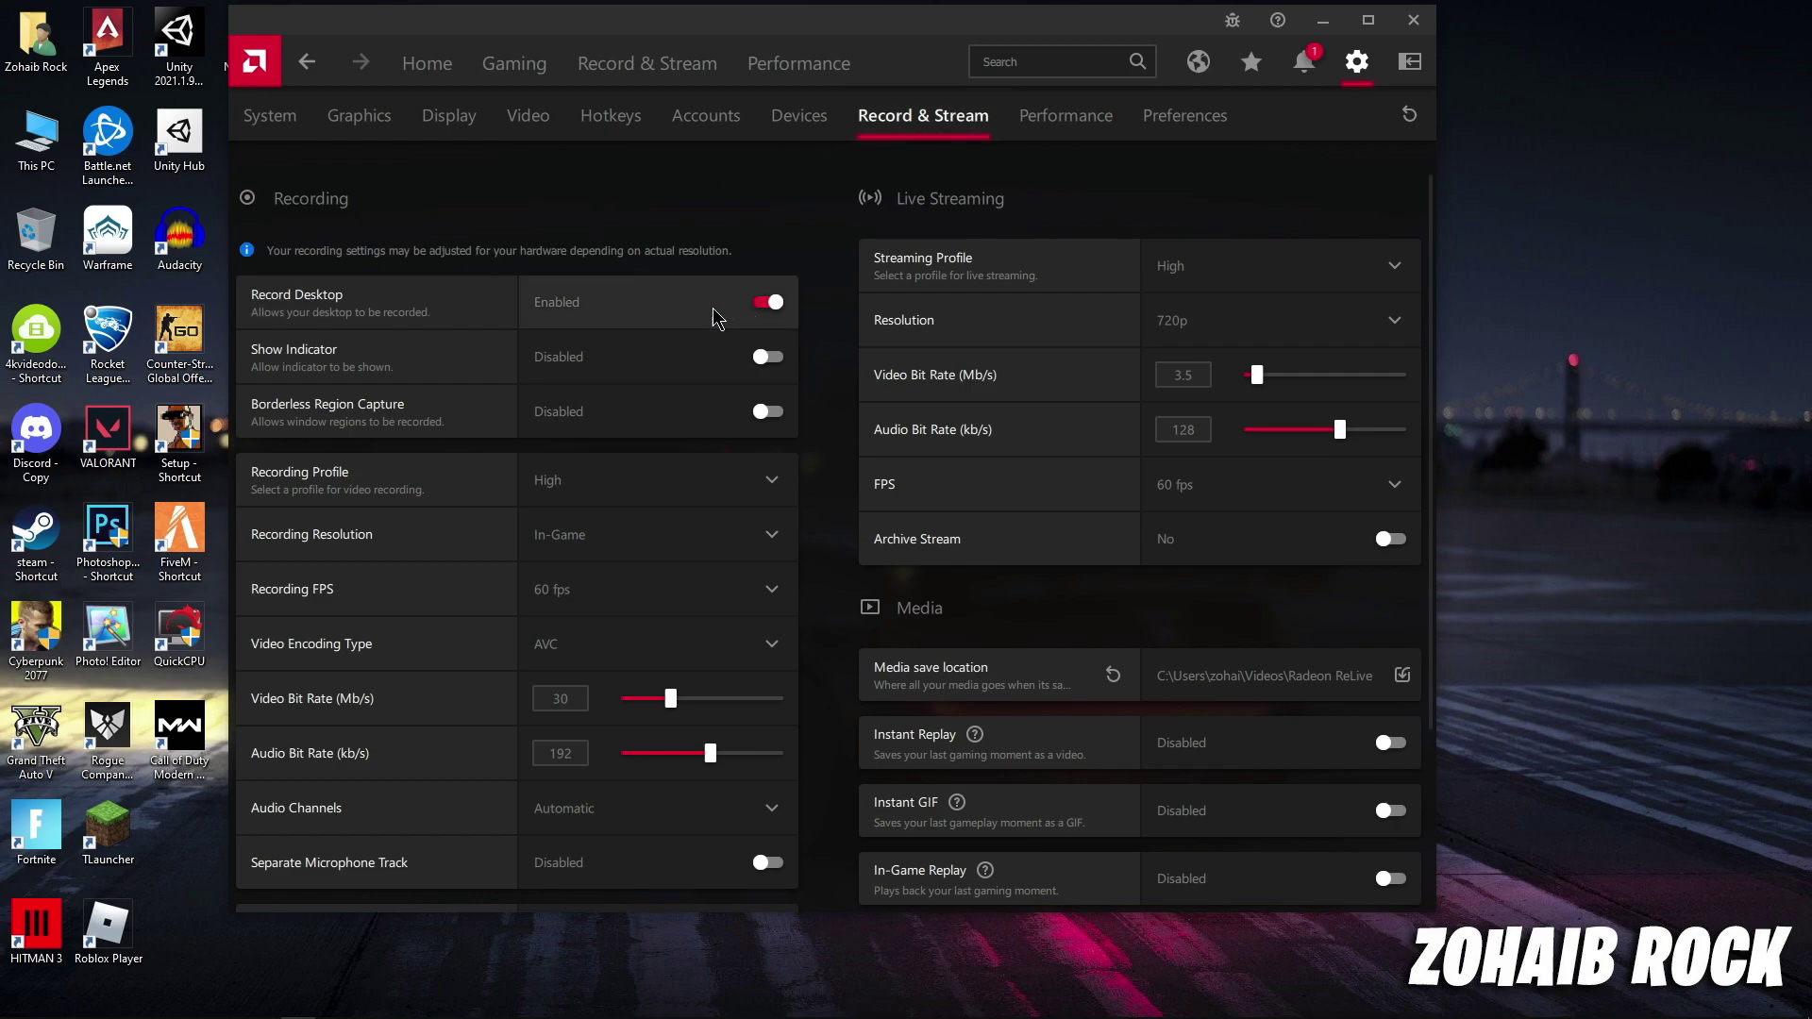
{"action": "left_click", "coordinate": [596, 360]}
{"action": "left_click", "coordinate": [599, 364]}
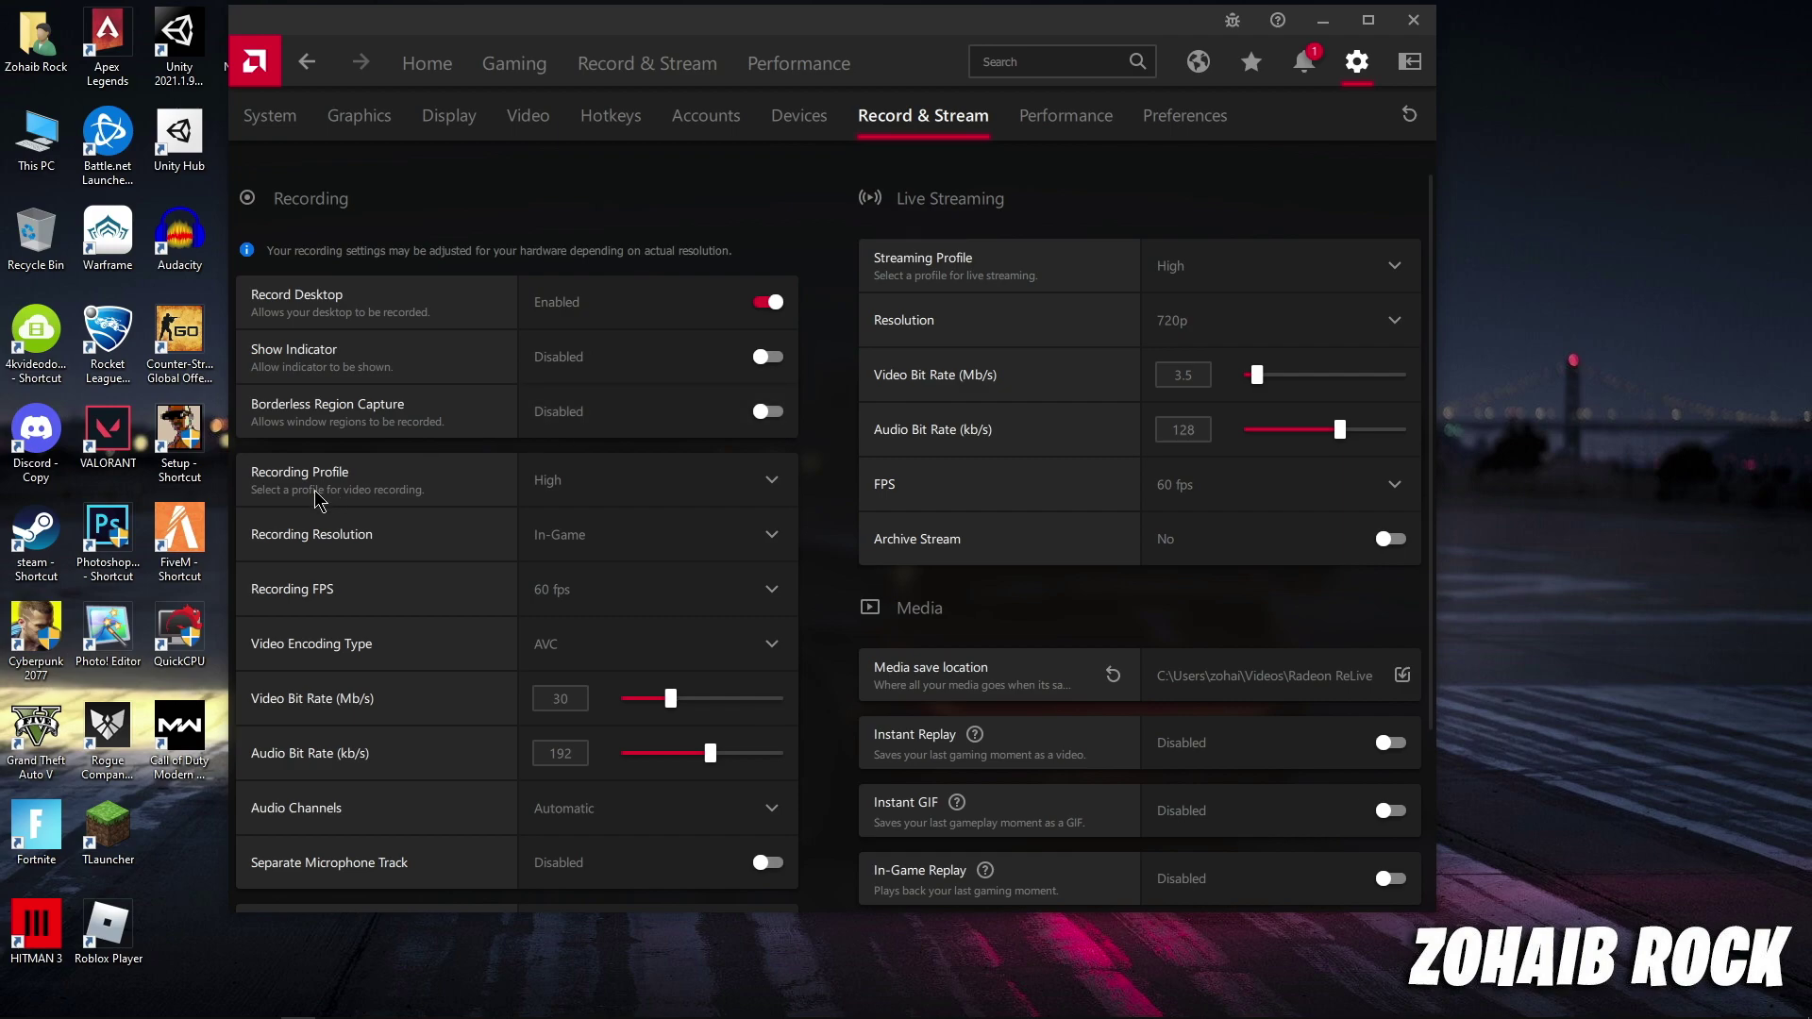
{"action": "left_click", "coordinate": [593, 487]}
{"action": "left_click", "coordinate": [566, 623]}
{"action": "left_click", "coordinate": [630, 545]}
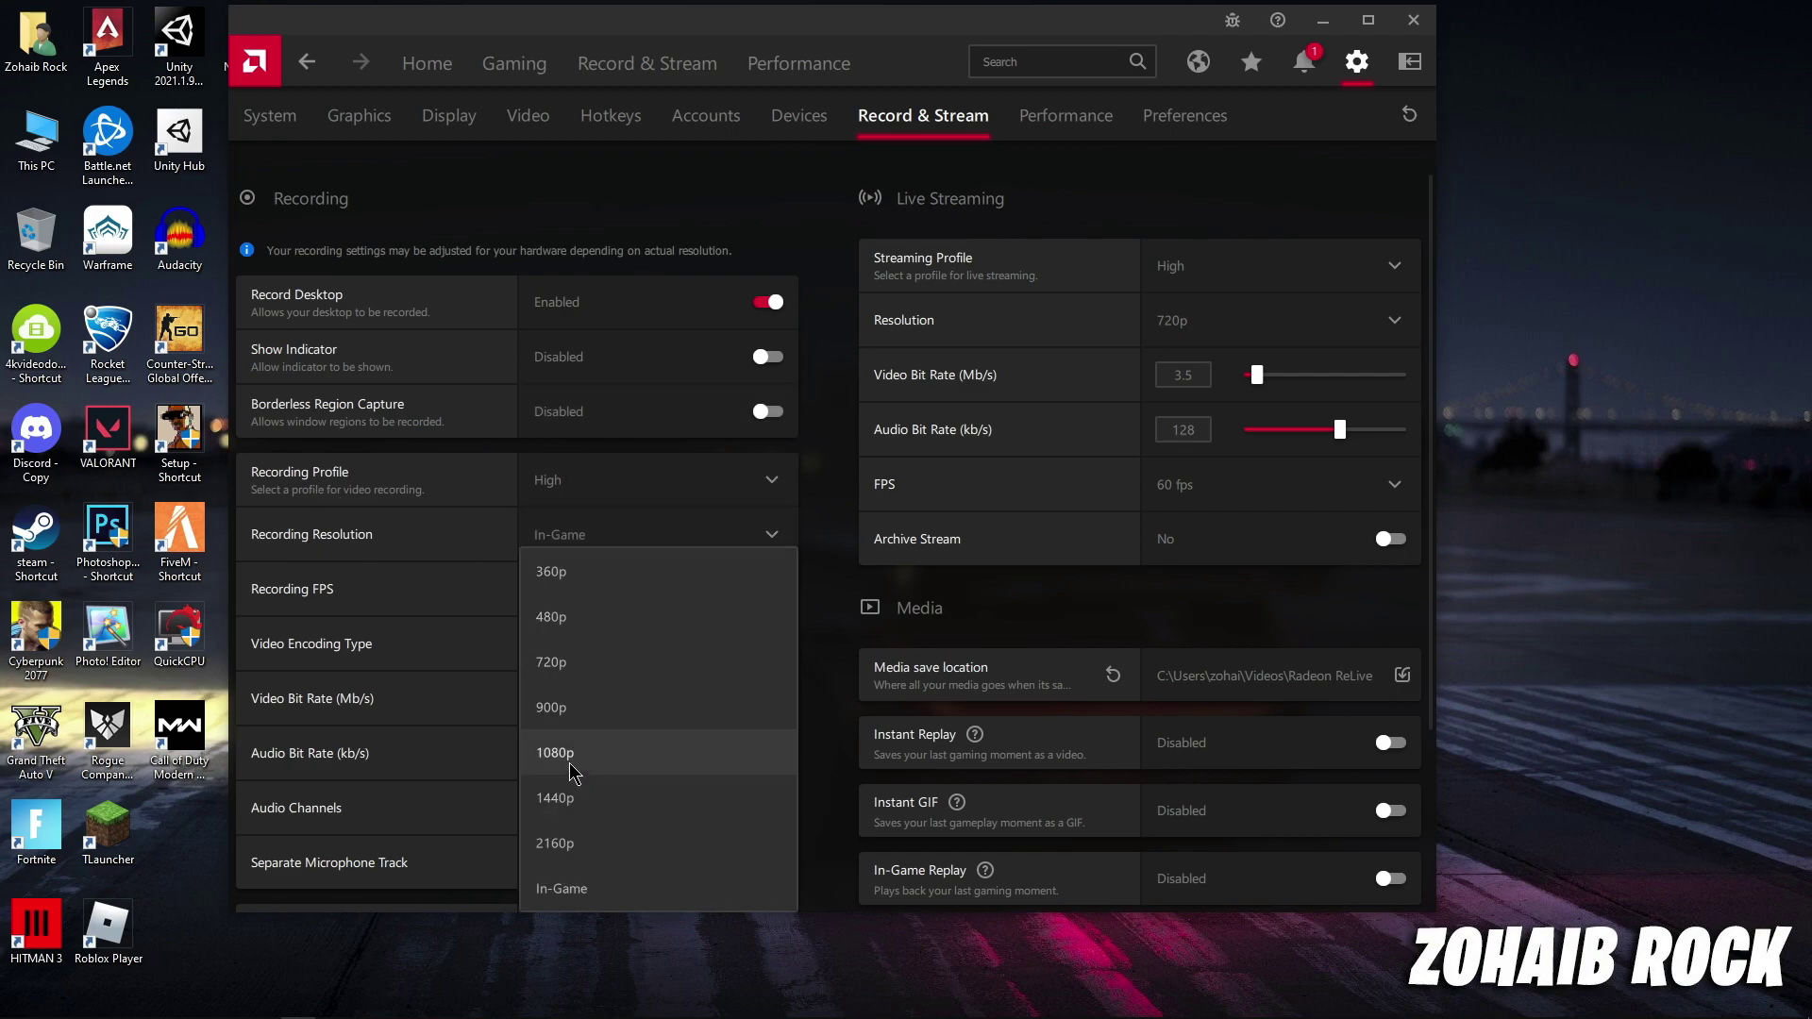
{"action": "left_click", "coordinate": [602, 889]}
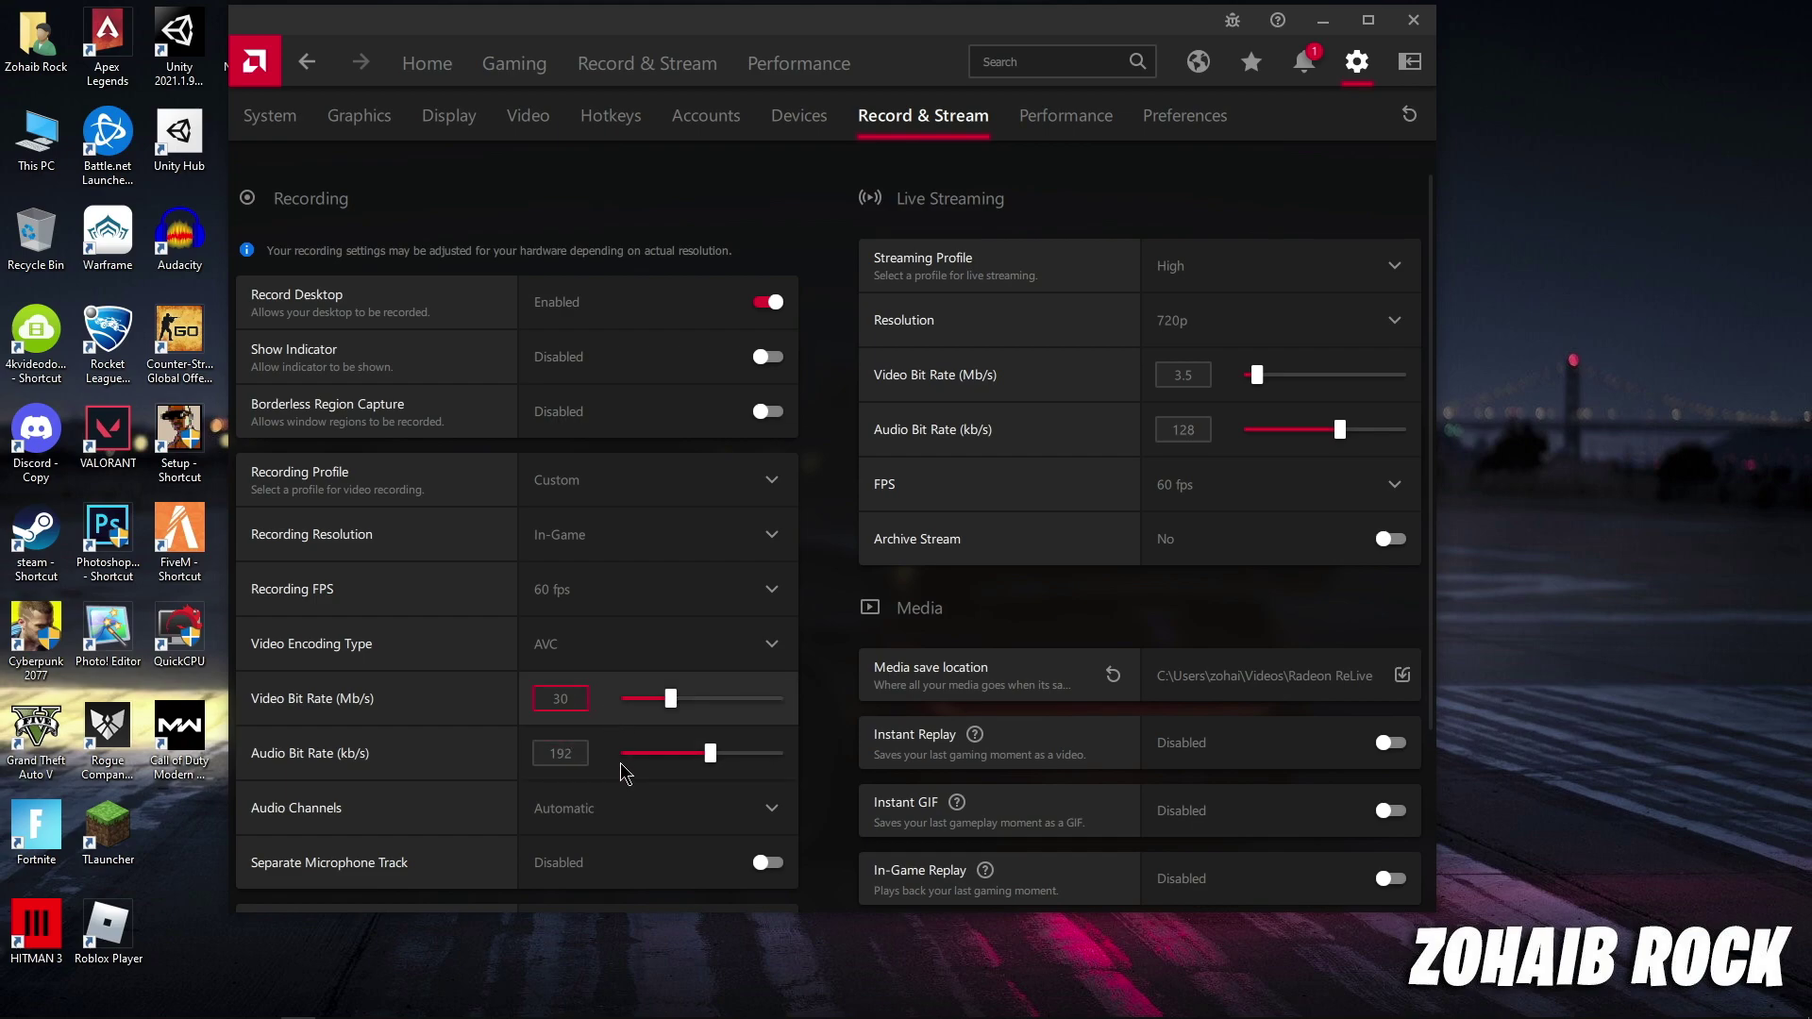
Step: Set the media save location to the Radeon ReLive folder on the YouTube Project (F:) drive
{"action": "scroll", "coordinate": [627, 760], "scroll_direction": "down", "scroll_amount": 2}
{"action": "scroll", "coordinate": [627, 760], "scroll_direction": "down", "scroll_amount": 2}
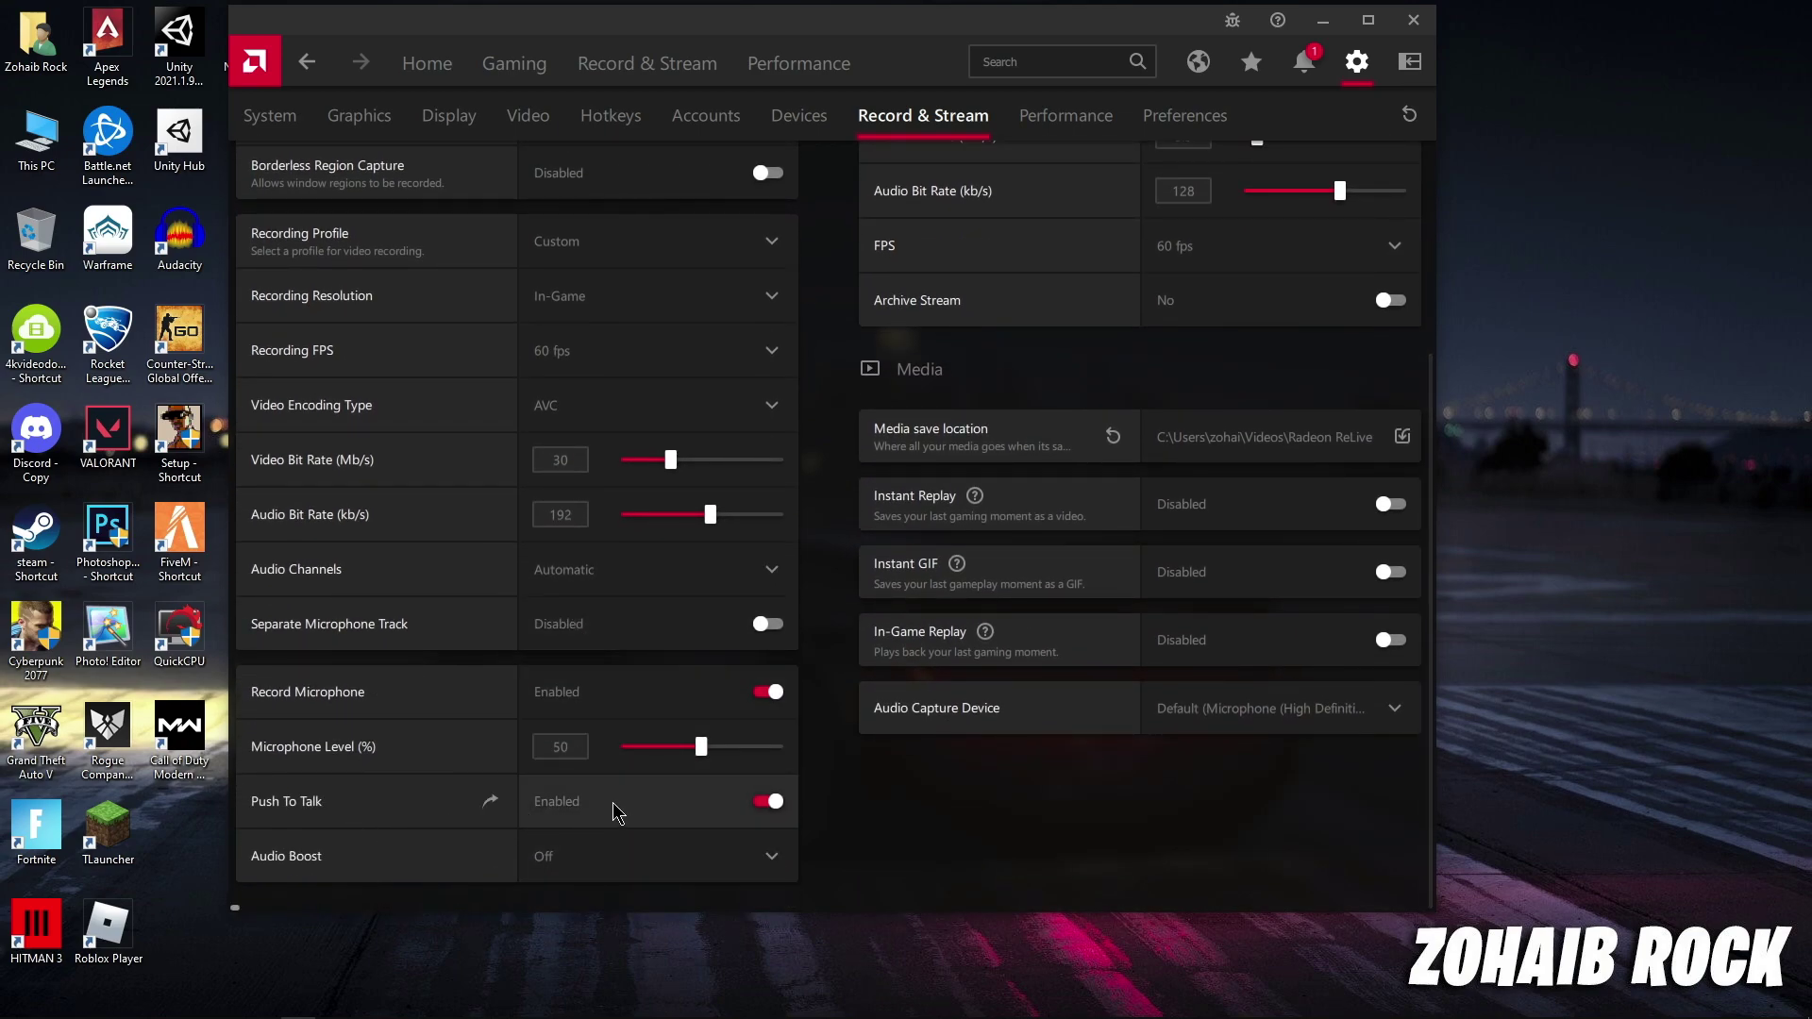
{"action": "scroll", "coordinate": [661, 752], "scroll_direction": "up", "scroll_amount": 4}
{"action": "scroll", "coordinate": [661, 752], "scroll_direction": "up", "scroll_amount": 1}
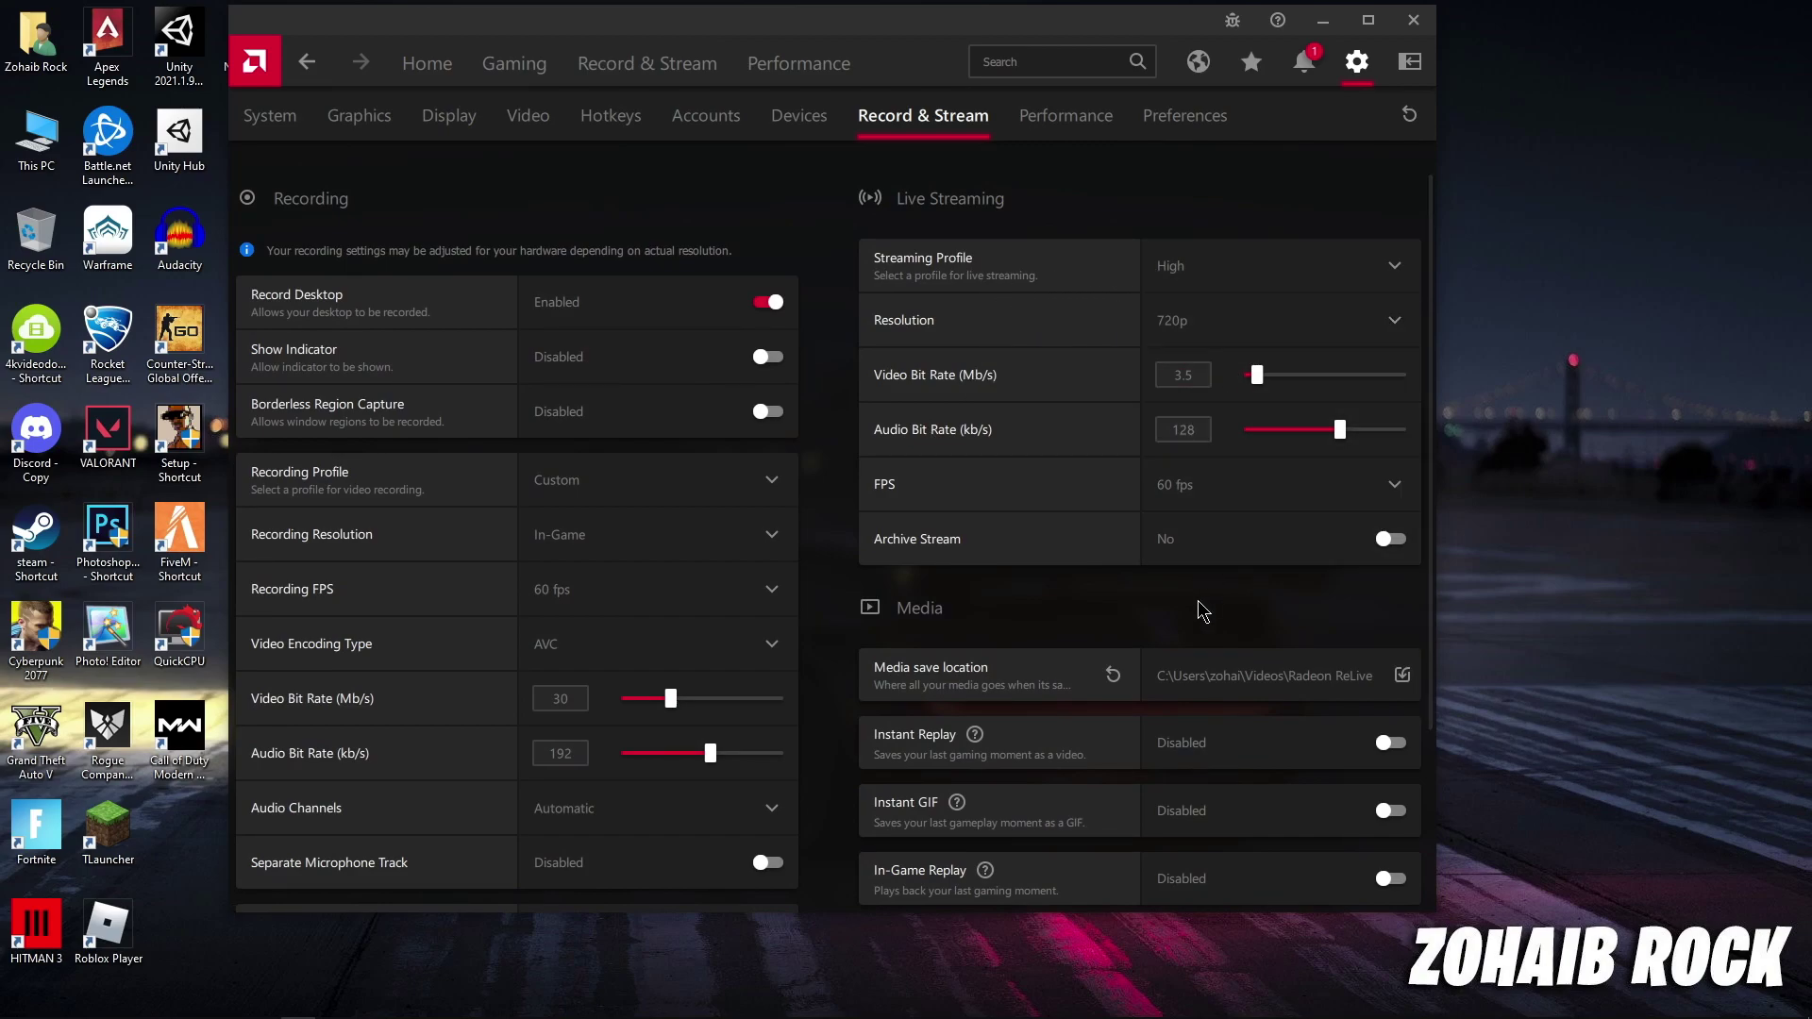
{"action": "scroll", "coordinate": [1233, 512], "scroll_direction": "down", "scroll_amount": 4}
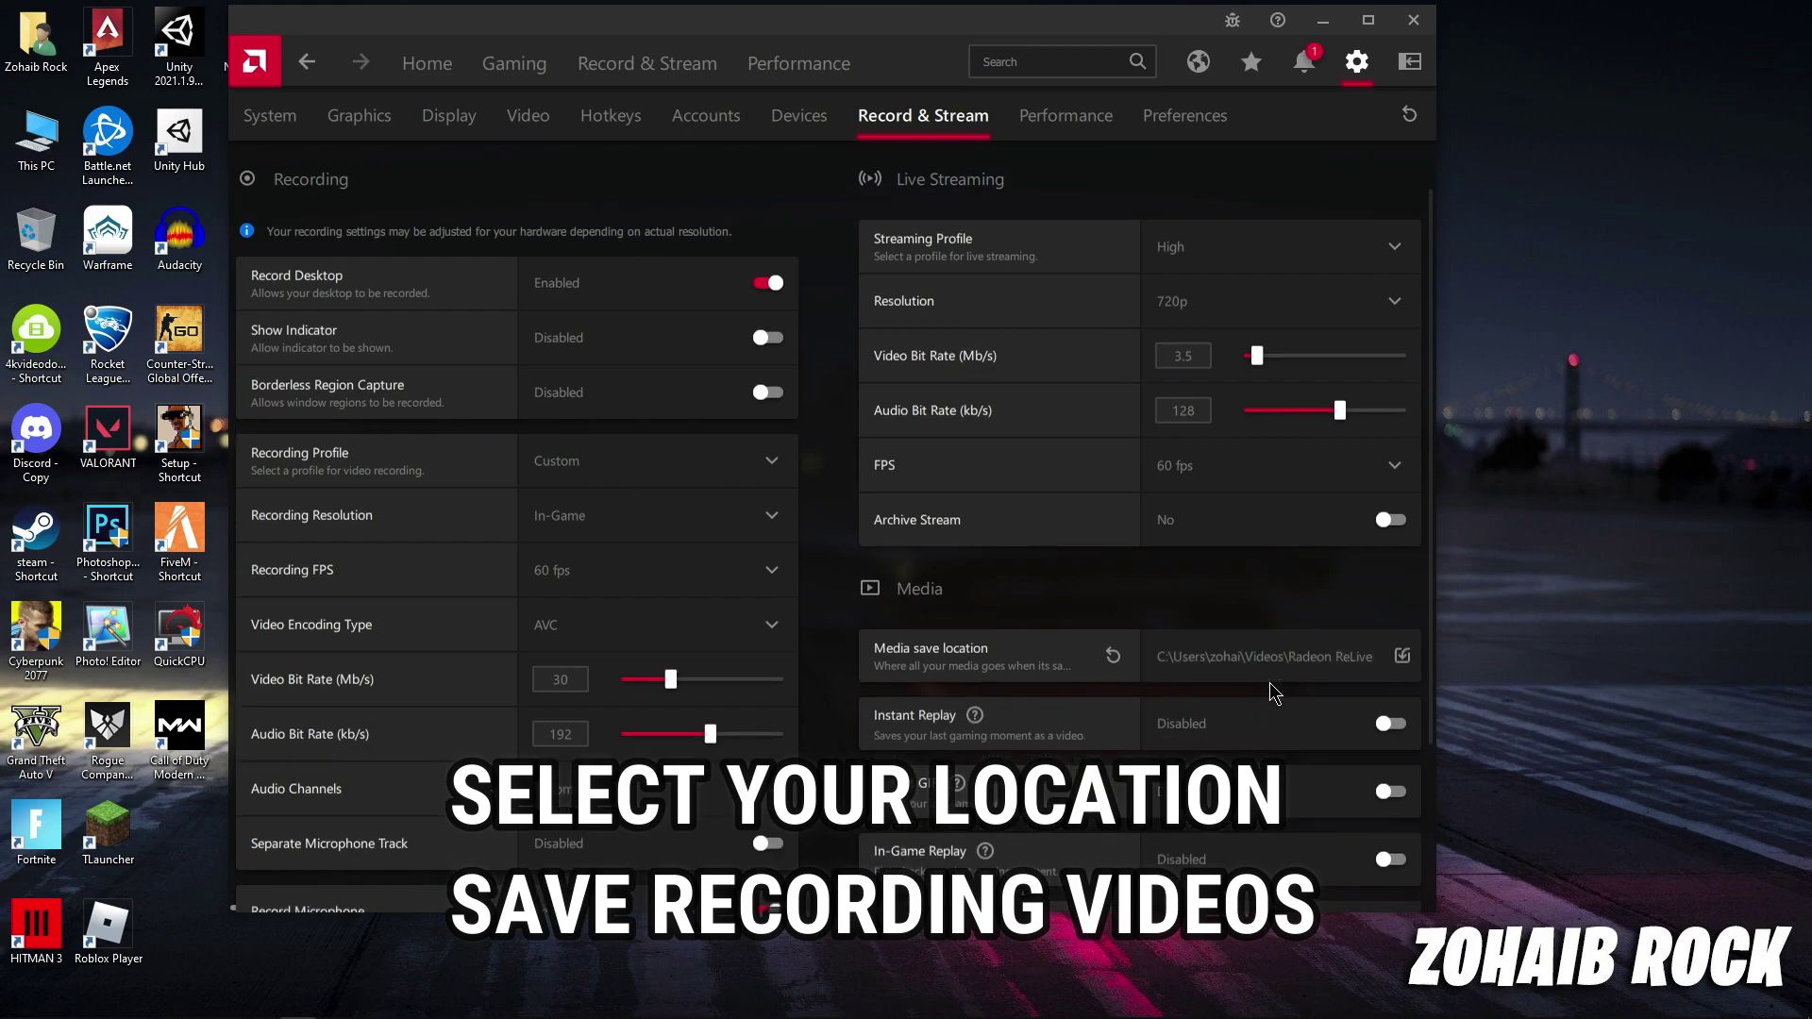
{"action": "left_click", "coordinate": [1224, 453]}
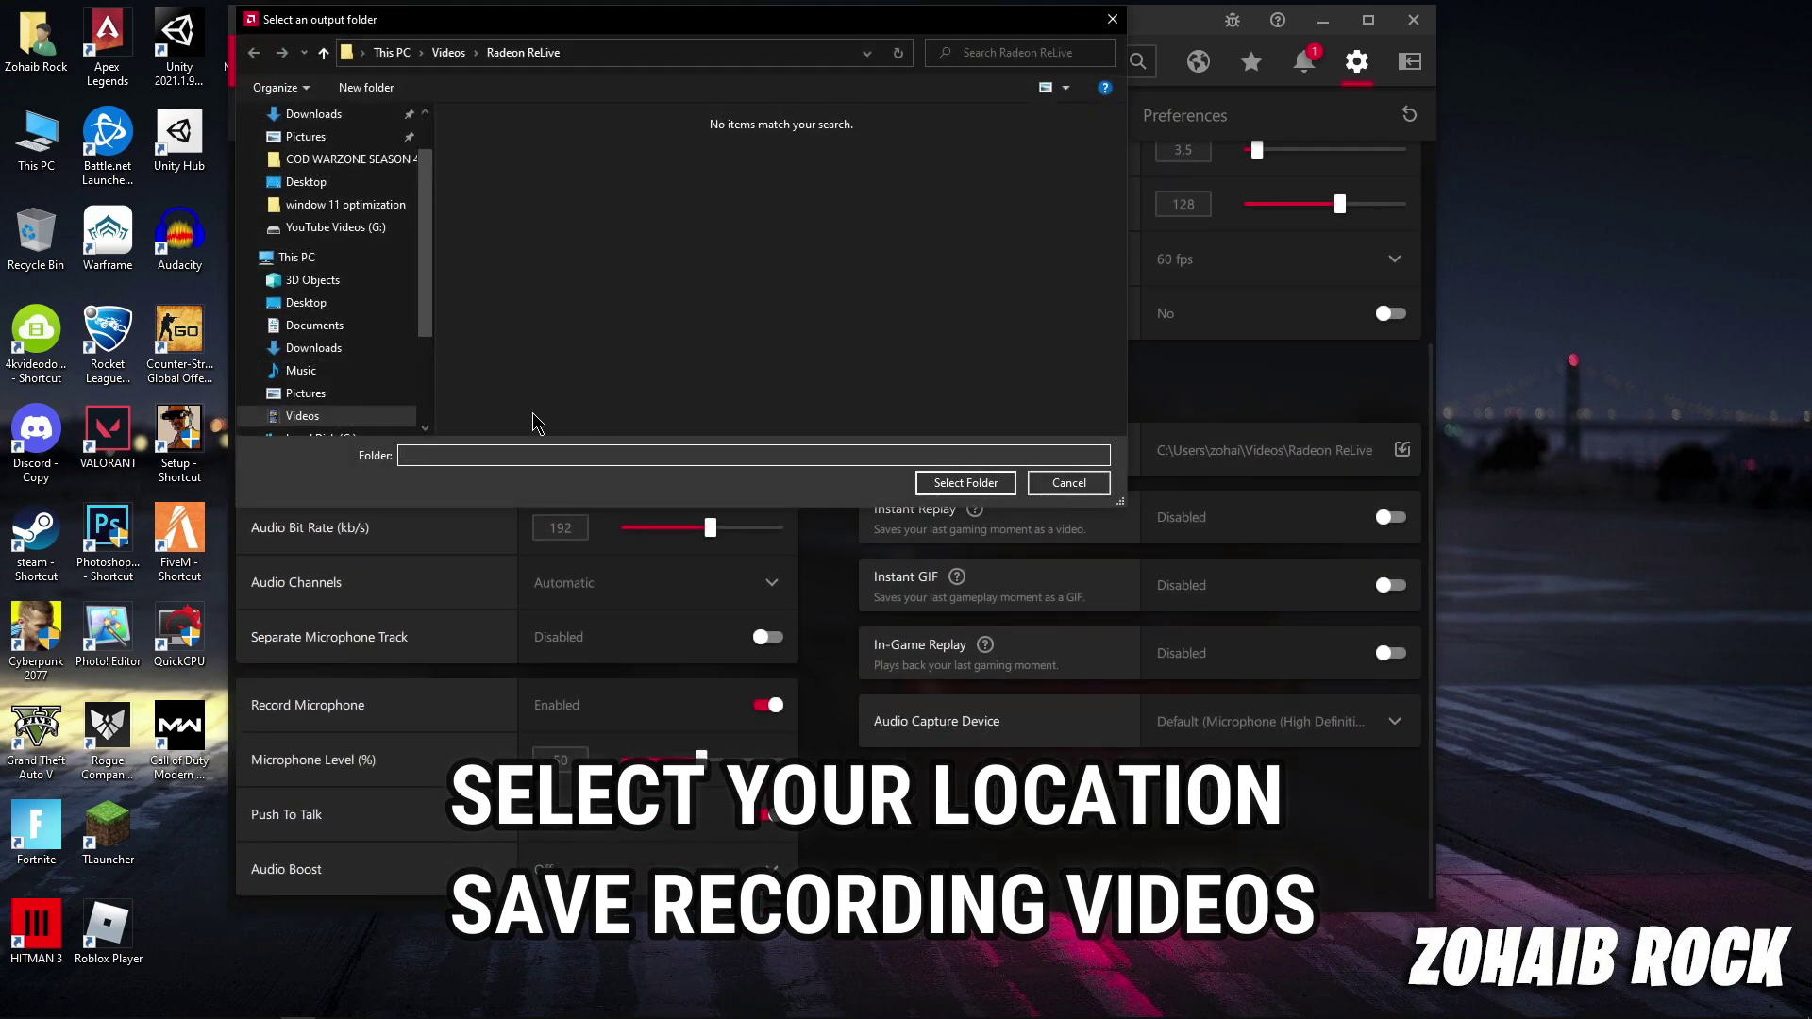
{"action": "scroll", "coordinate": [345, 382], "scroll_direction": "down", "scroll_amount": 2}
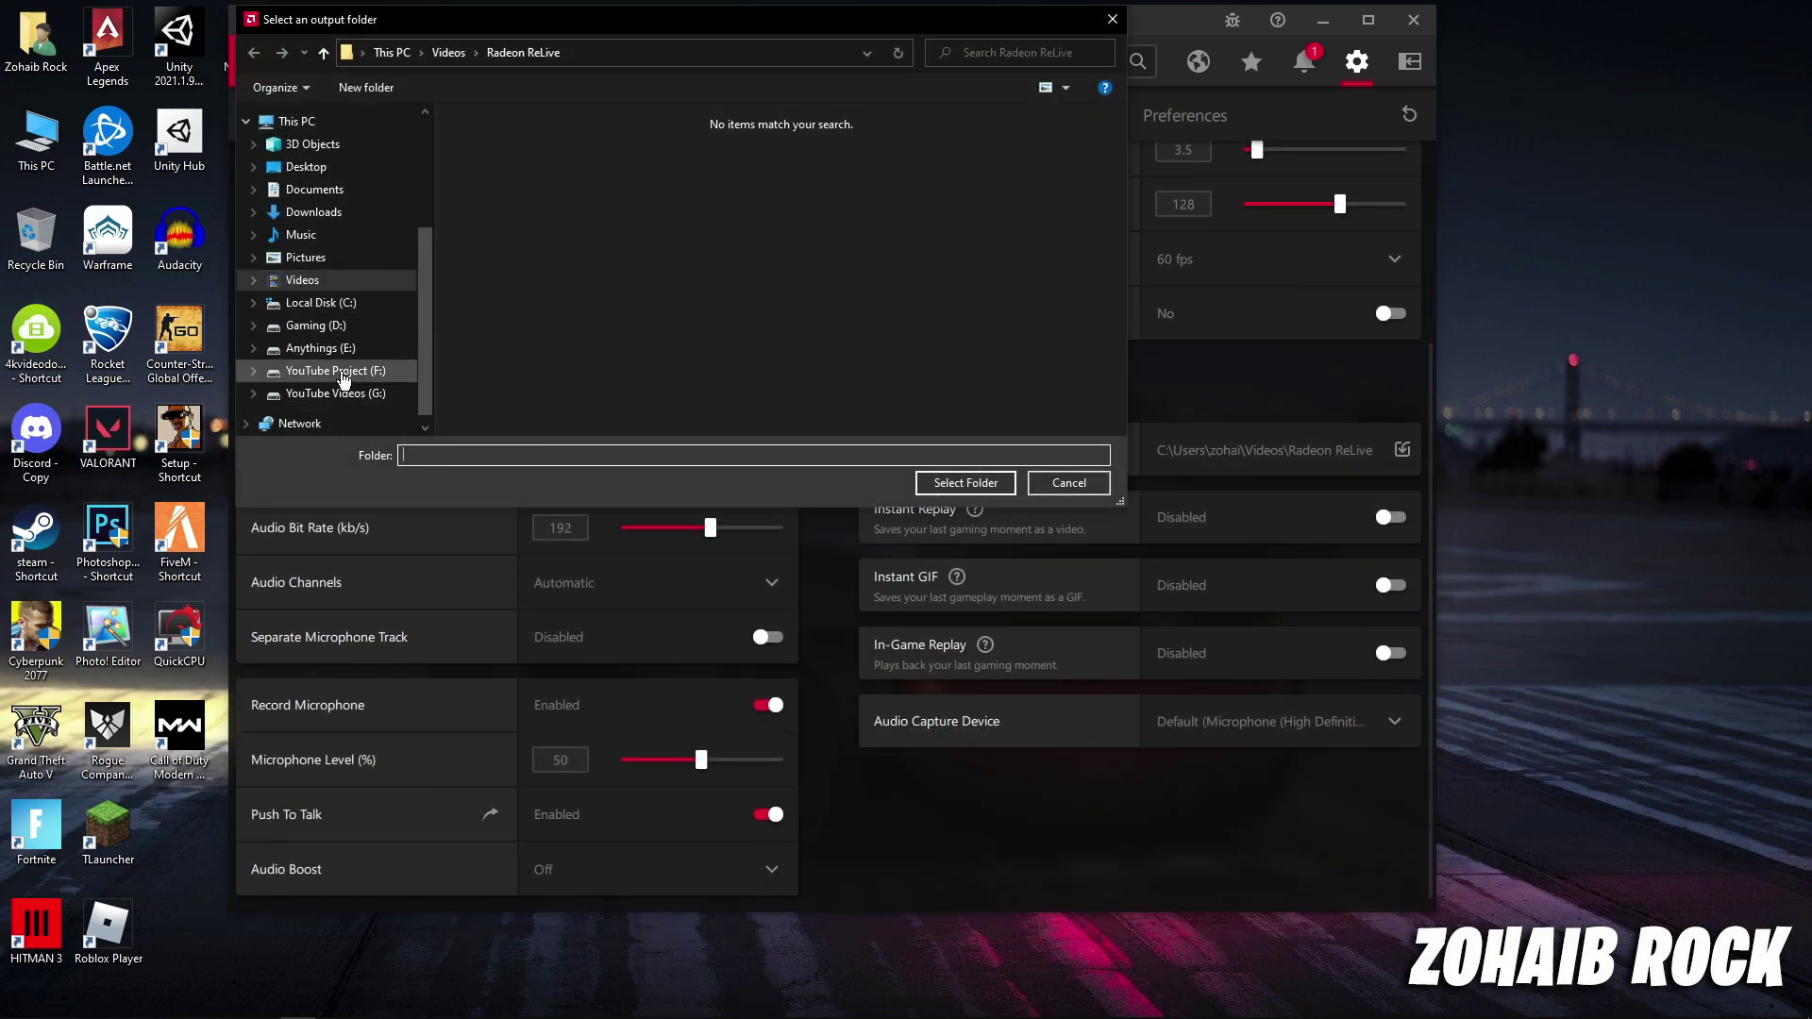
{"action": "left_click", "coordinate": [343, 372]}
{"action": "left_click", "coordinate": [542, 302]}
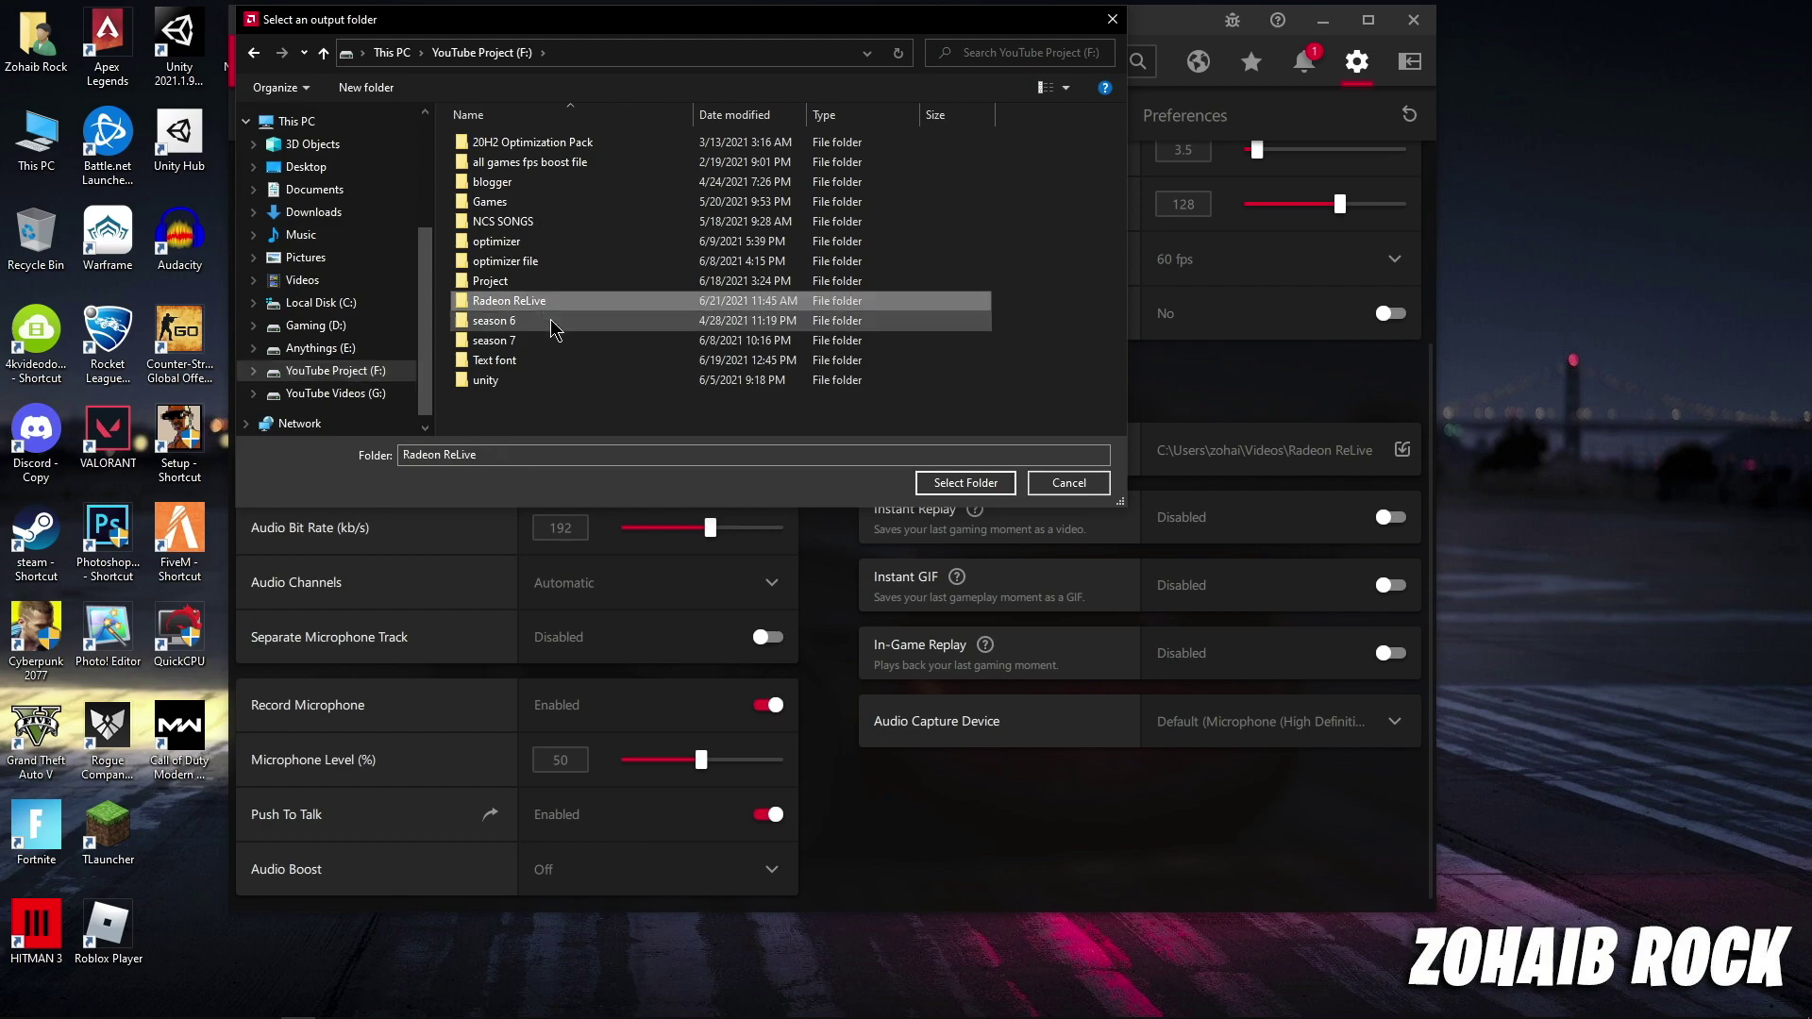
{"action": "left_click", "coordinate": [962, 482]}
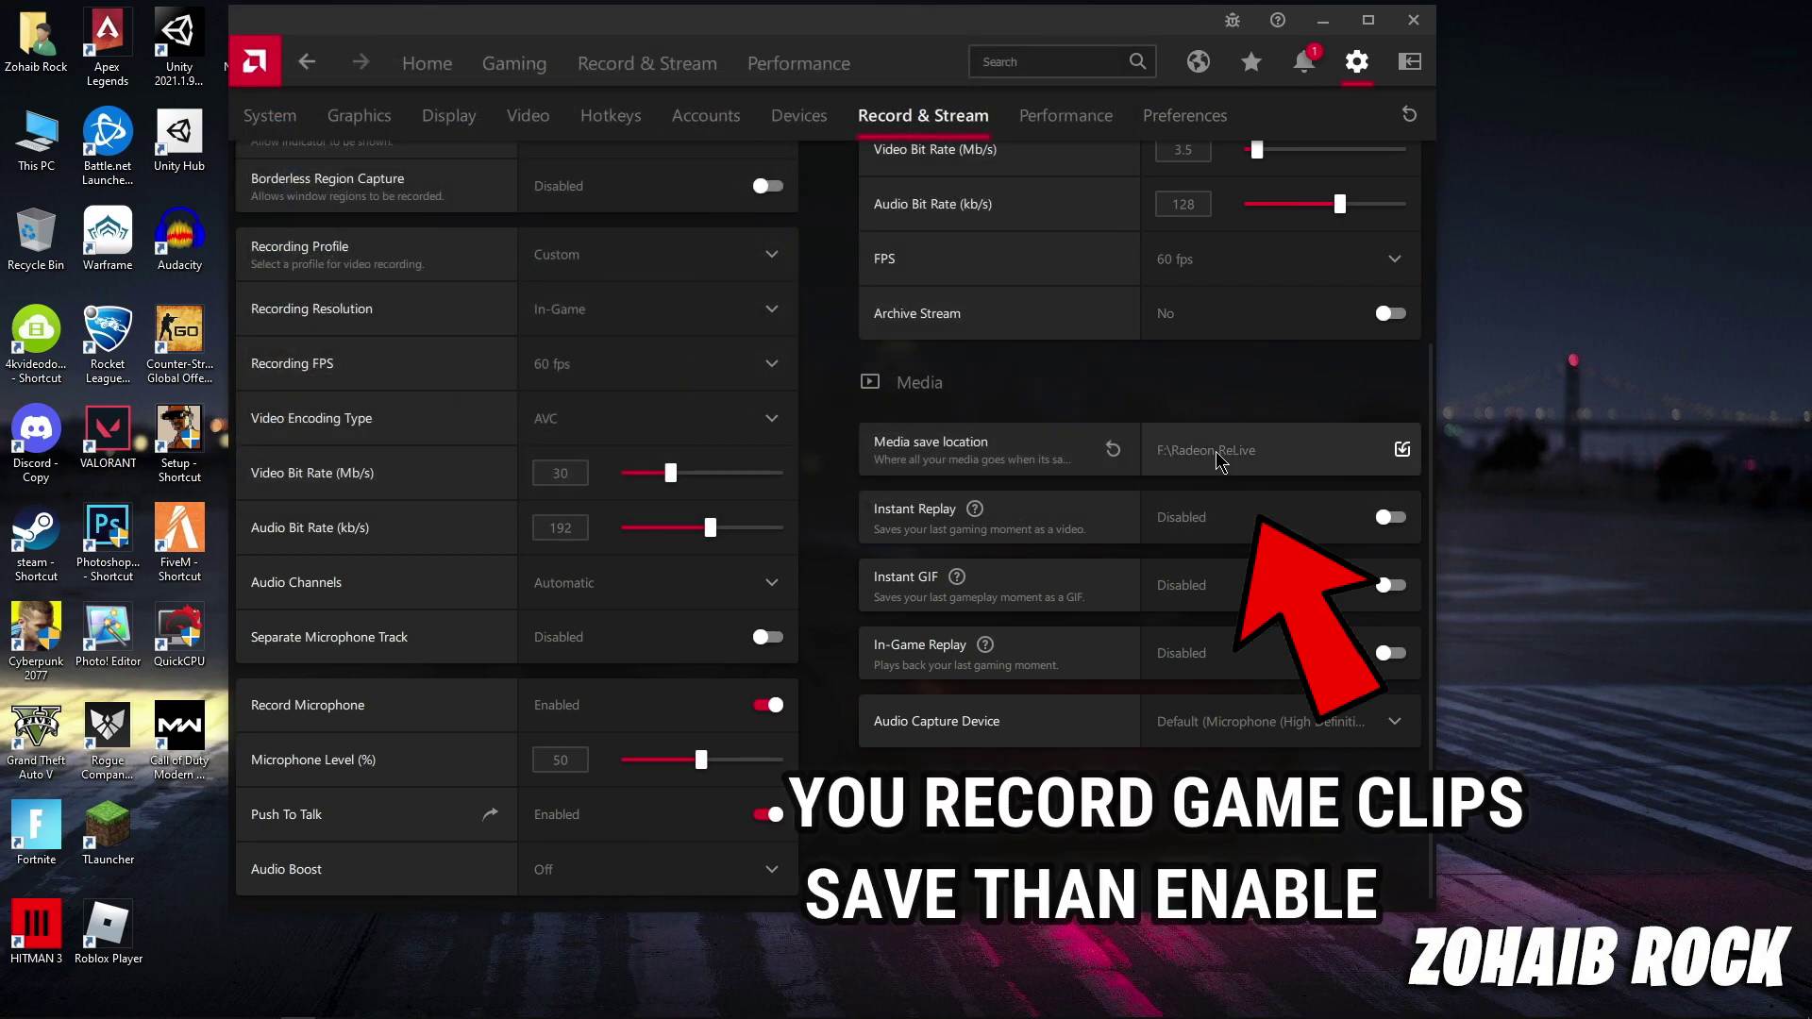
Step: Look through the hotkey settings and assign Ctrl + Num - to Take Screenshot
{"action": "scroll", "coordinate": [1127, 623], "scroll_direction": "up", "scroll_amount": 1}
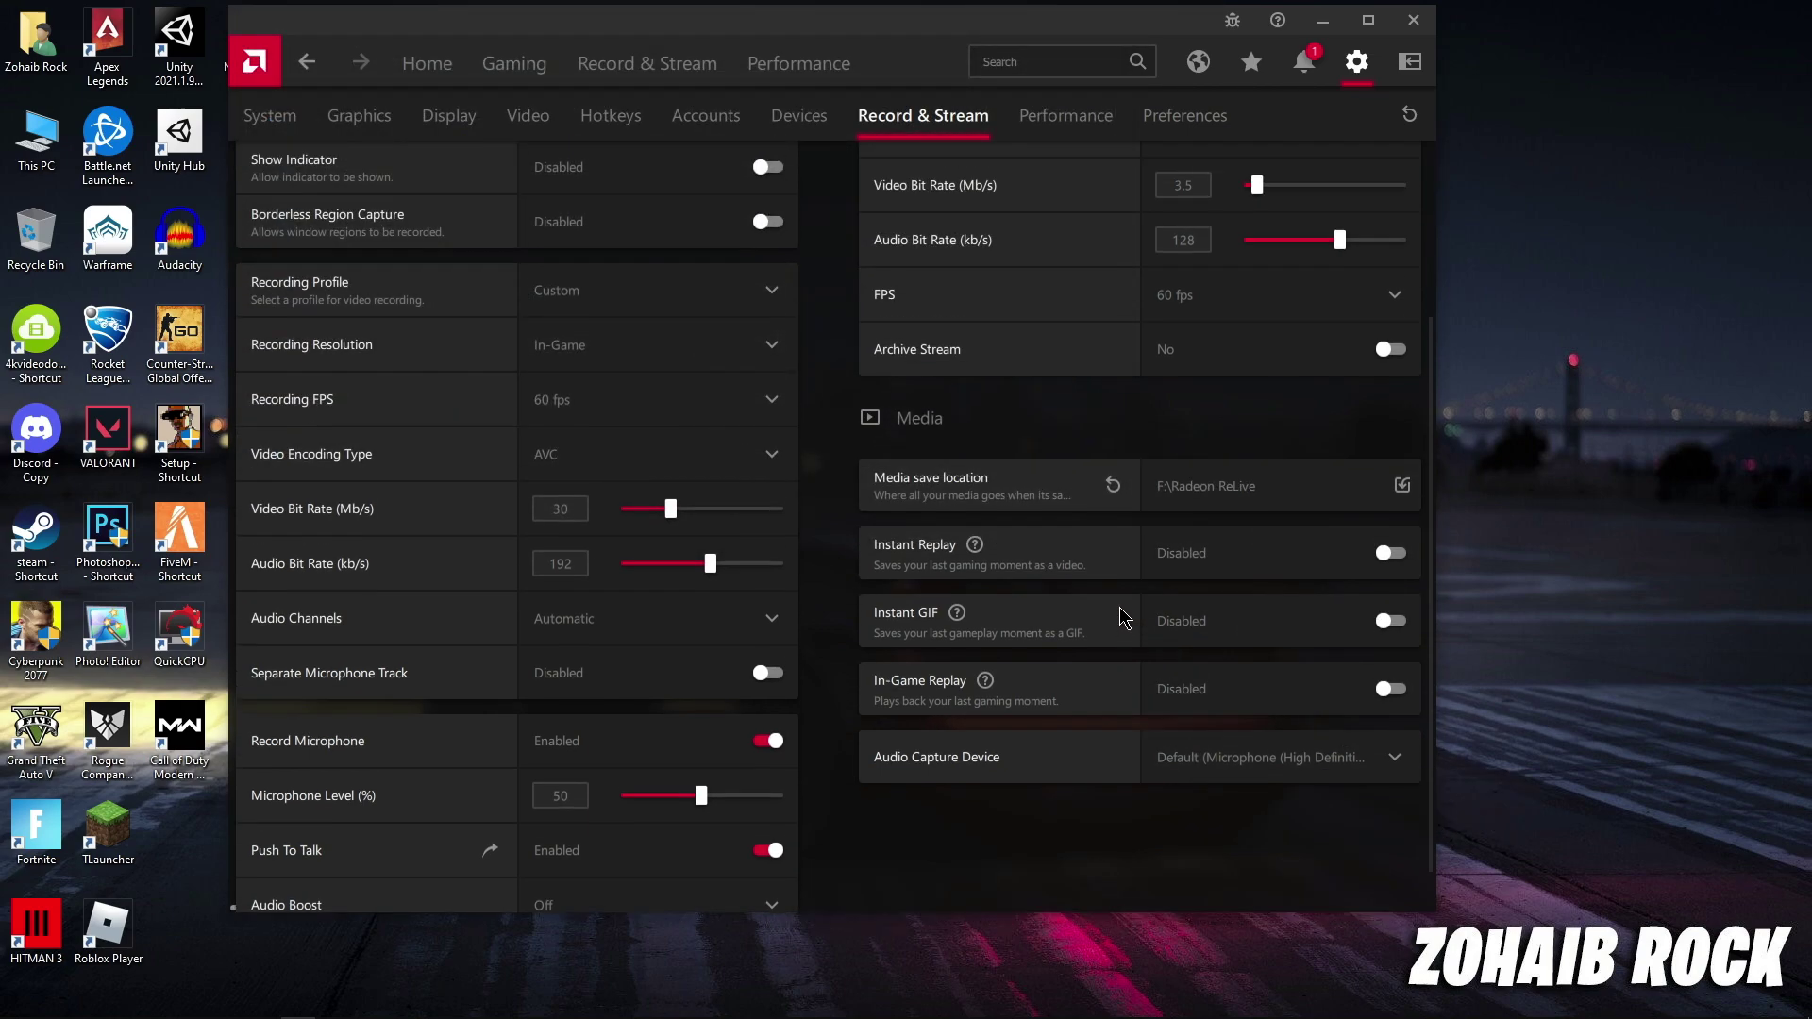
{"action": "scroll", "coordinate": [1123, 618], "scroll_direction": "up", "scroll_amount": 3}
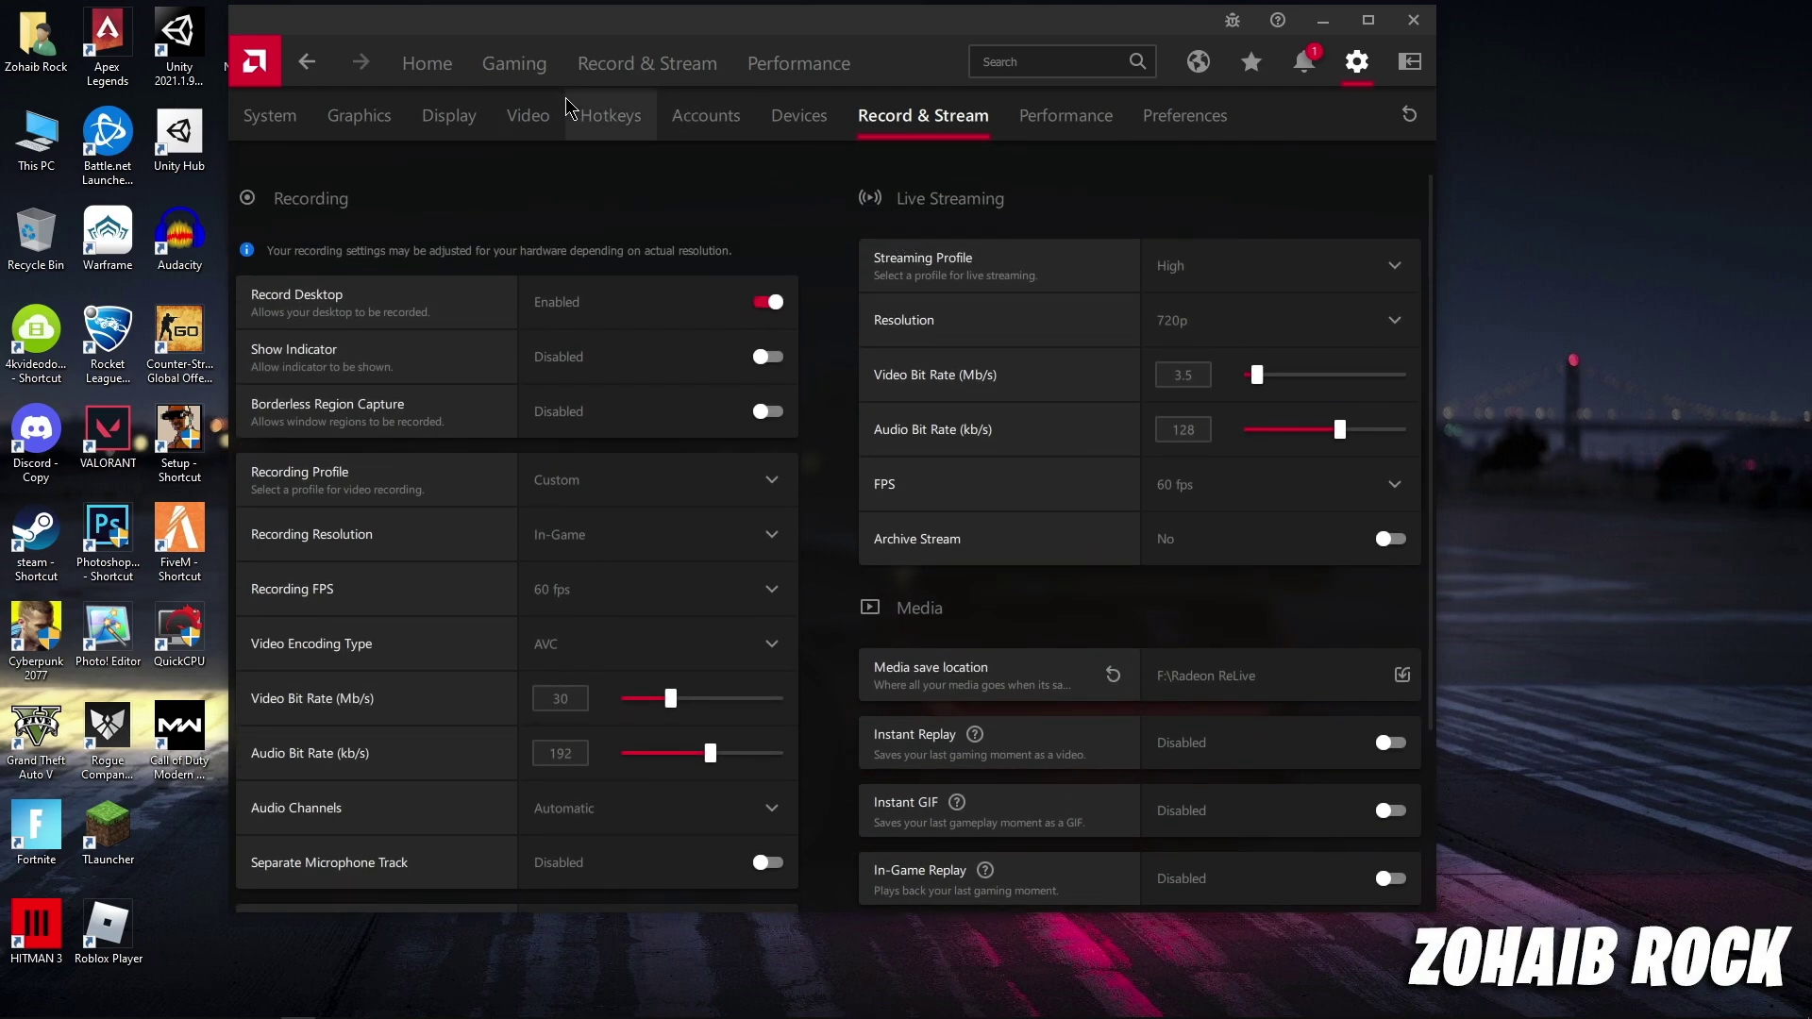
{"action": "left_click", "coordinate": [594, 118]}
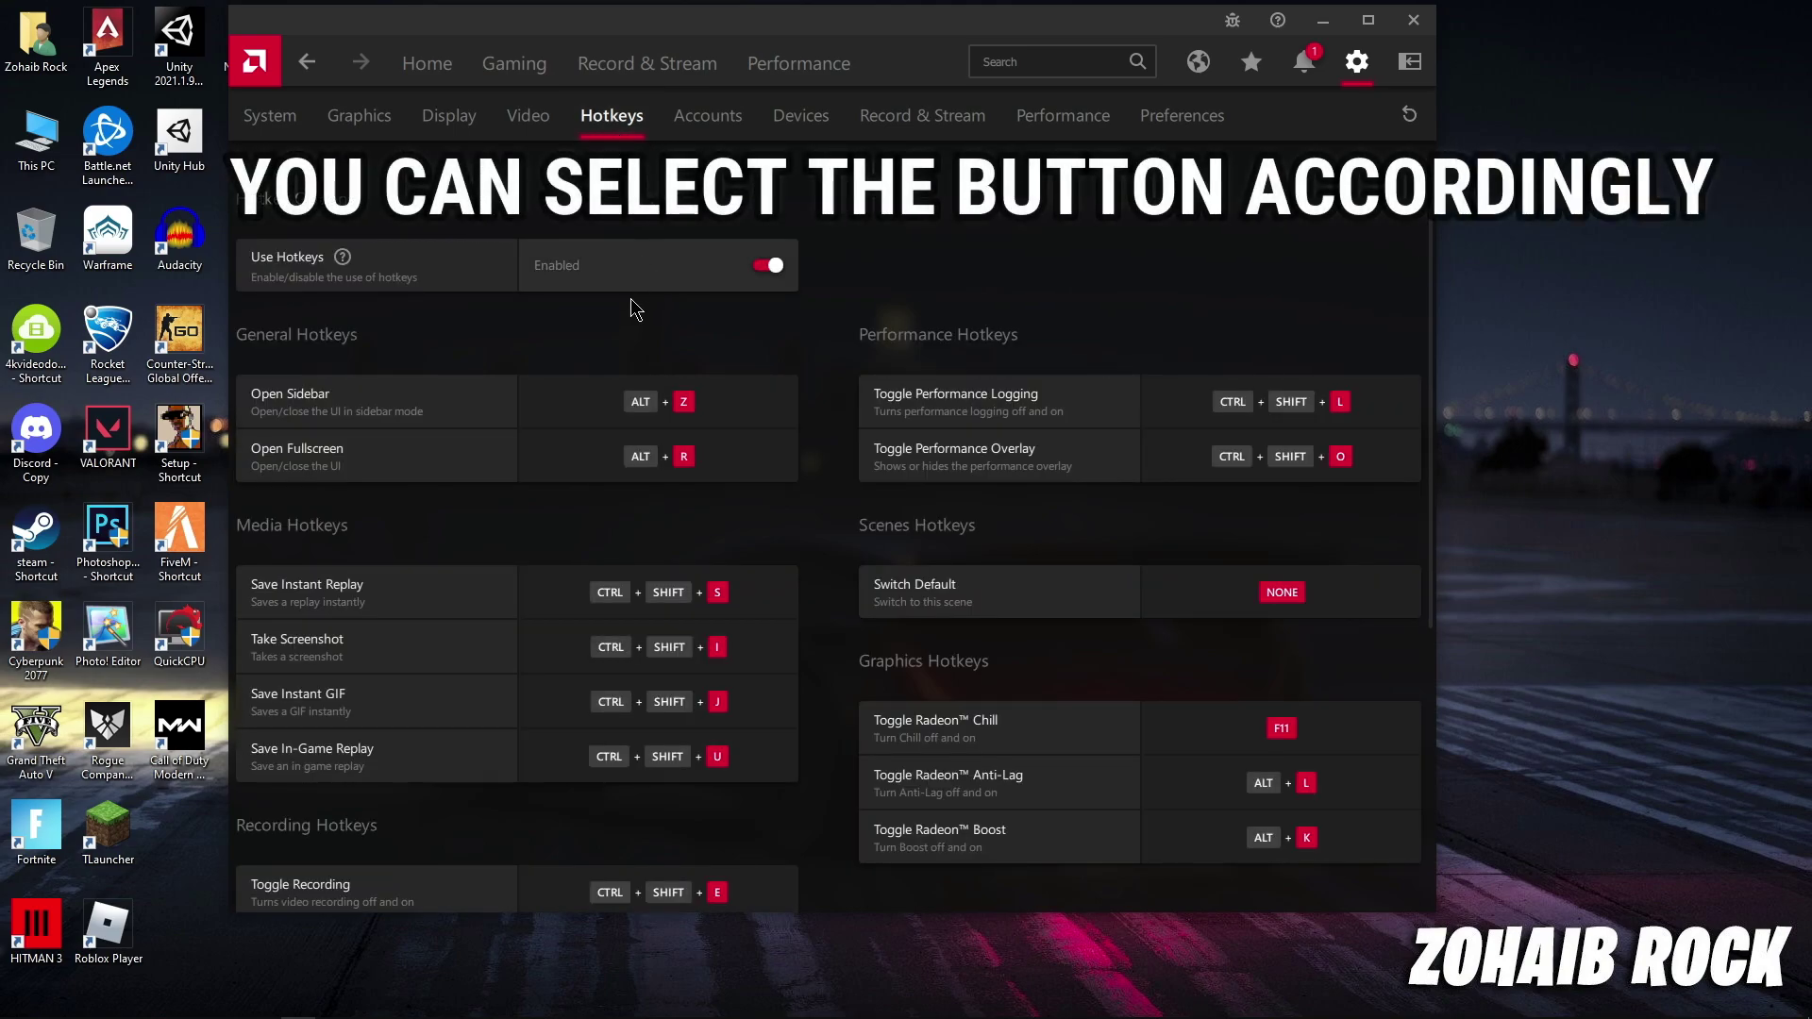
{"action": "scroll", "coordinate": [578, 609], "scroll_direction": "down", "scroll_amount": 2}
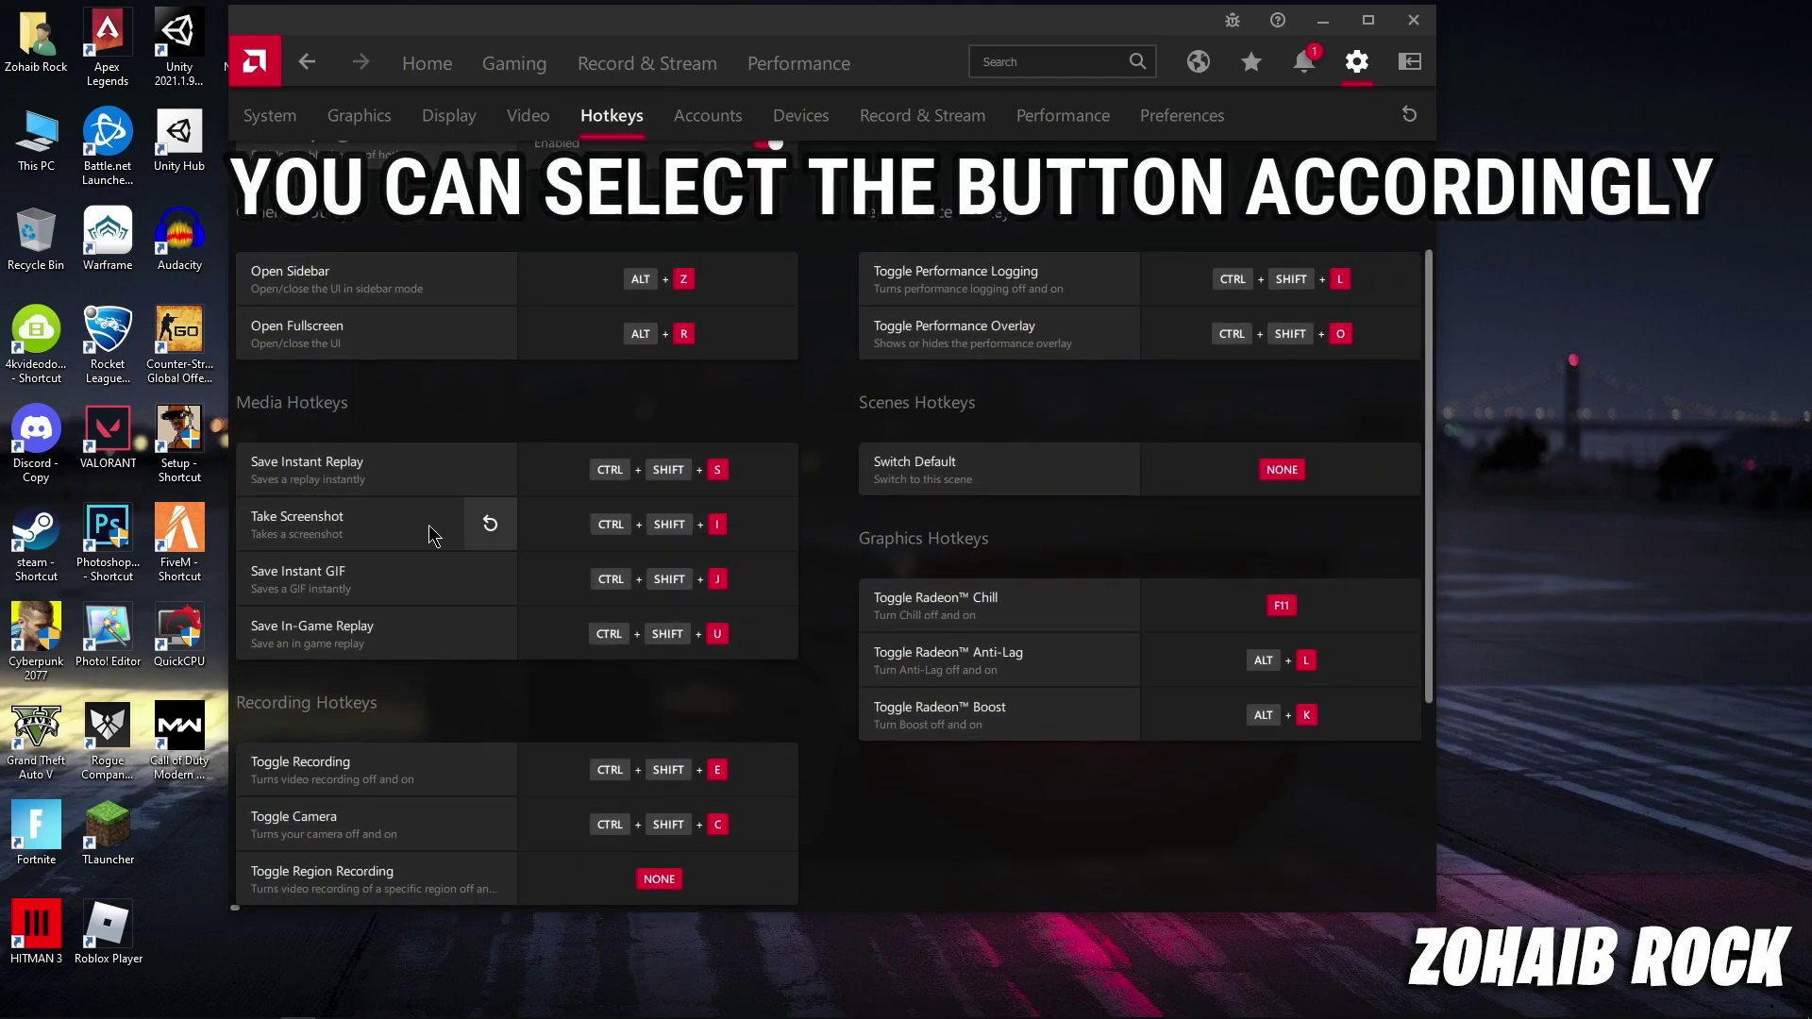
{"action": "scroll", "coordinate": [720, 646], "scroll_direction": "down", "scroll_amount": 1}
{"action": "scroll", "coordinate": [698, 604], "scroll_direction": "down", "scroll_amount": 5}
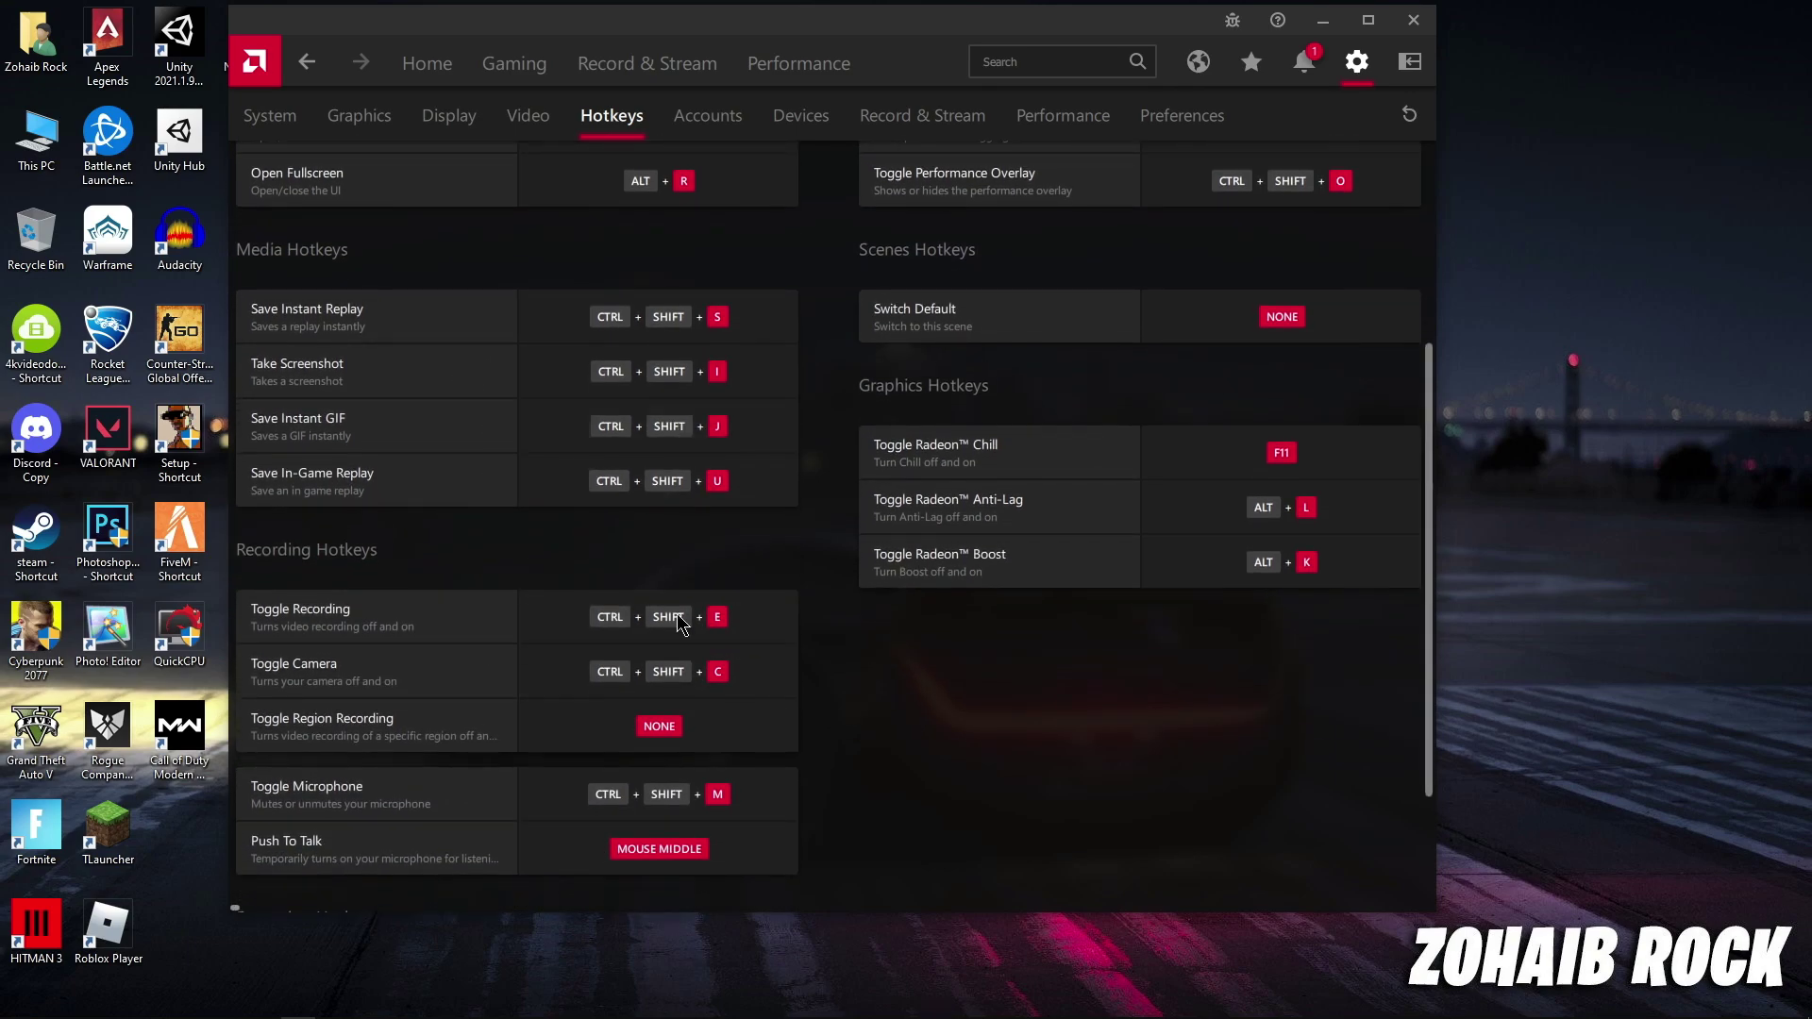
{"action": "scroll", "coordinate": [1133, 357], "scroll_direction": "up", "scroll_amount": 4}
{"action": "scroll", "coordinate": [1132, 356], "scroll_direction": "up", "scroll_amount": 2}
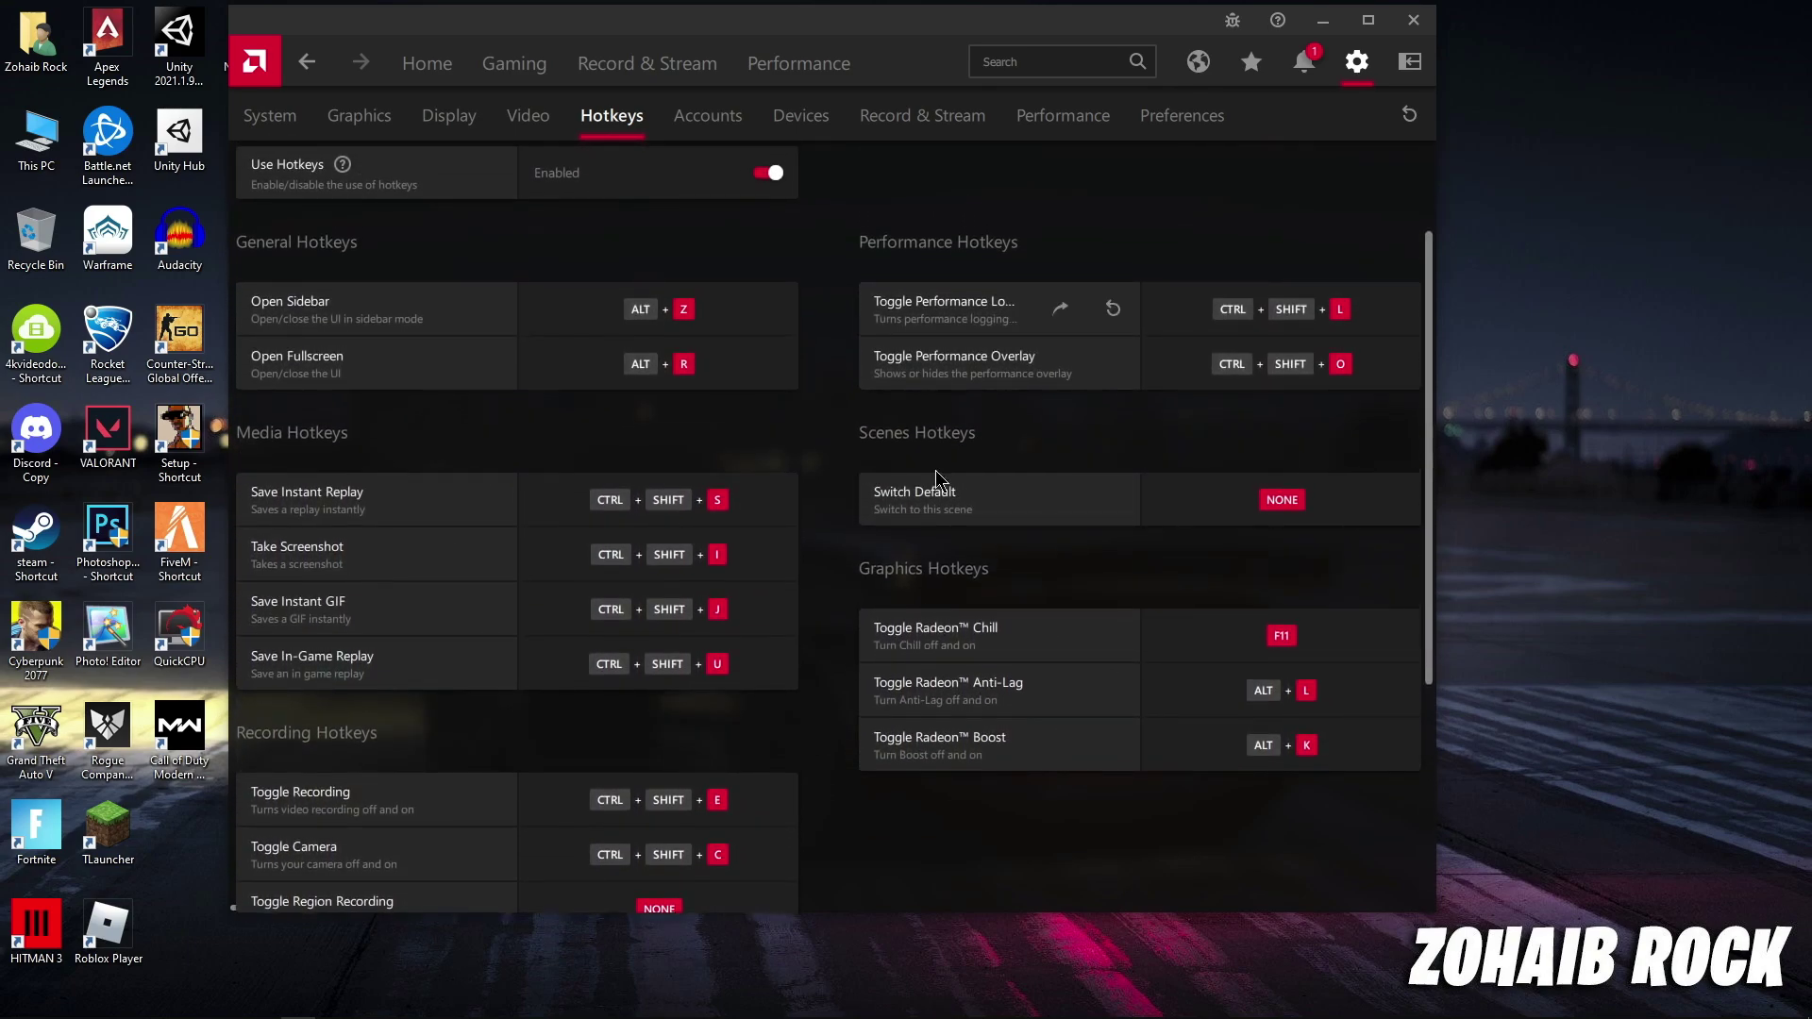
{"action": "left_click", "coordinate": [558, 563]}
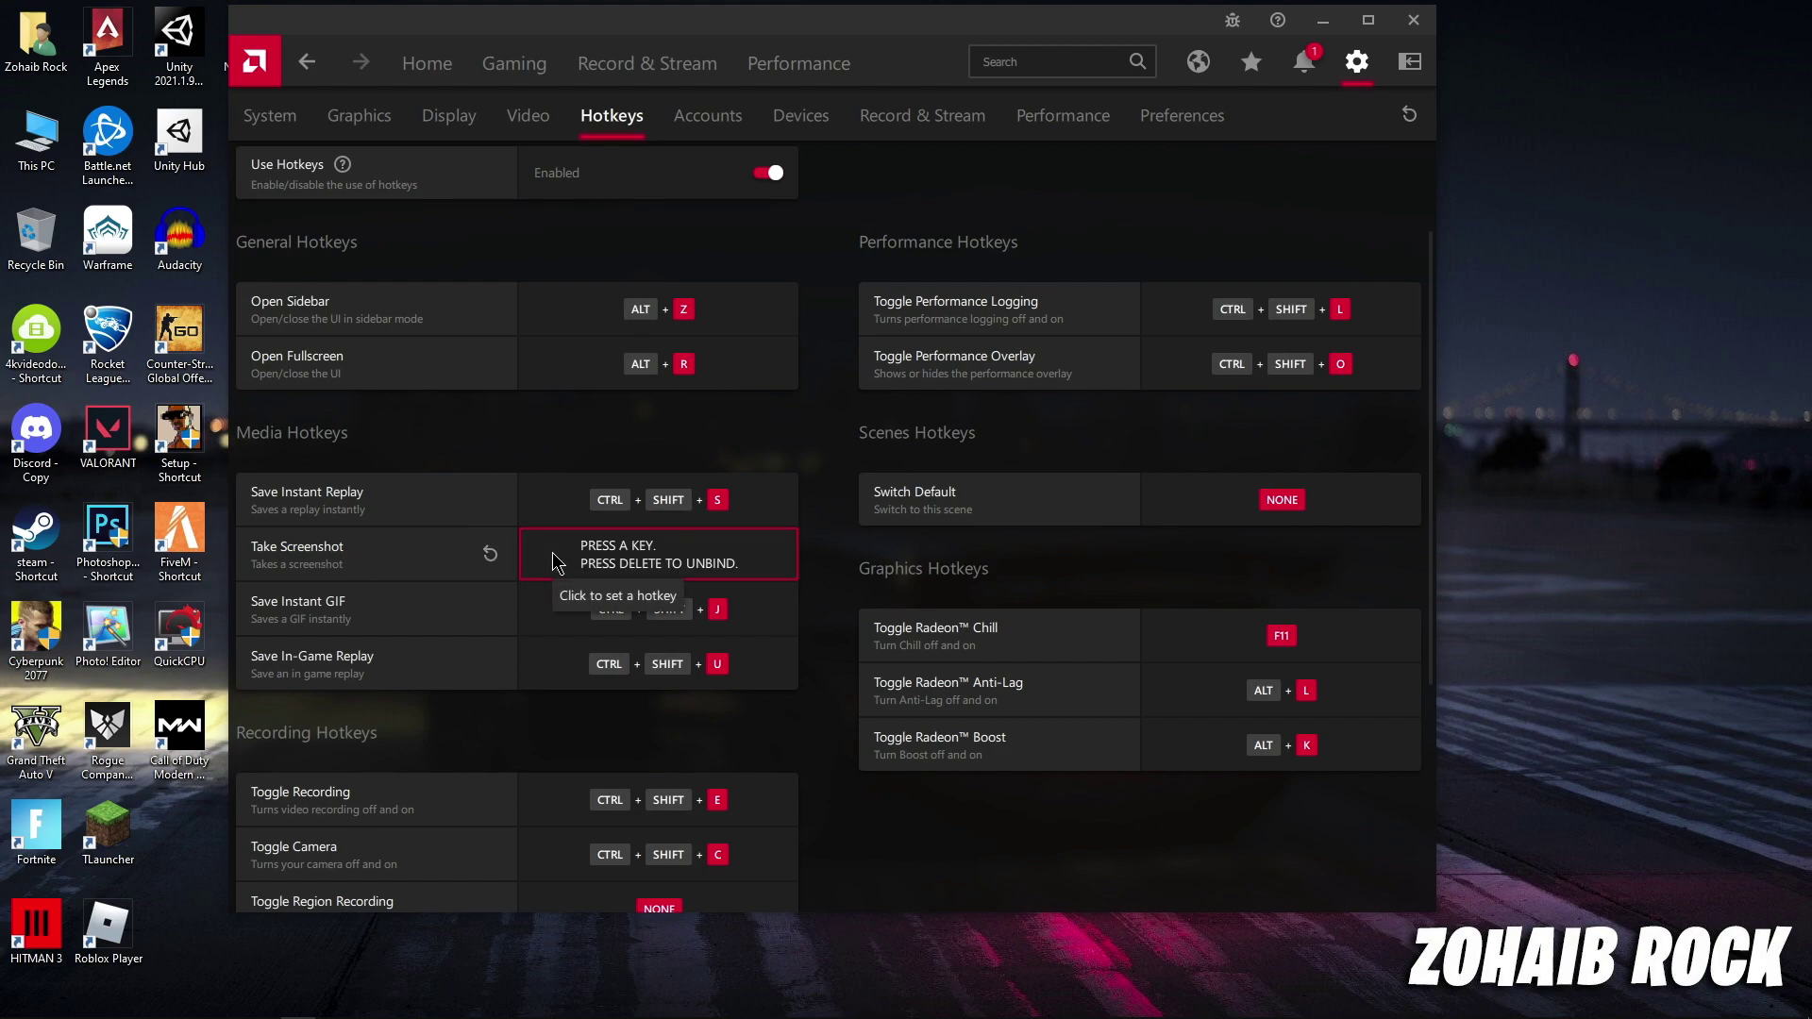
{"action": "key", "text": "ctrl+KP_Subtract"}
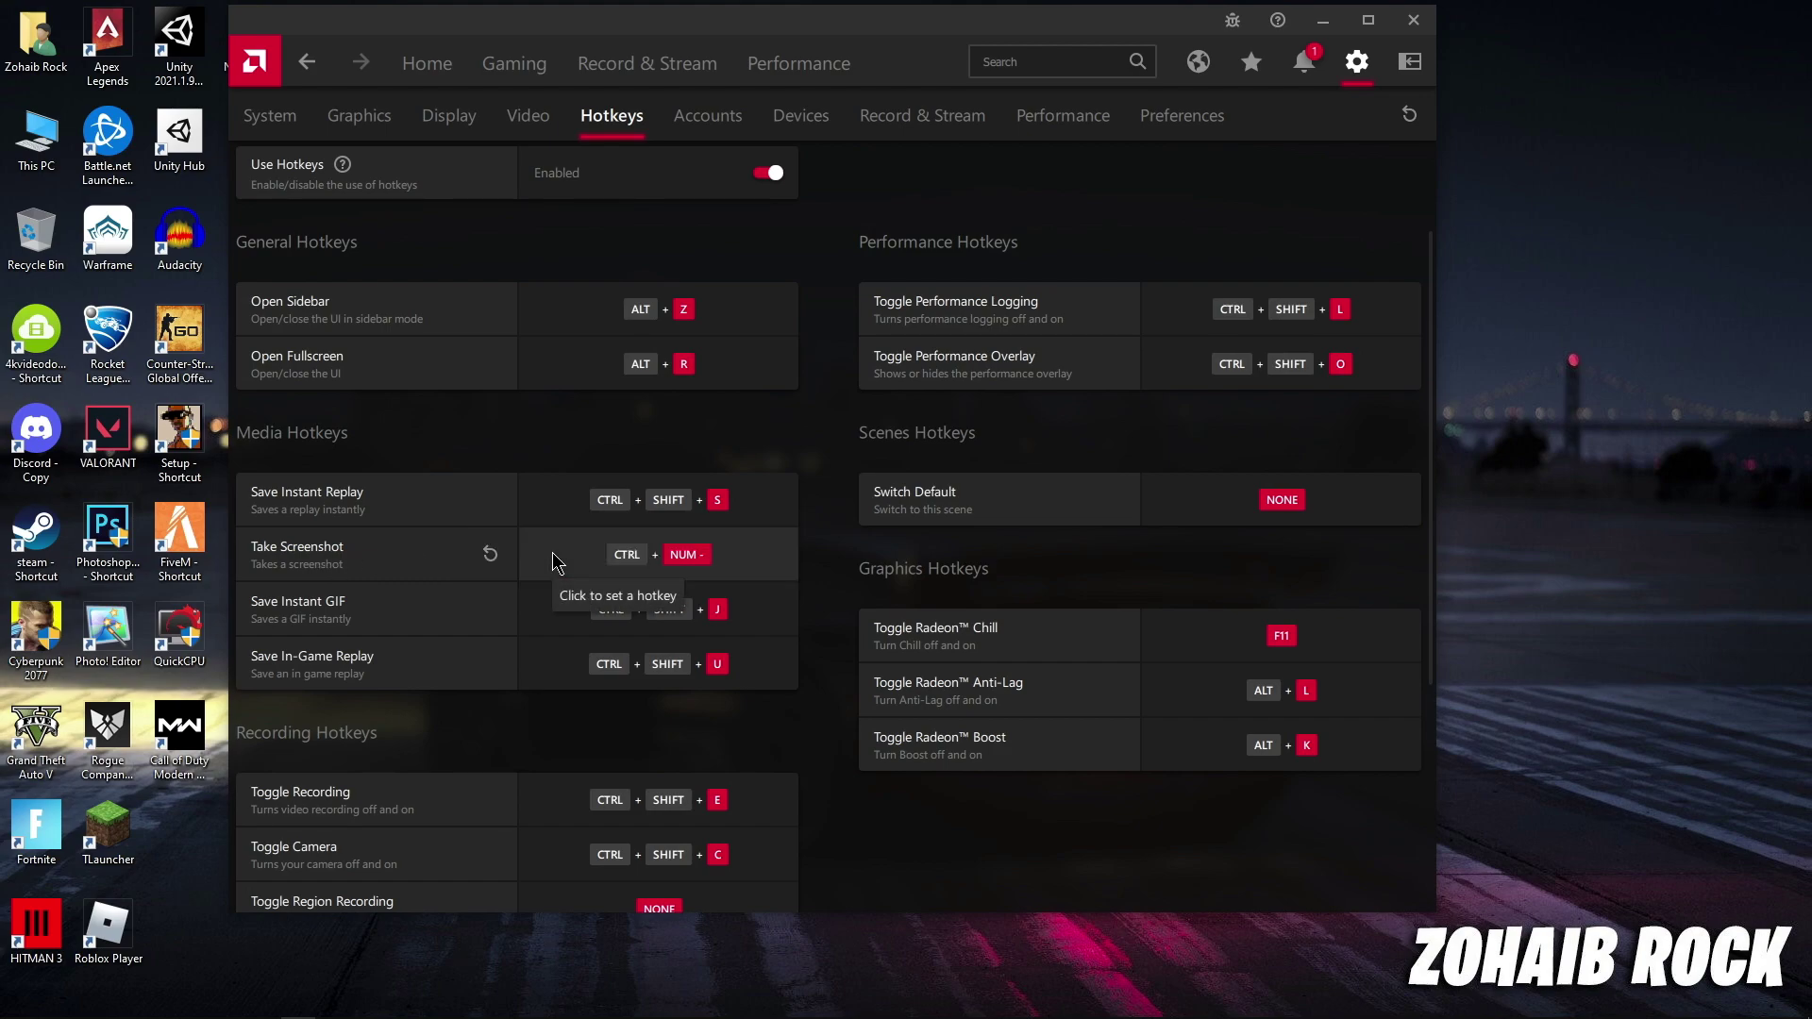
Step: Assign Ctrl + Num * to Toggle Recording and Mouse Middle to Push To Talk
{"action": "left_click", "coordinate": [558, 809]}
{"action": "key", "text": "ctrl+KP_Multiply"}
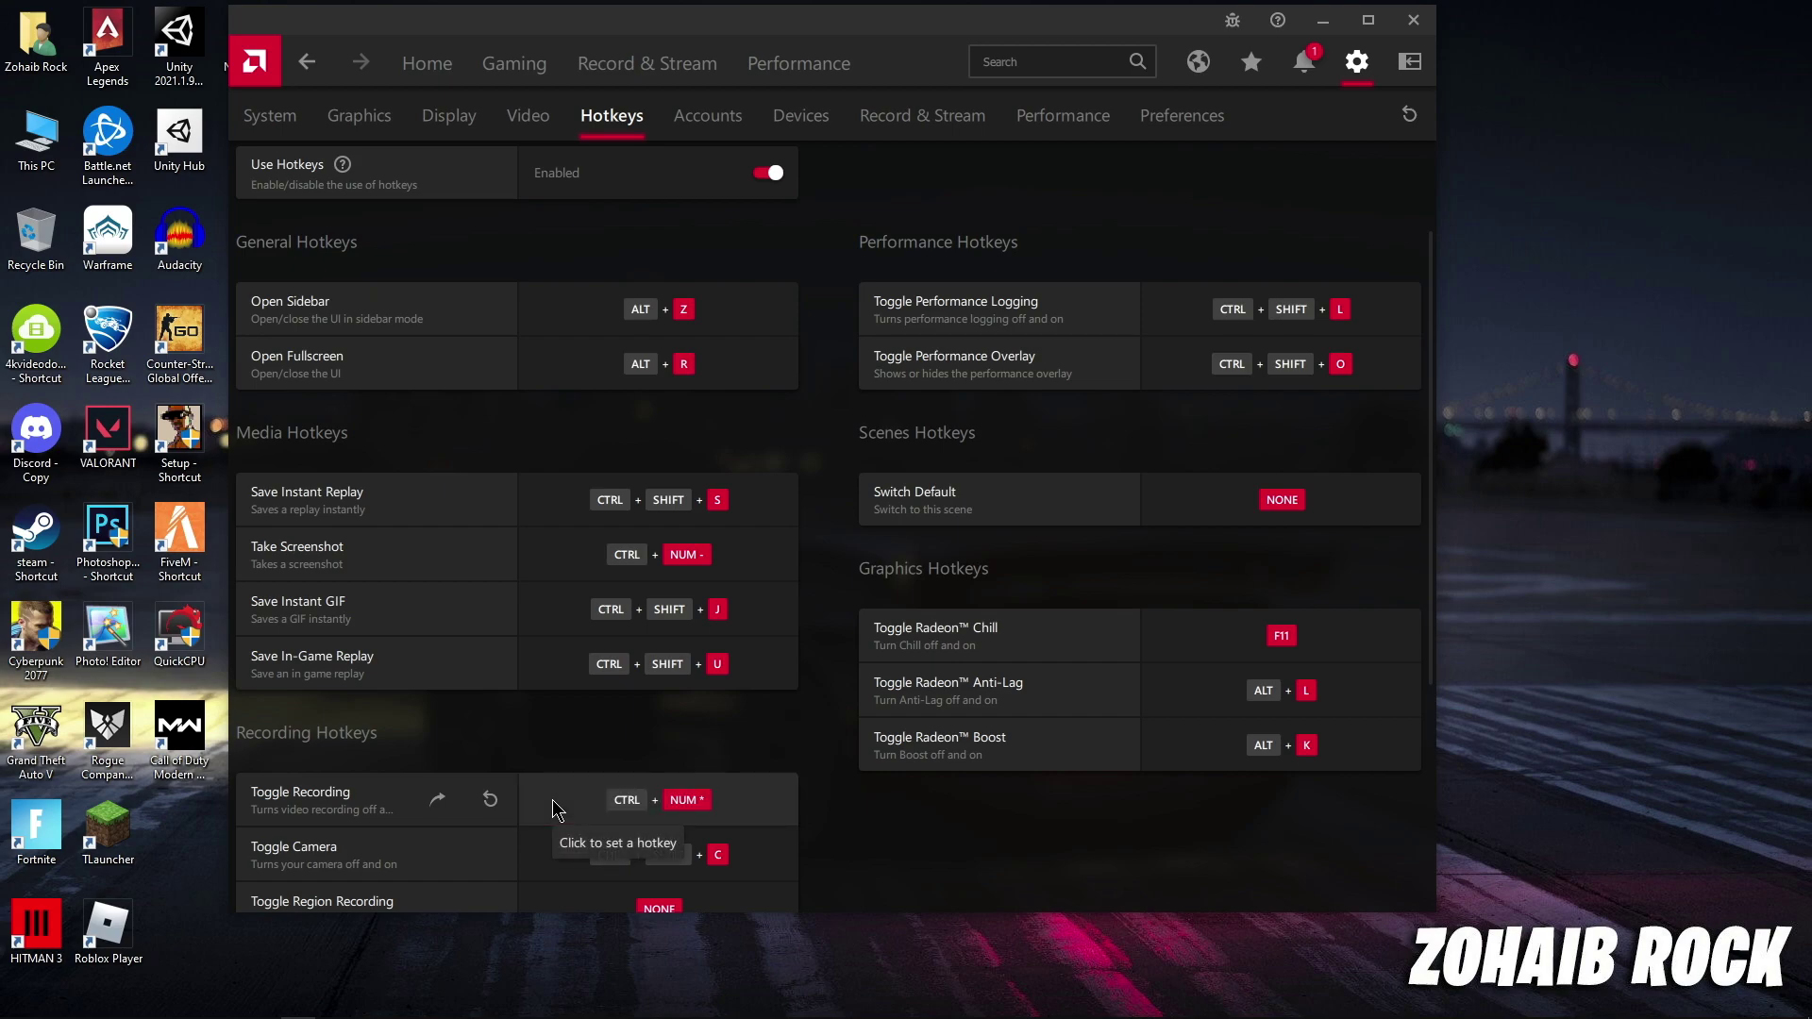
{"action": "scroll", "coordinate": [557, 821], "scroll_direction": "down", "scroll_amount": 3}
{"action": "left_click", "coordinate": [562, 820]}
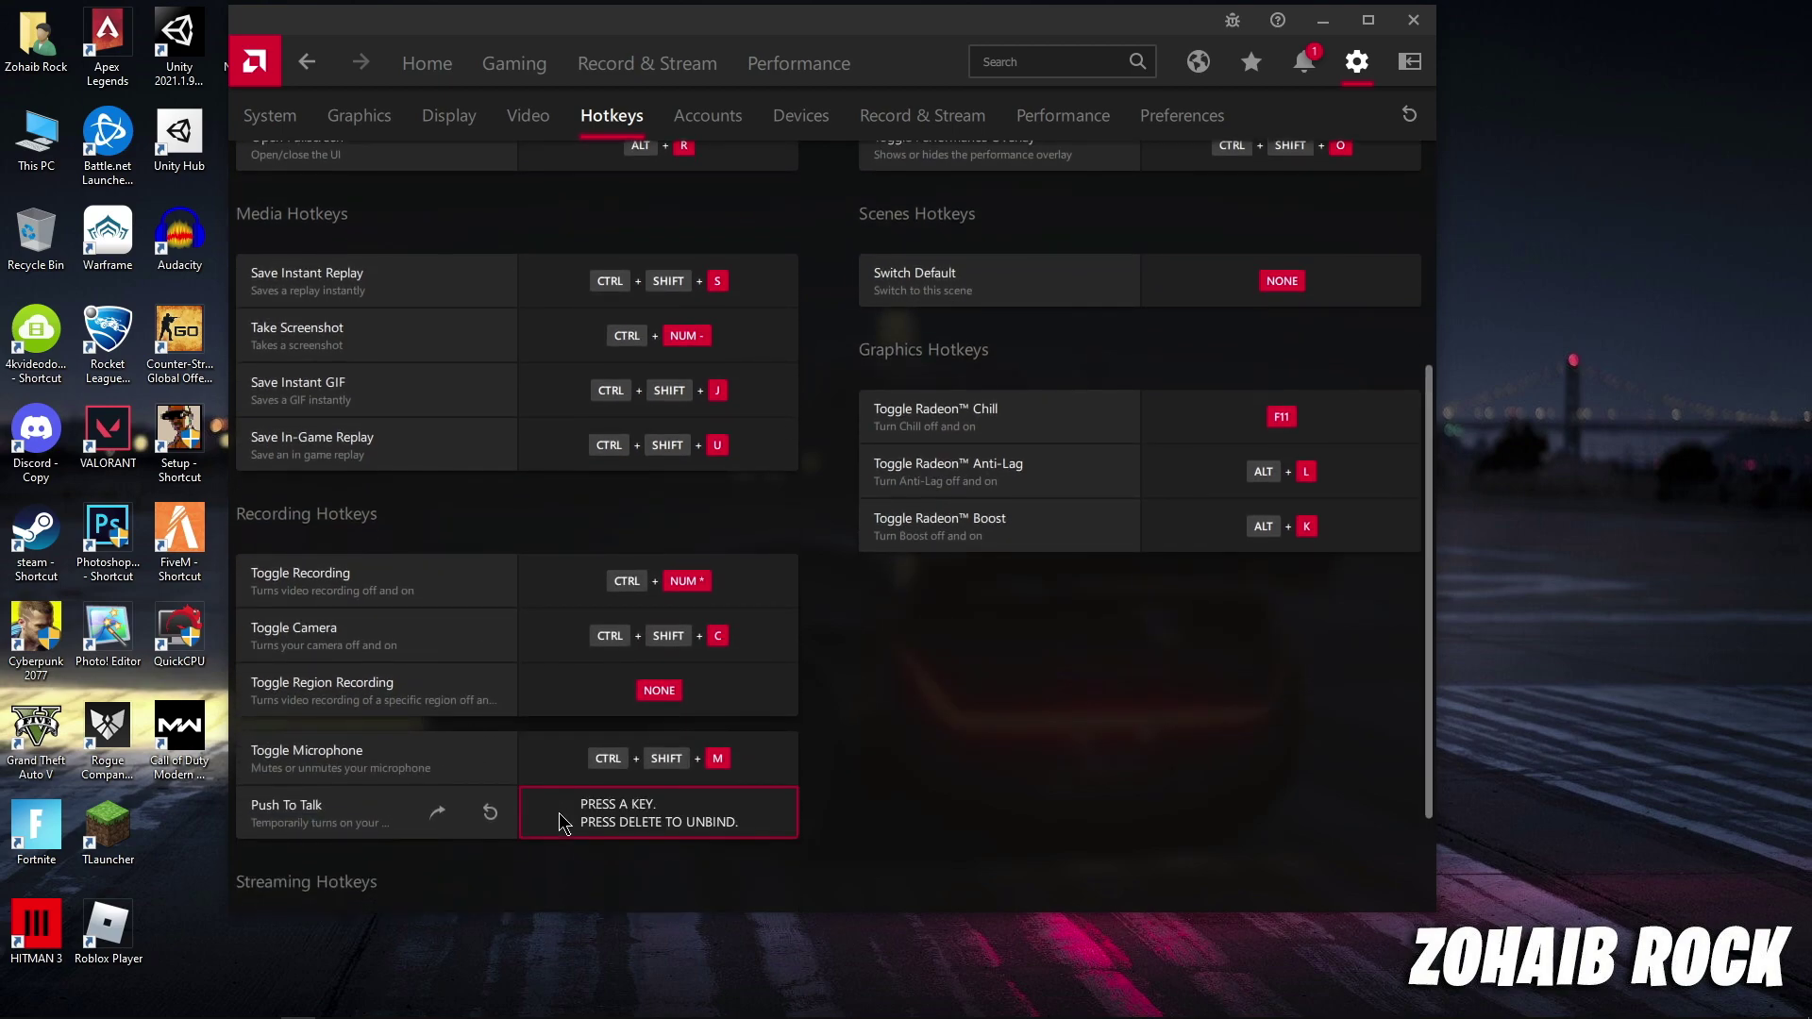
{"action": "middle_click", "coordinate": [602, 835]}
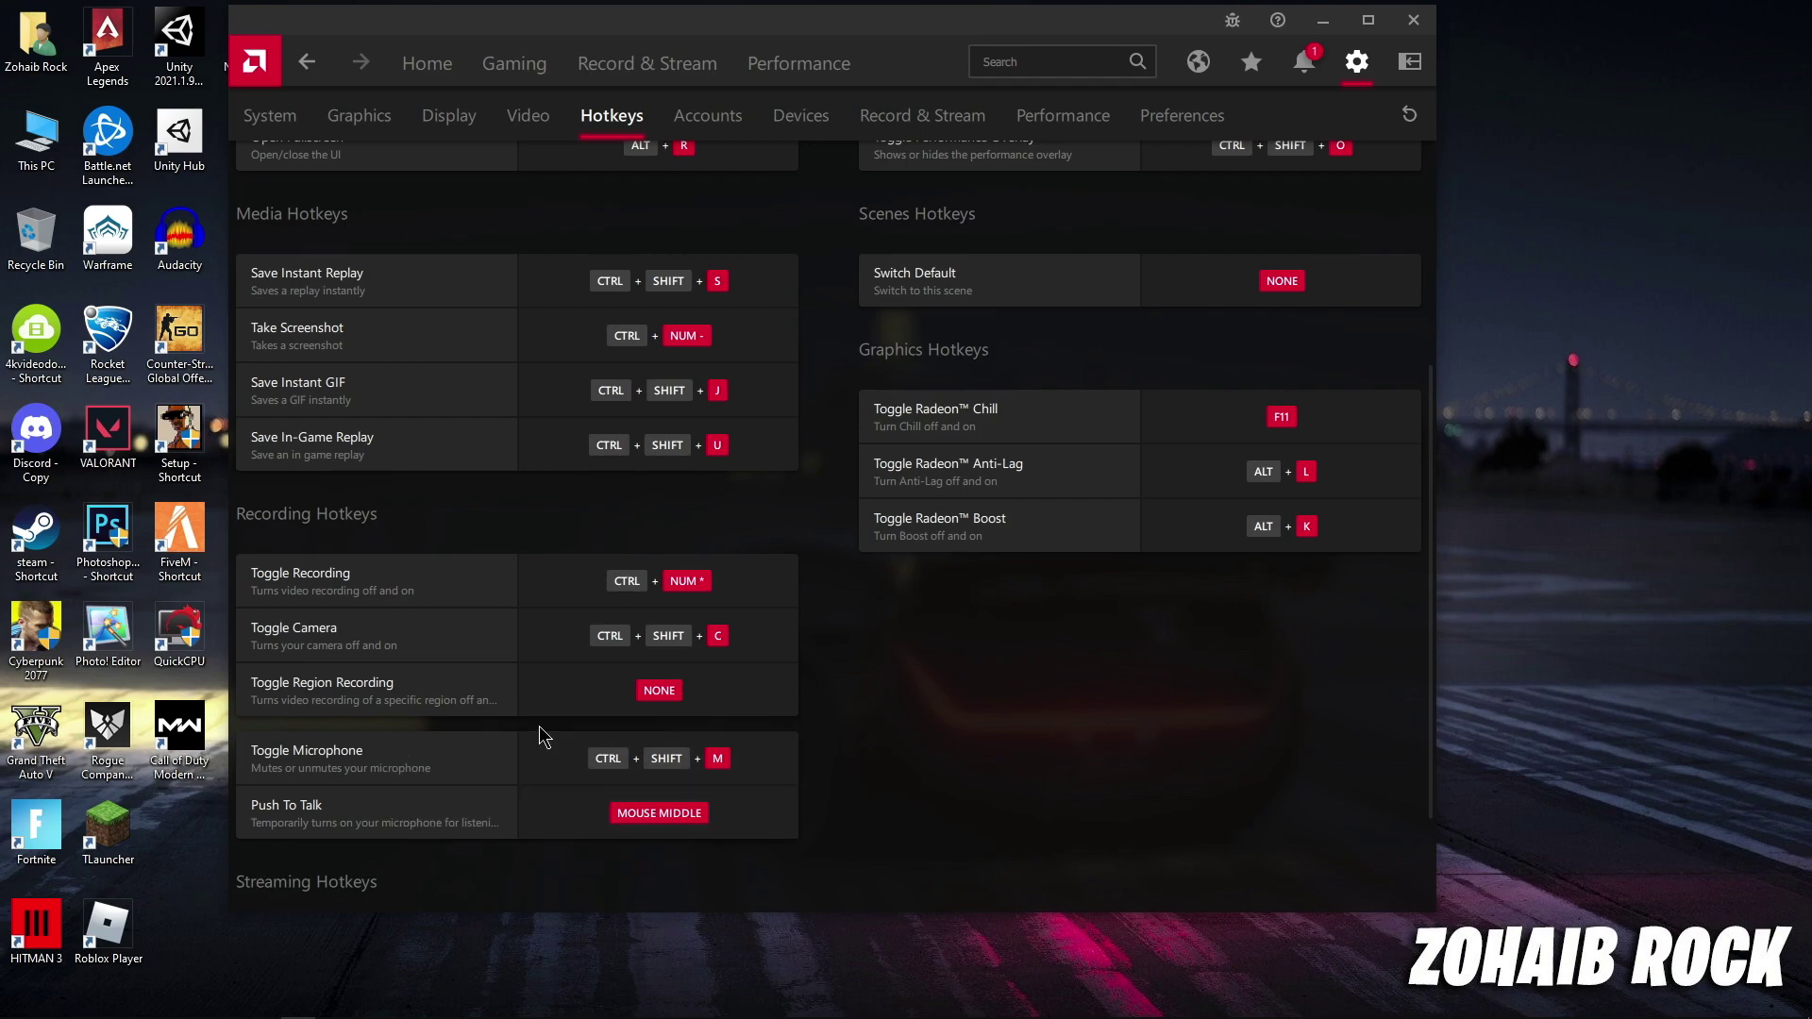
Step: Assign Ctrl + Num + to Save Instant Replay and look over the hotkey list
{"action": "scroll", "coordinate": [544, 672], "scroll_direction": "up", "scroll_amount": 1}
{"action": "scroll", "coordinate": [543, 672], "scroll_direction": "up", "scroll_amount": 1}
{"action": "left_click", "coordinate": [571, 413]}
{"action": "key", "text": "ctrl+KP_Add"}
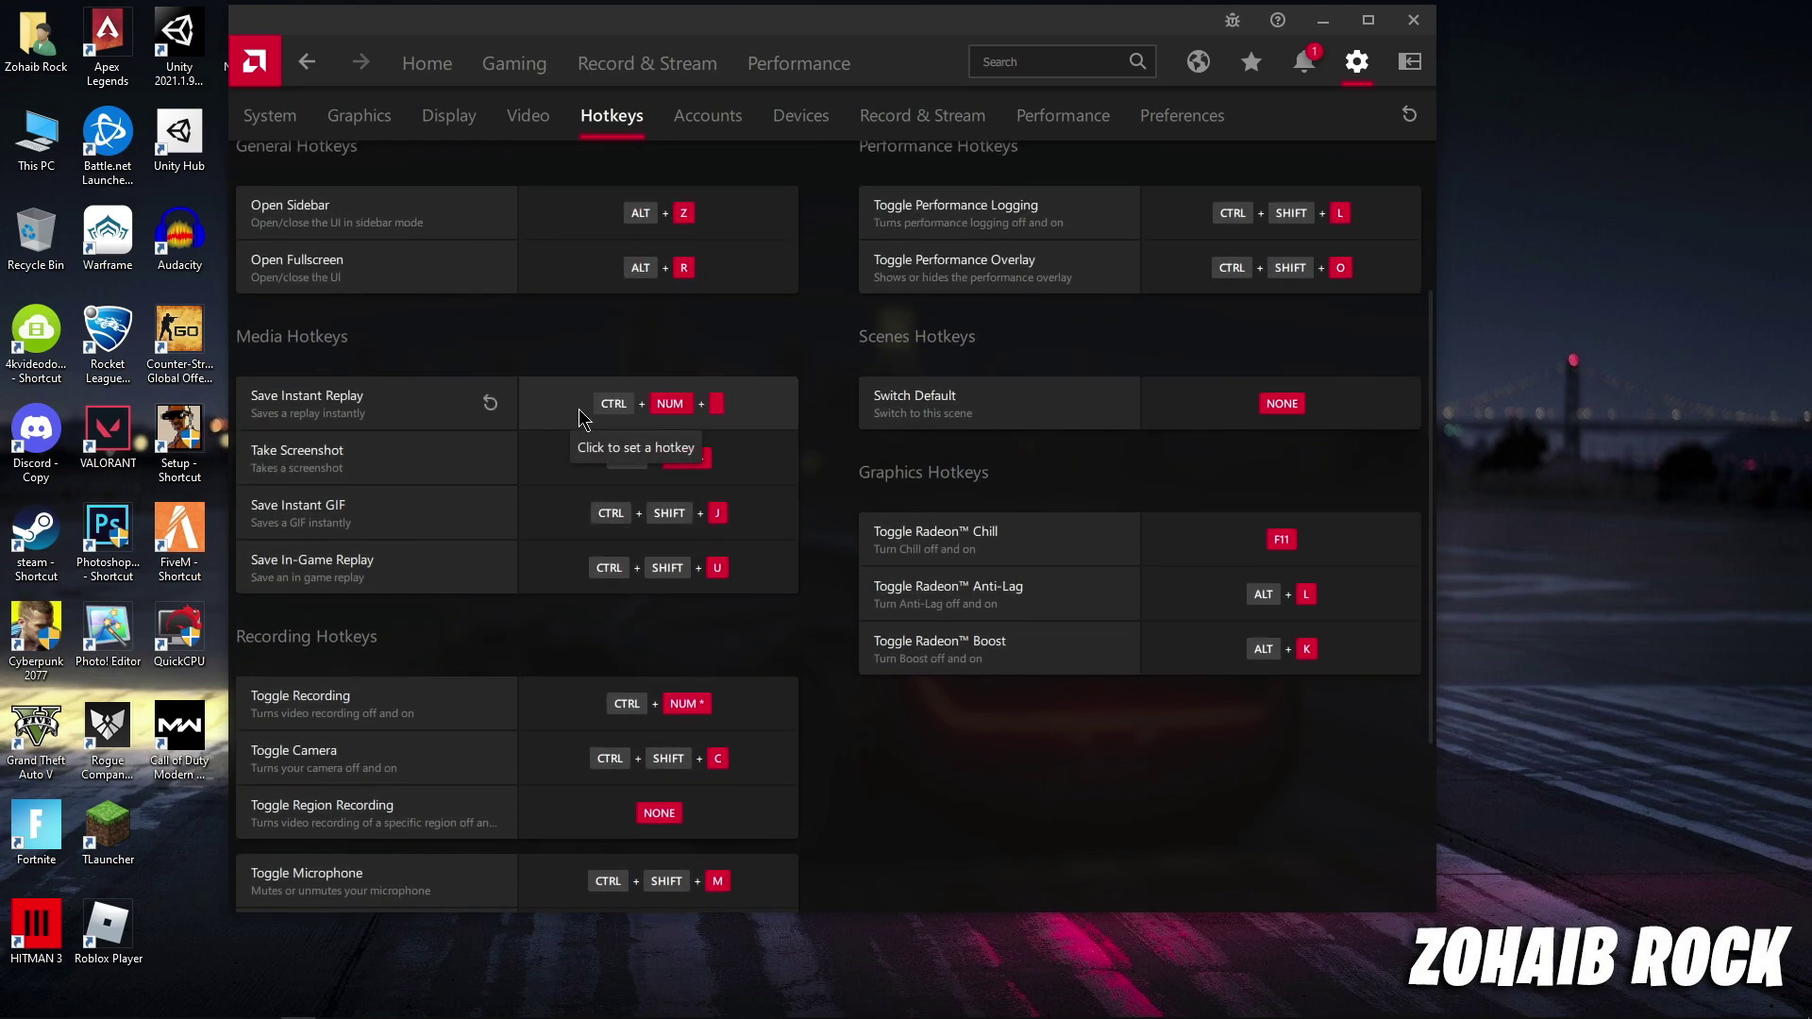
{"action": "scroll", "coordinate": [638, 511], "scroll_direction": "up", "scroll_amount": 3}
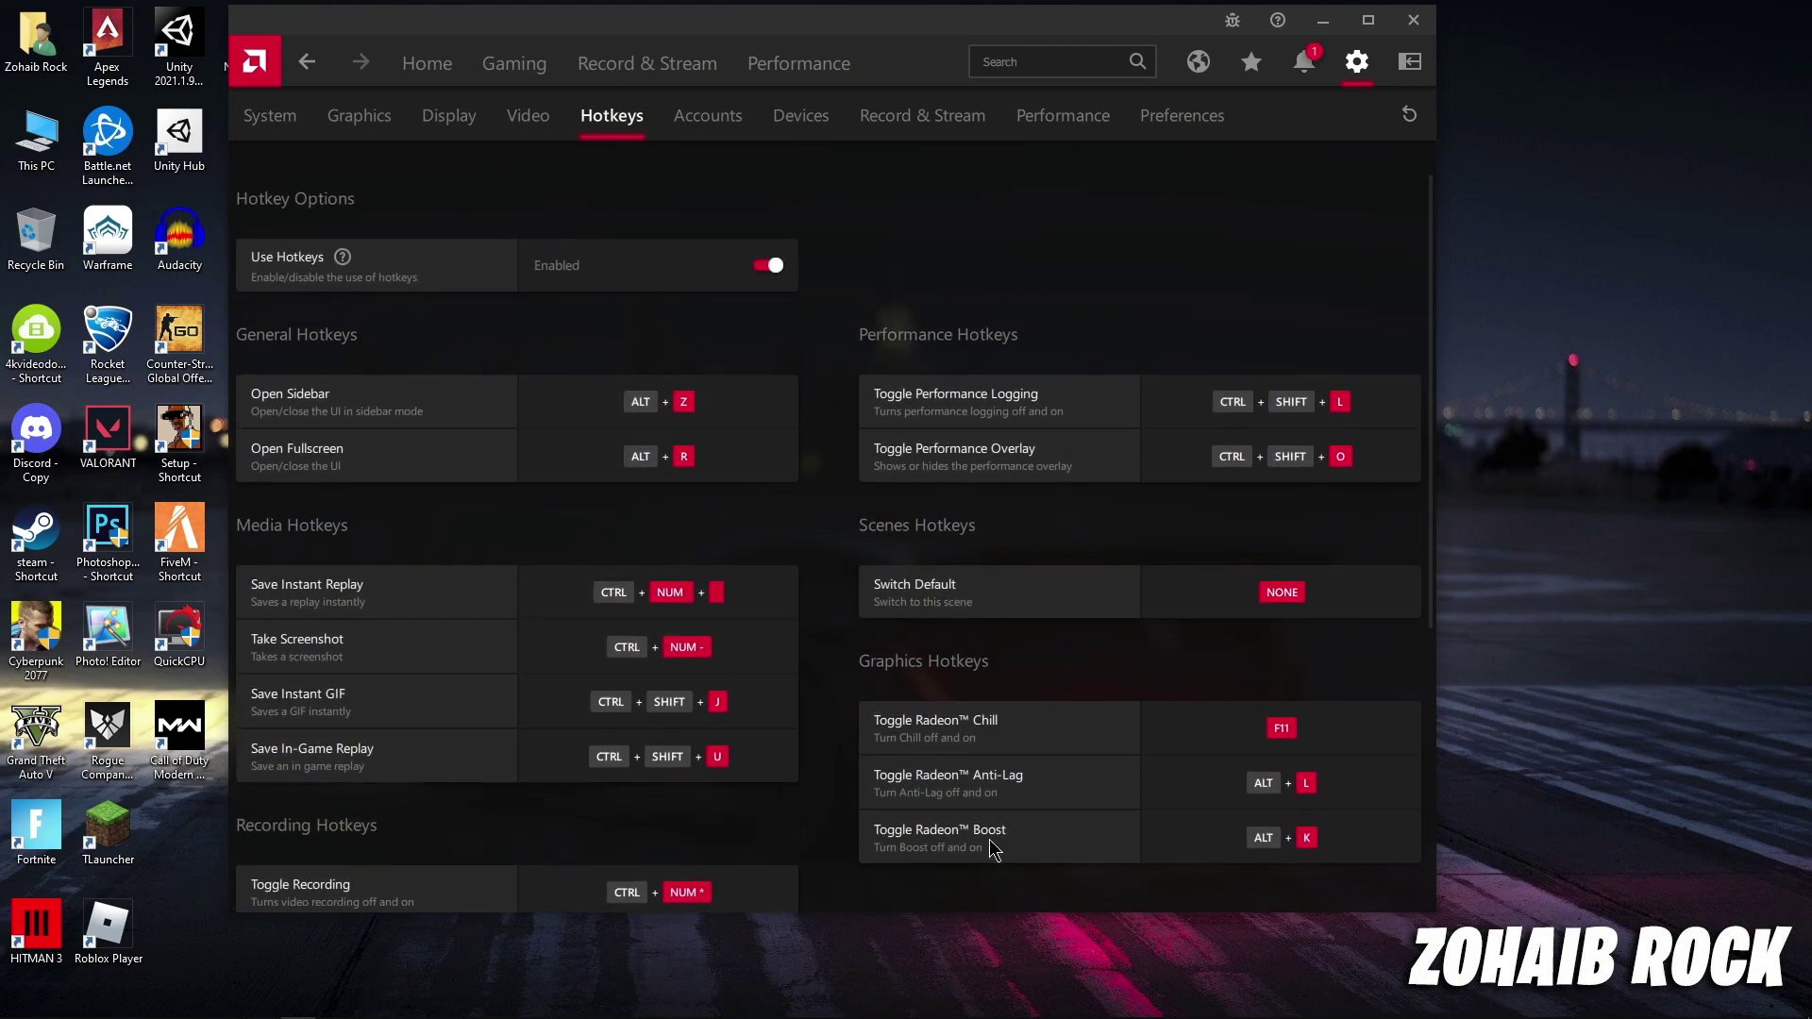
{"action": "scroll", "coordinate": [984, 889], "scroll_direction": "down", "scroll_amount": 3}
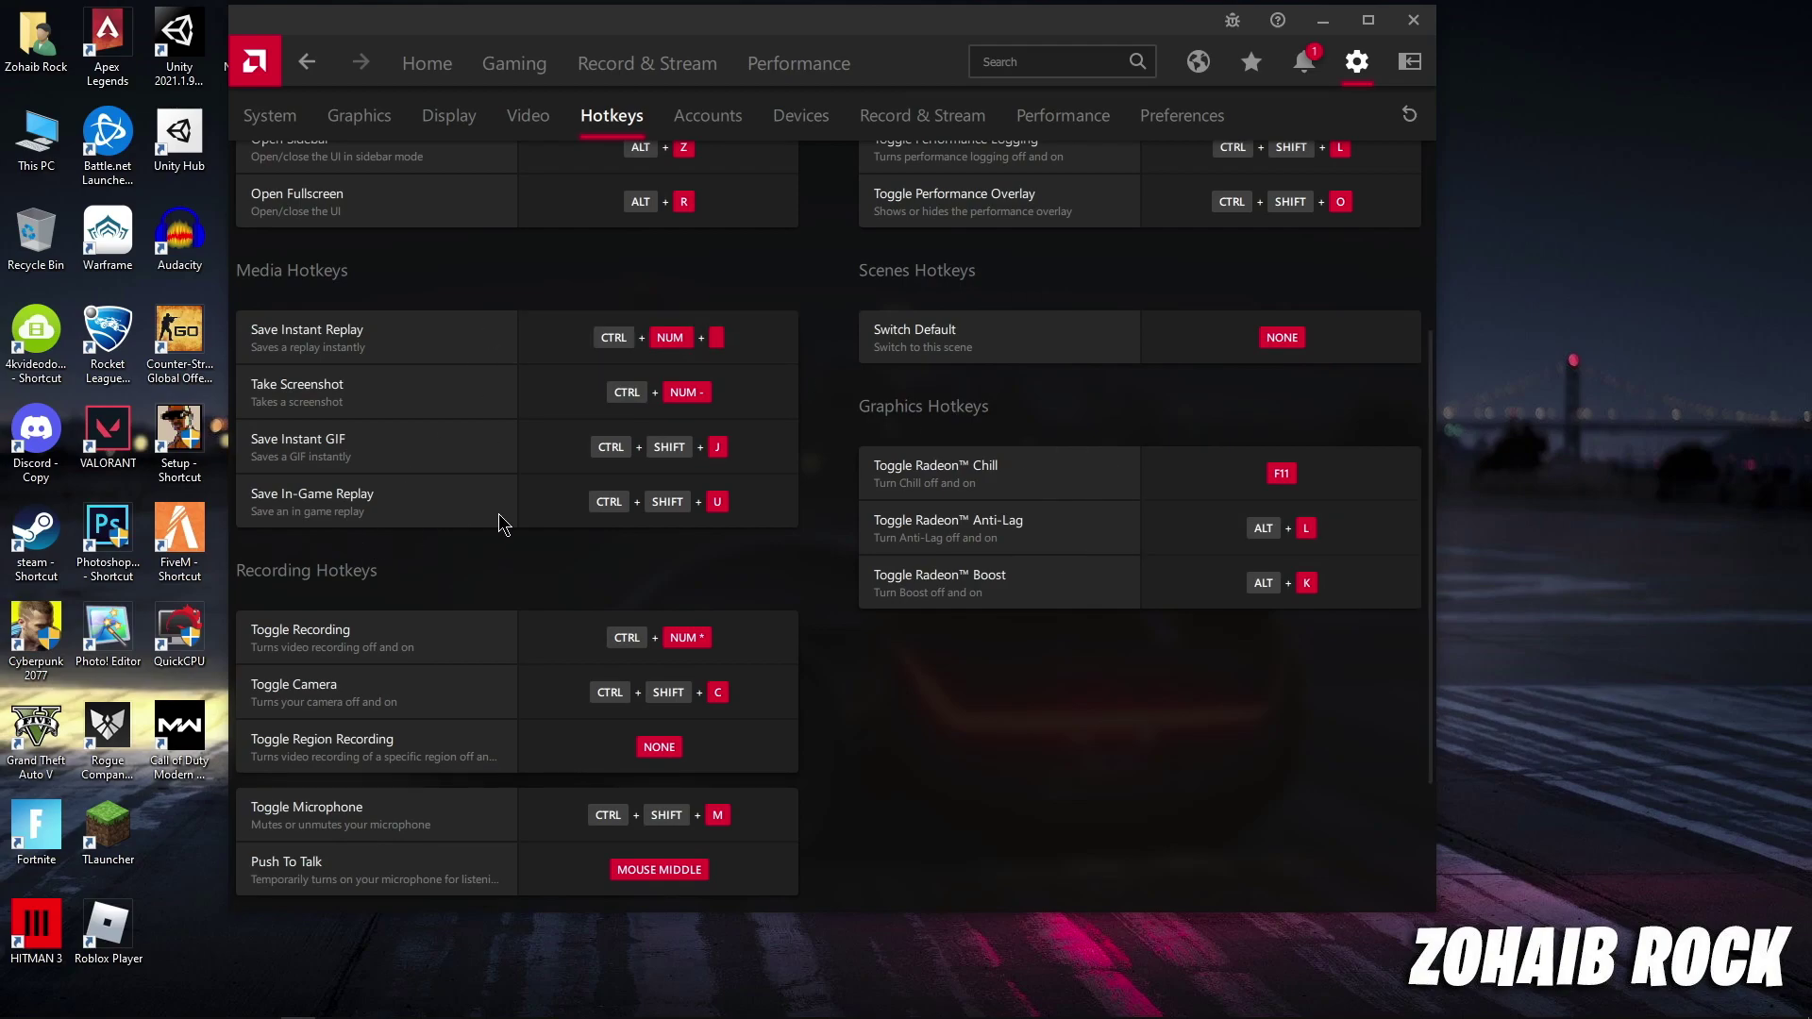
{"action": "scroll", "coordinate": [925, 552], "scroll_direction": "up", "scroll_amount": 3}
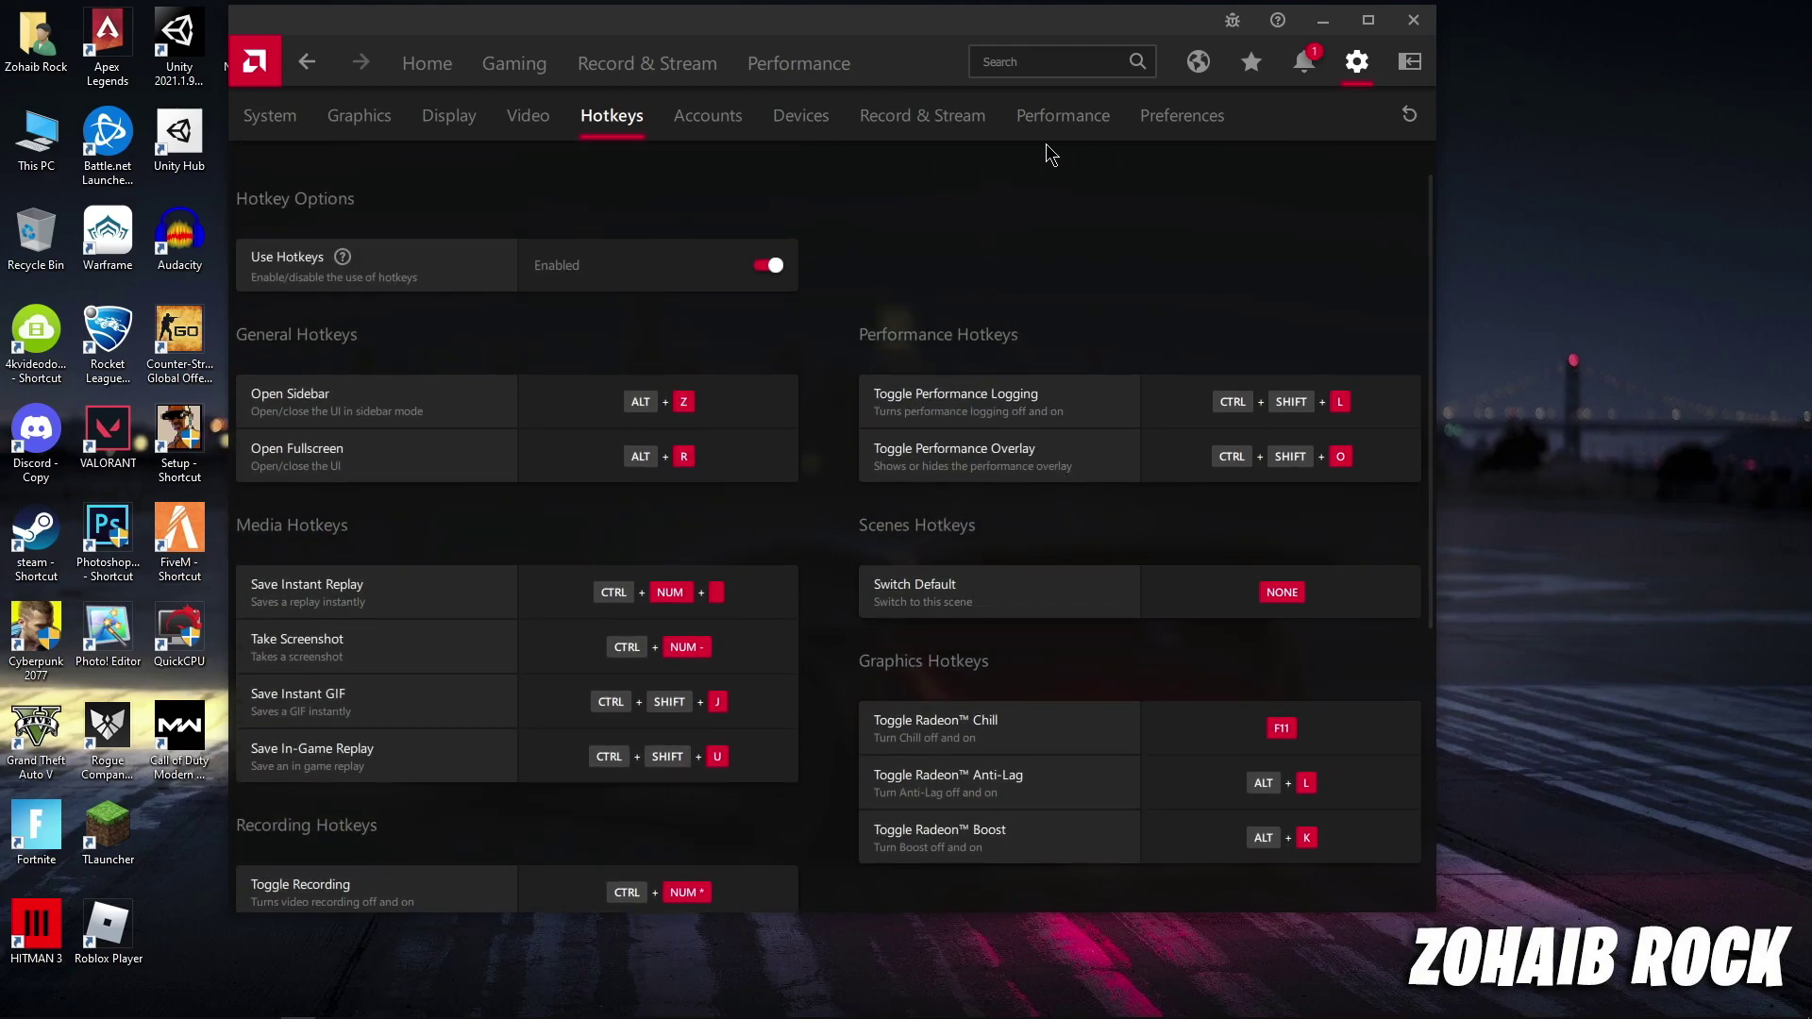
Step: Select Custom Stream as the account for live streaming in Record & Stream
{"action": "left_click", "coordinate": [659, 66]}
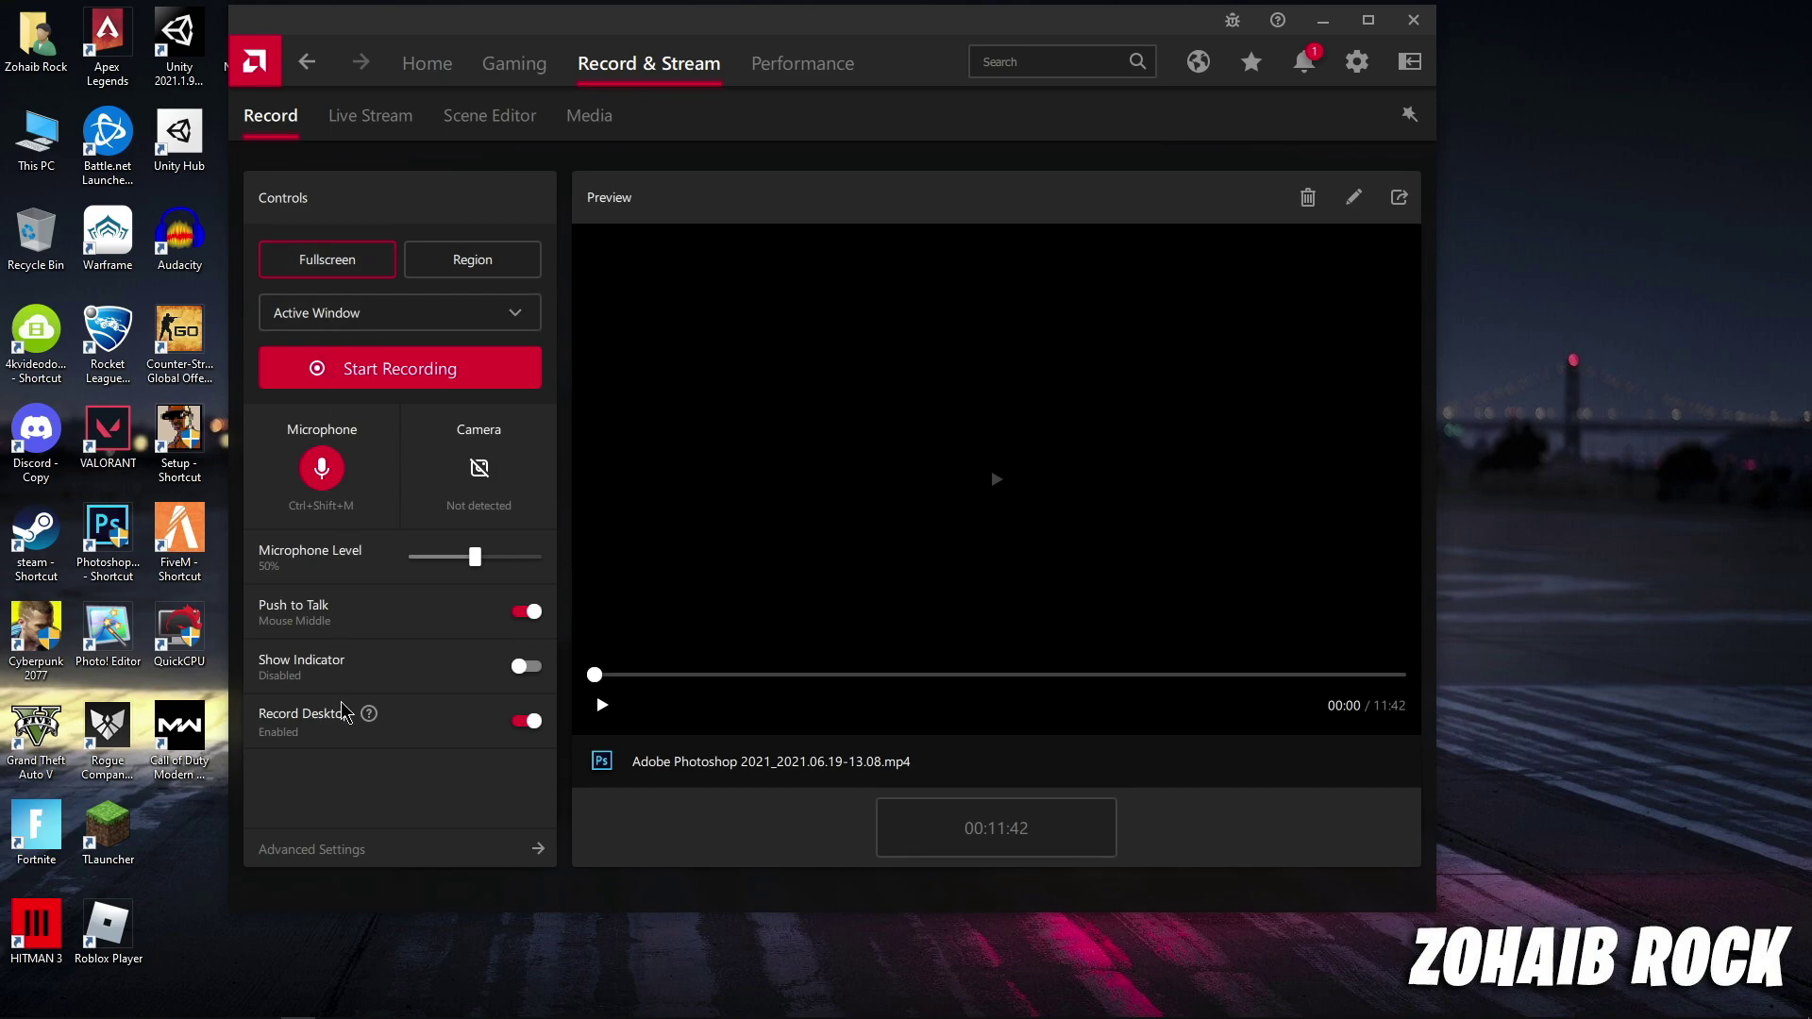
{"action": "left_click", "coordinate": [368, 117]}
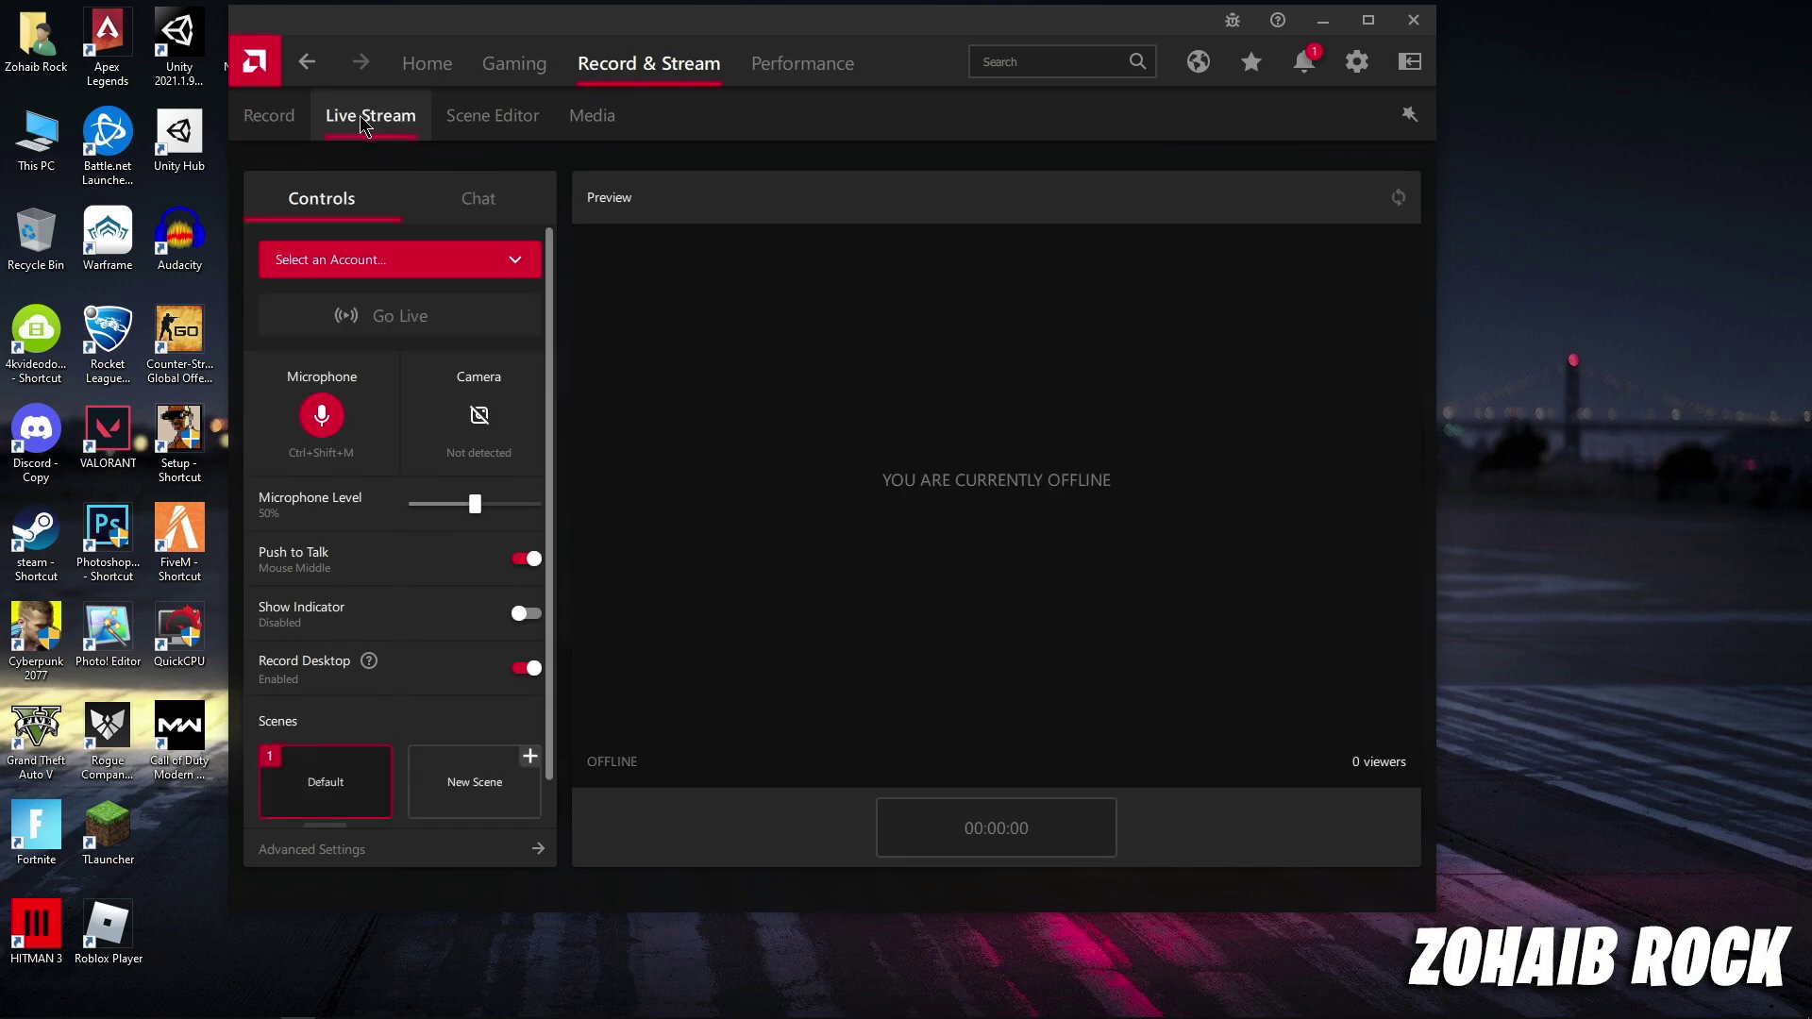
{"action": "left_click", "coordinate": [393, 267]}
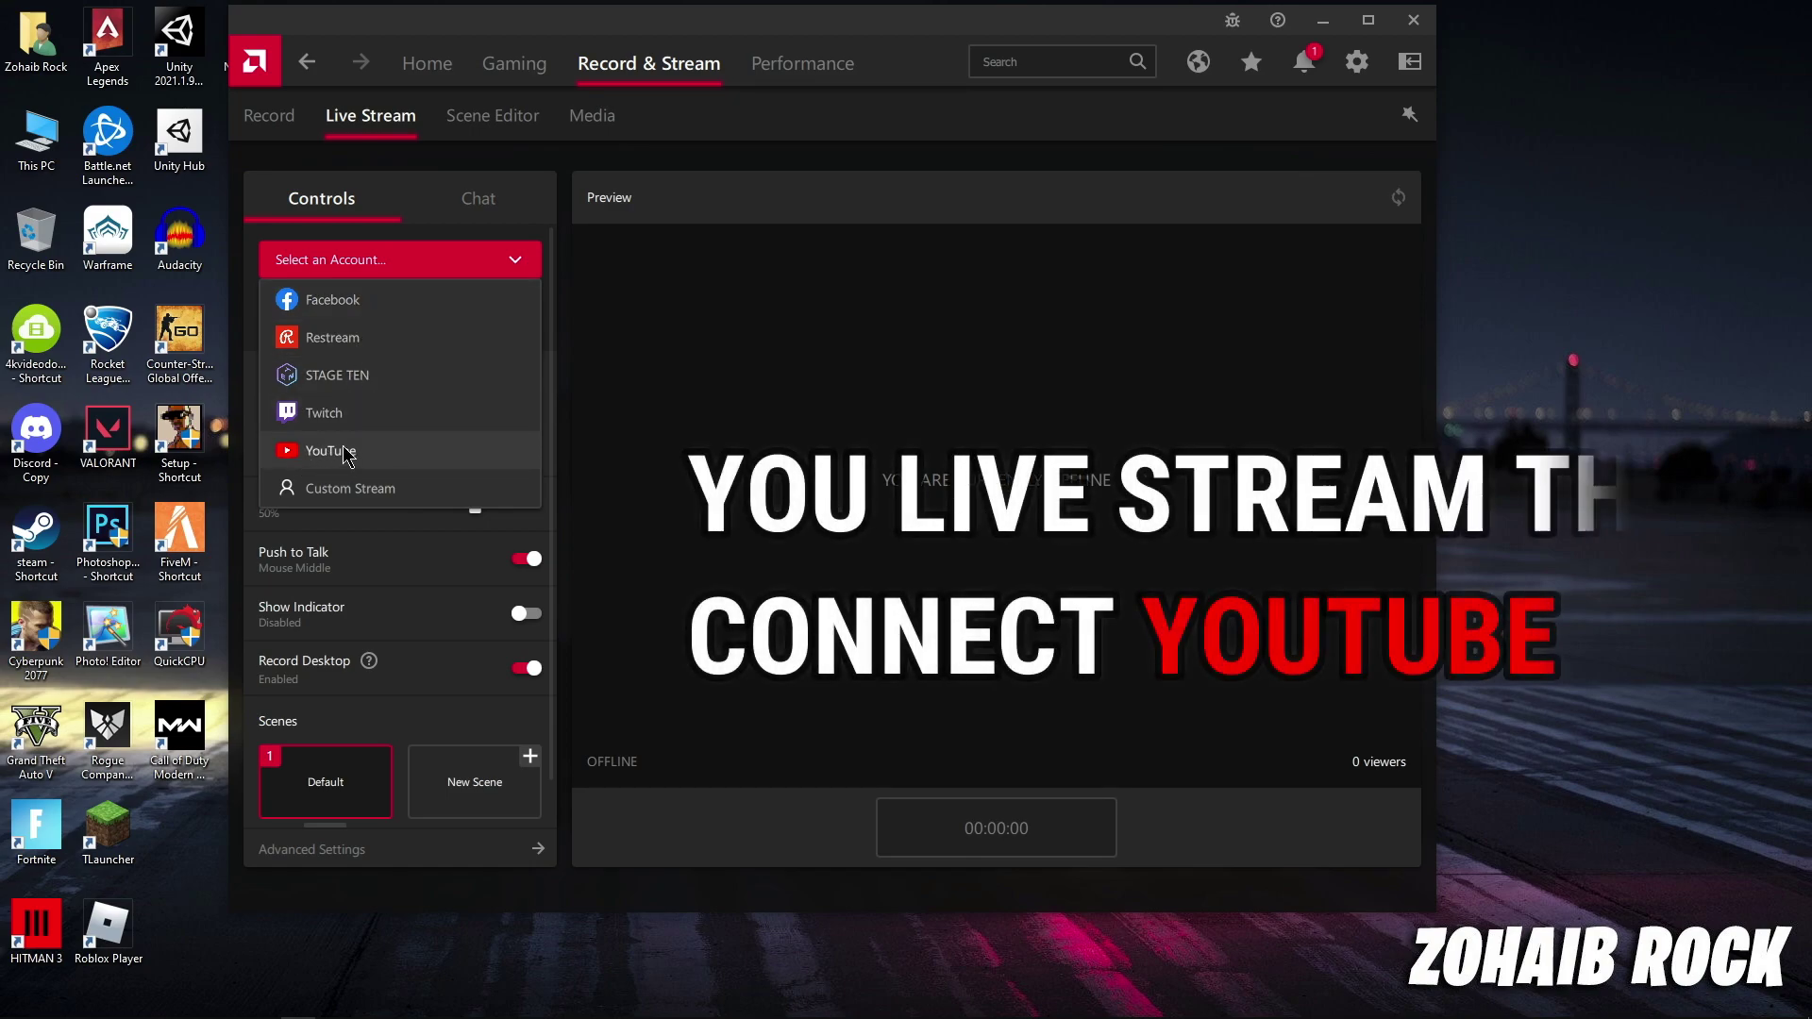
{"action": "left_click", "coordinate": [377, 488]}
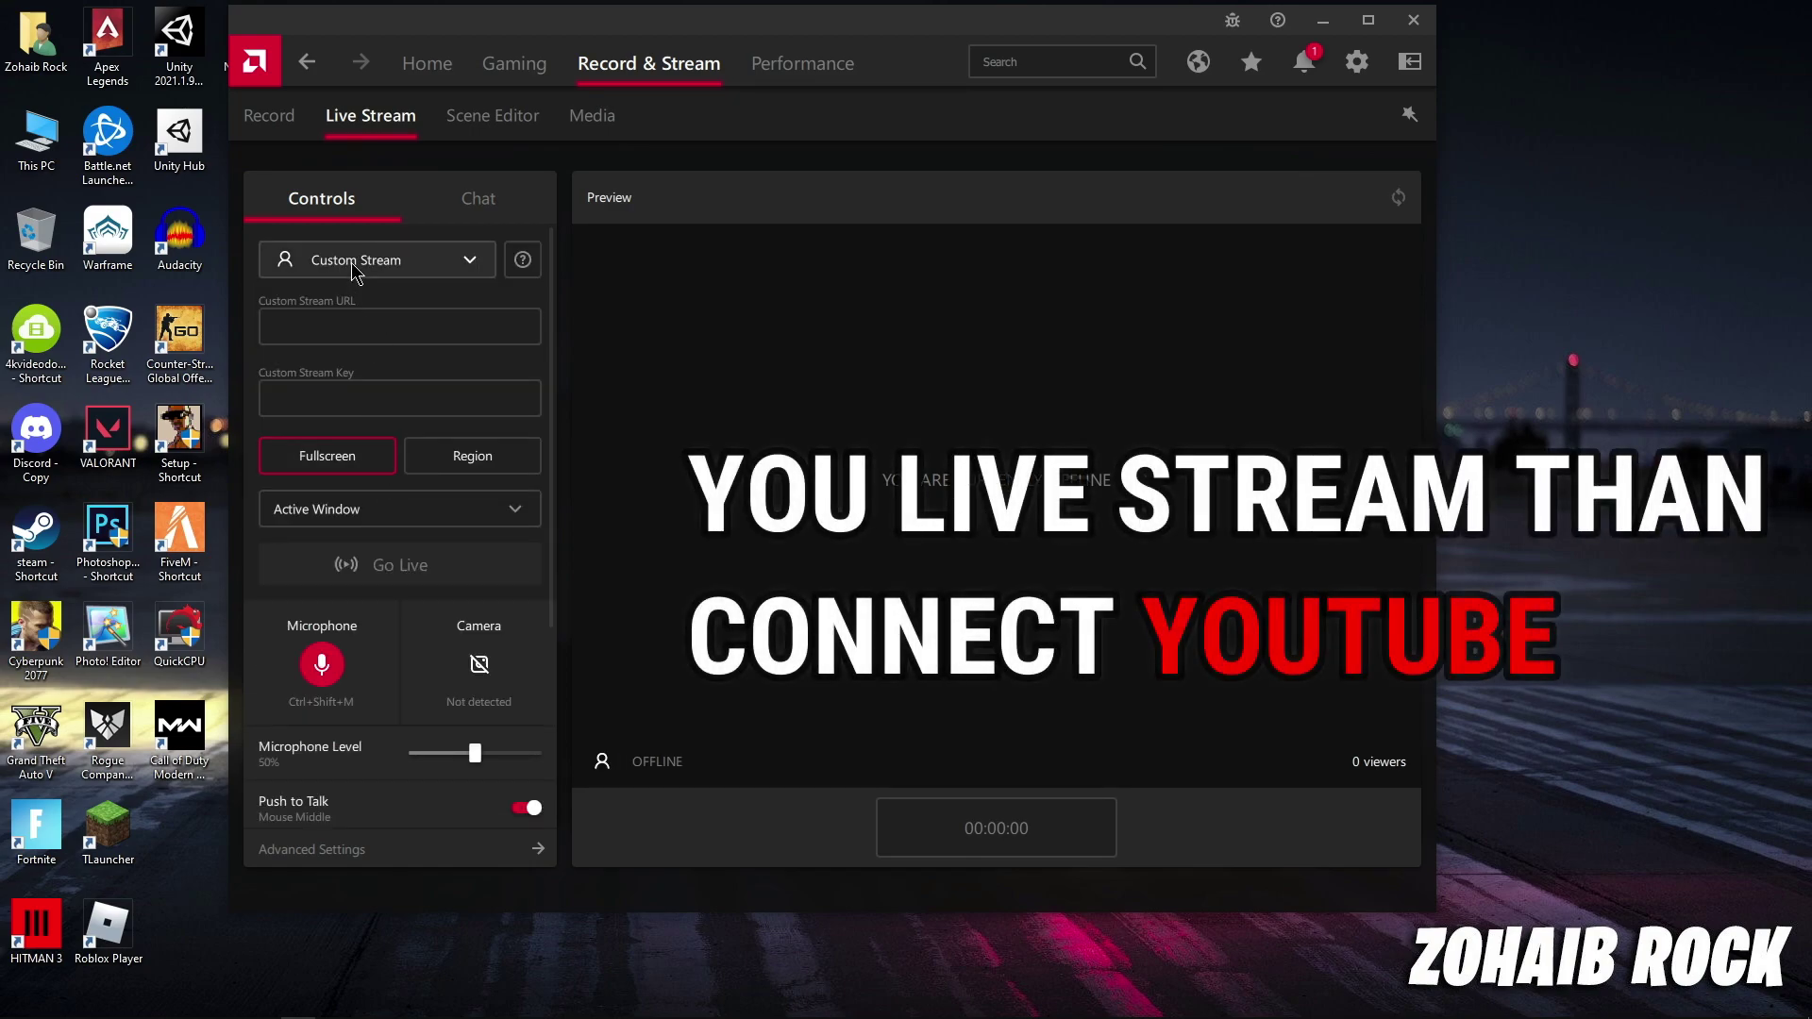
{"action": "left_click", "coordinate": [363, 397]}
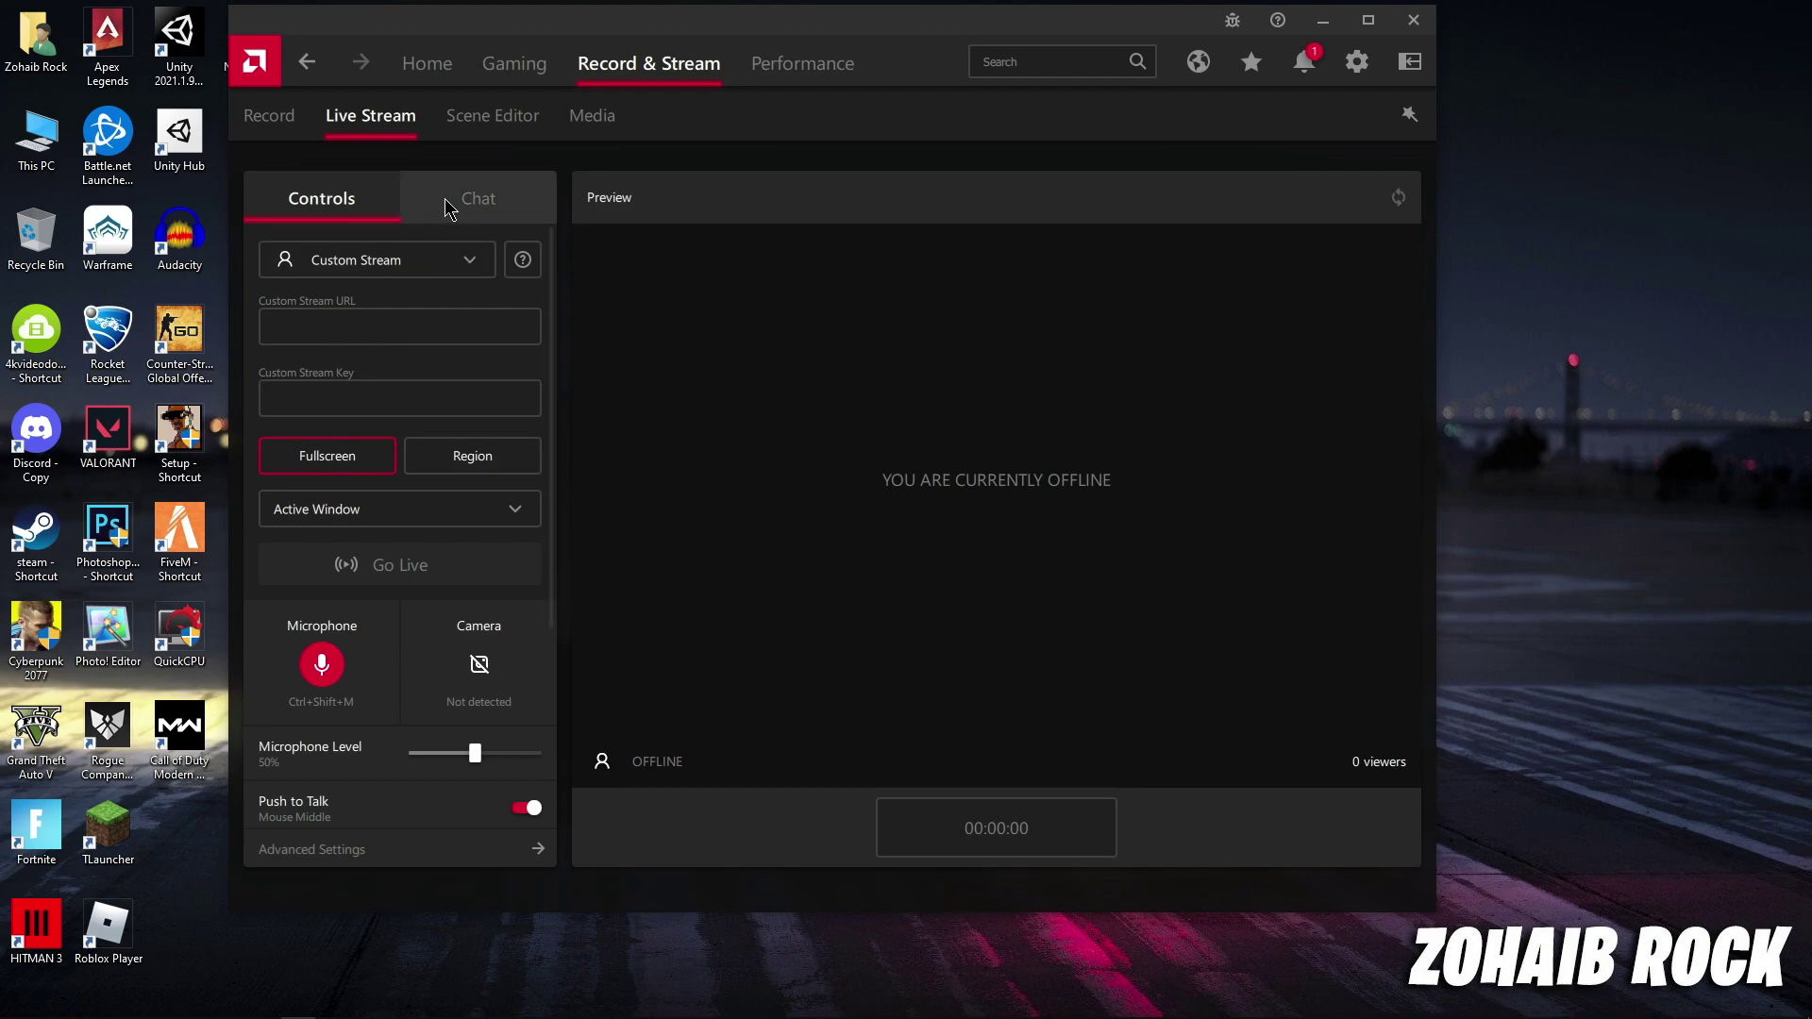
Step: Check for driver and software updates from the Radeon home page and close the Radeon window
{"action": "left_click", "coordinate": [436, 76]}
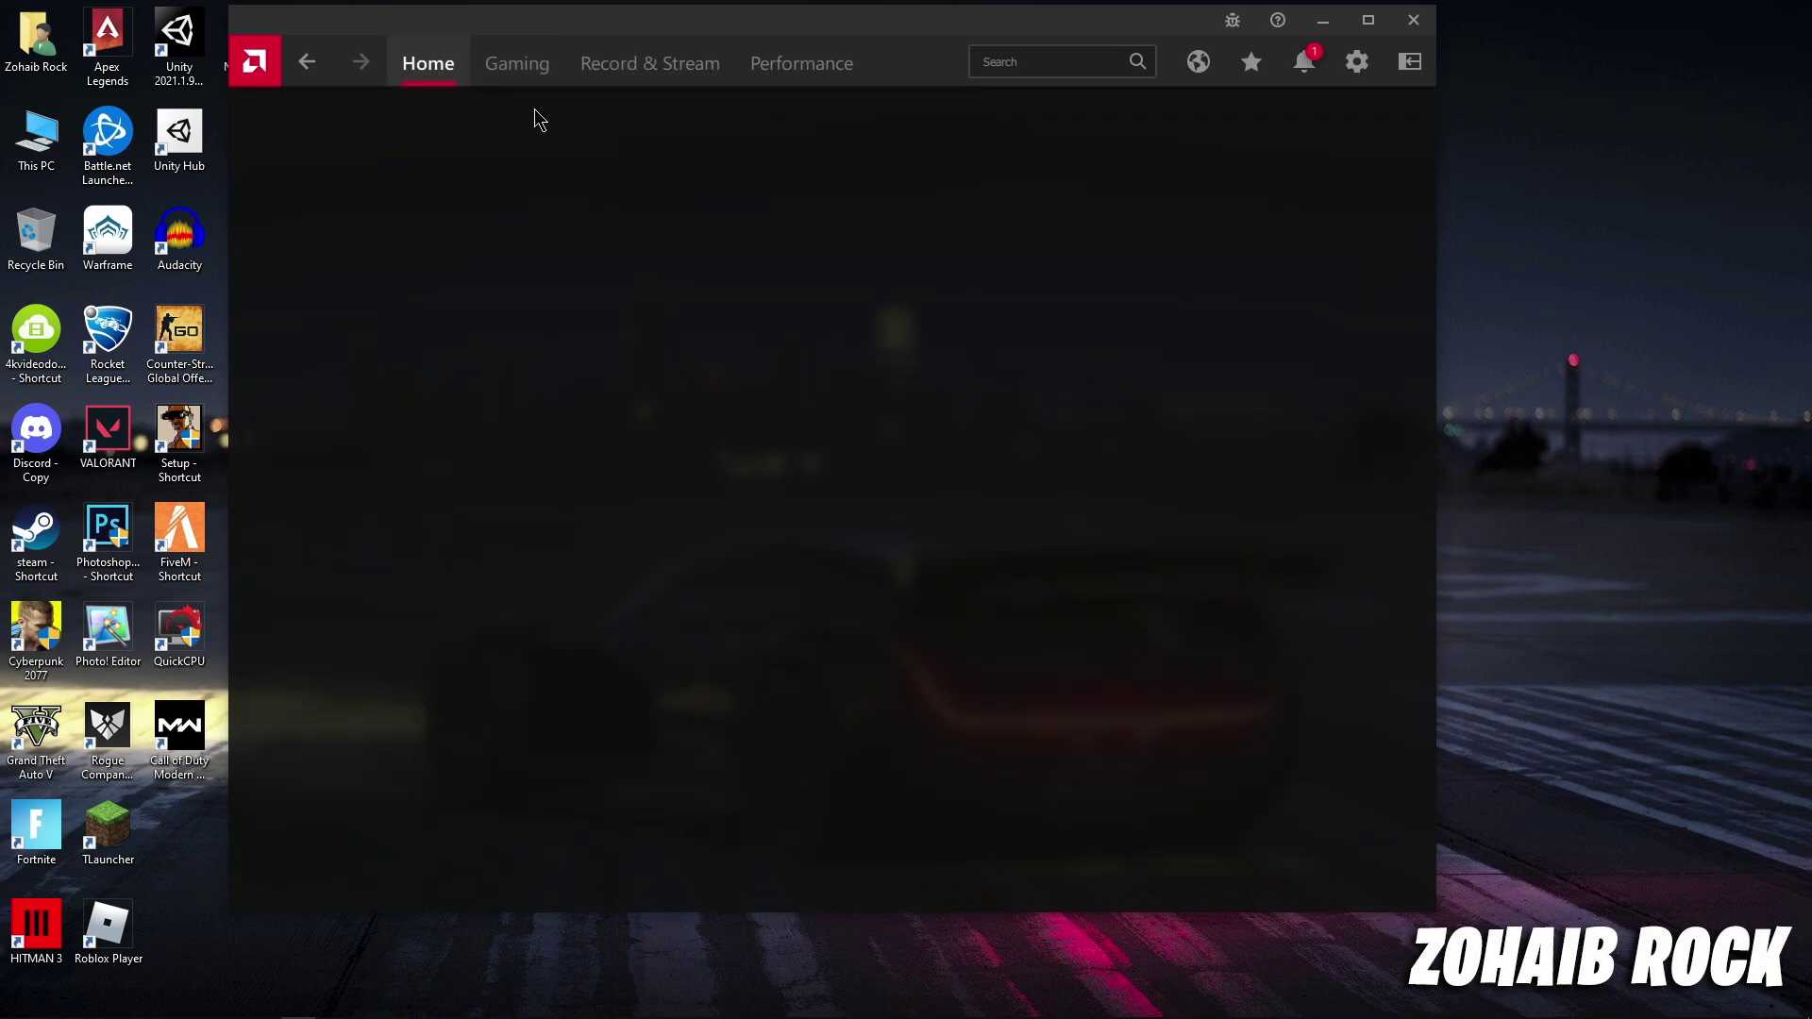
{"action": "left_click", "coordinate": [1267, 326]}
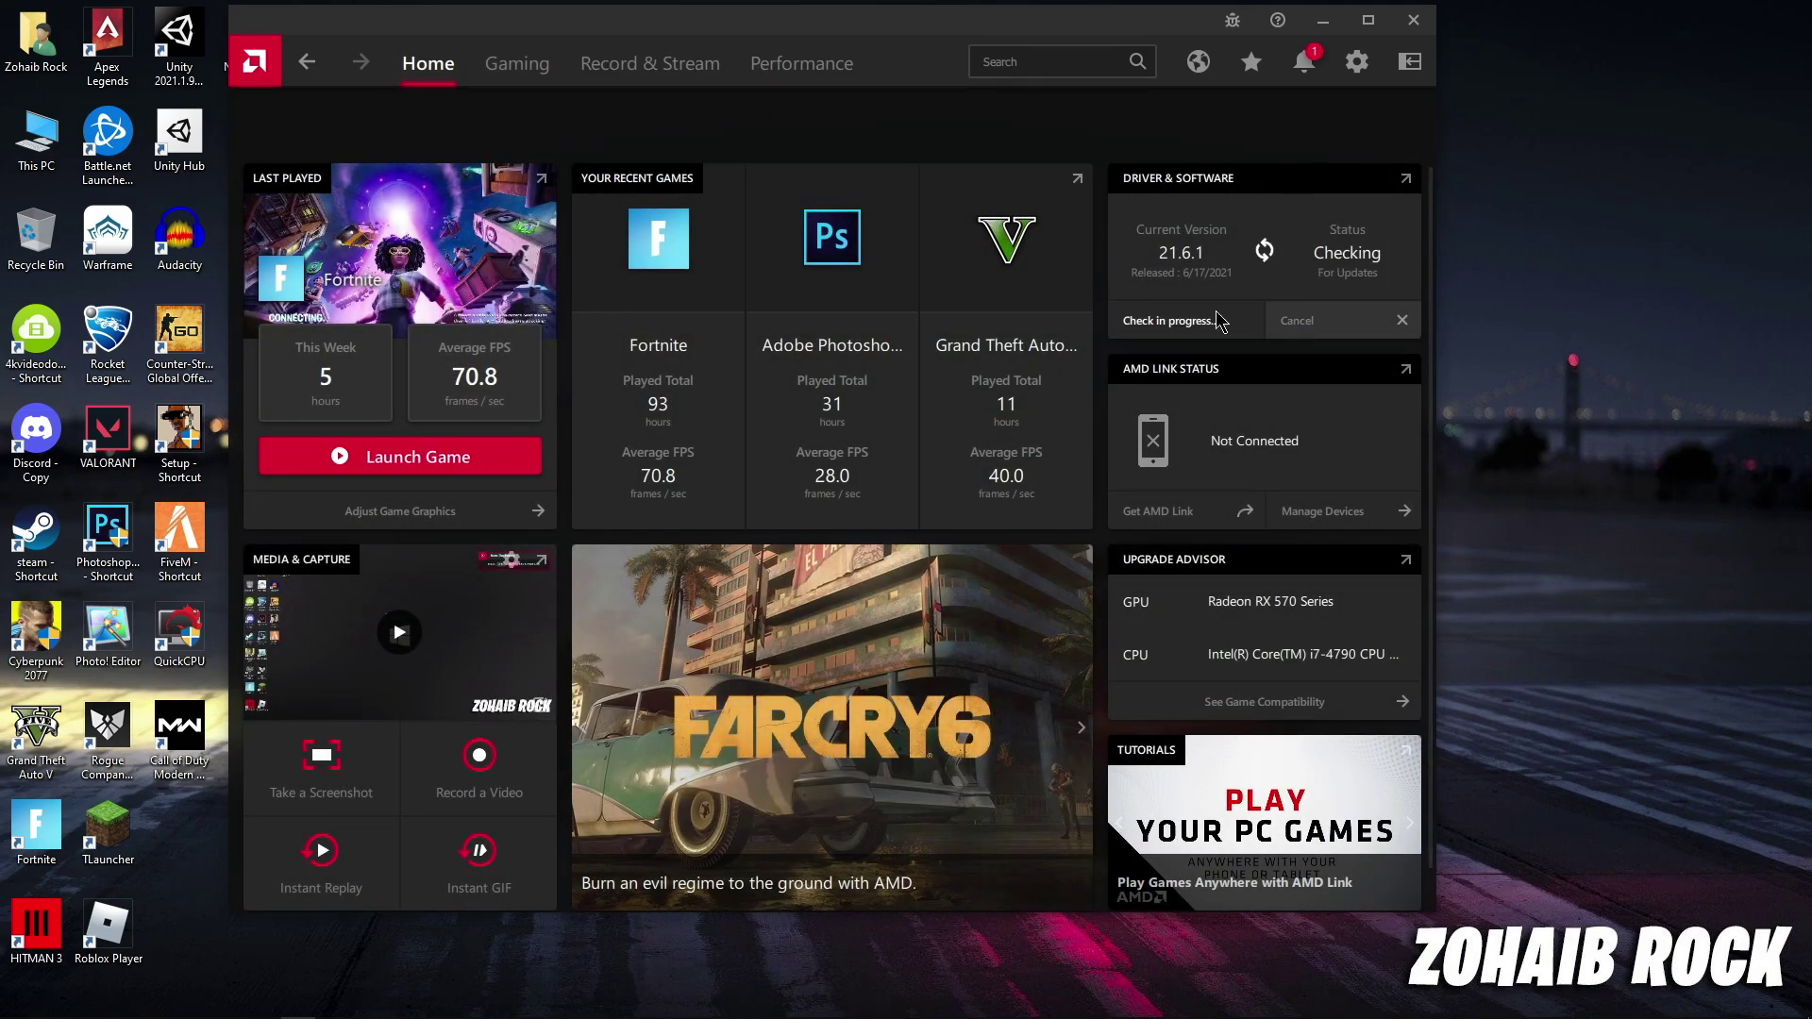
{"action": "left_click", "coordinate": [1412, 29]}
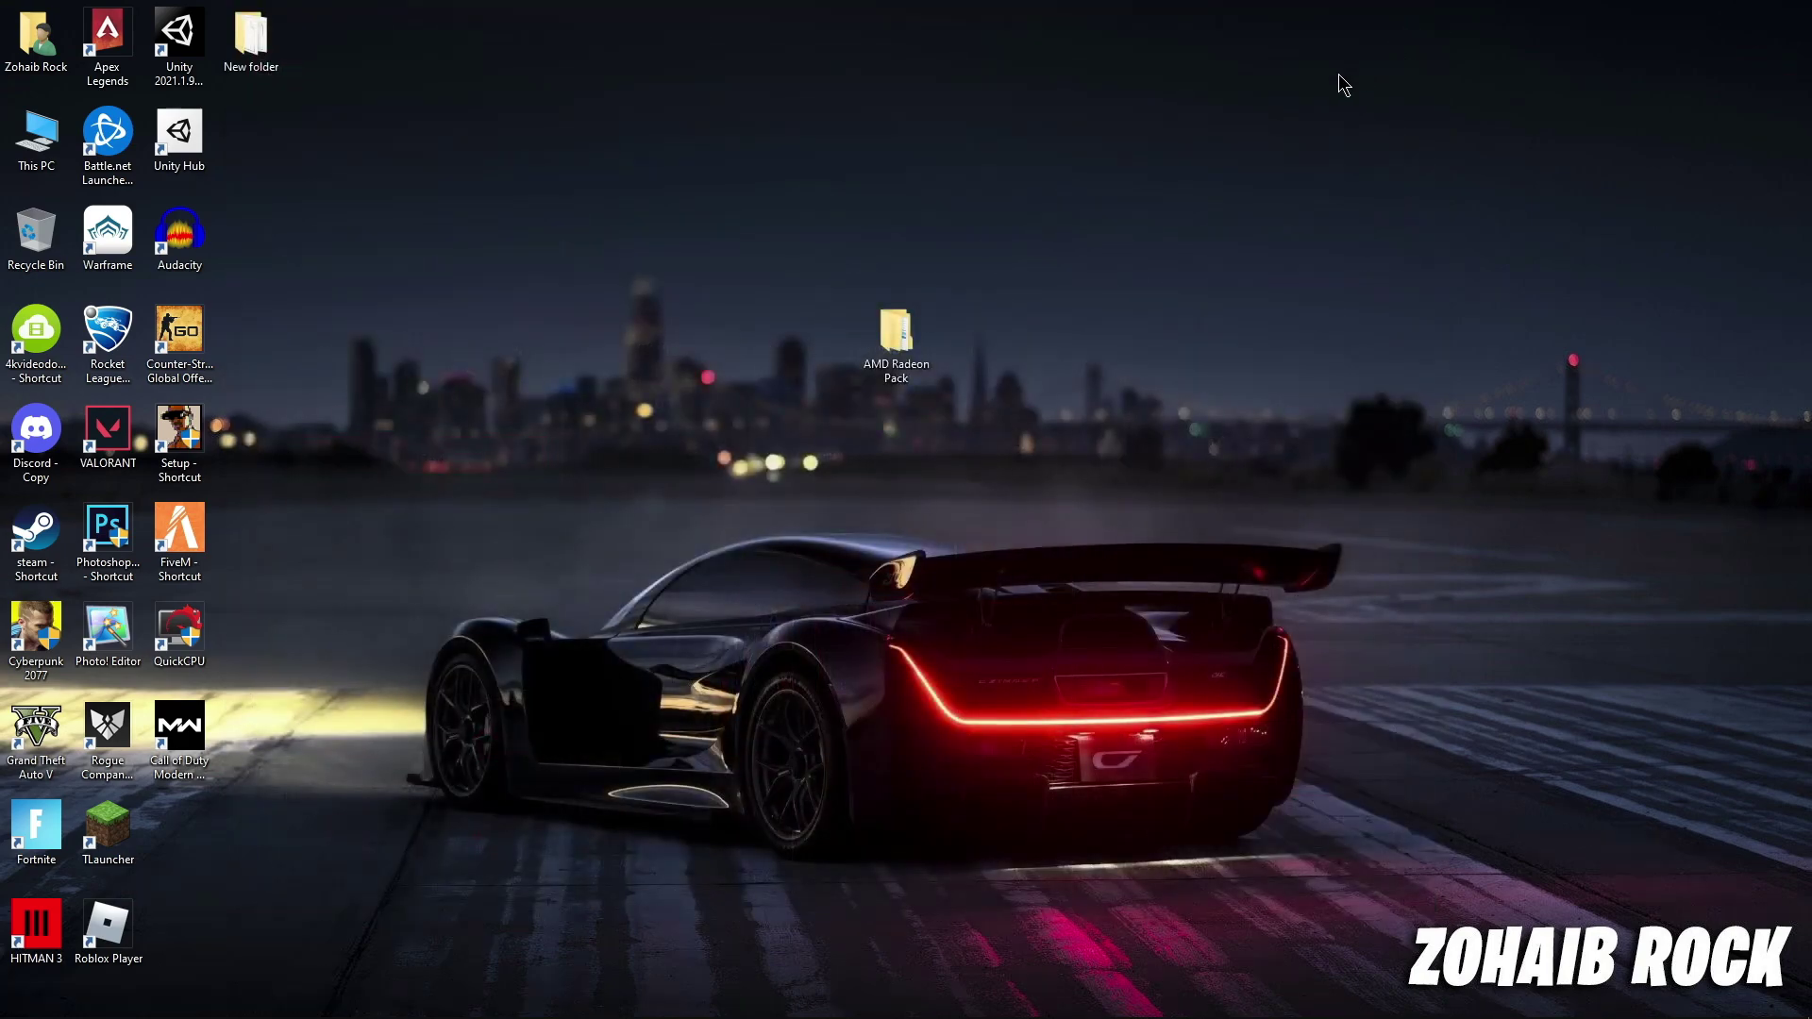
Step: Move the AMD Radeon Pack folder below New folder on the desktop and refresh the desktop
{"action": "left_click_drag", "start_coordinate": [288, 145], "coordinate": [286, 146]}
{"action": "right_click", "coordinate": [568, 293]}
{"action": "left_click", "coordinate": [614, 378]}
Step: Open Windows Settings and review the System pages for Notifications & actions, Power & sleep and Storage
{"action": "left_click", "coordinate": [17, 1004]}
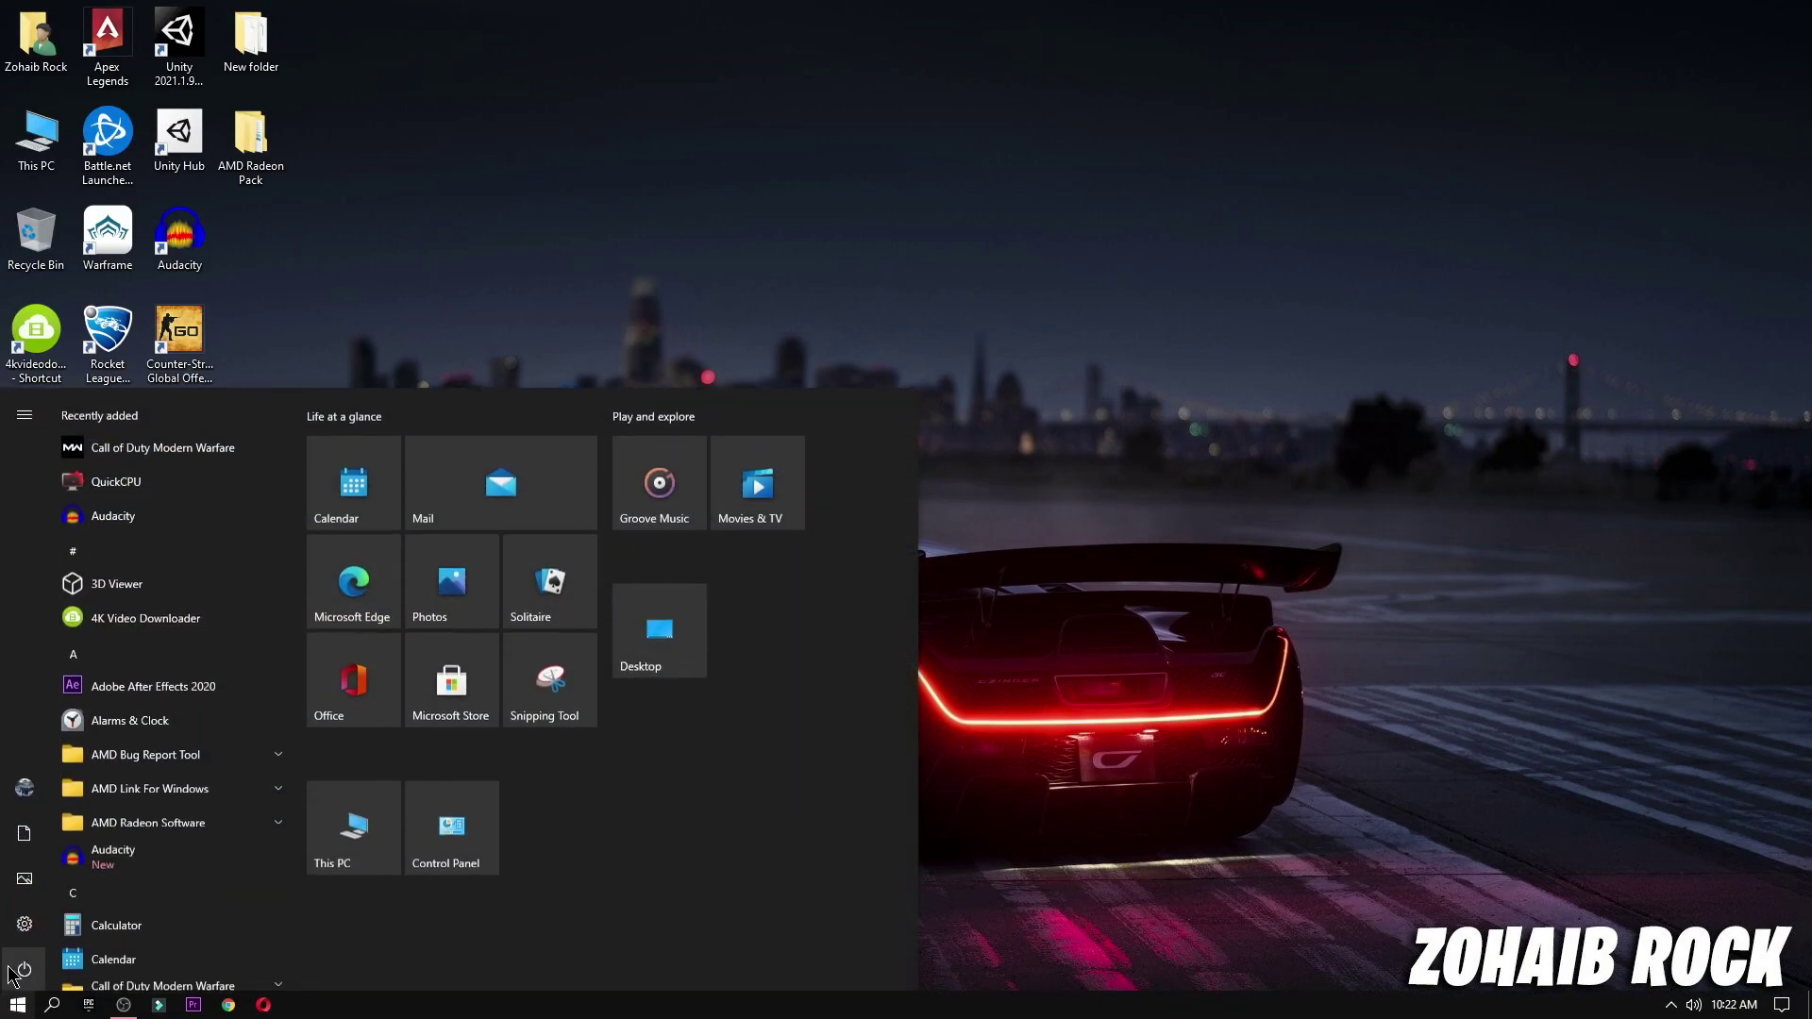
{"action": "mouse_move", "coordinate": [15, 933]}
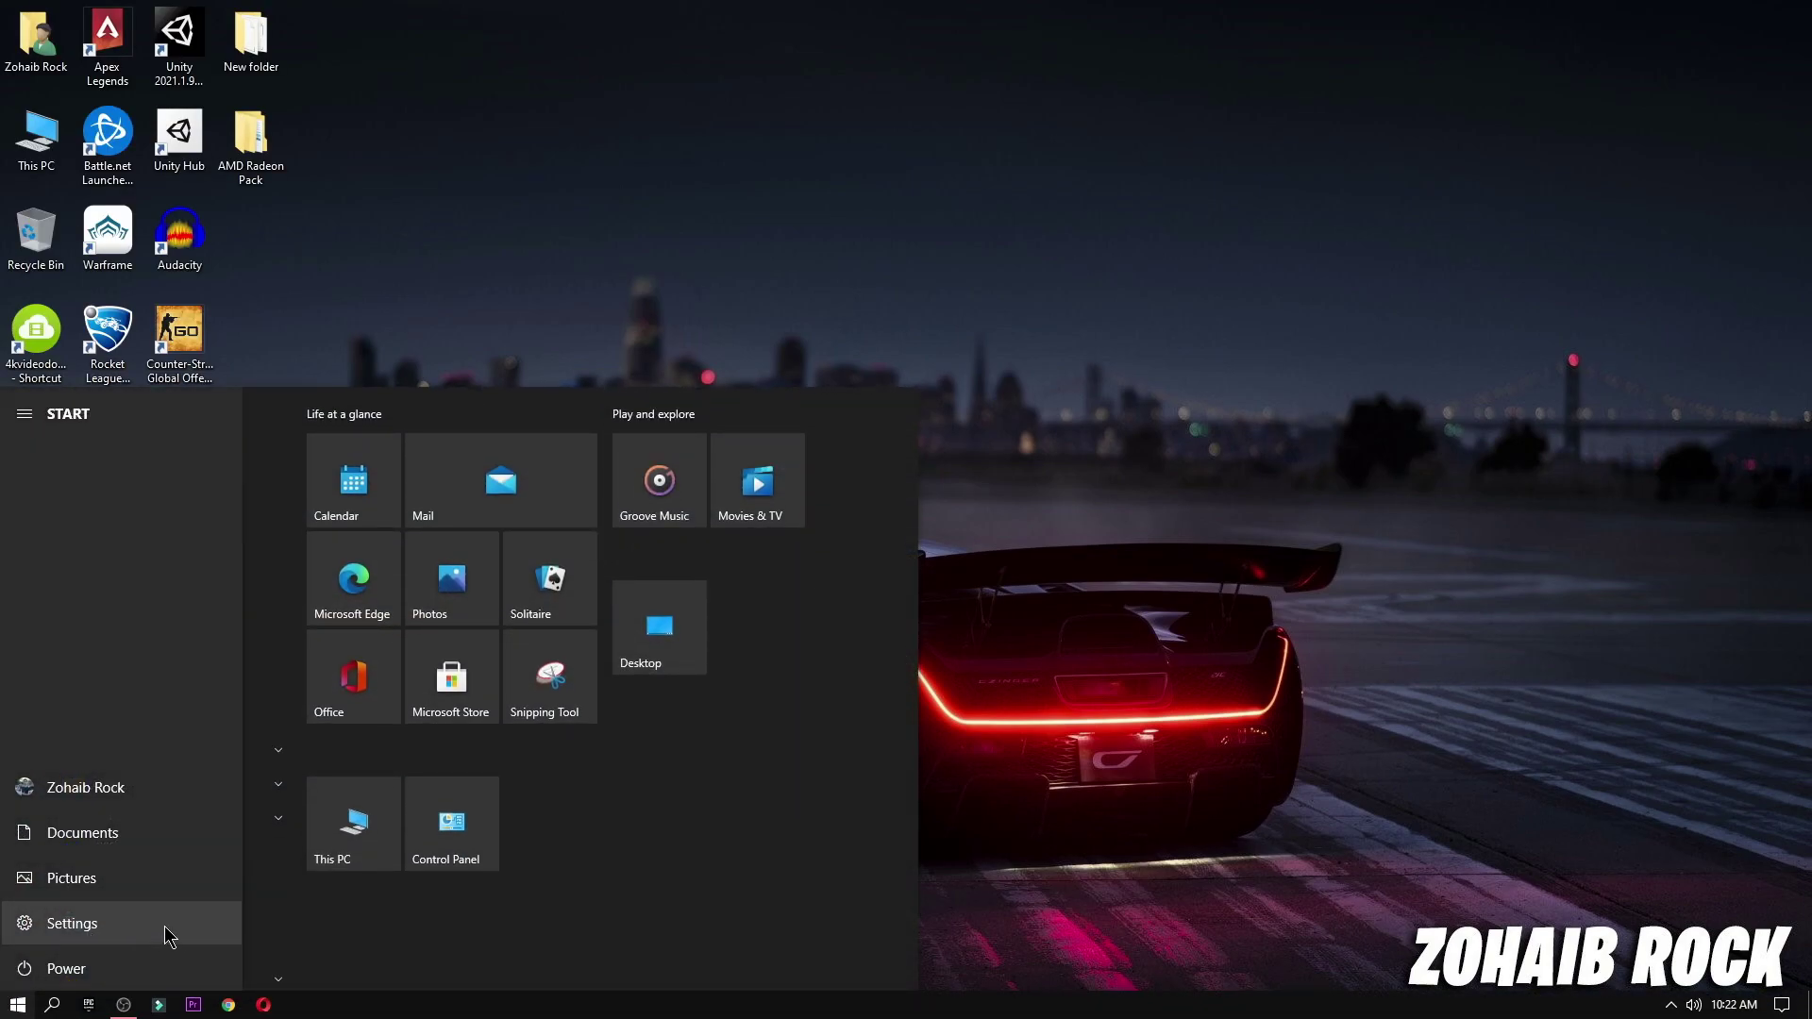
{"action": "left_click", "coordinate": [203, 921]}
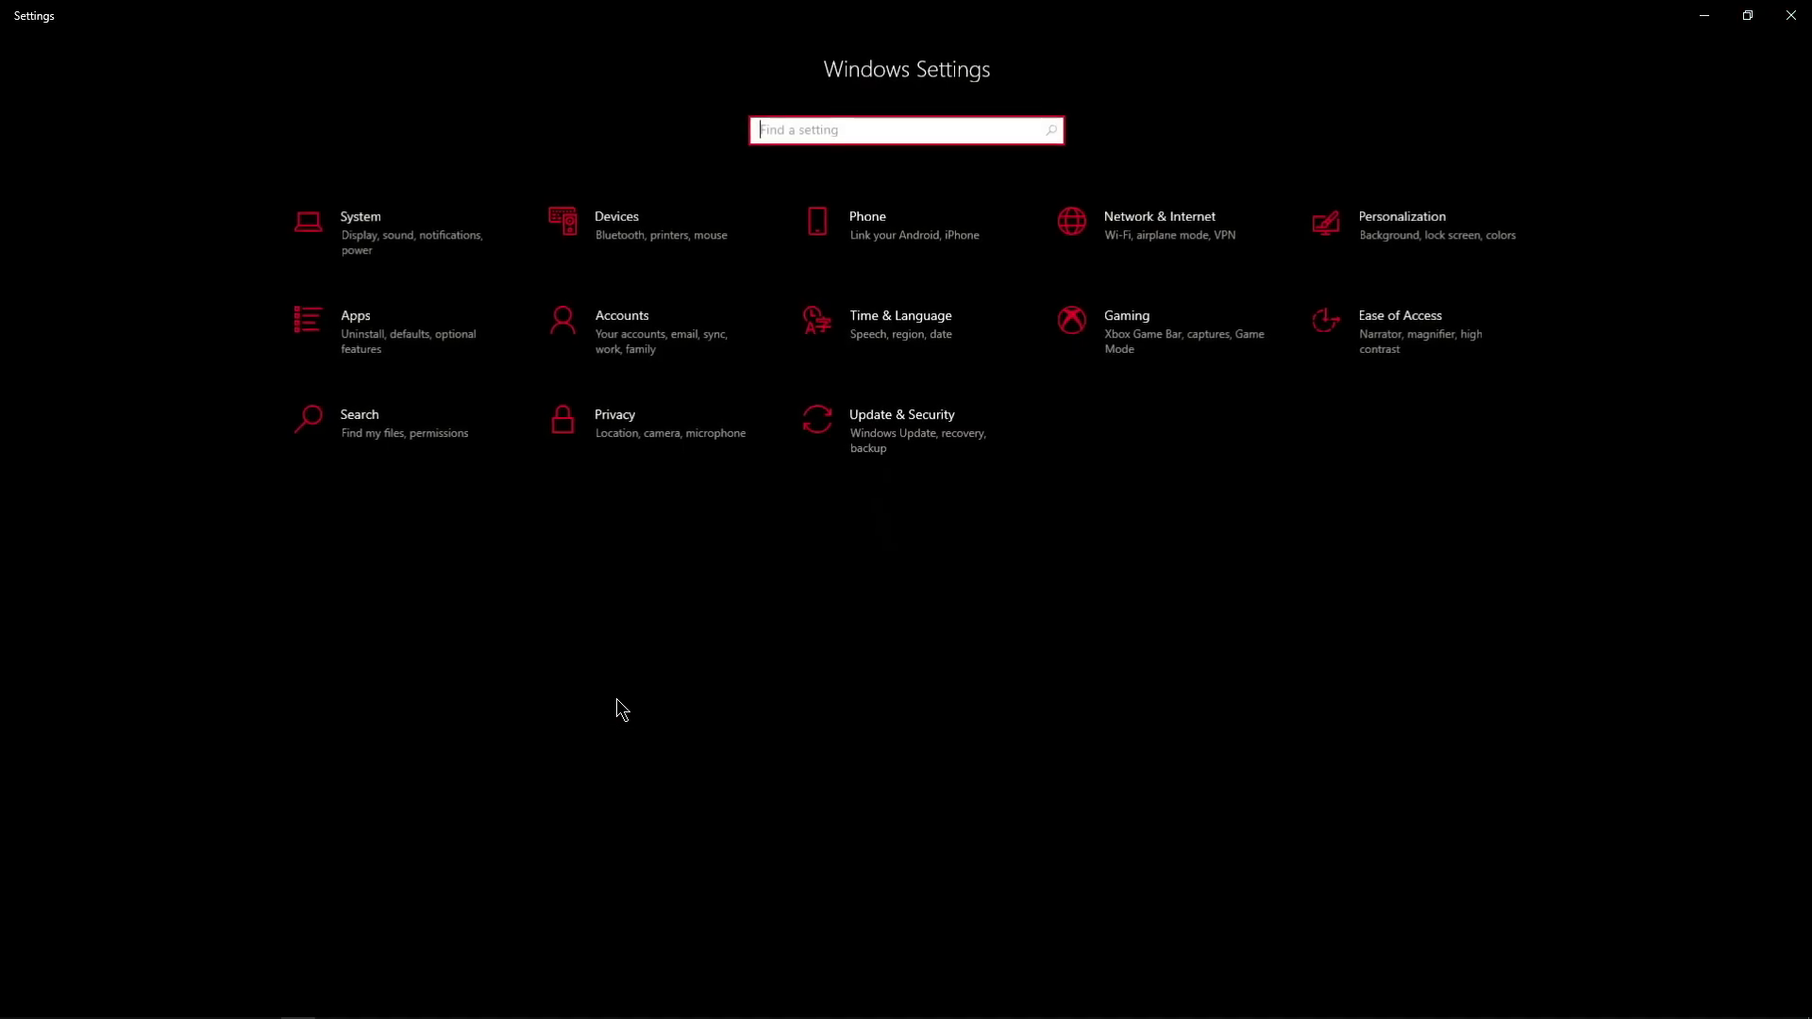
{"action": "left_click", "coordinate": [387, 247]}
{"action": "left_click", "coordinate": [224, 304]}
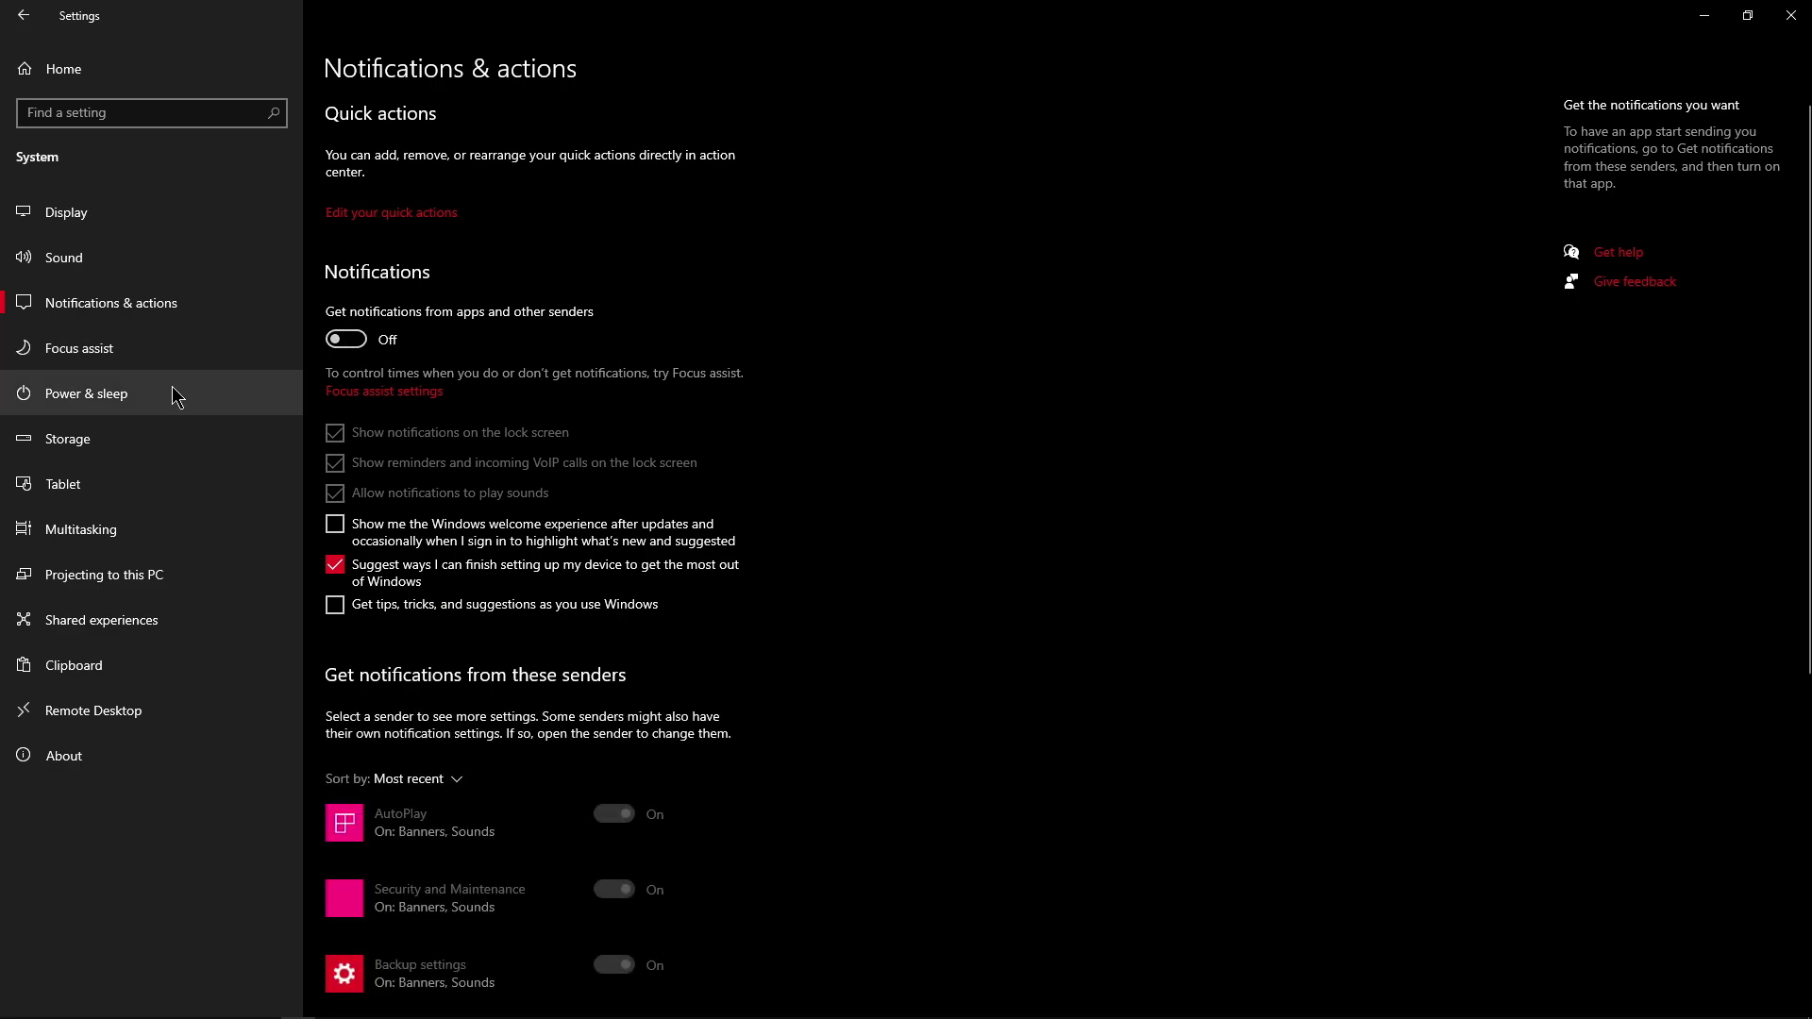
{"action": "left_click", "coordinate": [240, 393]}
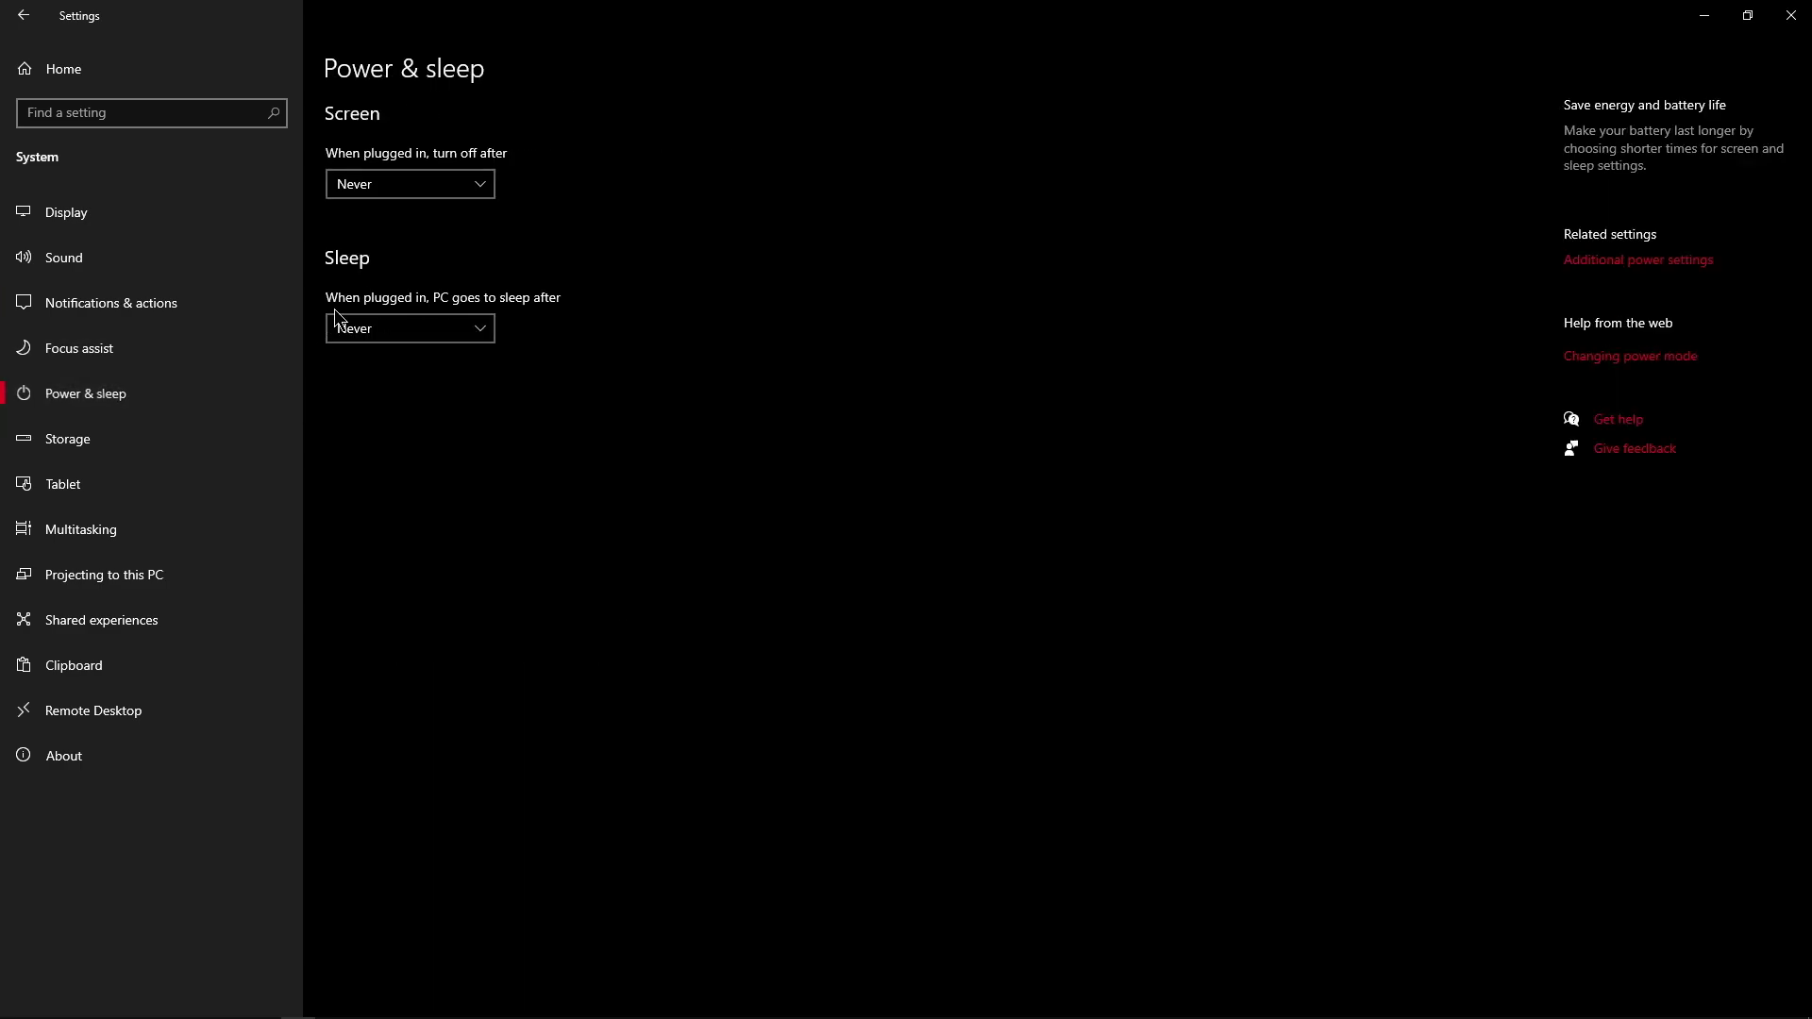
{"action": "left_click", "coordinate": [134, 440]}
{"action": "left_click", "coordinate": [64, 69]}
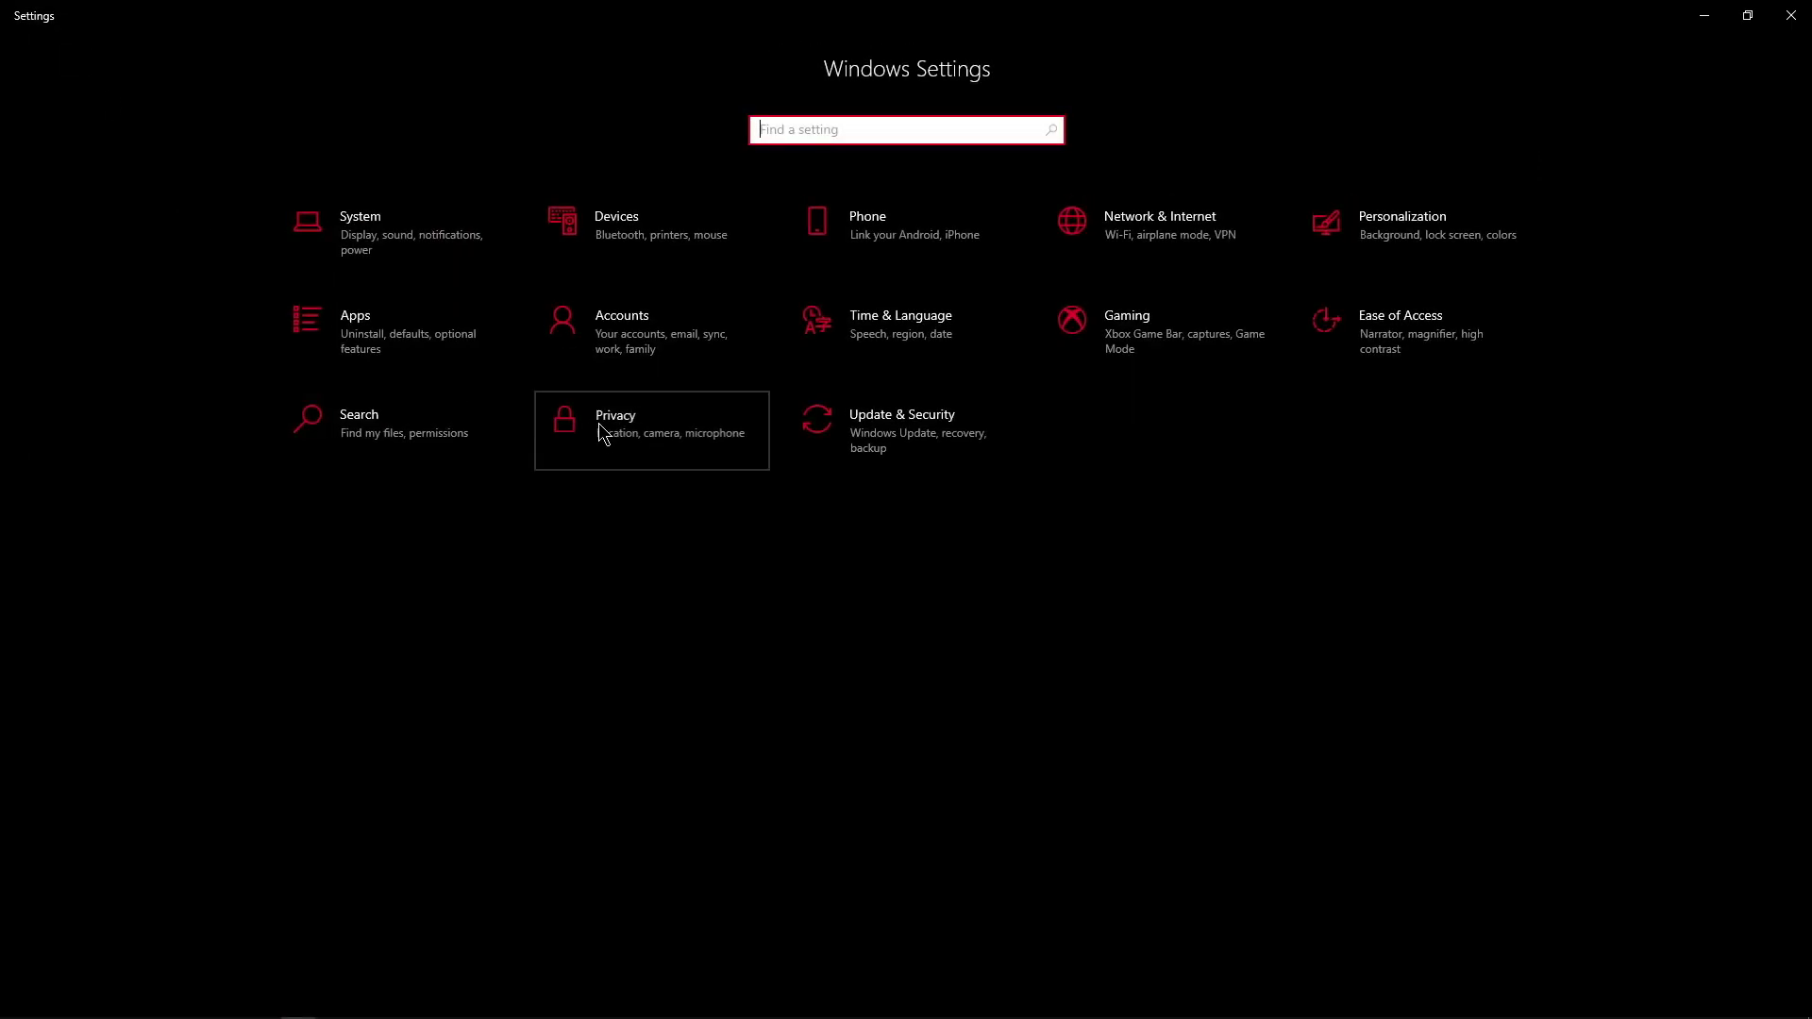
Step: Turn off Let apps run in the background in the Privacy settings and return to the Settings home page
{"action": "left_click", "coordinate": [598, 422]}
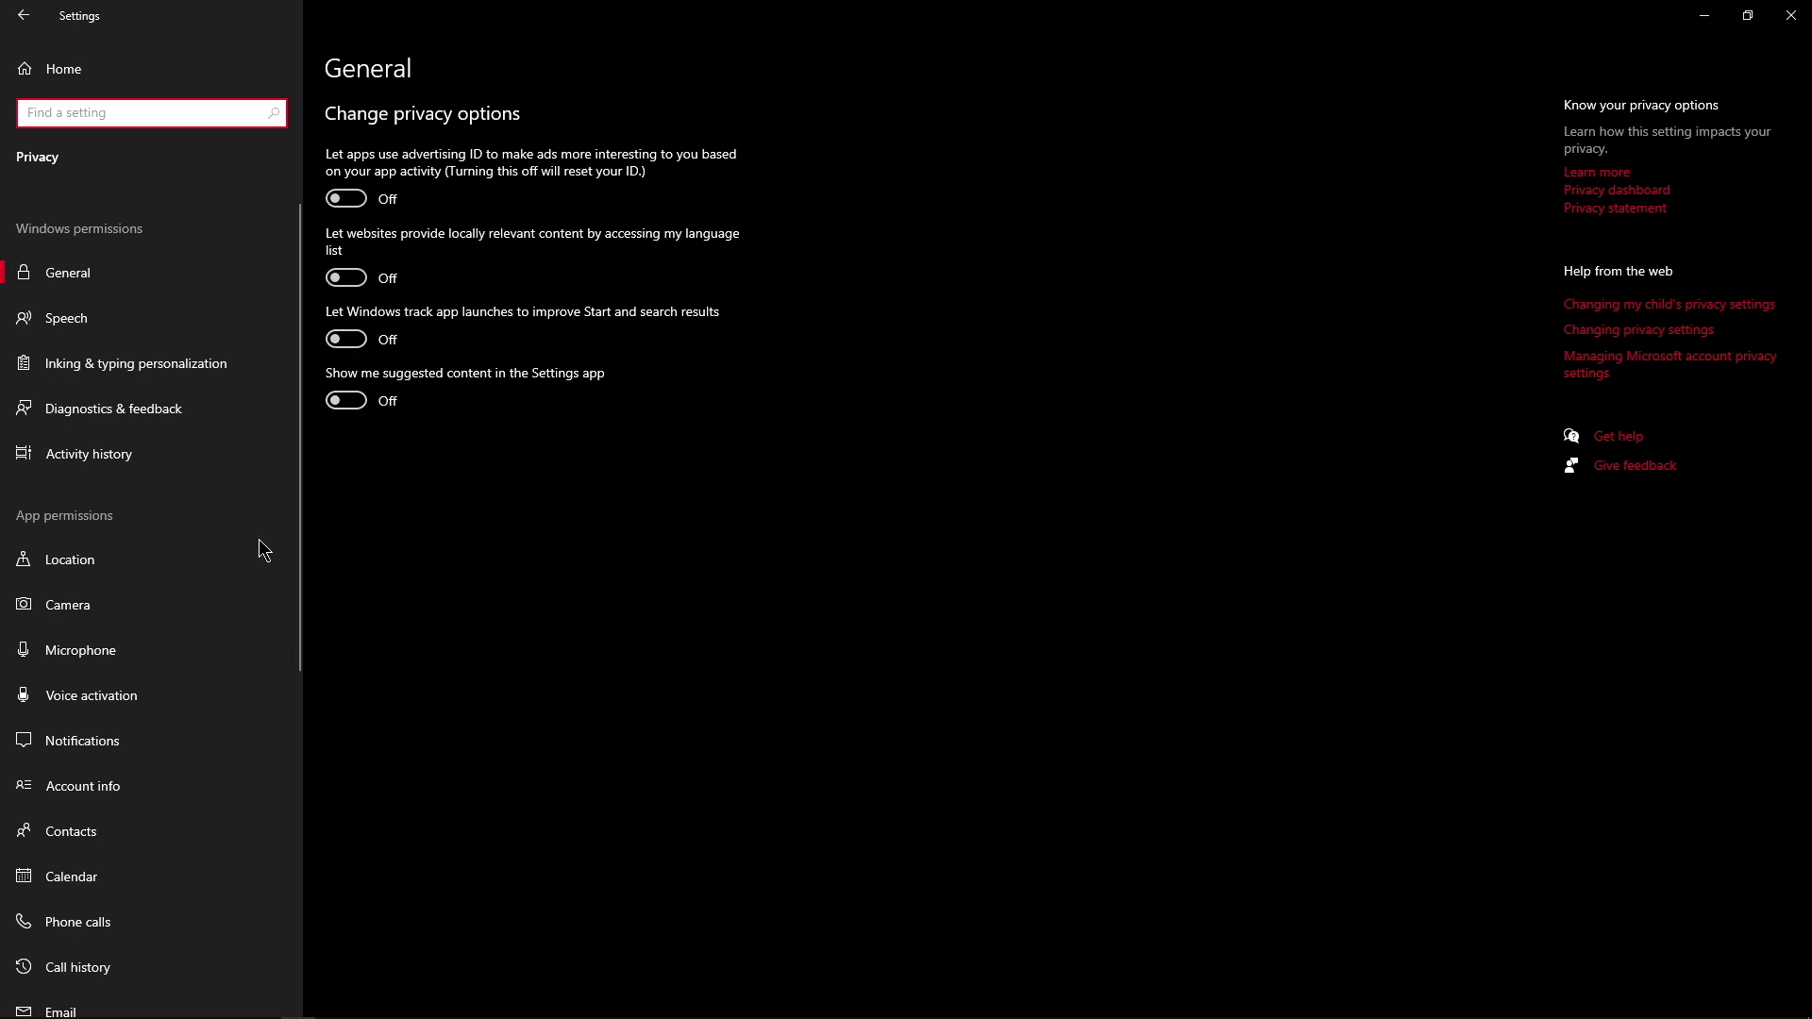
{"action": "scroll", "coordinate": [227, 627], "scroll_direction": "down", "scroll_amount": 5}
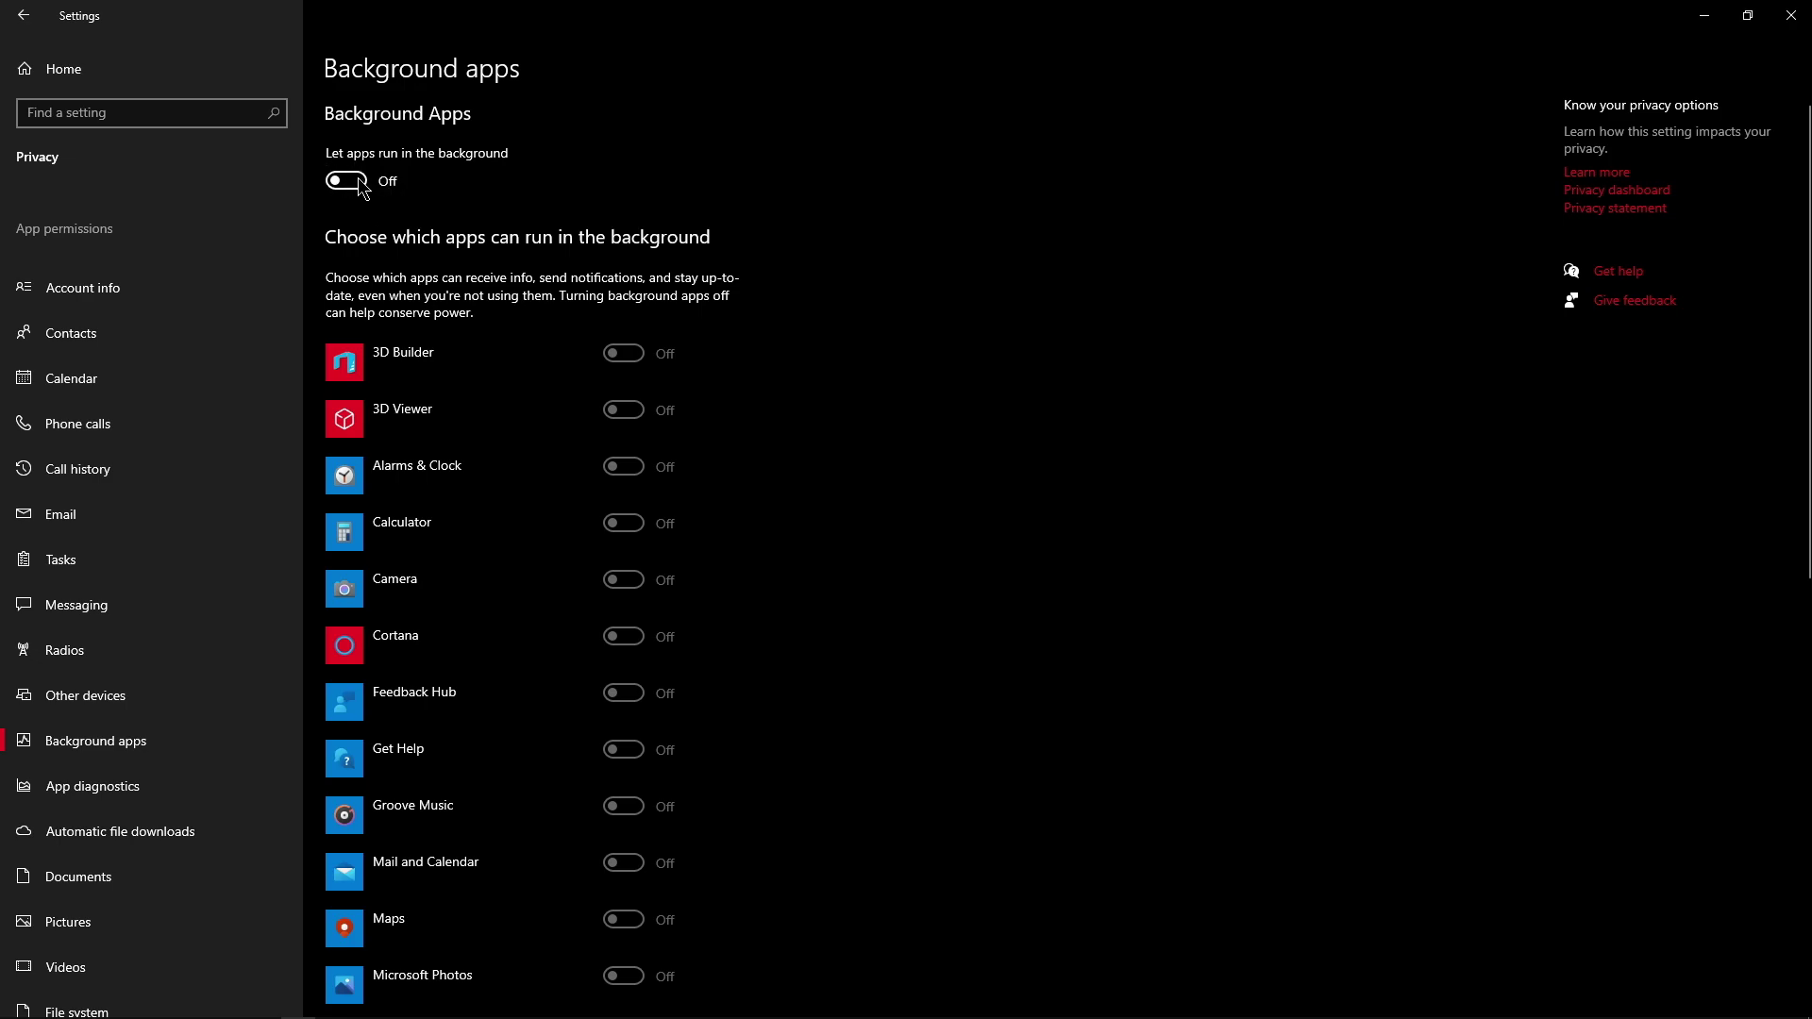
{"action": "left_click", "coordinate": [351, 192]}
{"action": "left_click", "coordinate": [357, 178]}
{"action": "left_click", "coordinate": [25, 28]}
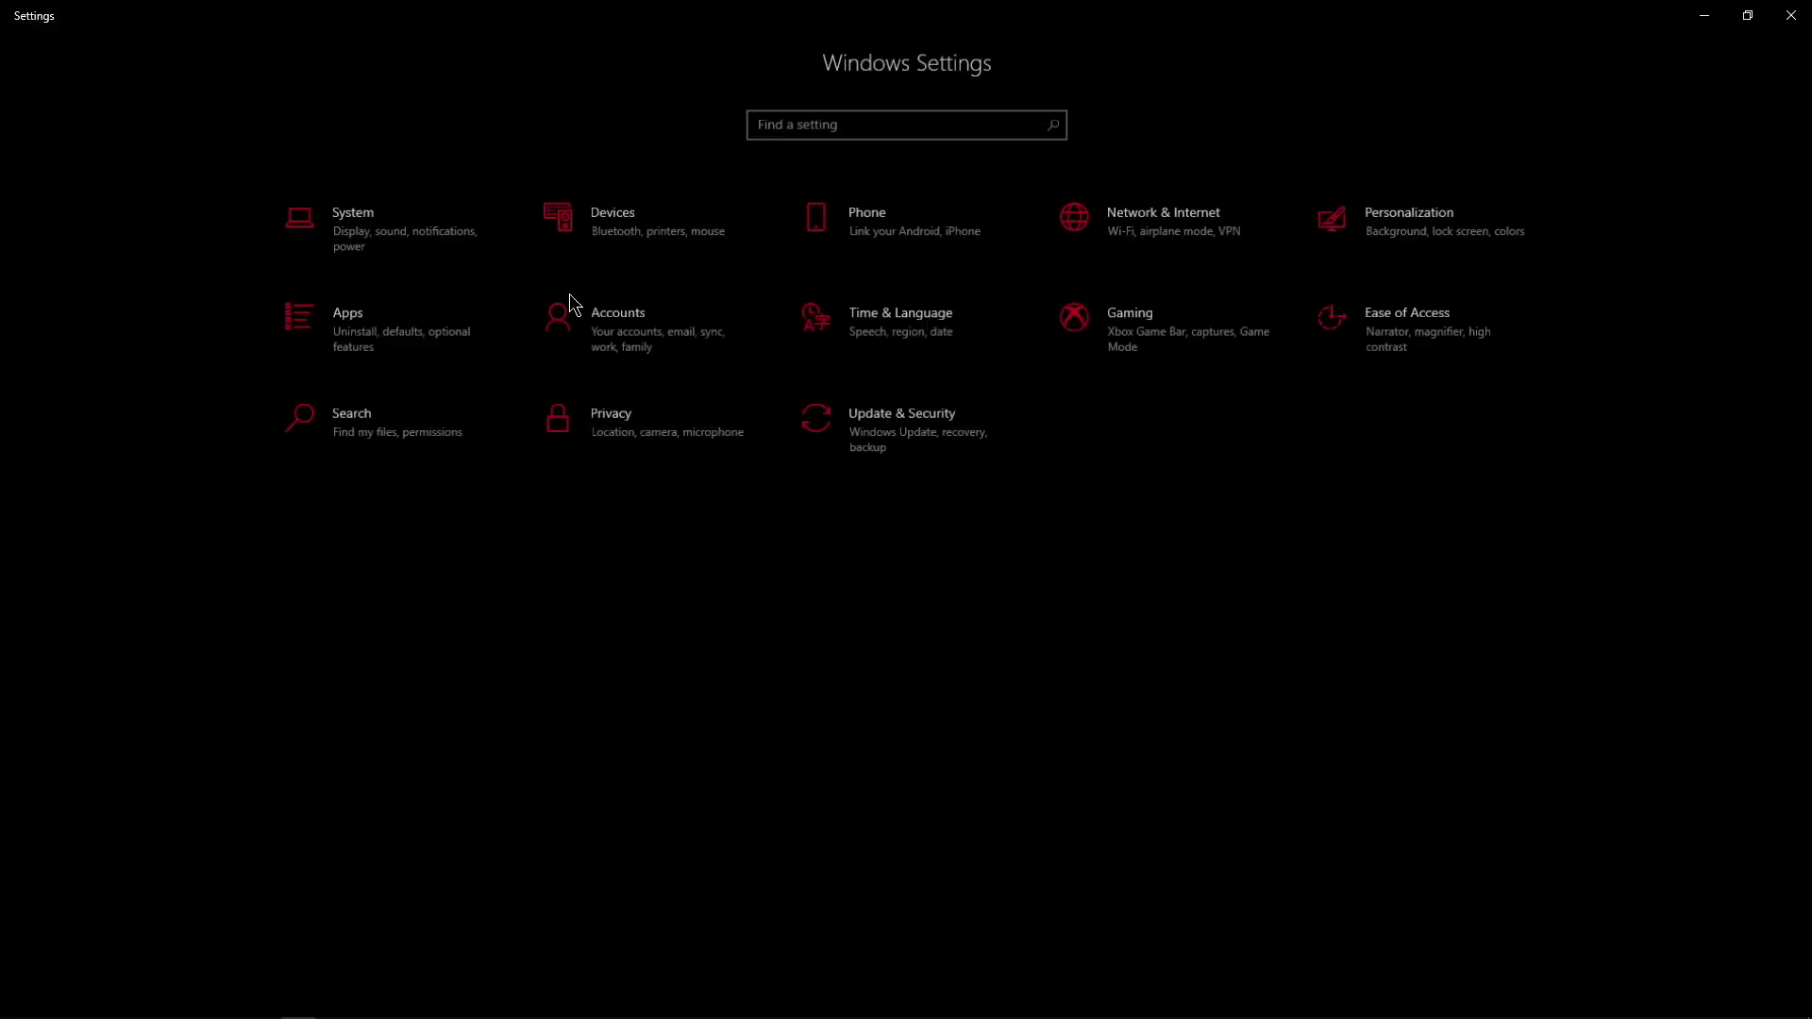
Step: Review Xbox Game Bar and Game Mode in the Gaming settings and open the related Graphics settings
{"action": "left_click", "coordinate": [1123, 351]}
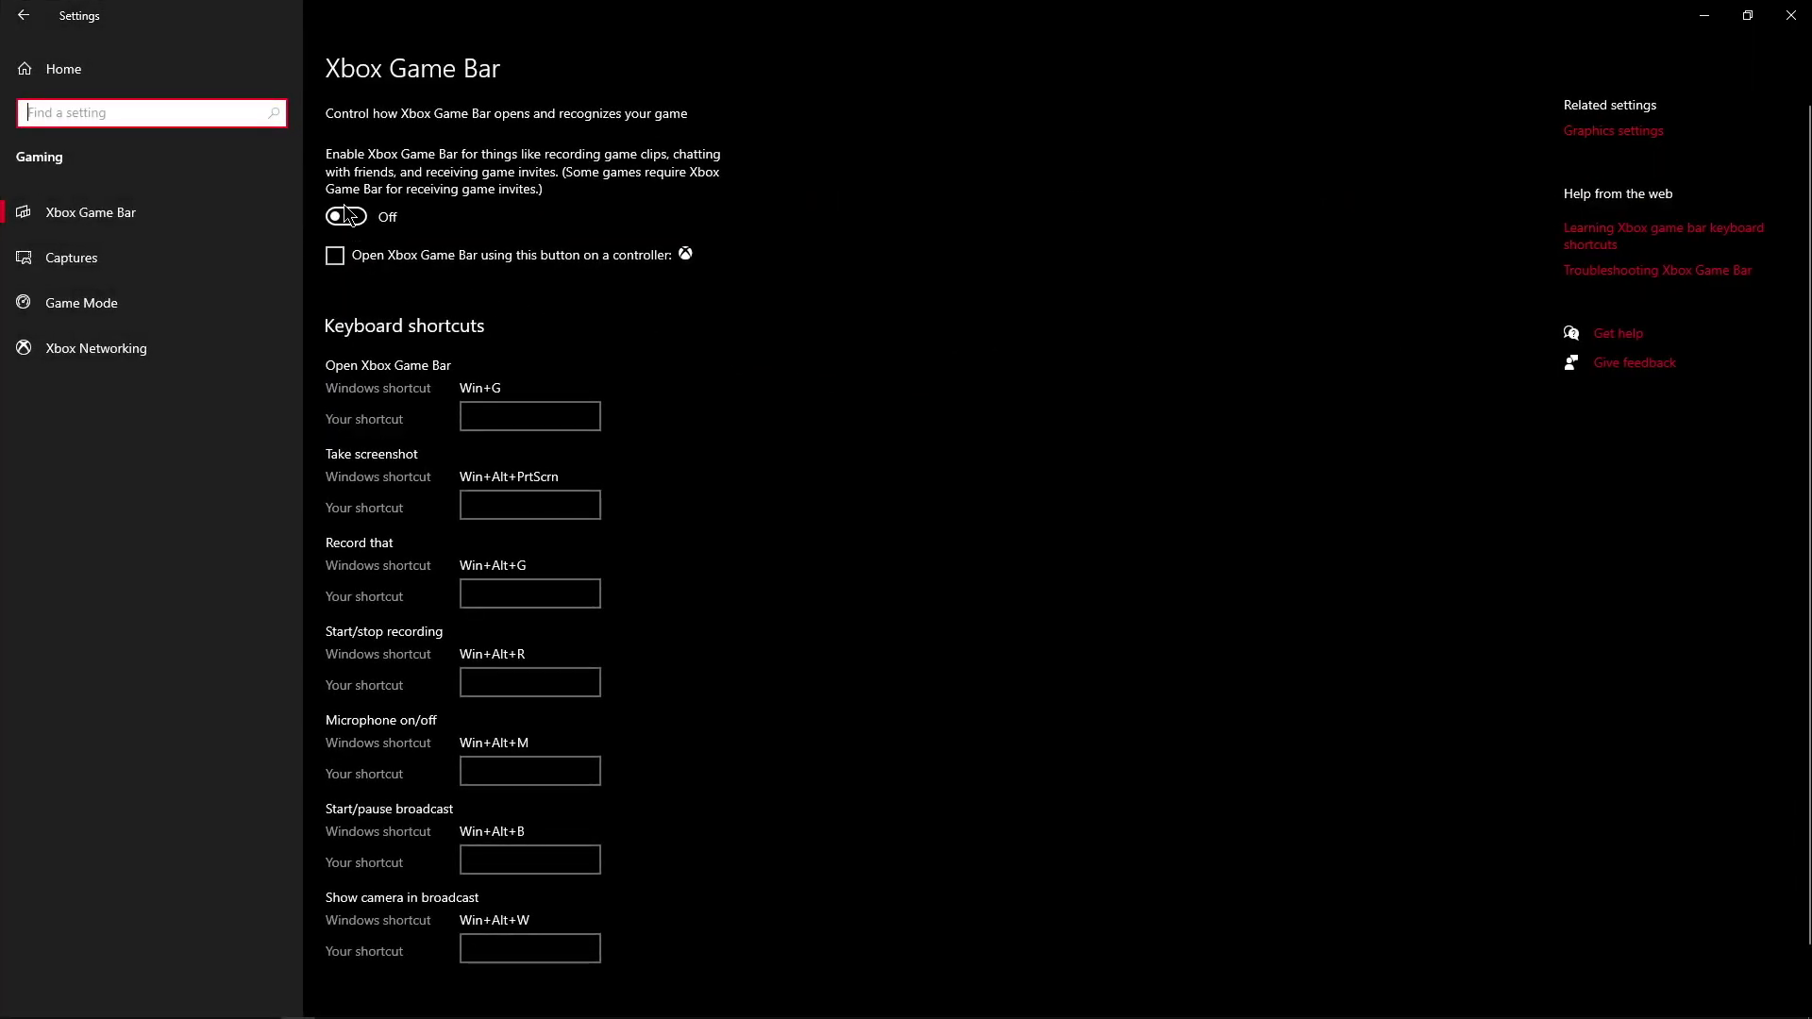
{"action": "left_click", "coordinate": [147, 302]}
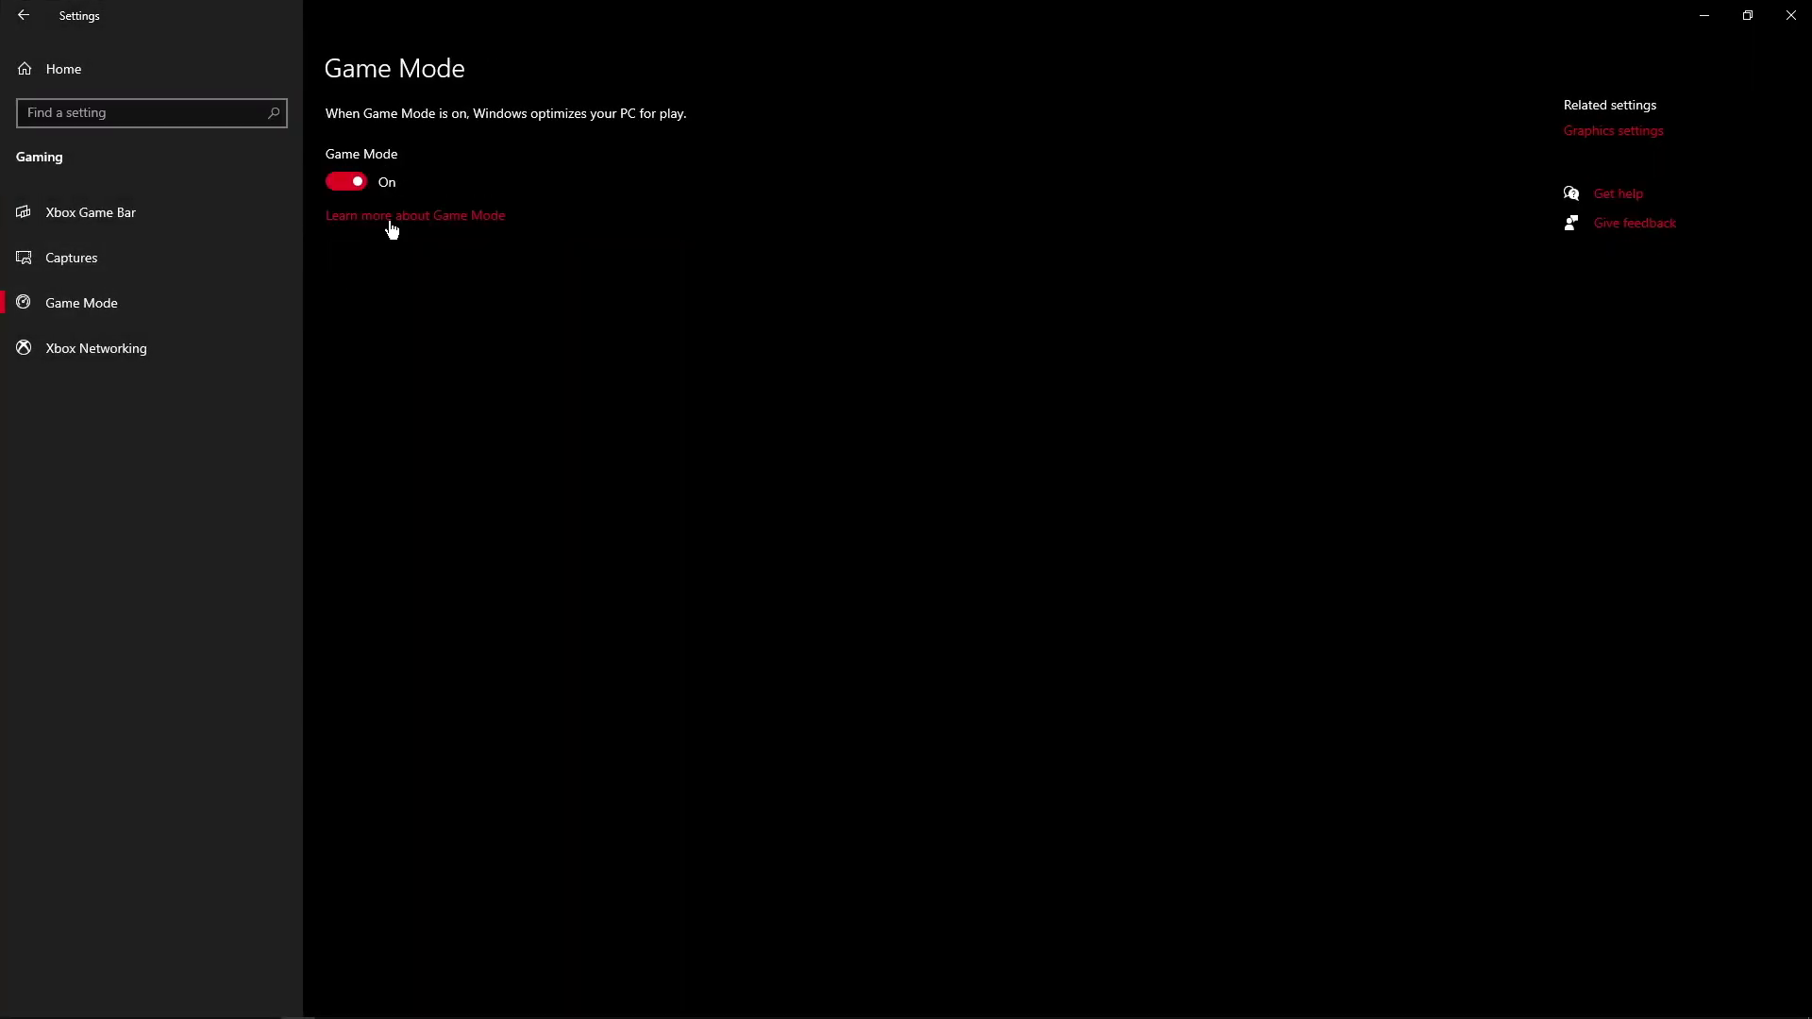
{"action": "left_click", "coordinate": [1587, 132]}
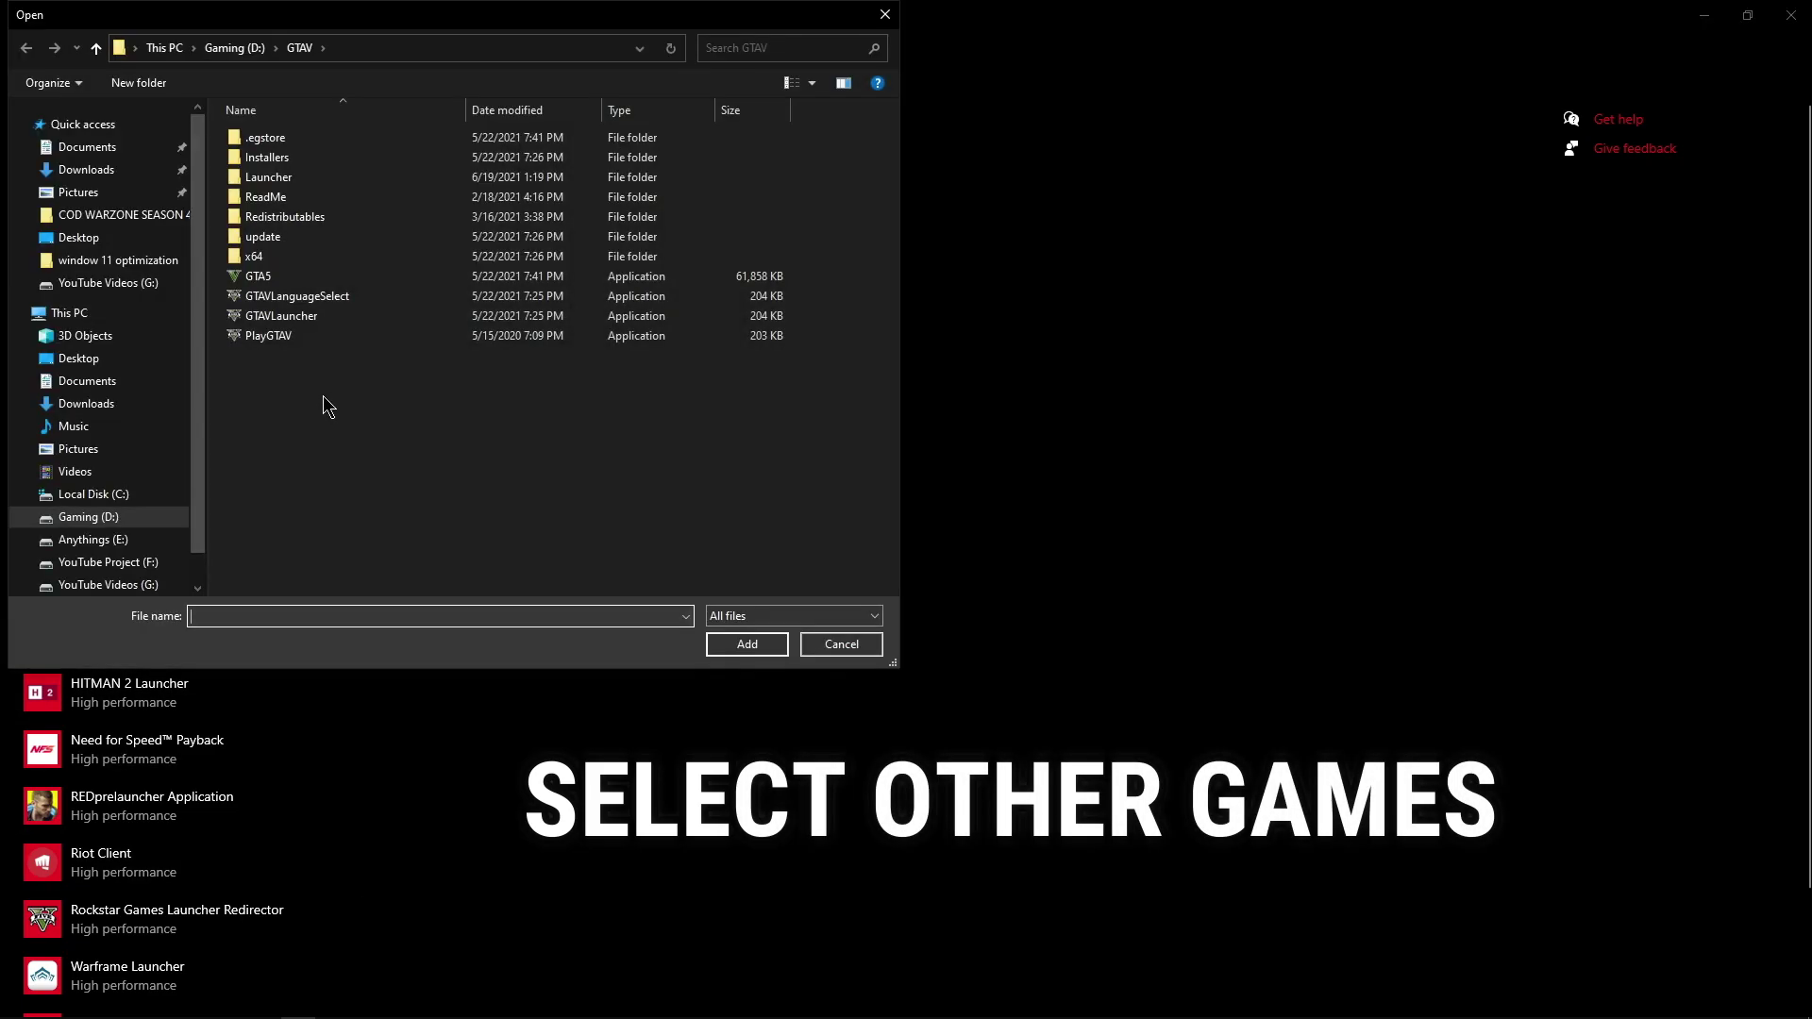
Step: Try to add GTAVLauncher from the GTAV folder, and save High performance as the graphics preference for Grand Theft Auto V
{"action": "left_click", "coordinate": [308, 317]}
{"action": "left_click", "coordinate": [746, 643]}
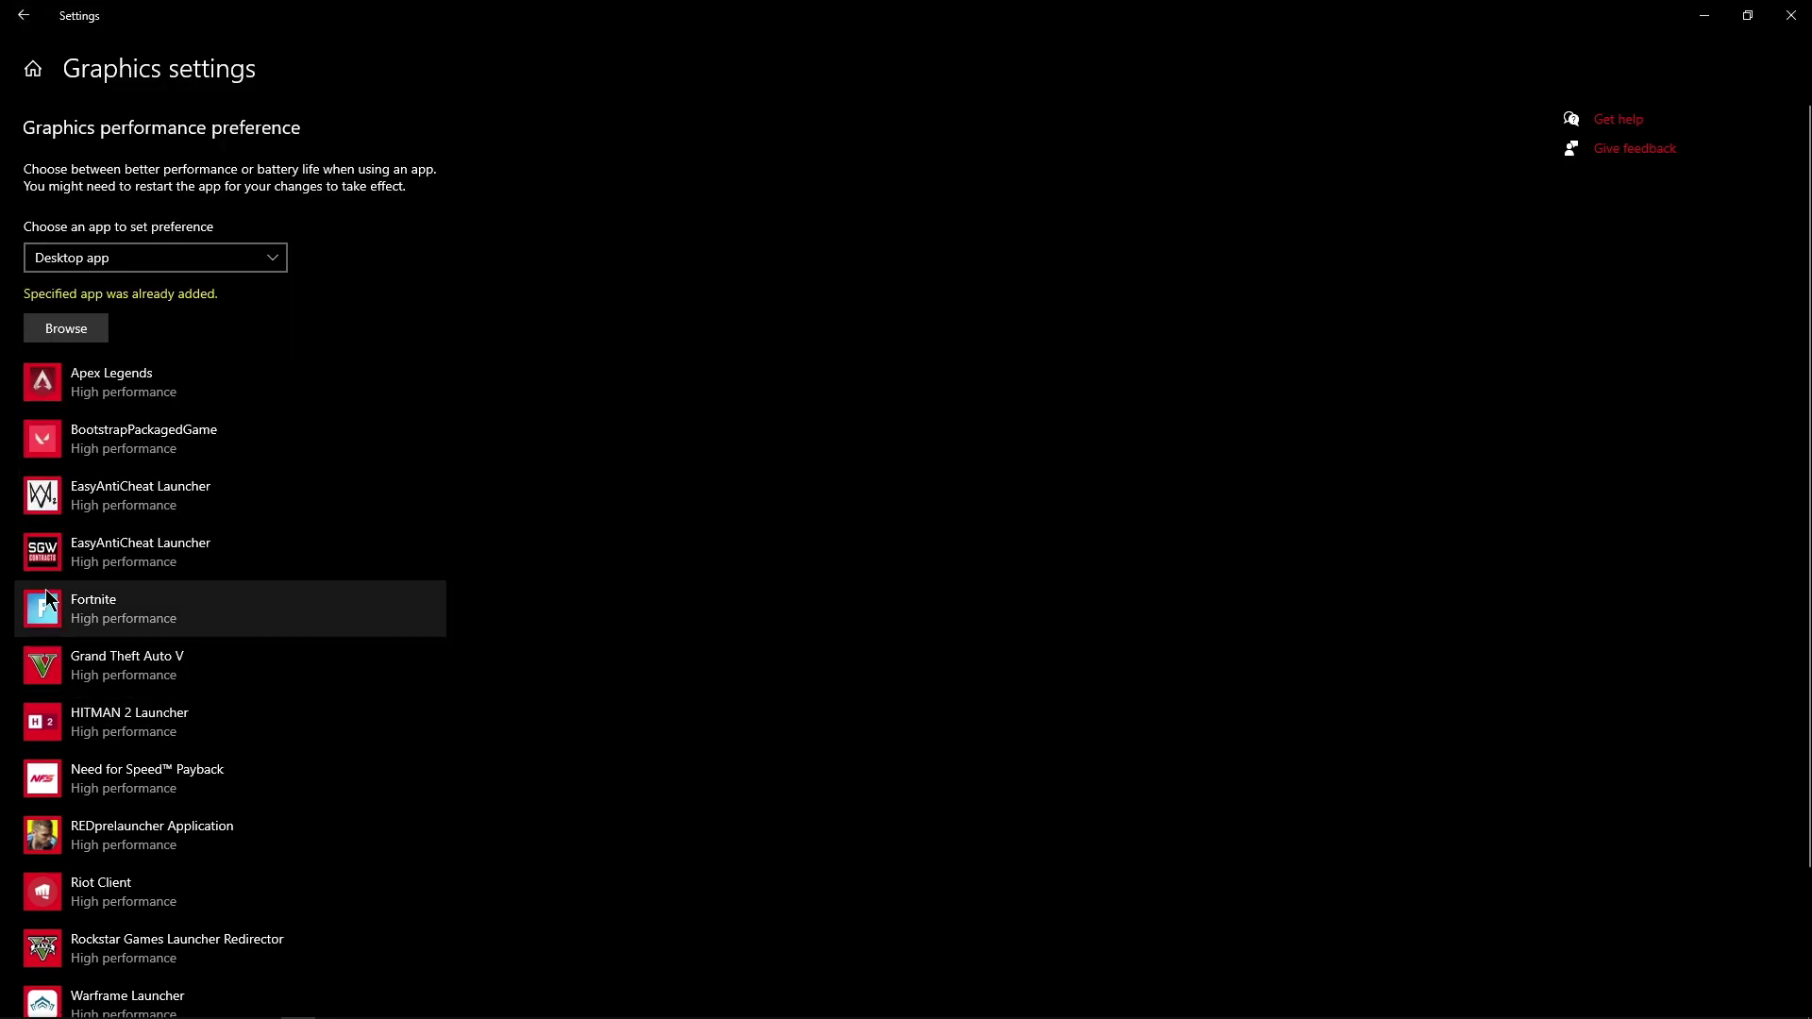
{"action": "left_click", "coordinate": [157, 666]}
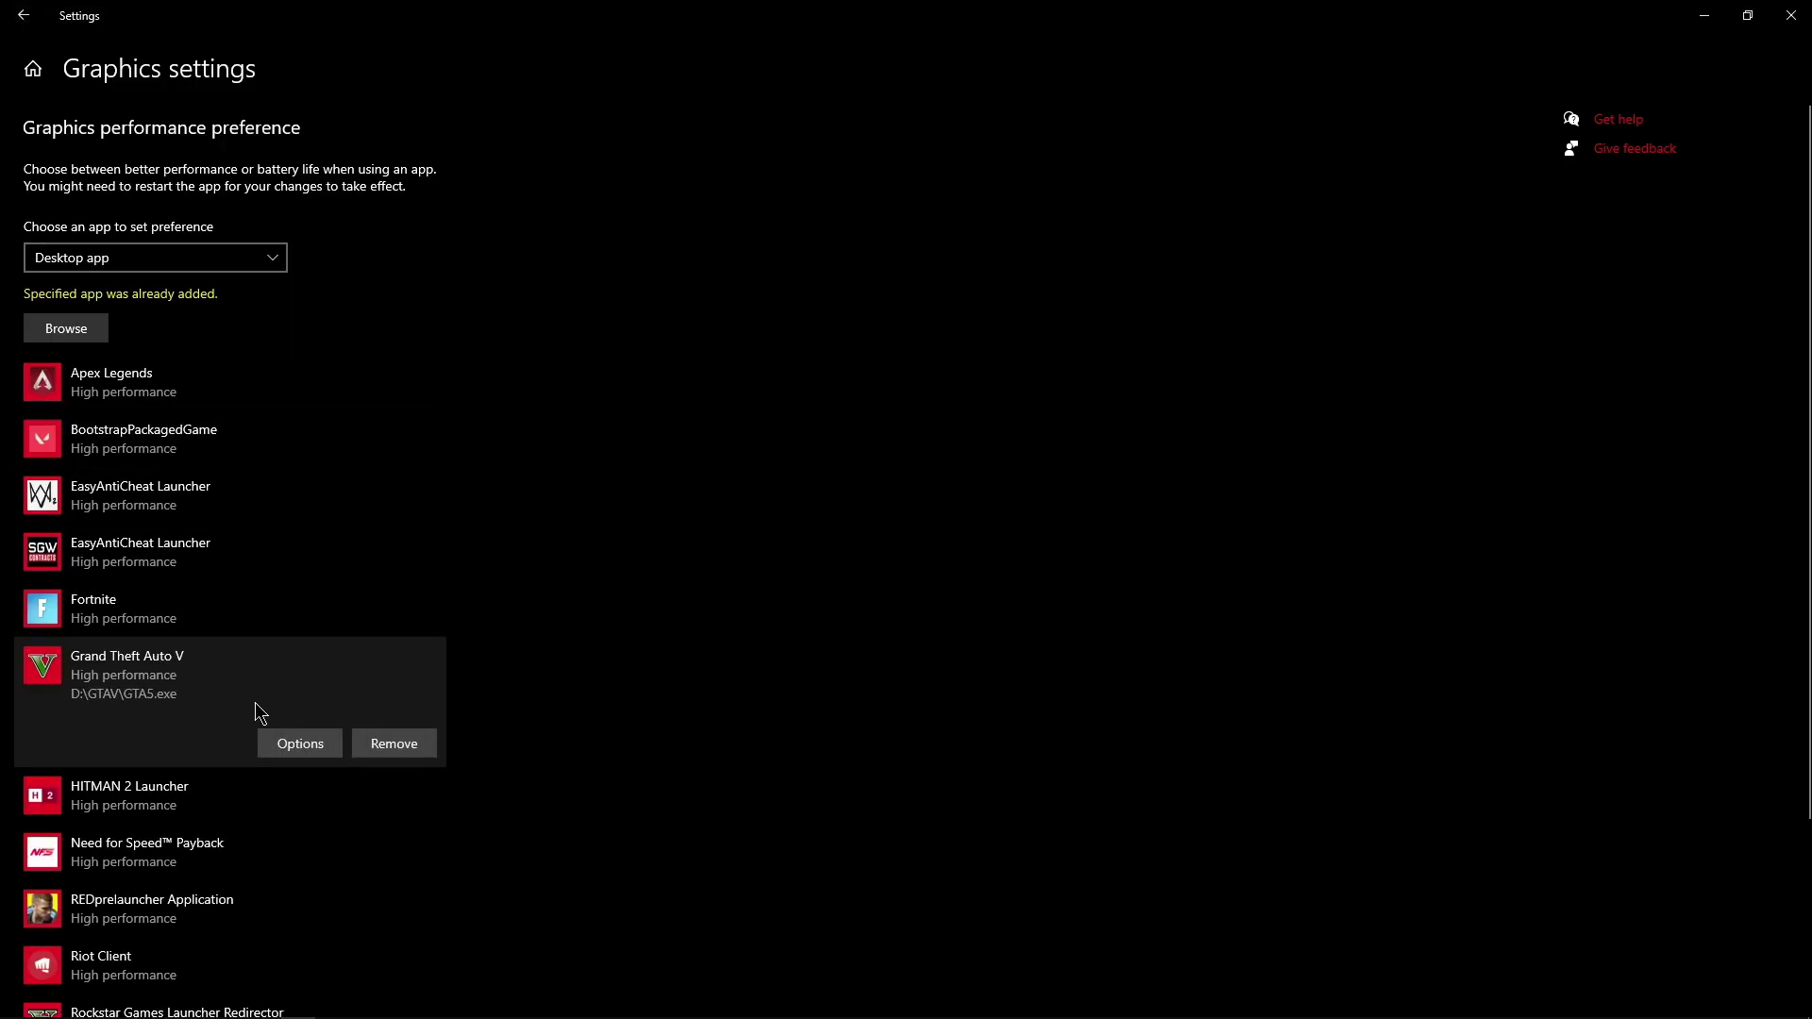
{"action": "left_click", "coordinate": [297, 743]}
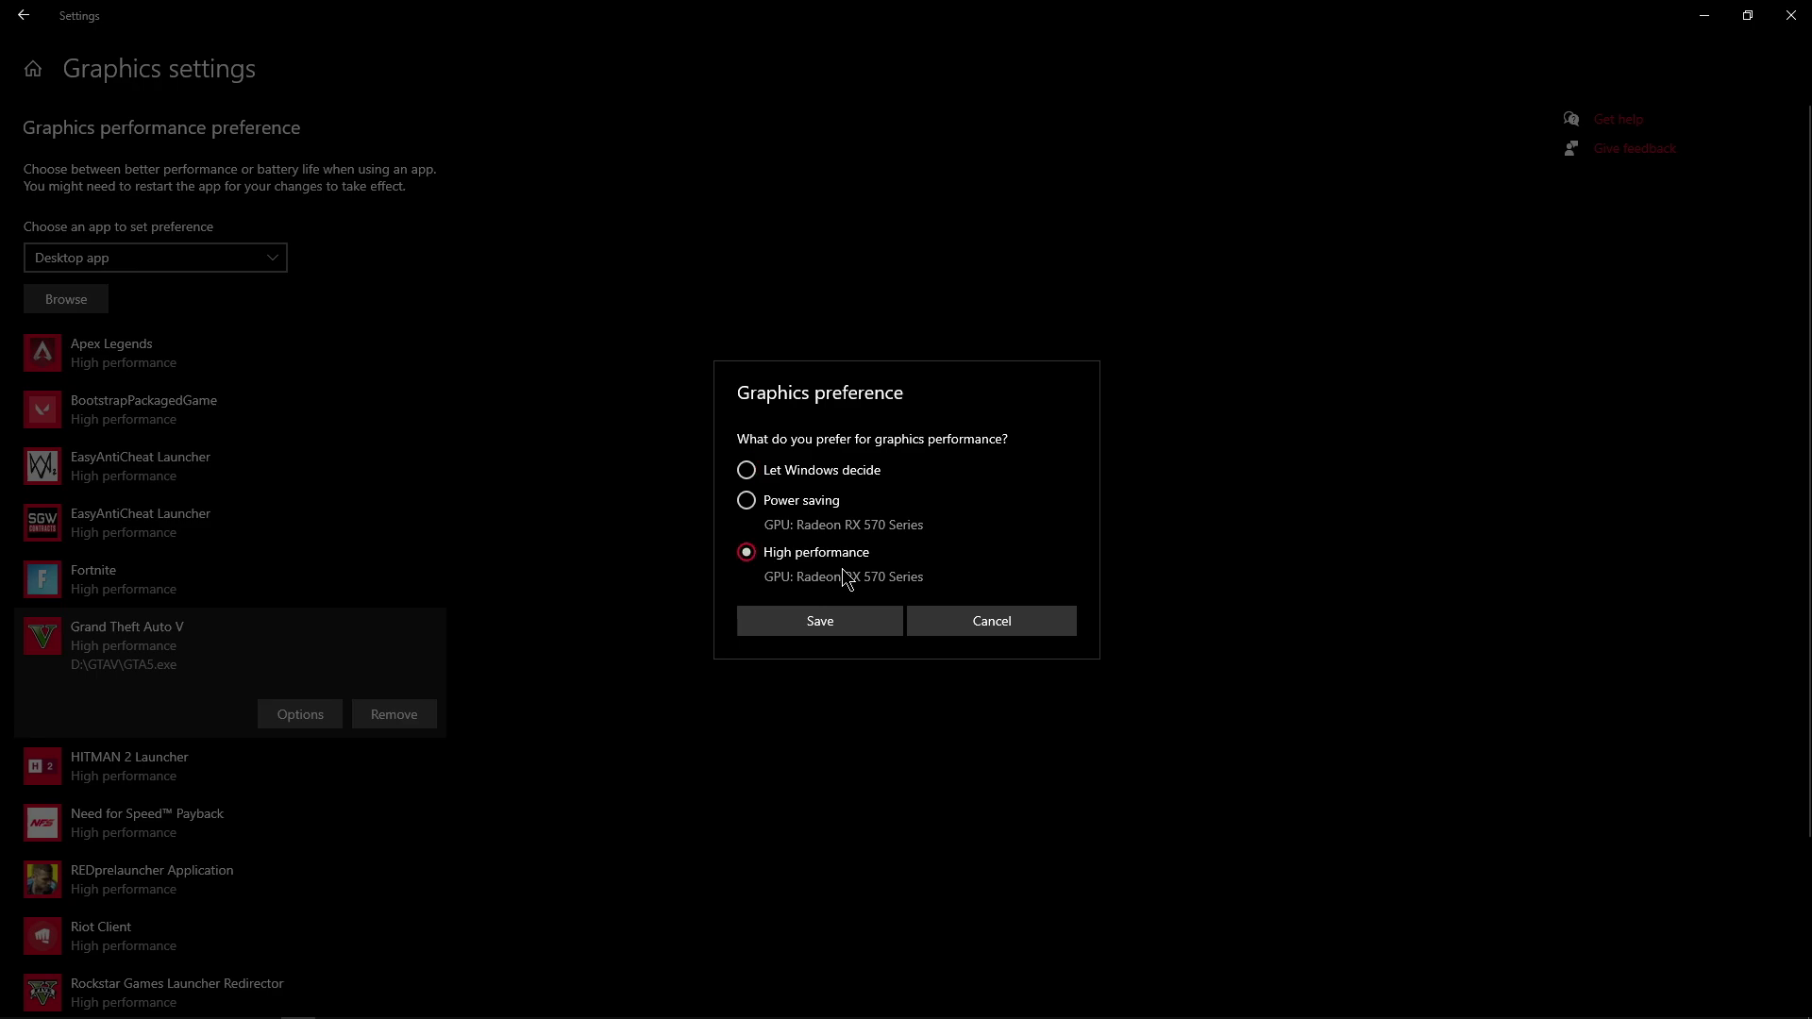
{"action": "left_click", "coordinate": [820, 620]}
Step: Save High performance as the graphics preference for csgo
{"action": "scroll", "coordinate": [377, 679], "scroll_direction": "down", "scroll_amount": 2}
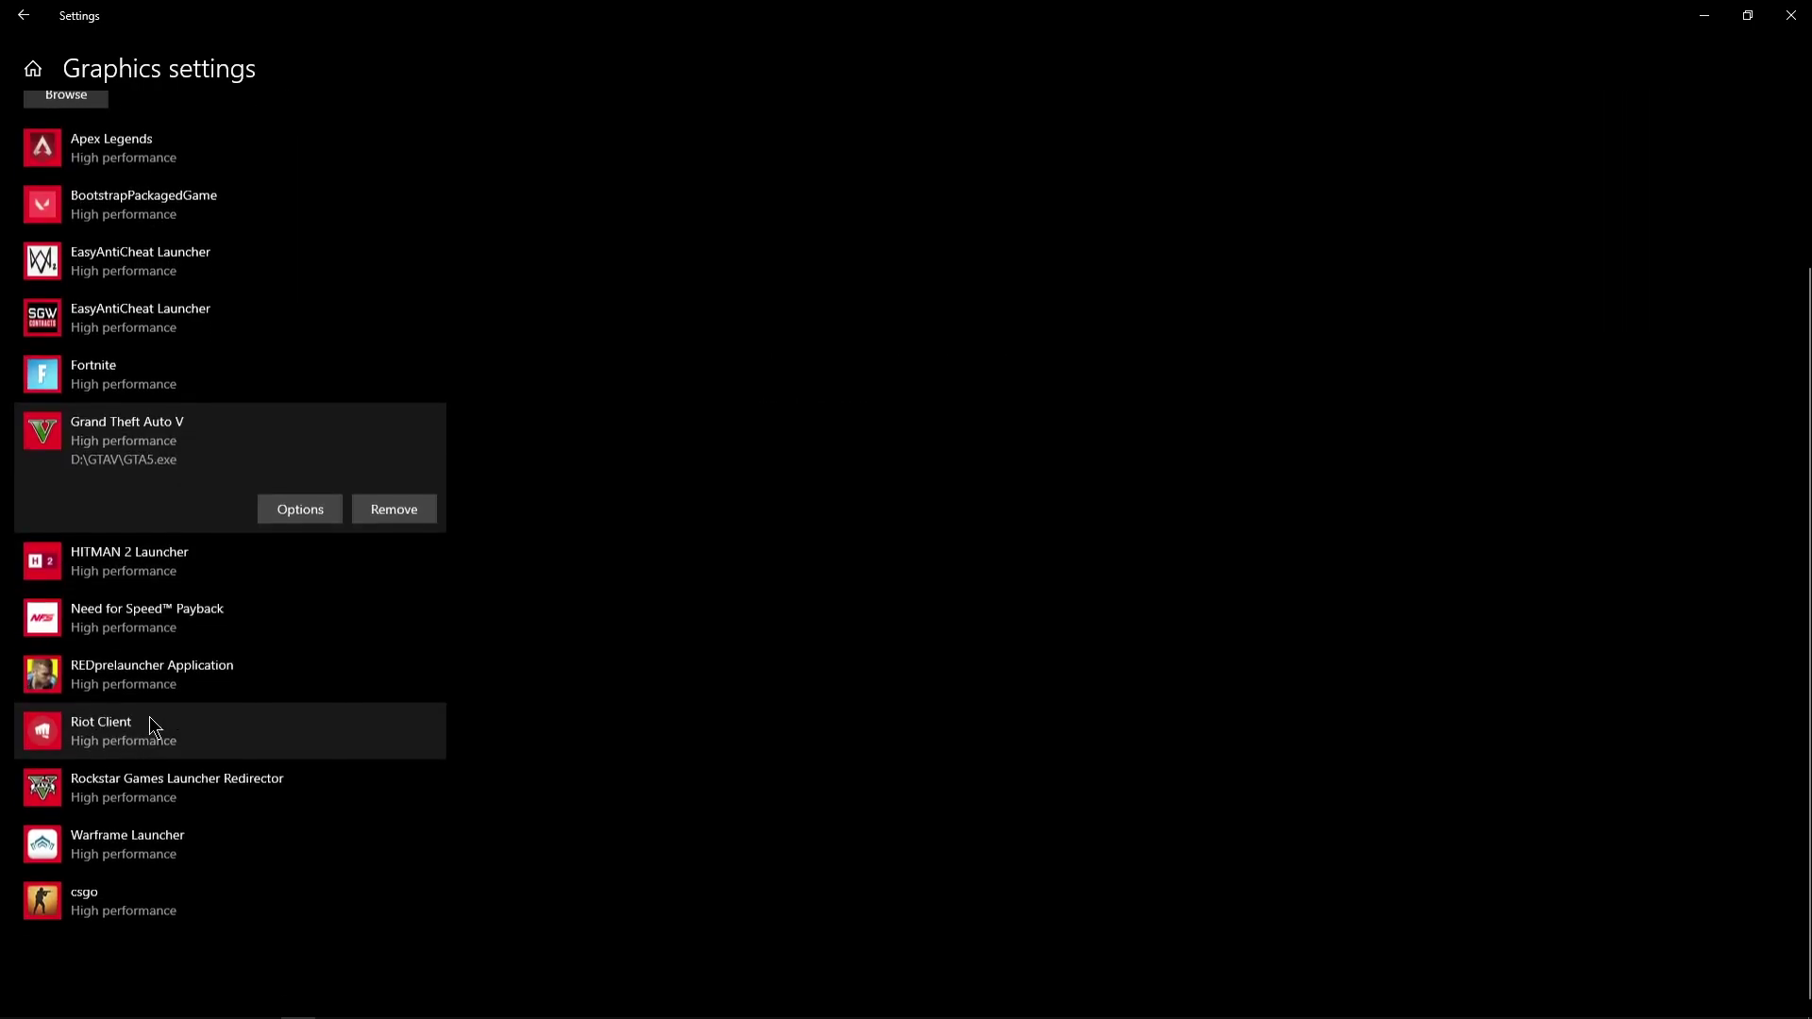
{"action": "left_click", "coordinate": [149, 801]}
{"action": "left_click", "coordinate": [168, 887]}
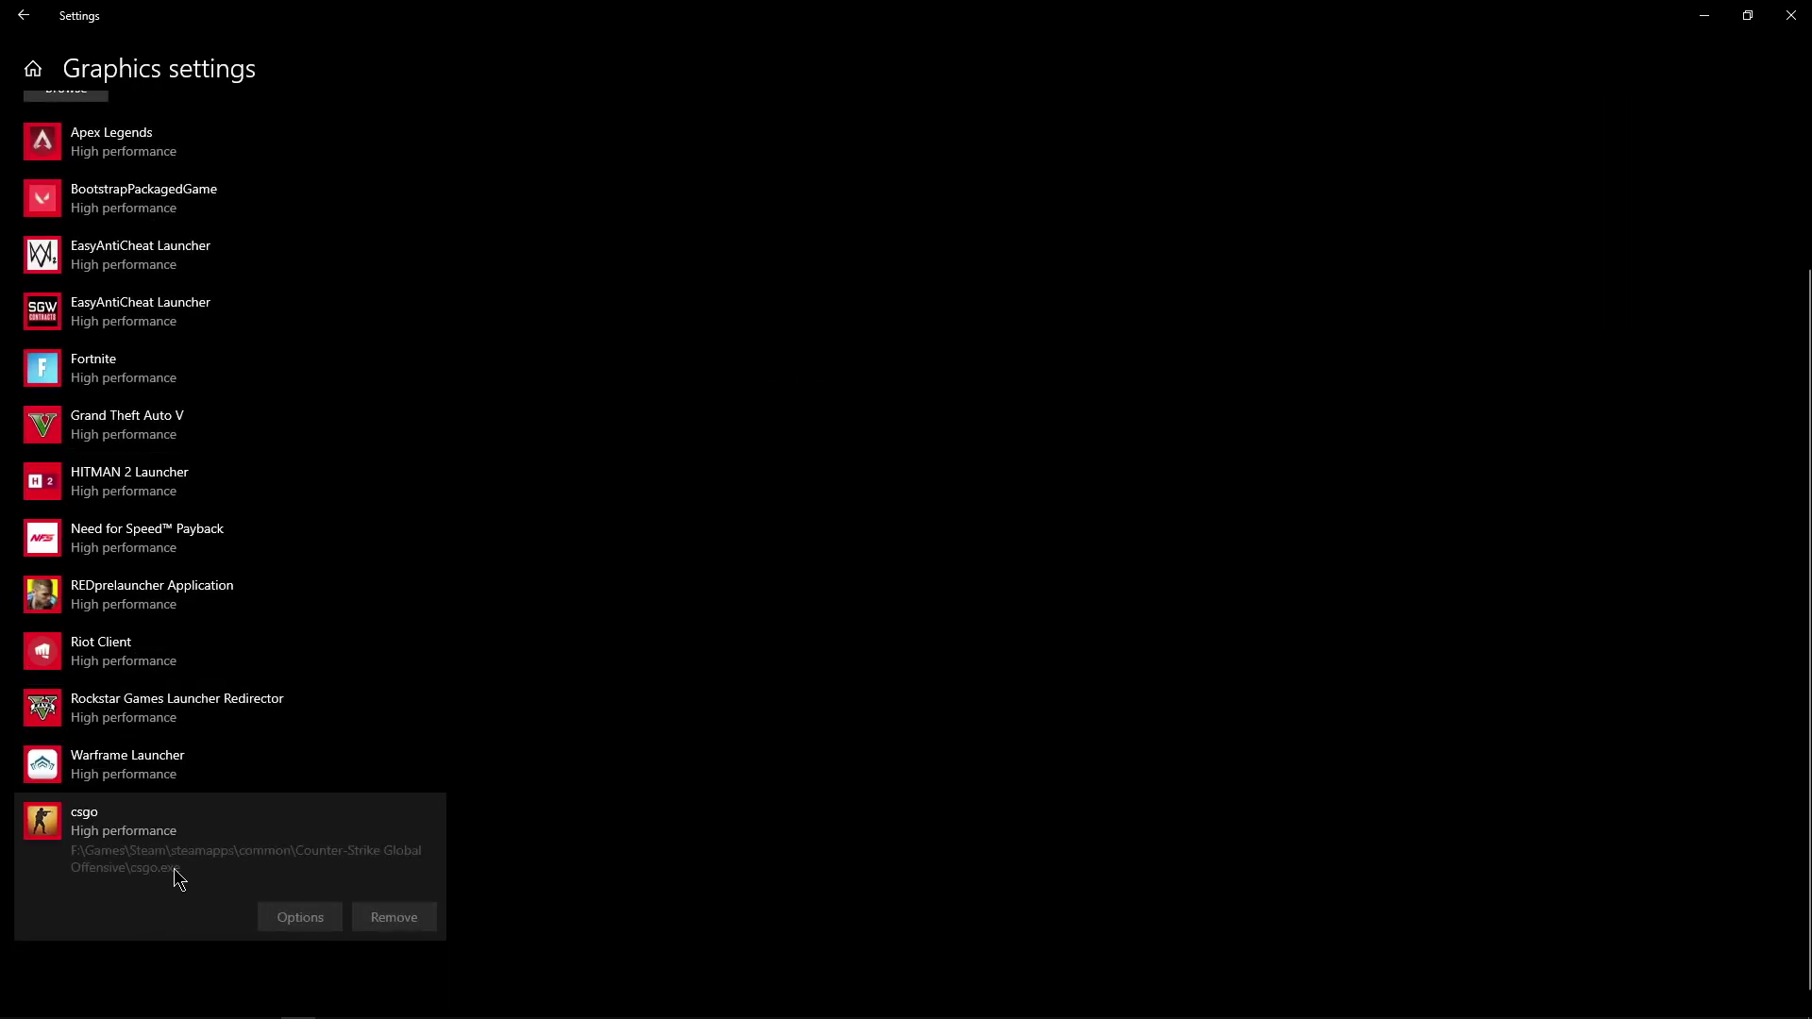
{"action": "left_click", "coordinate": [297, 916]}
{"action": "left_click", "coordinate": [849, 623]}
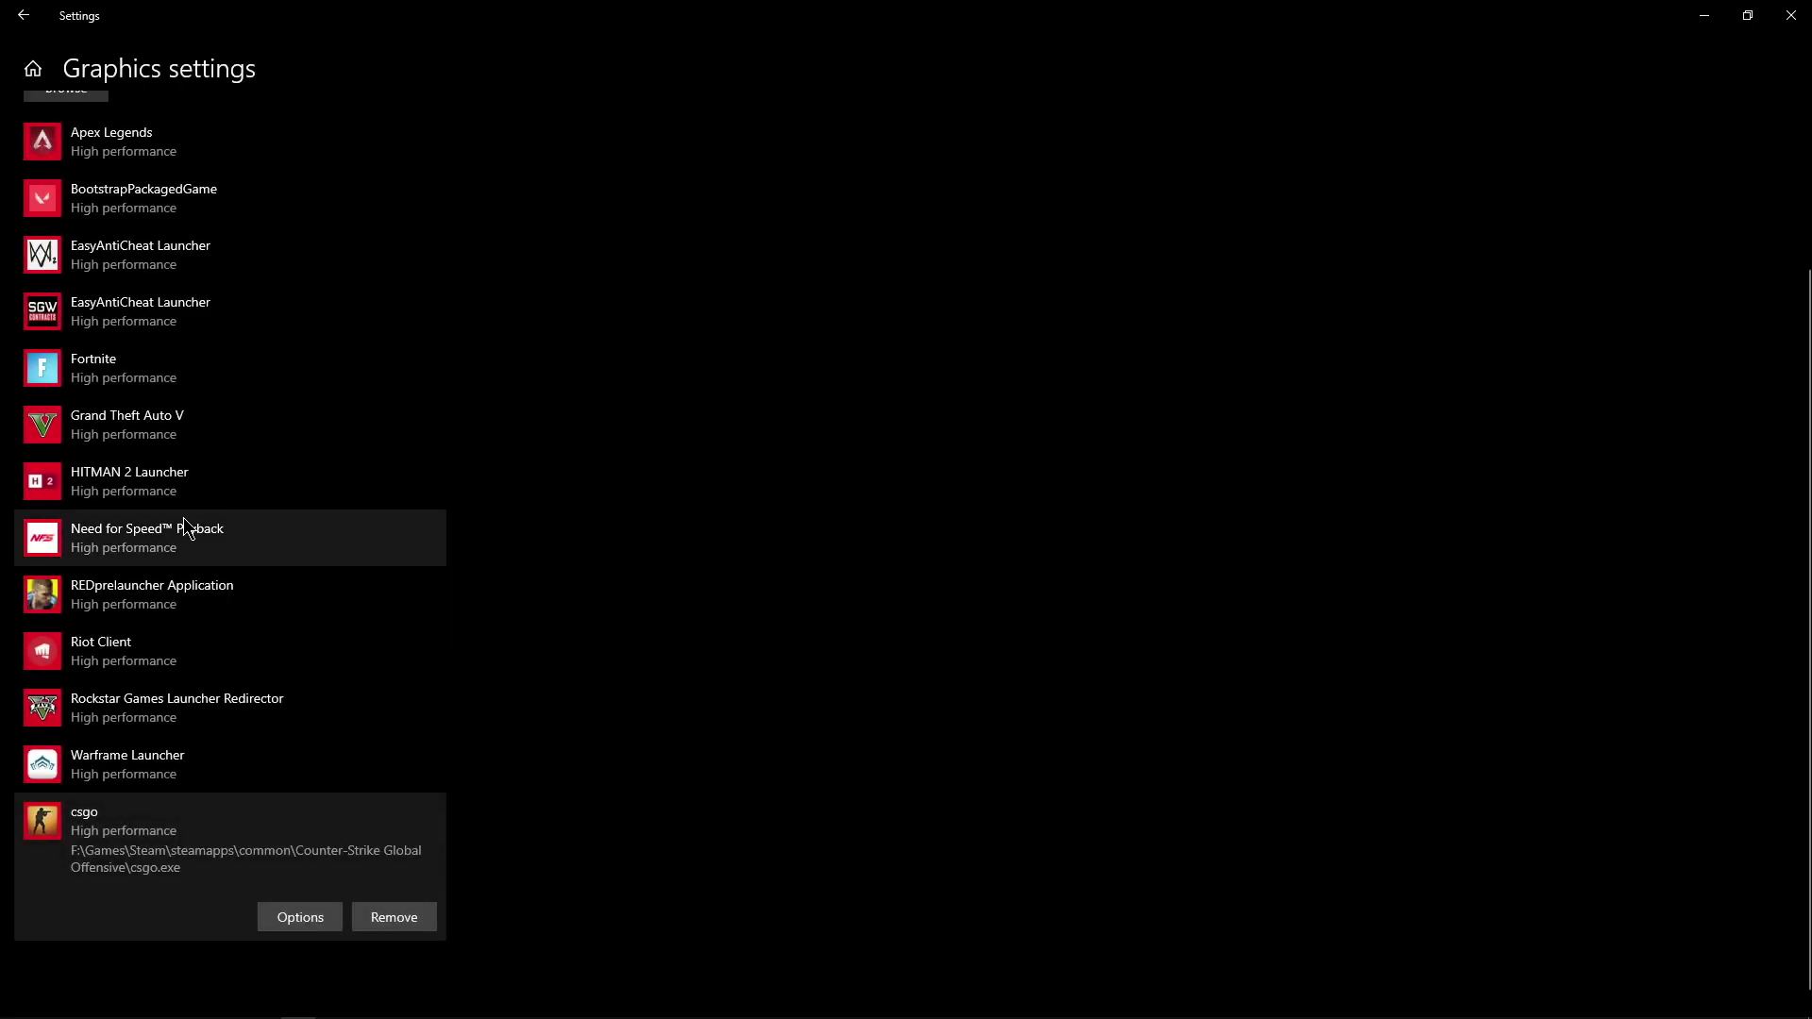
Step: Save High performance as the graphics preference for Fortnite
{"action": "left_click", "coordinate": [190, 383]}
{"action": "left_click", "coordinate": [298, 462]}
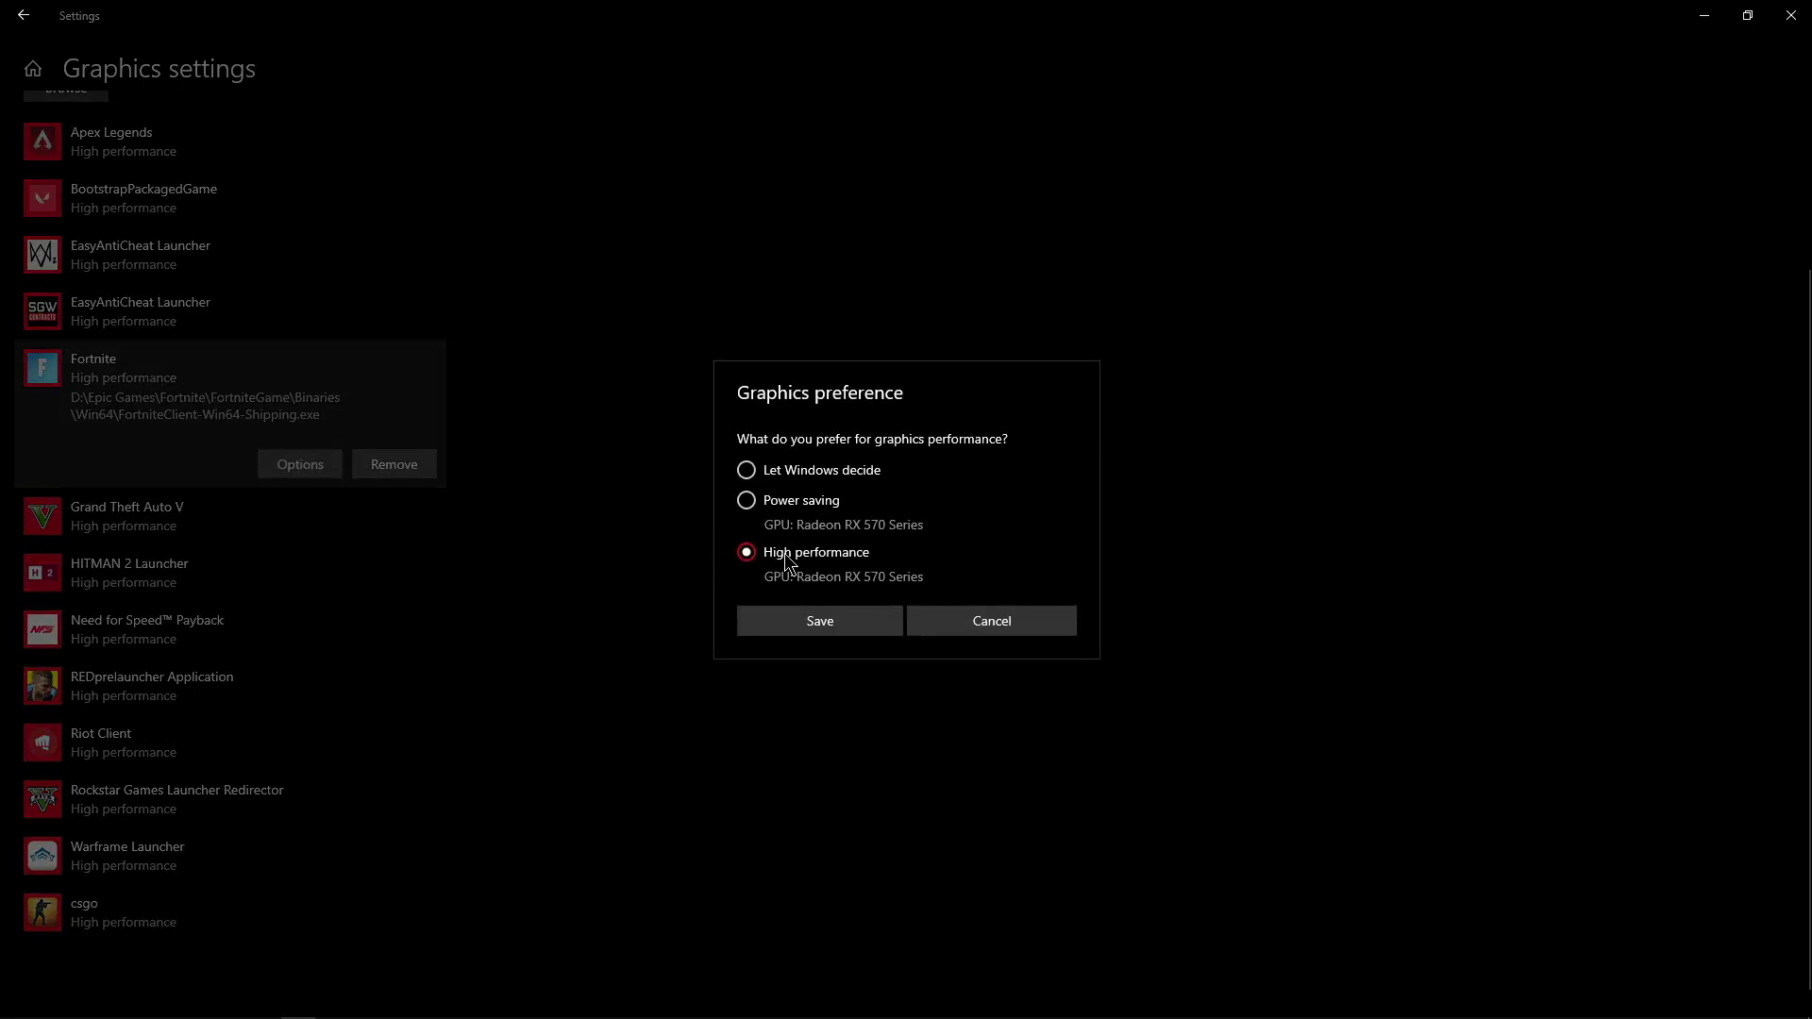
{"action": "left_click", "coordinate": [826, 623]}
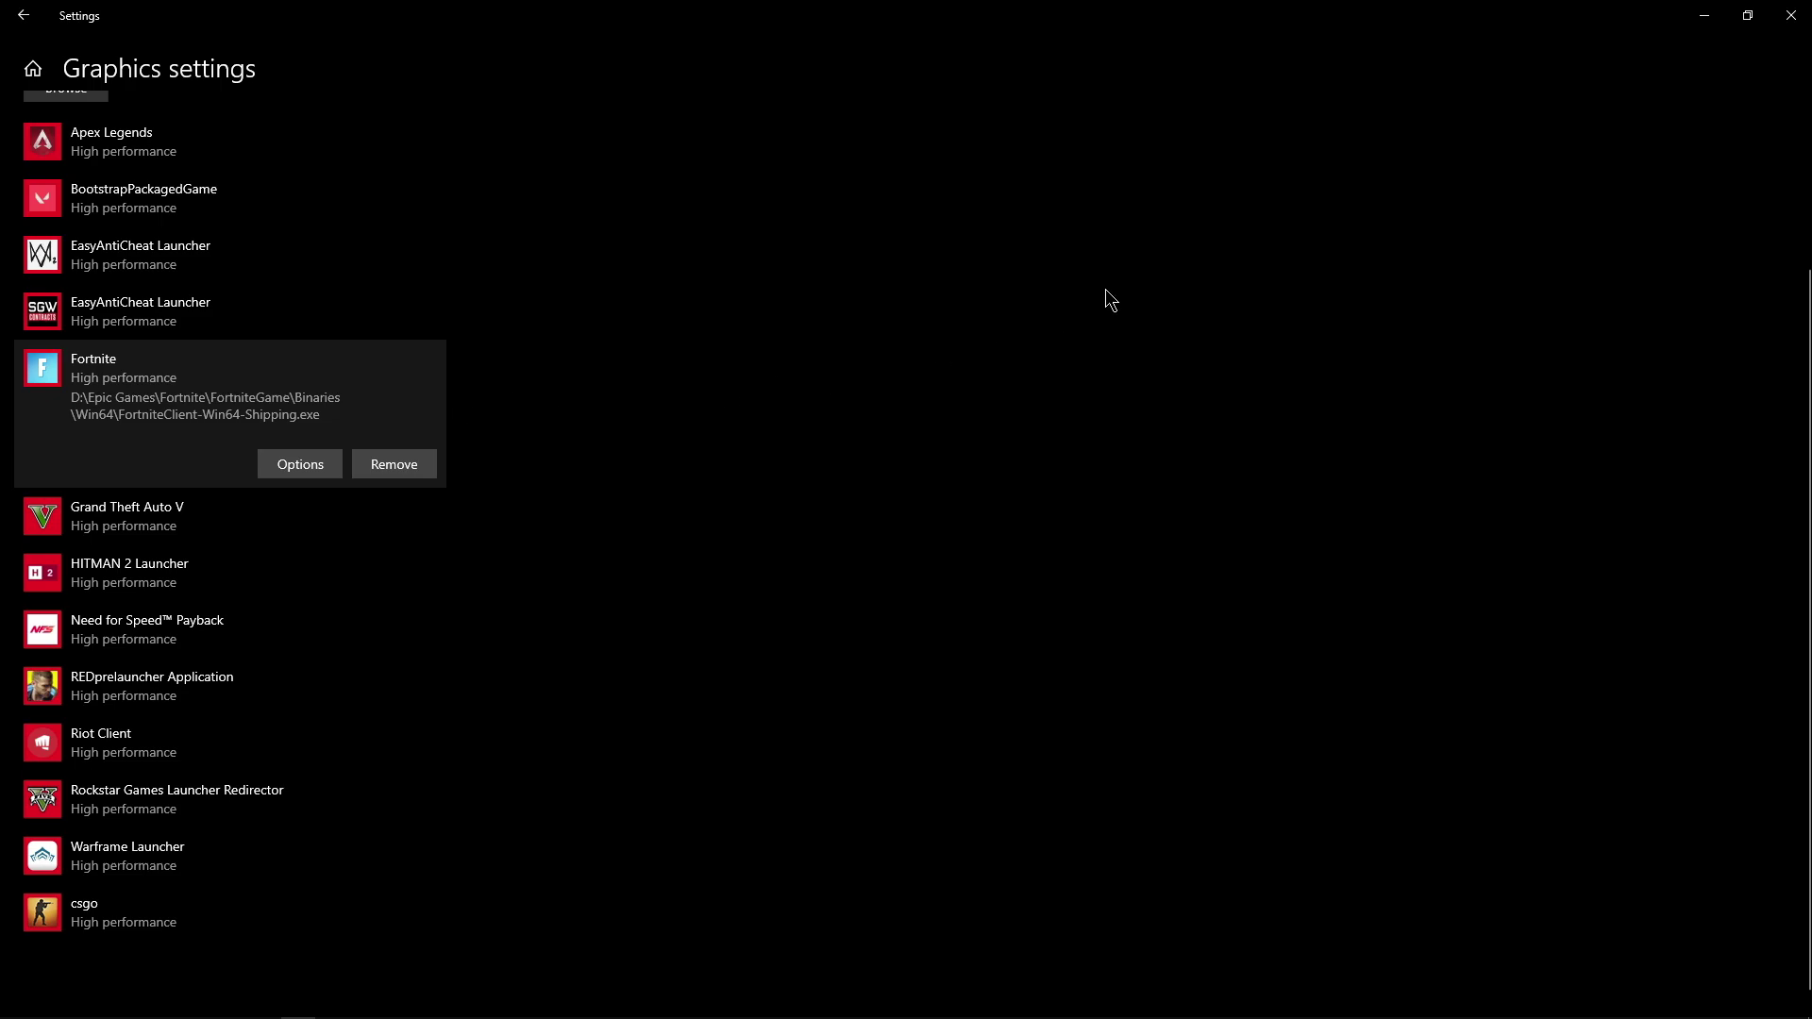
Step: Close Windows Settings and refresh the desktop
{"action": "left_click", "coordinate": [1793, 19]}
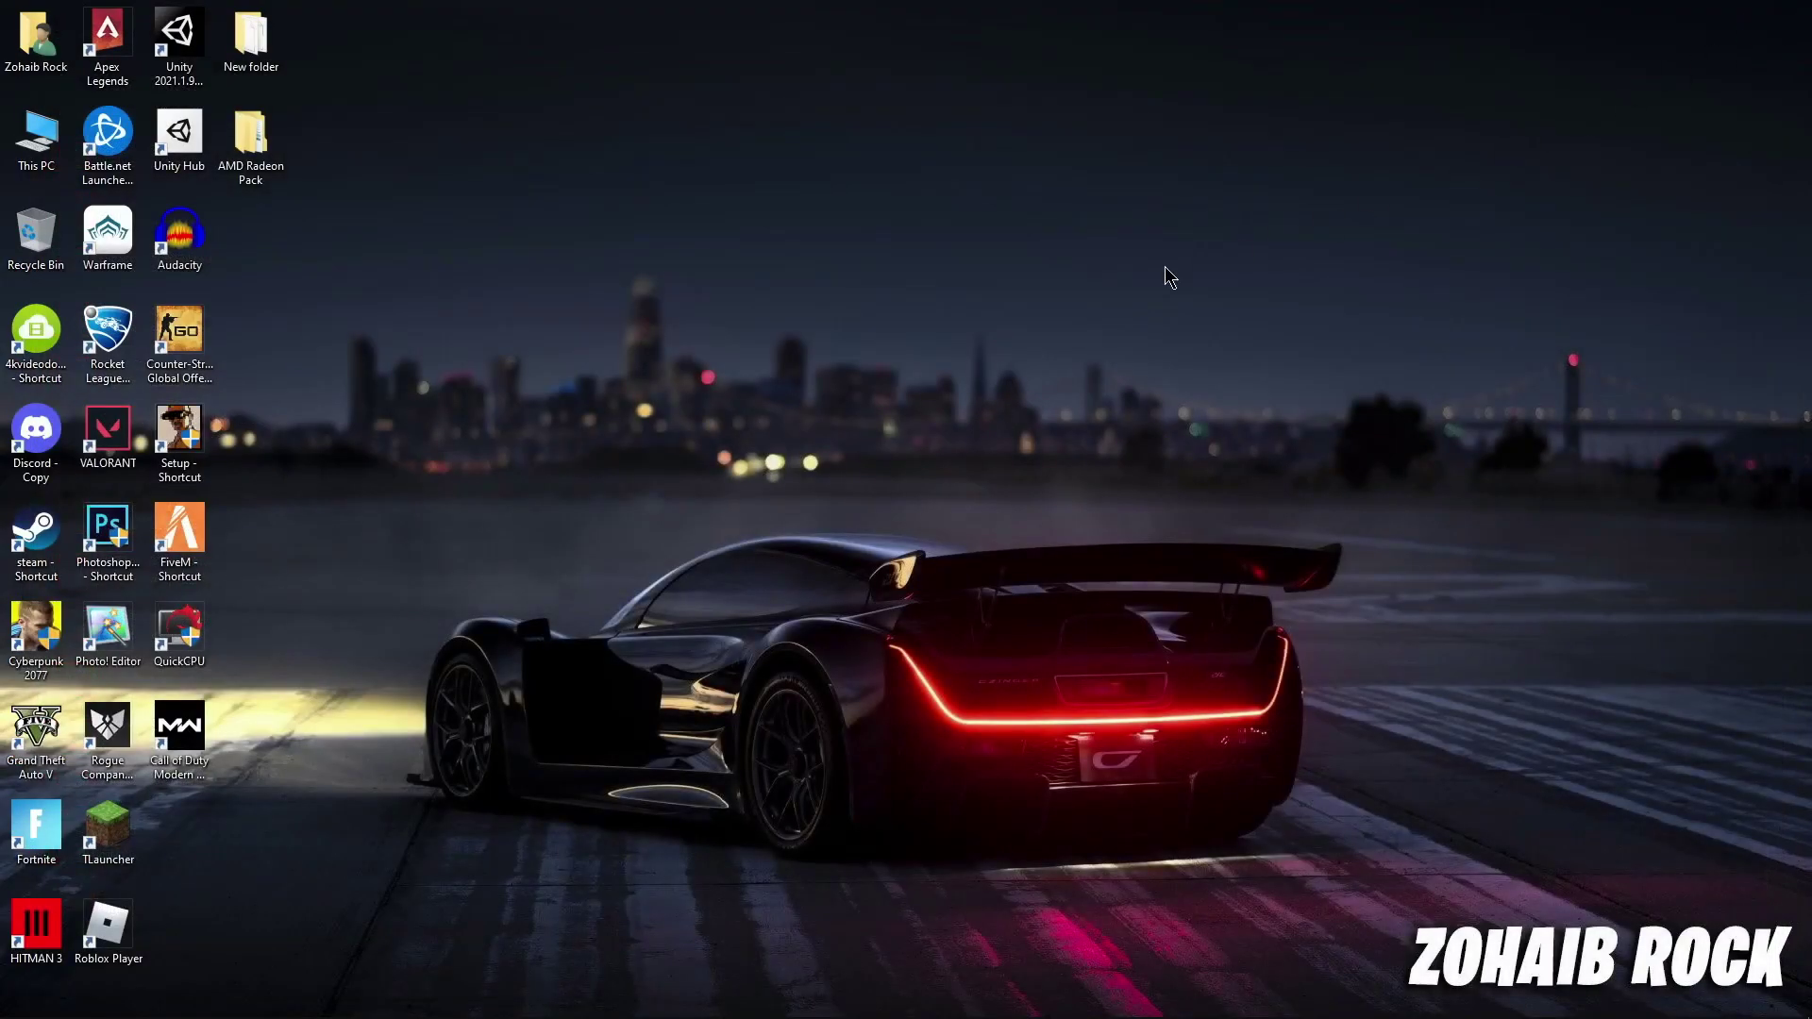
{"action": "right_click", "coordinate": [842, 326]}
{"action": "left_click", "coordinate": [844, 381]}
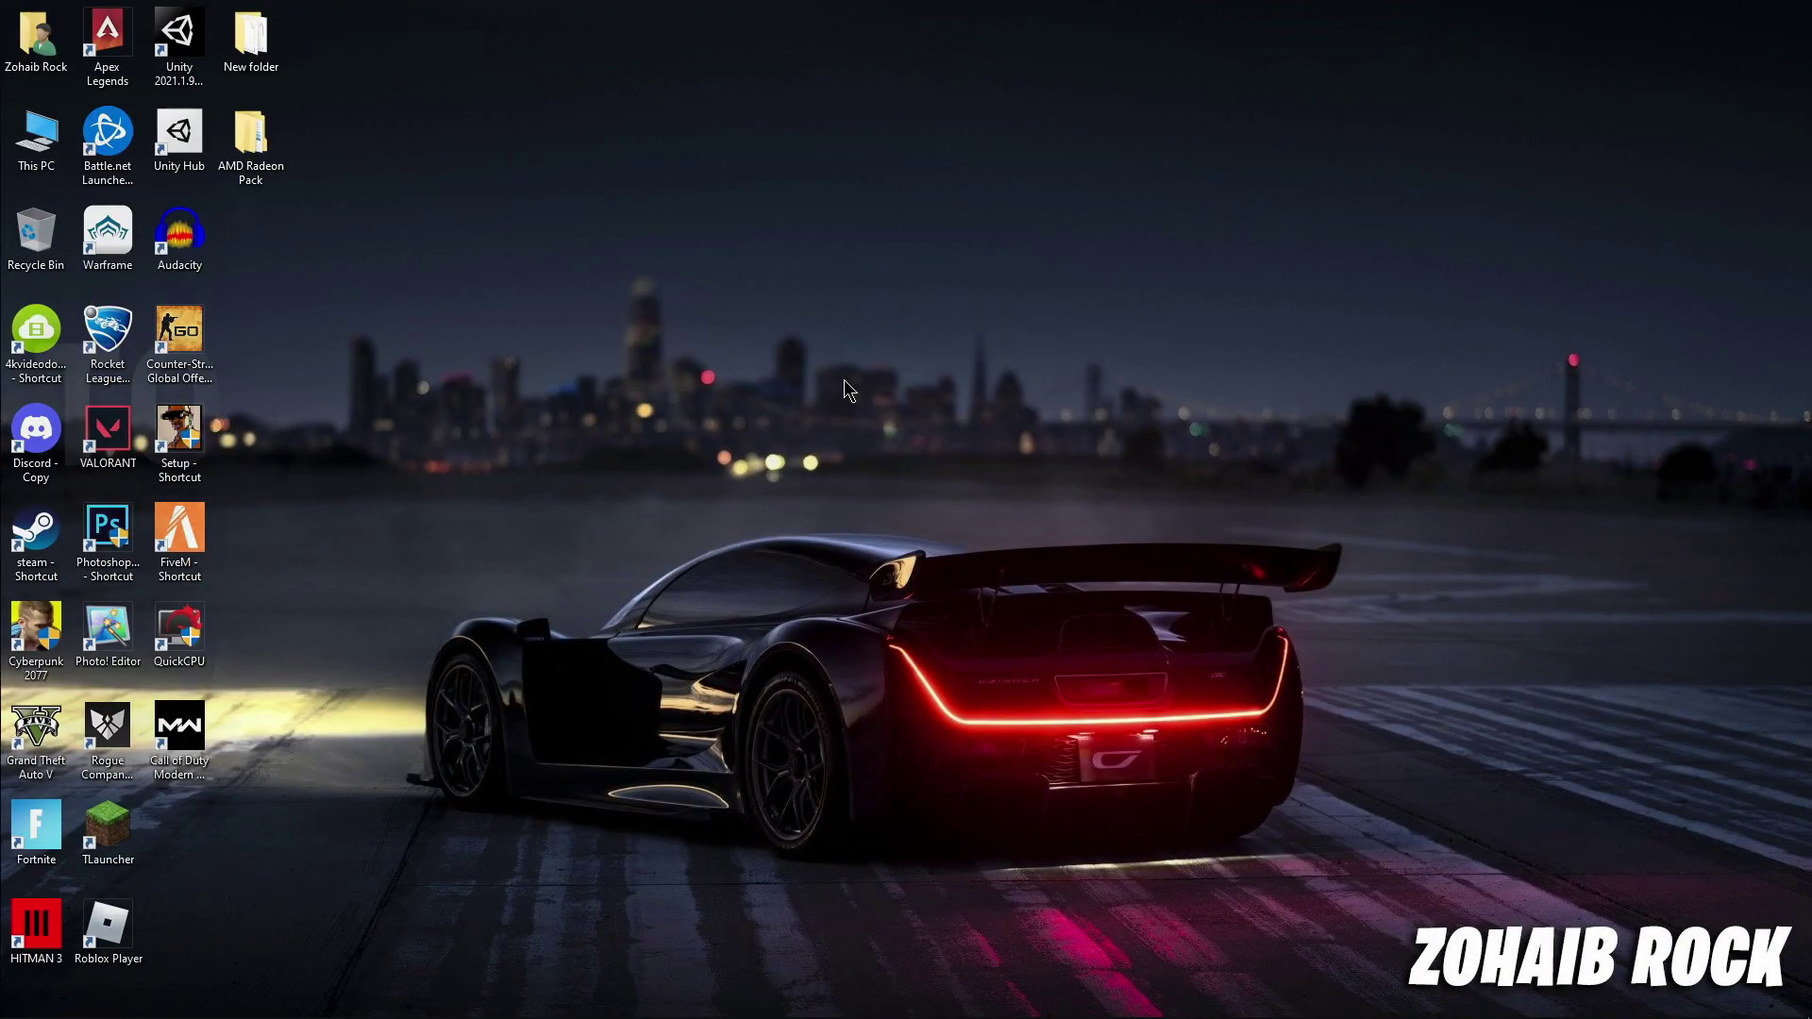